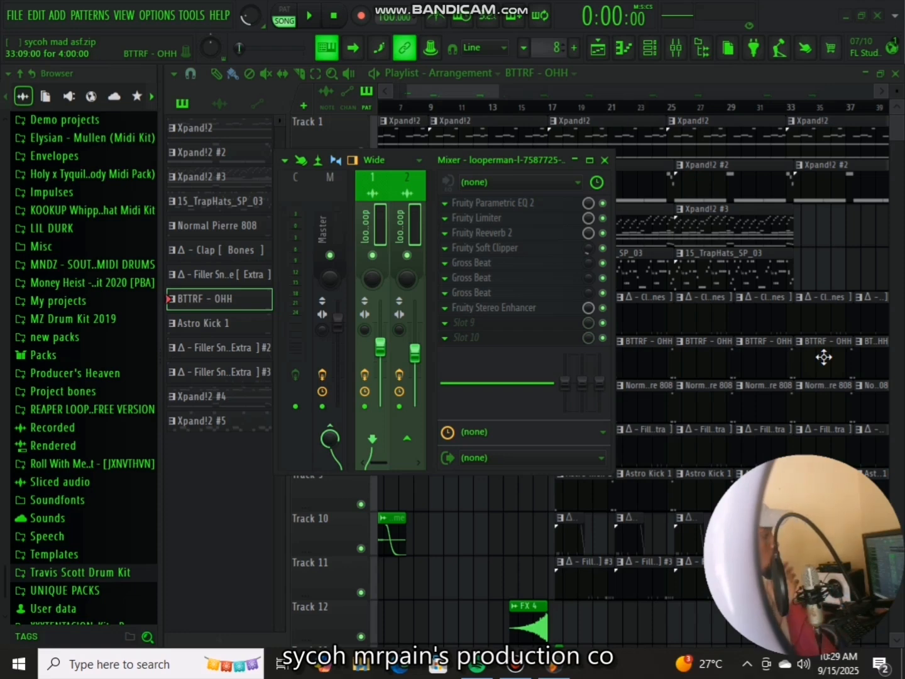
Step: Close the mixer to show the whole playlist and raise the main volume
left_click(605, 161)
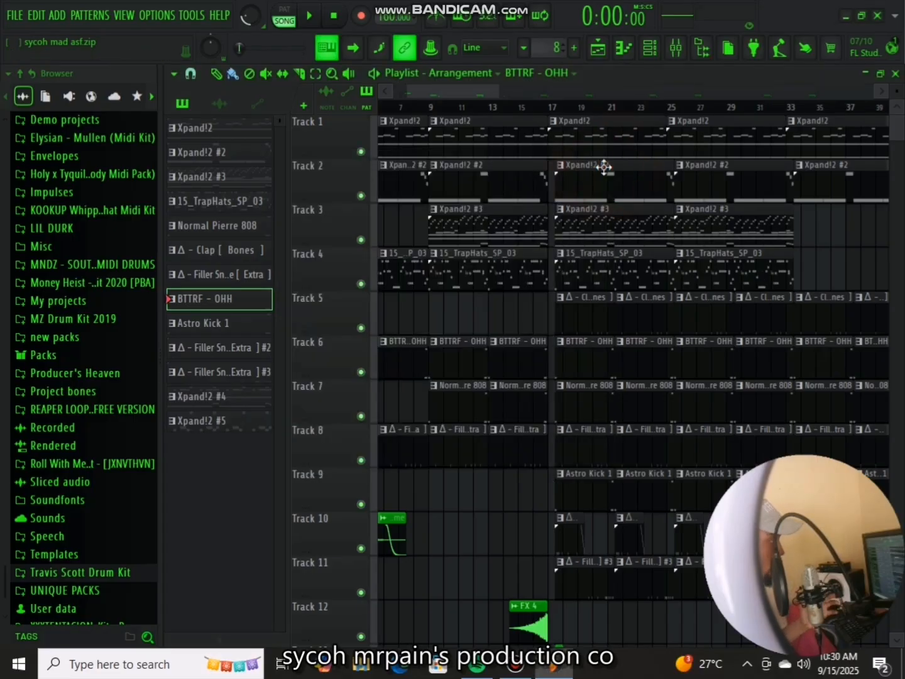
scroll(545, 116, "down", 5)
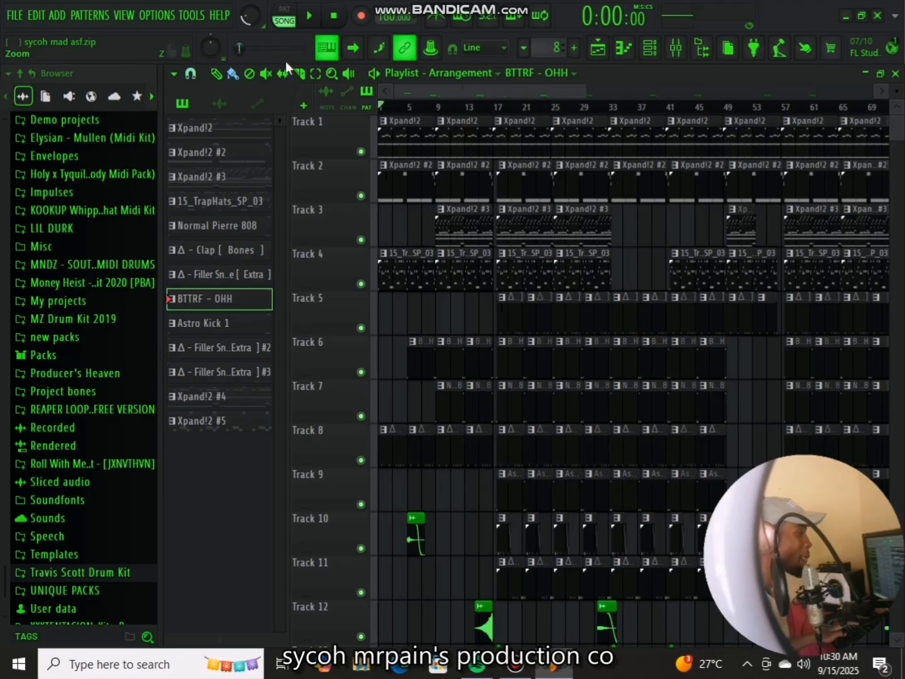
left_click_drag(260, 23, 259, 26)
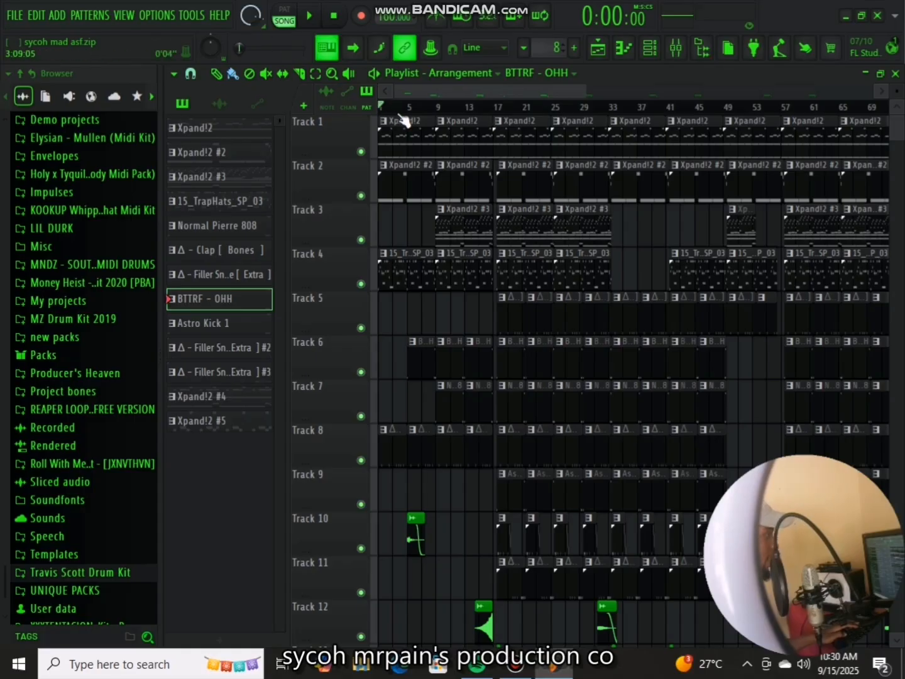
Step: Play the full arrangement from the beginning and look over its tracks, pausing after the drums come in
key("space")
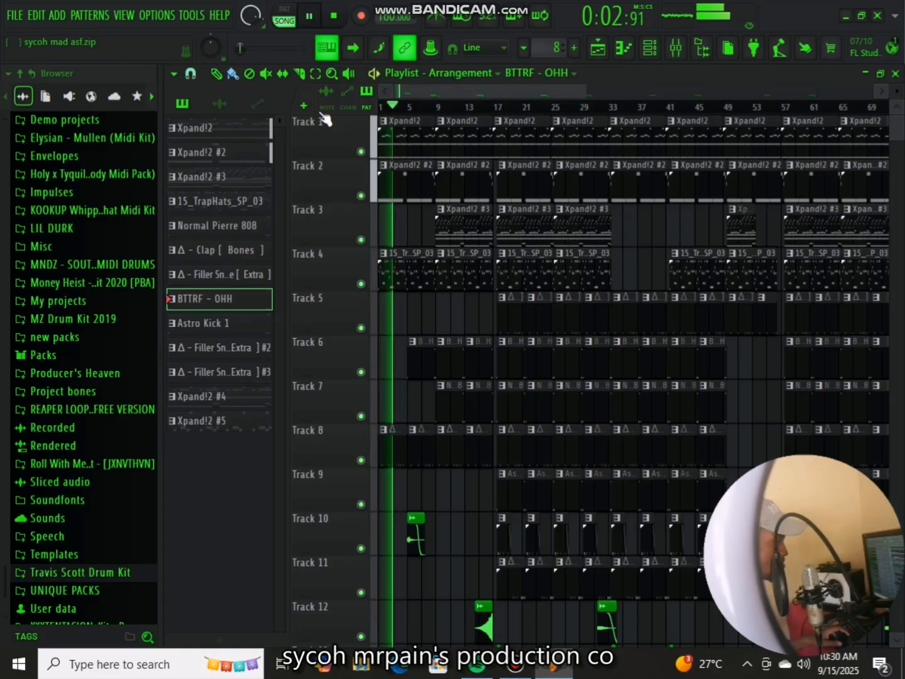
scroll(405, 116, "up", 3)
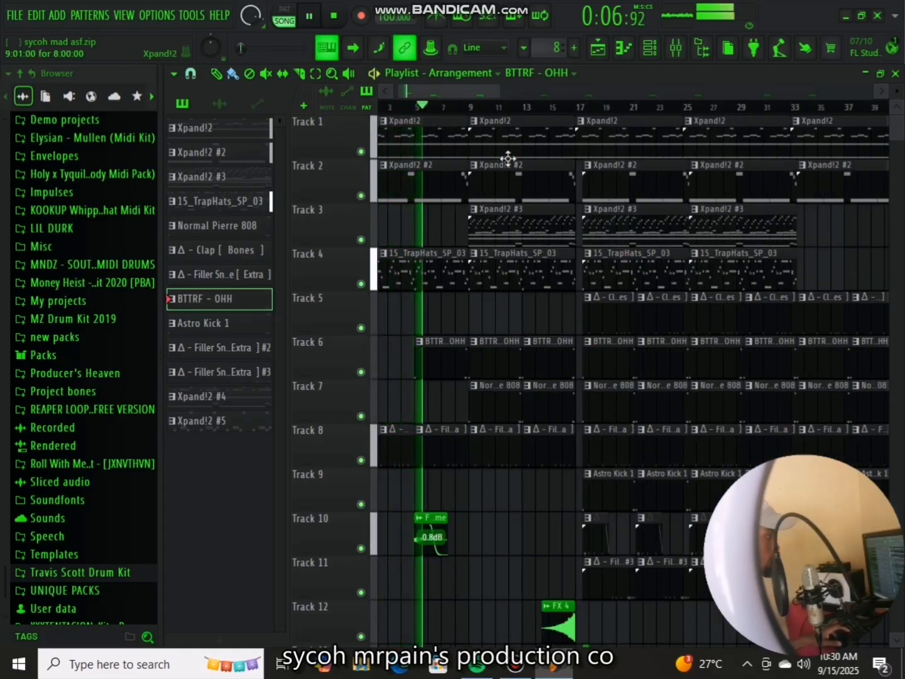
scroll(499, 153, "down", 1)
scroll(490, 148, "down", 1)
scroll(546, 166, "up", 2)
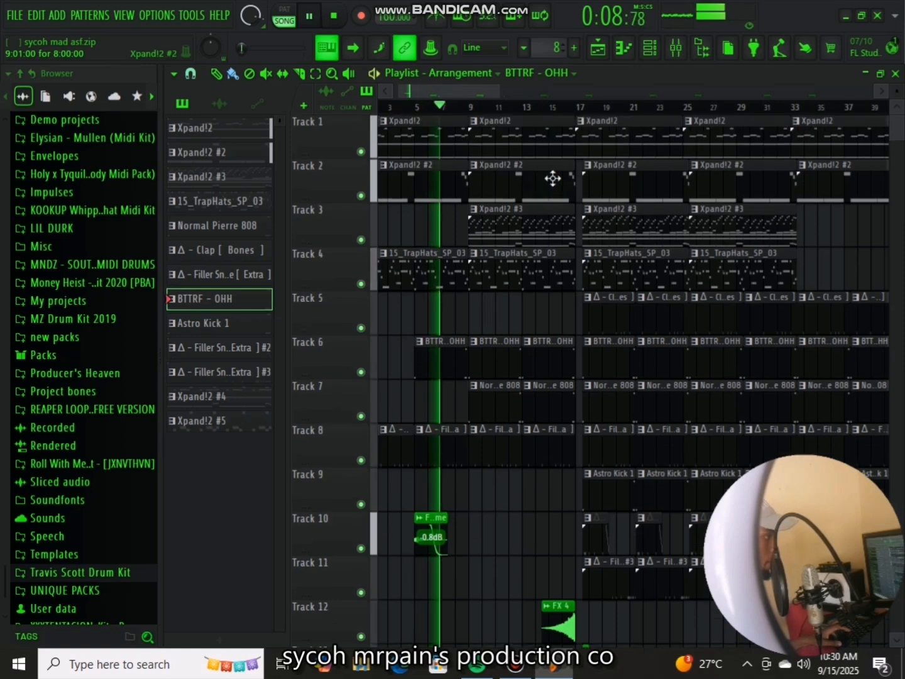
scroll(597, 178, "down", 4)
scroll(799, 298, "up", 2)
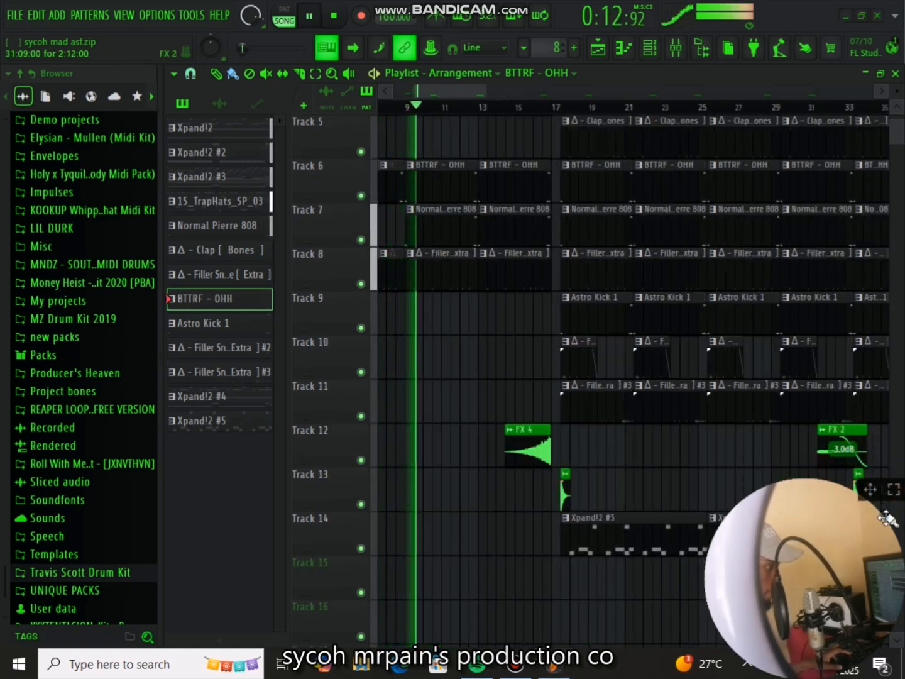
scroll(733, 416, "up", 4)
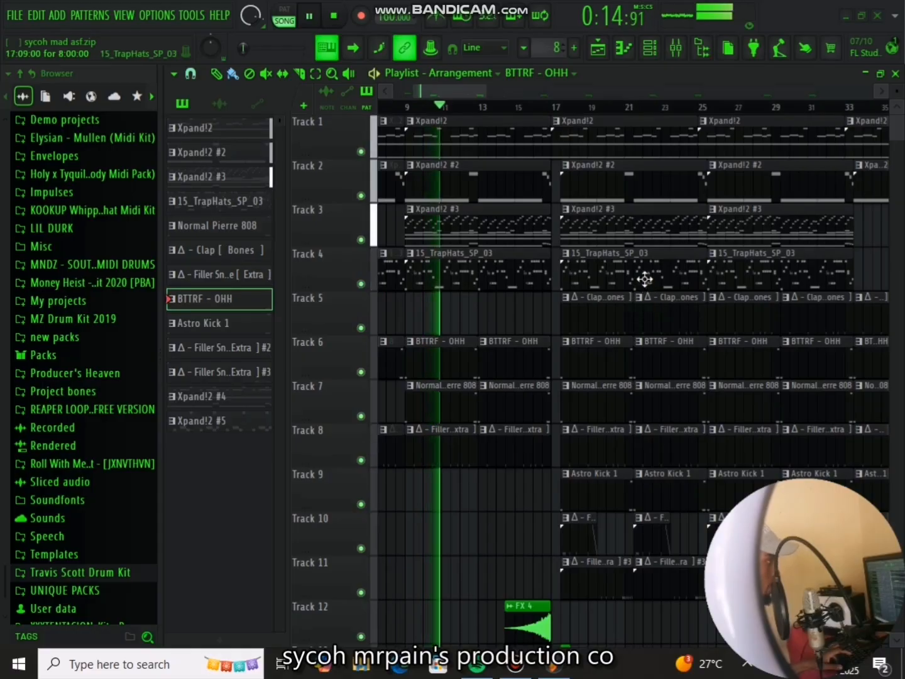
scroll(613, 116, "up", 2)
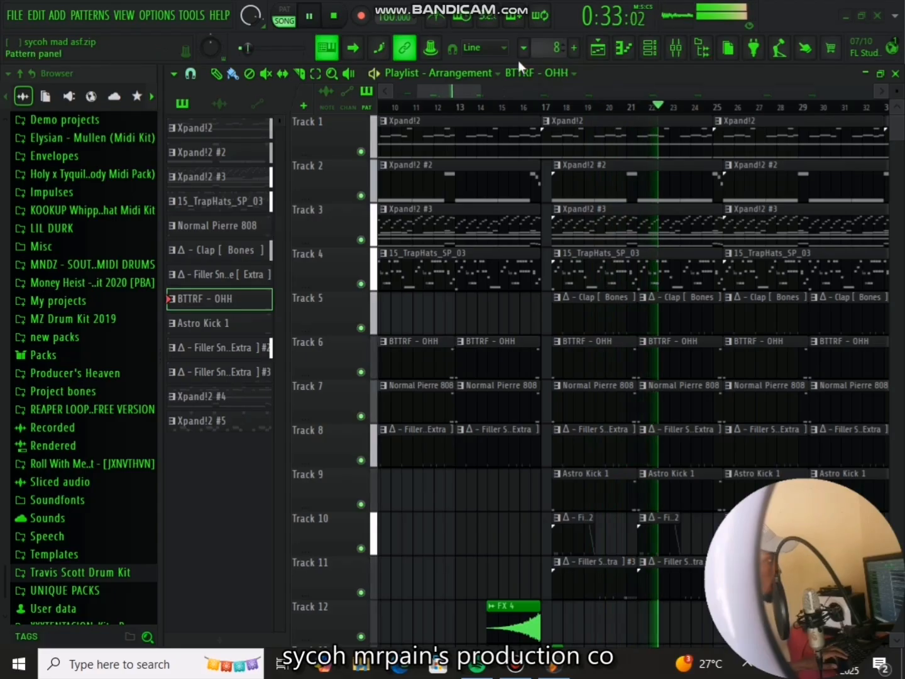
left_click(308, 15)
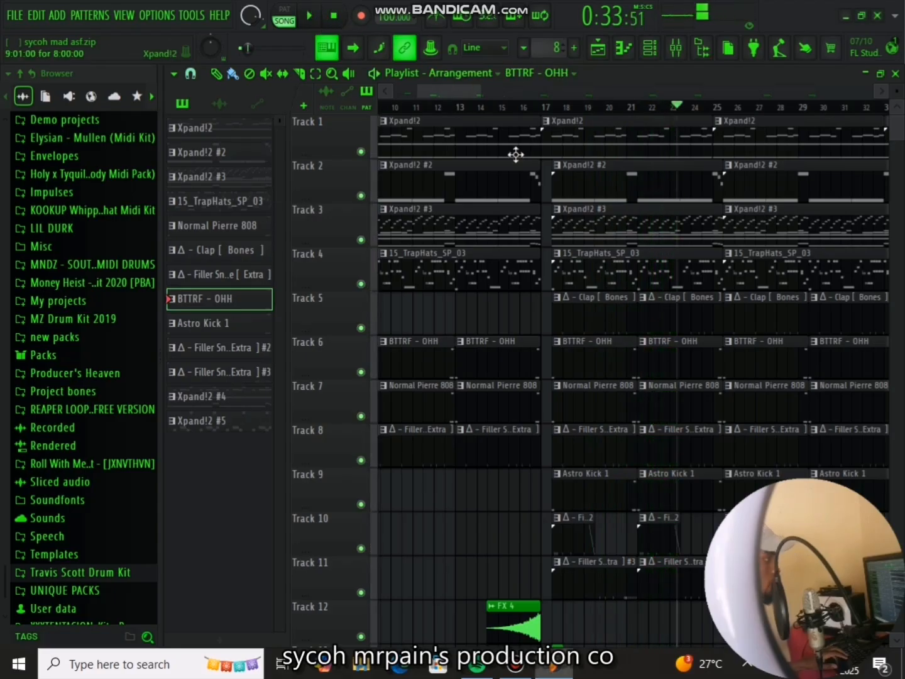
Step: Open the mixer at full size and look over its insert tracks
scroll(514, 110, "down", 5)
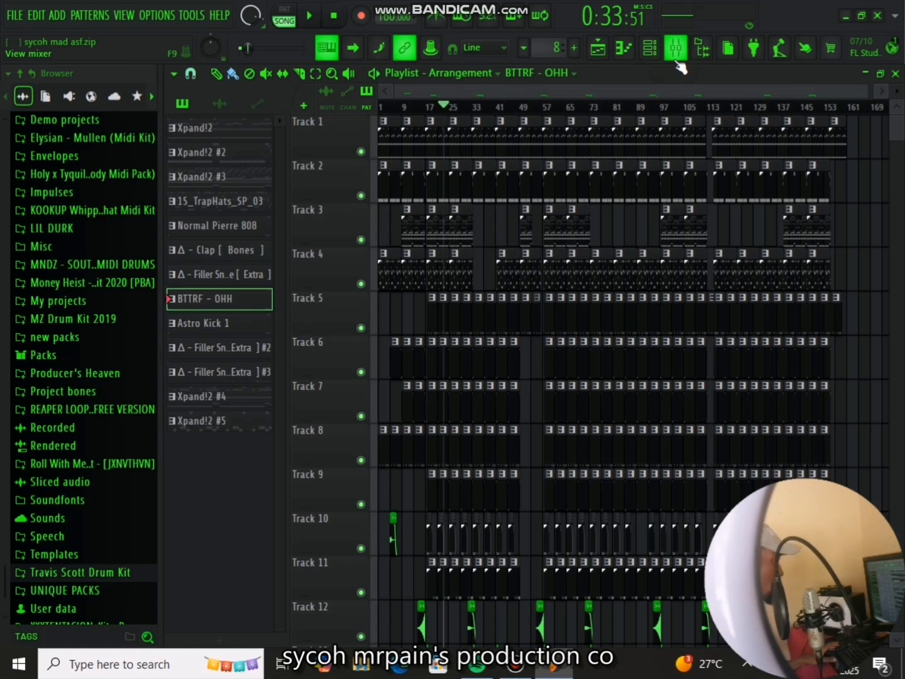
left_click(675, 48)
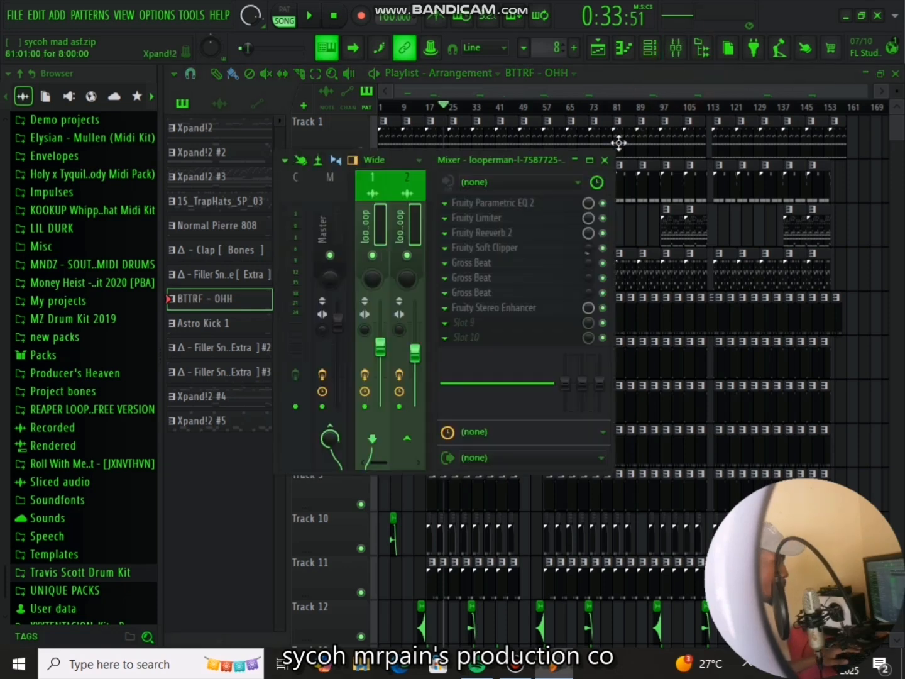
left_click(589, 160)
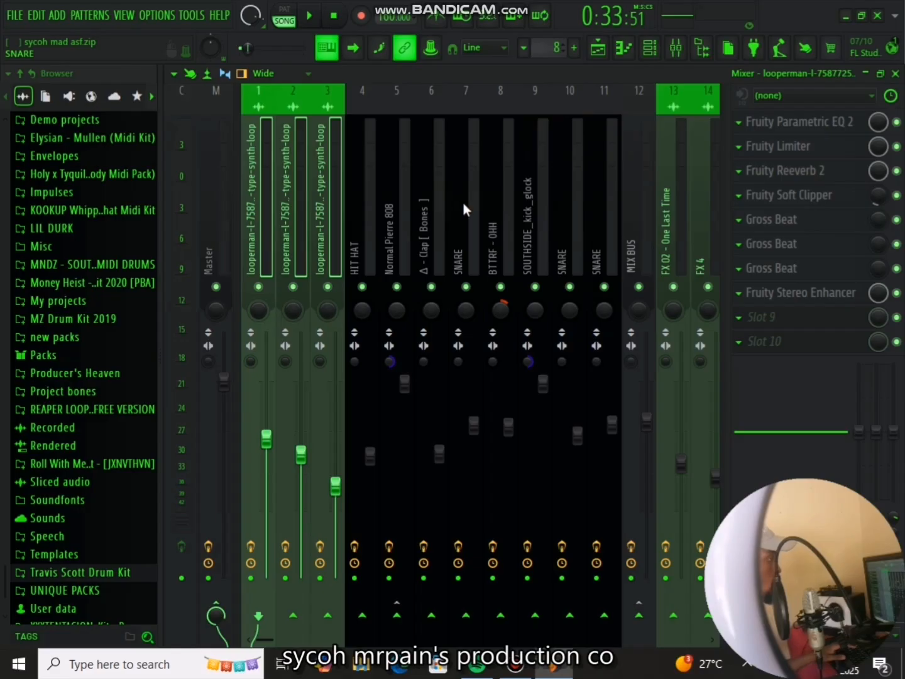
scroll(463, 203, "down", 3)
scroll(469, 201, "up", 3)
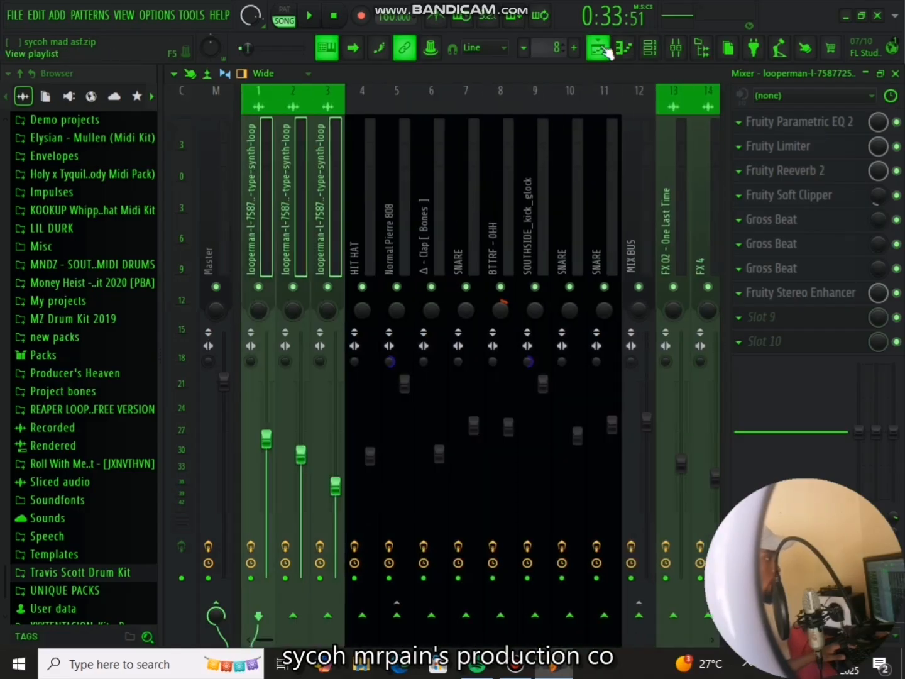
Step: Solo Track 1 in the playlist and play its Xpand!2 melody from the start of the song
left_click(599, 49)
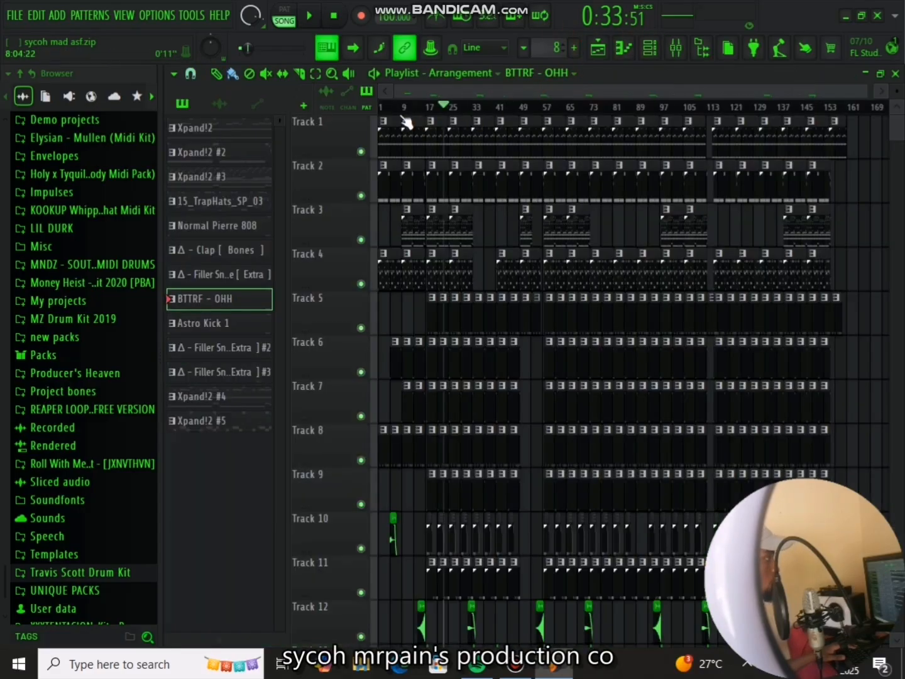
scroll(405, 122, "up", 5)
left_click_drag(452, 95, 434, 95)
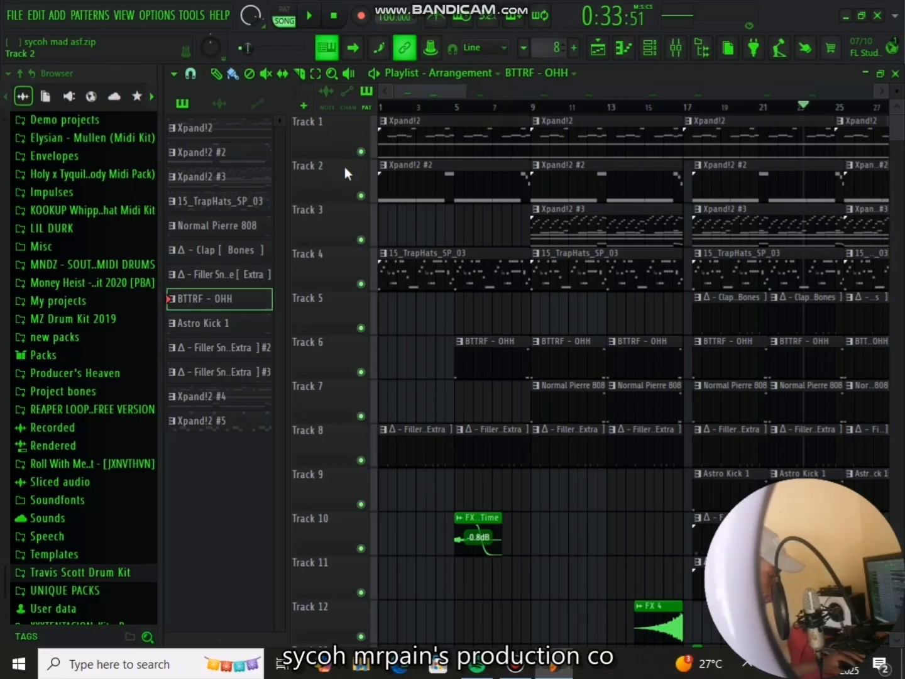
right_click(361, 152)
left_click(387, 107)
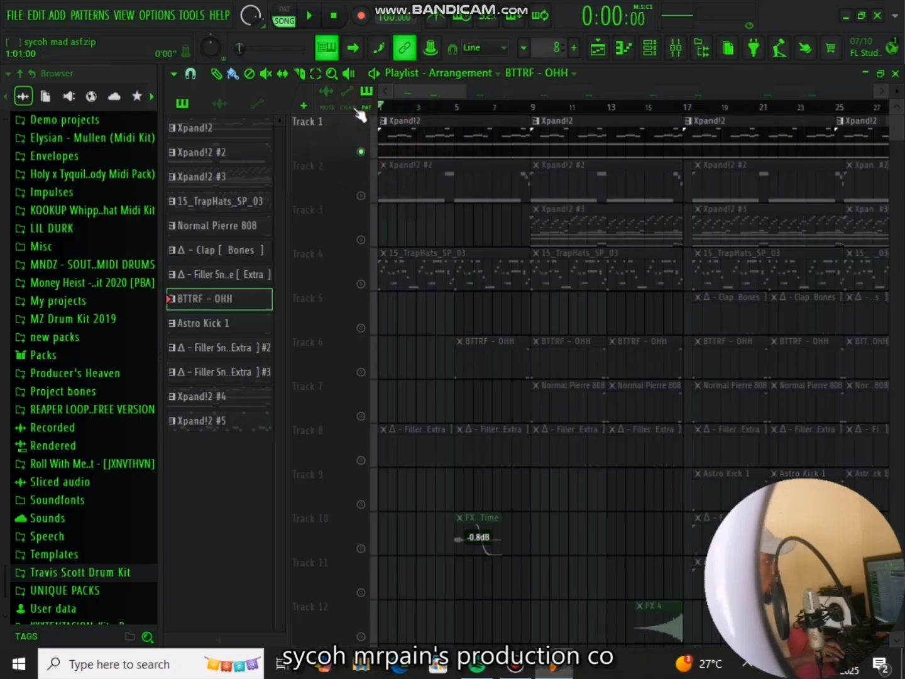
key("space")
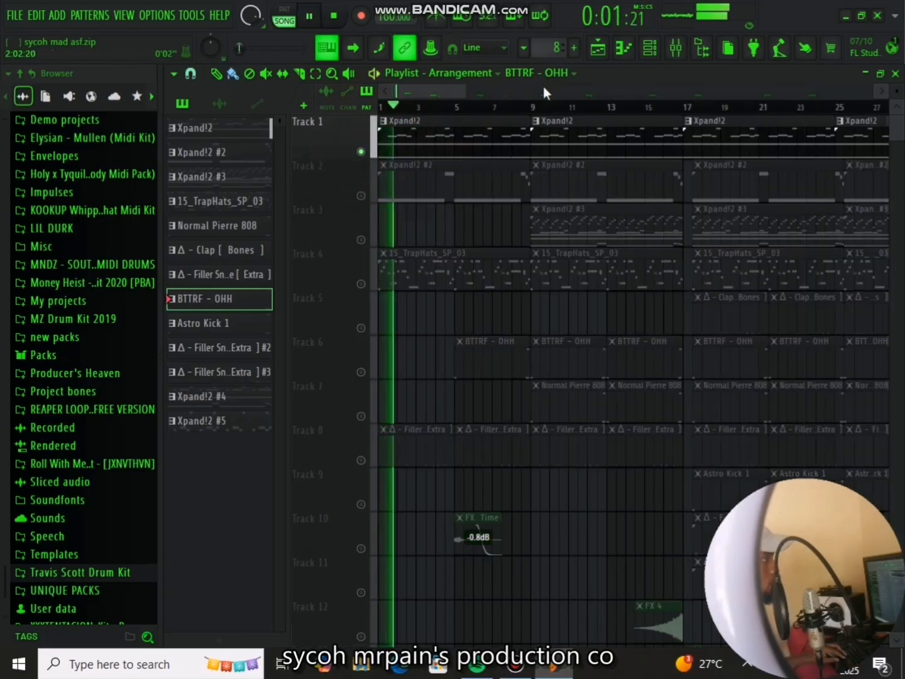
Step: Compare the melody on mixer insert 1 with all of its effects disabled and enabled during playback
left_click(676, 49)
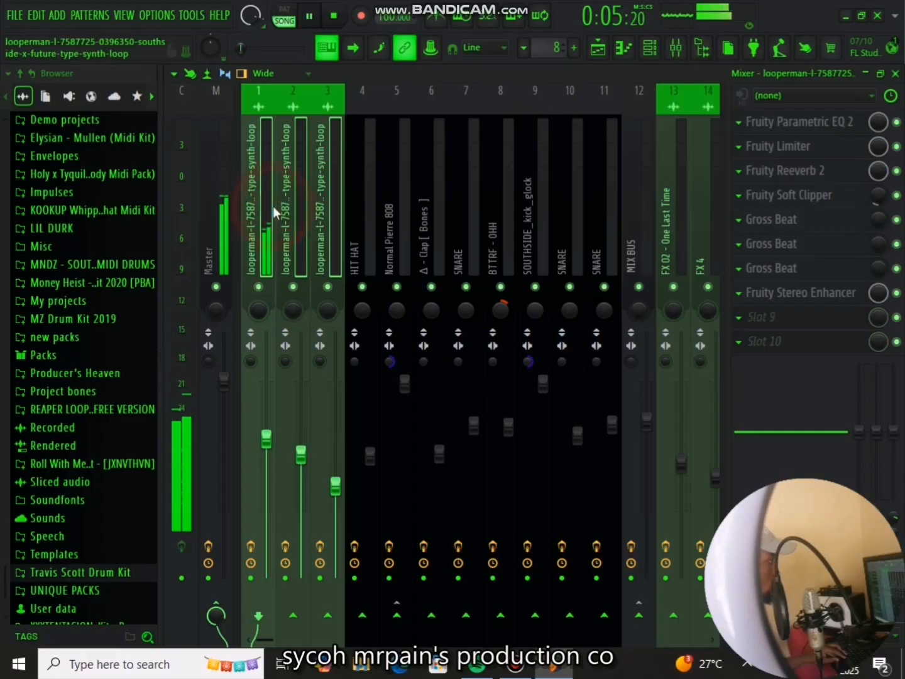
key("space")
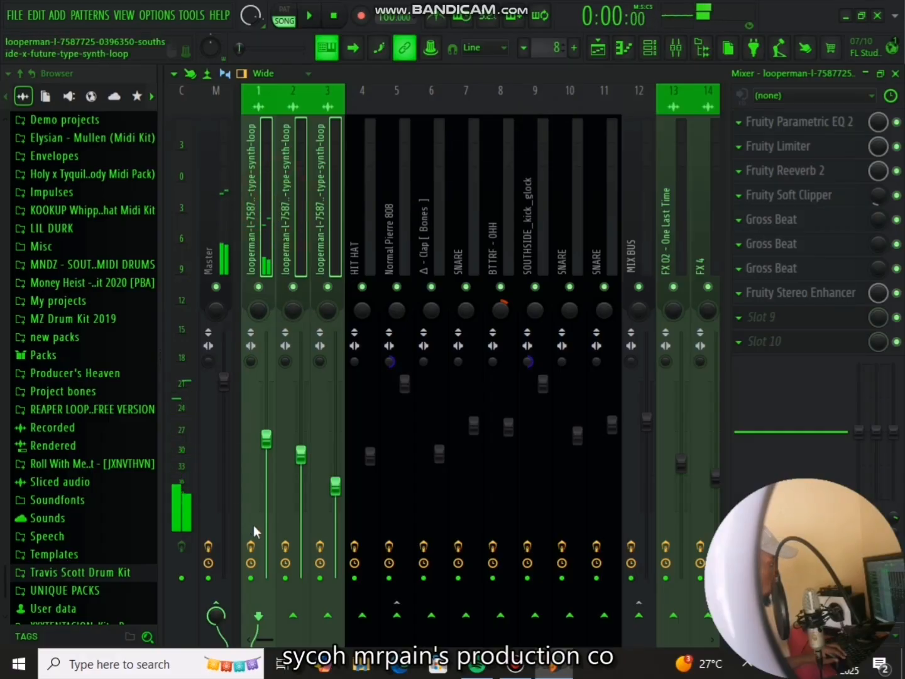
left_click(254, 551)
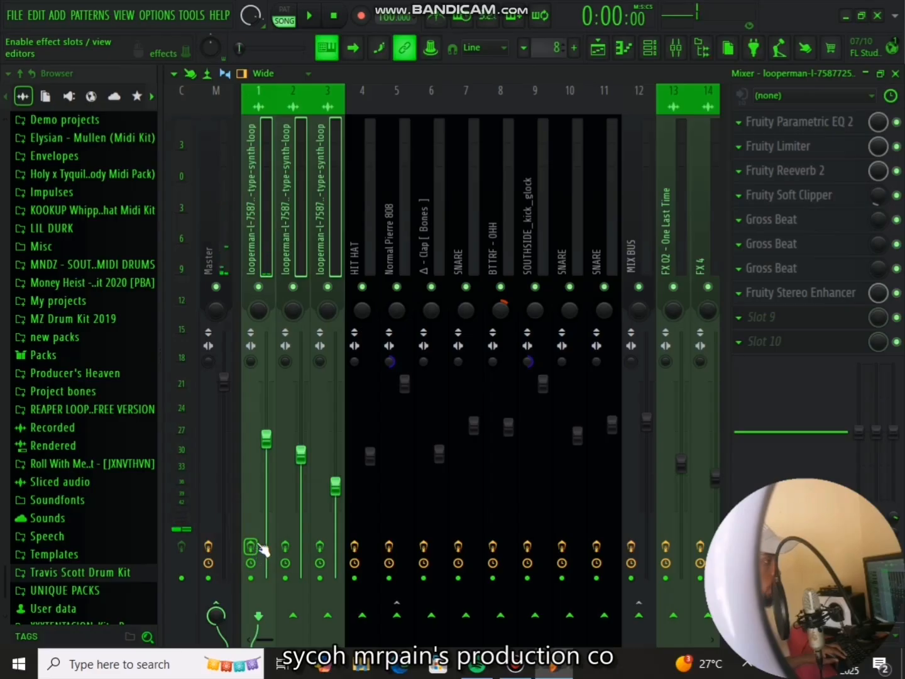
key("space")
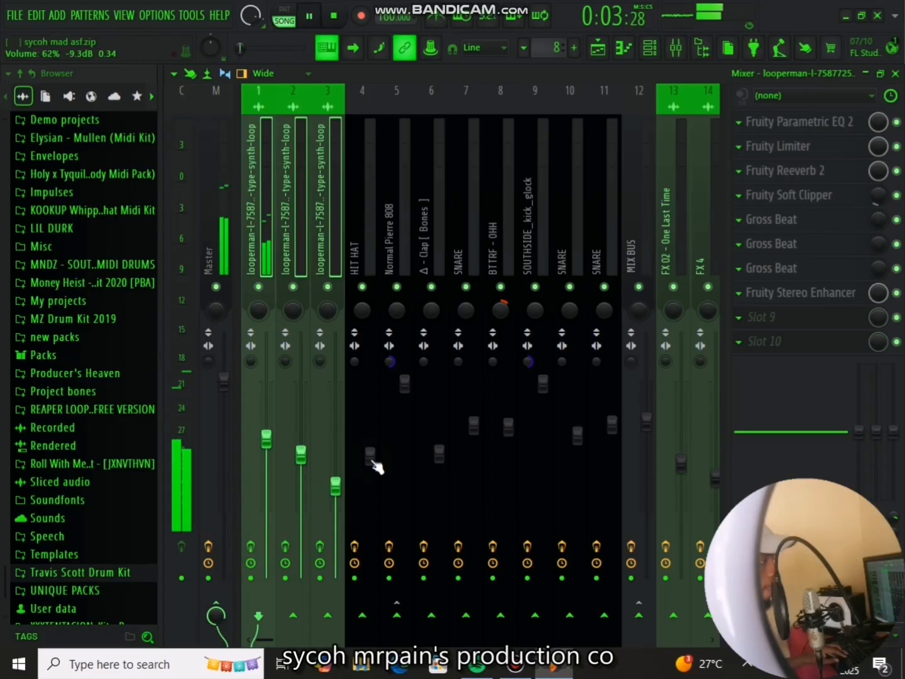
key("space")
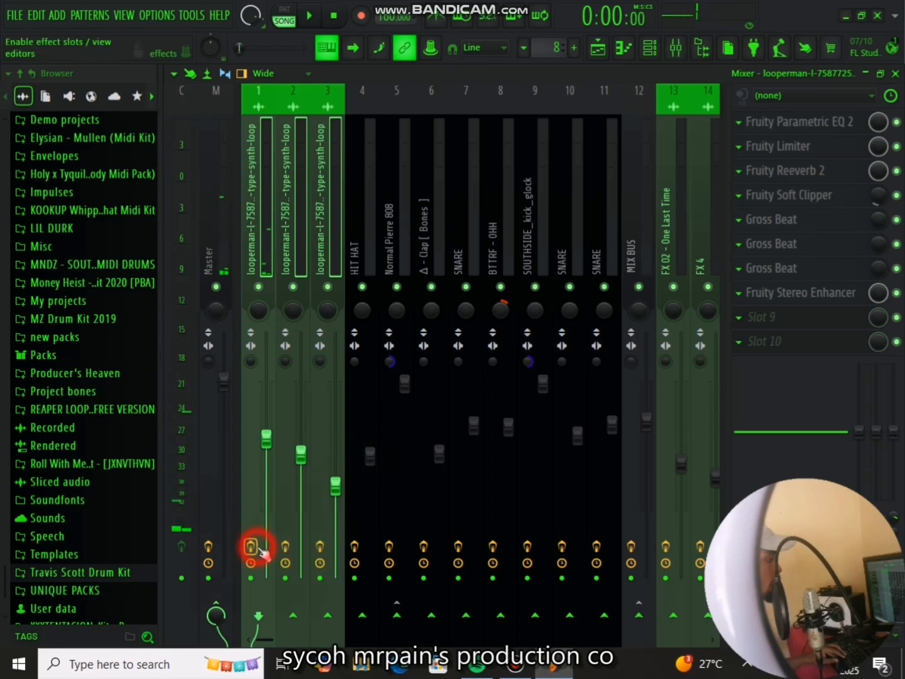
key("space")
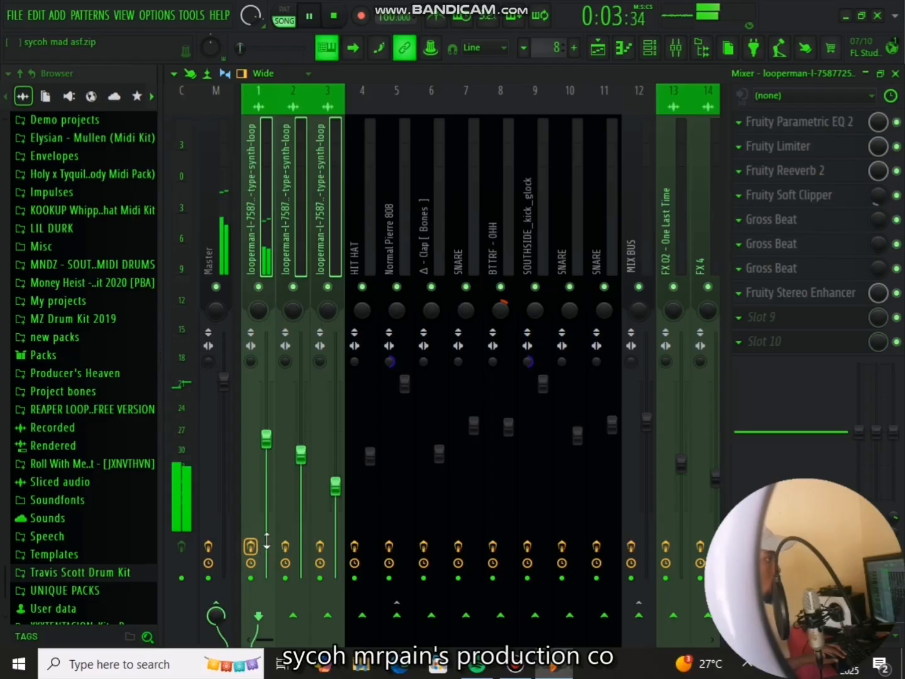
key("space")
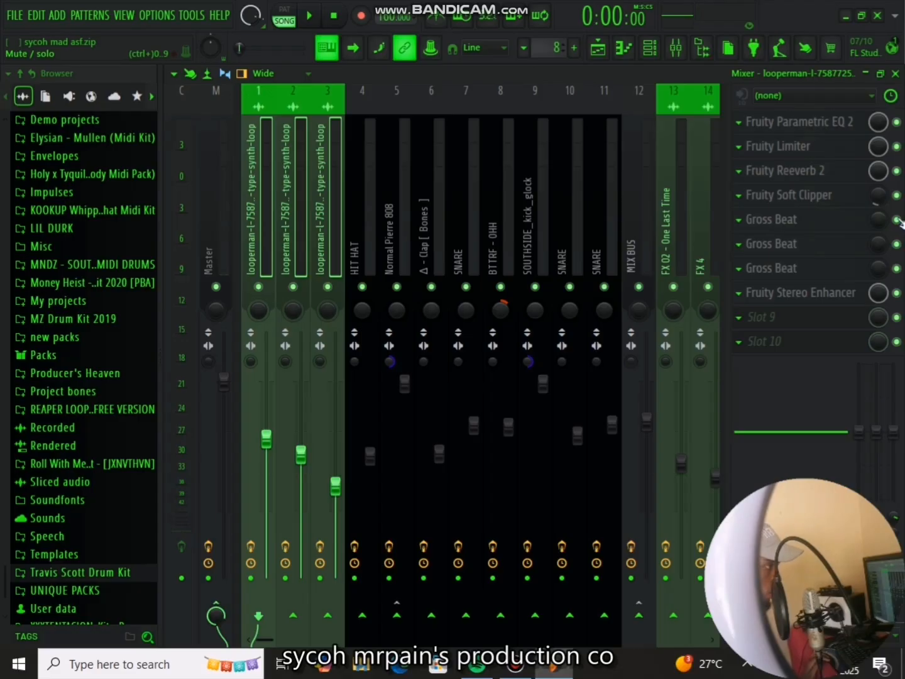
Step: Bypass every loaded effect on mixer insert 1 except Fruity Parametric EQ 2
left_click(898, 269)
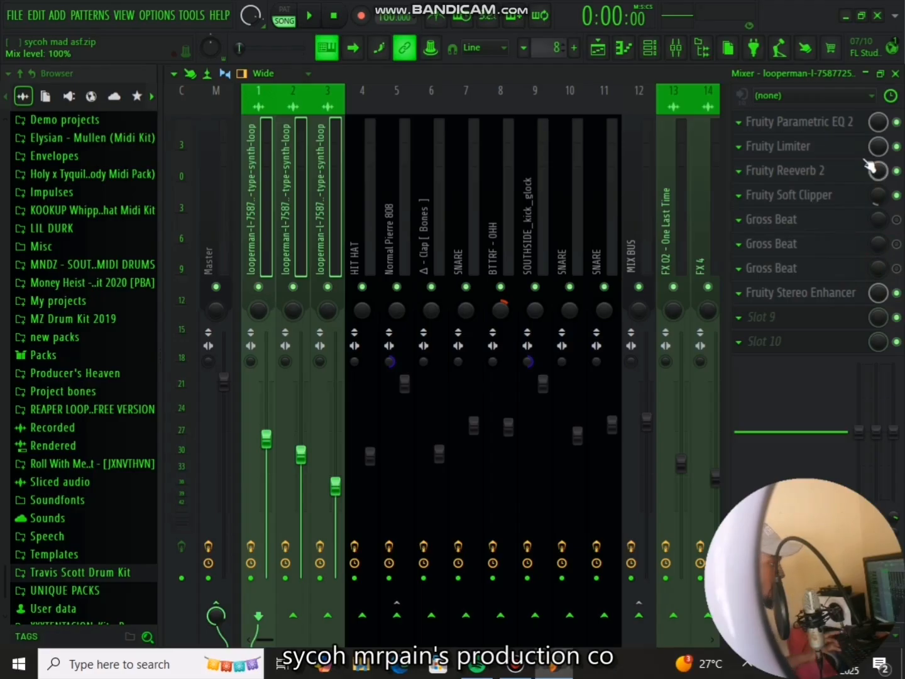
left_click(857, 127)
left_click_drag(407, 194, 535, 97)
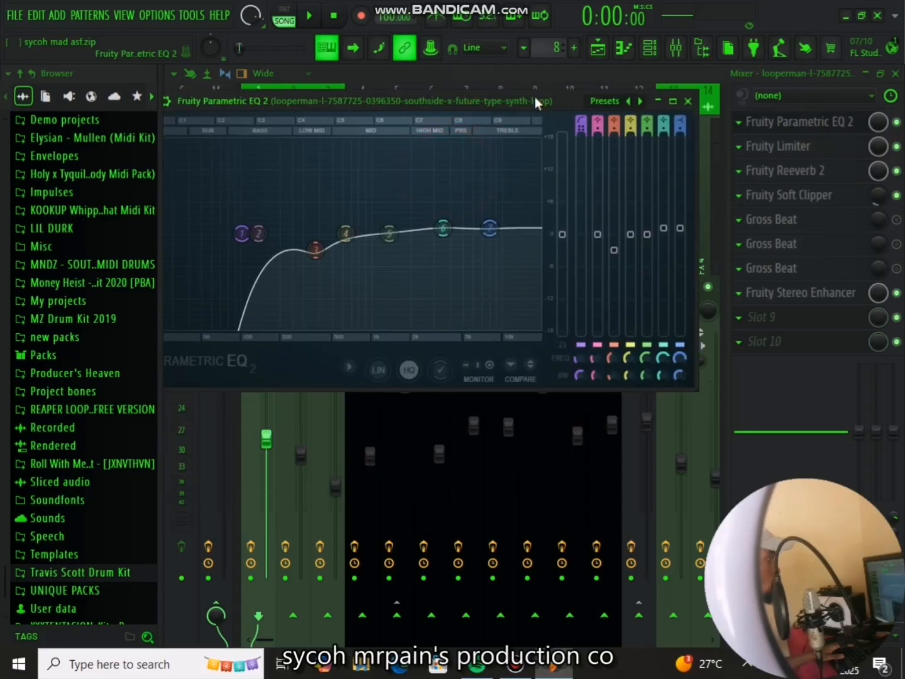
left_click(897, 293)
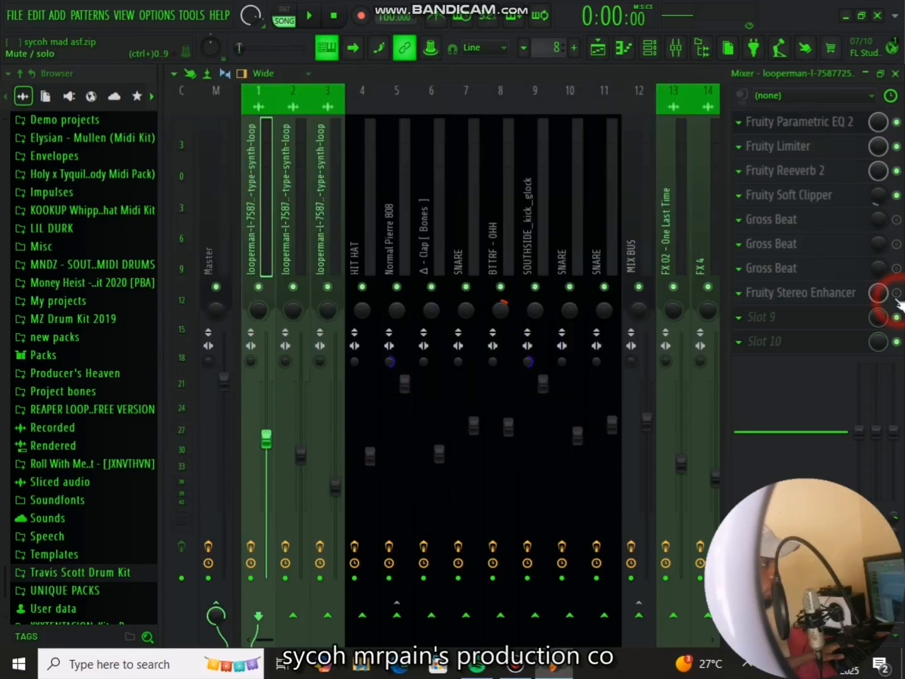
left_click(896, 195)
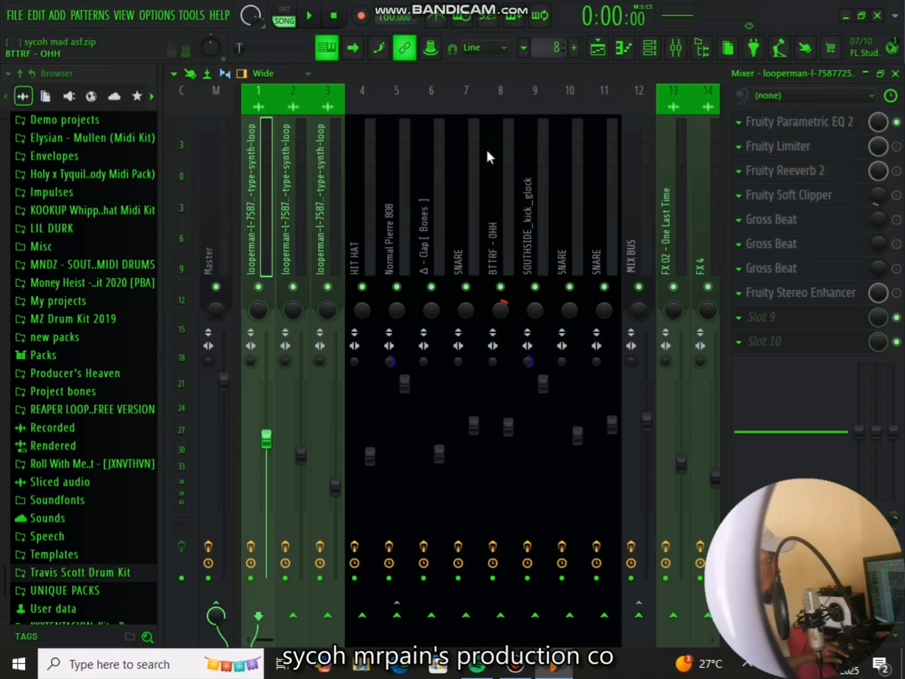
Step: Open Fruity Parametric EQ 2 on insert 1 and examine its low cut and band settings
left_click(762, 122)
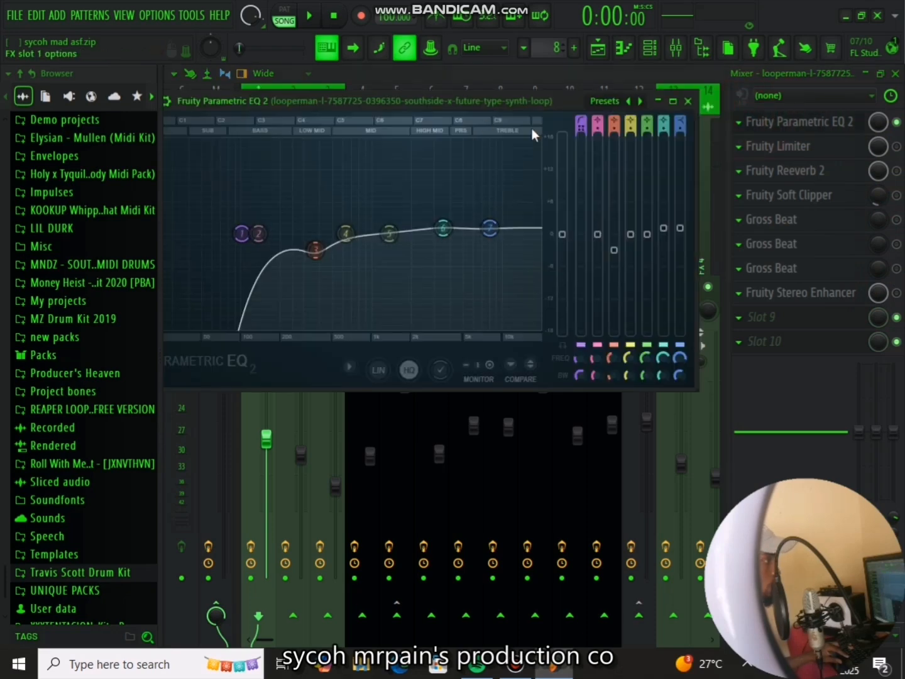
left_click_drag(471, 98, 565, 93)
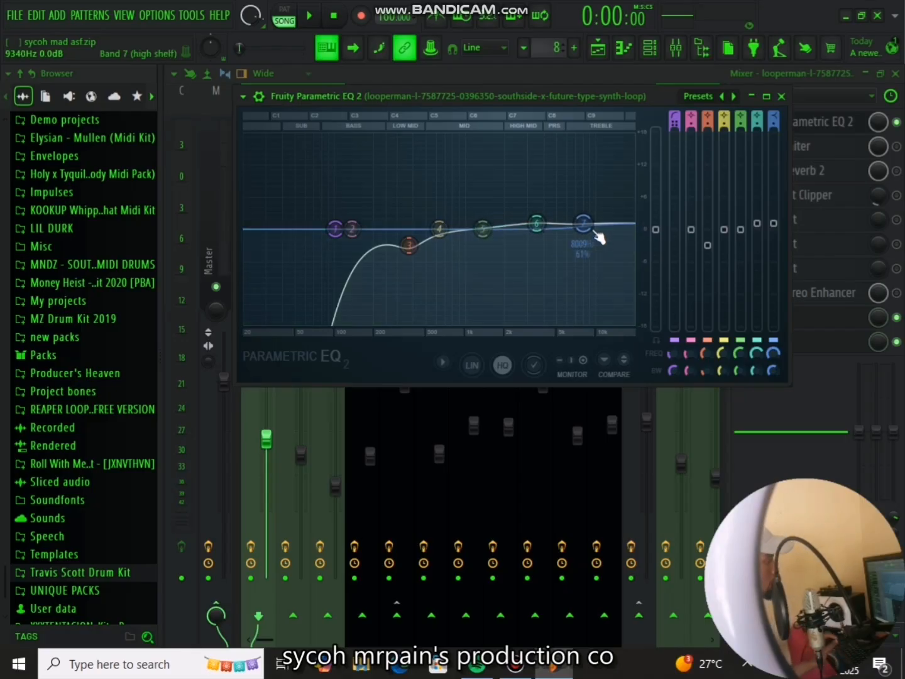
left_click(782, 96)
Step: Play the melody while switching Fruity Parametric EQ 2 off and on to compare the sound
key("space")
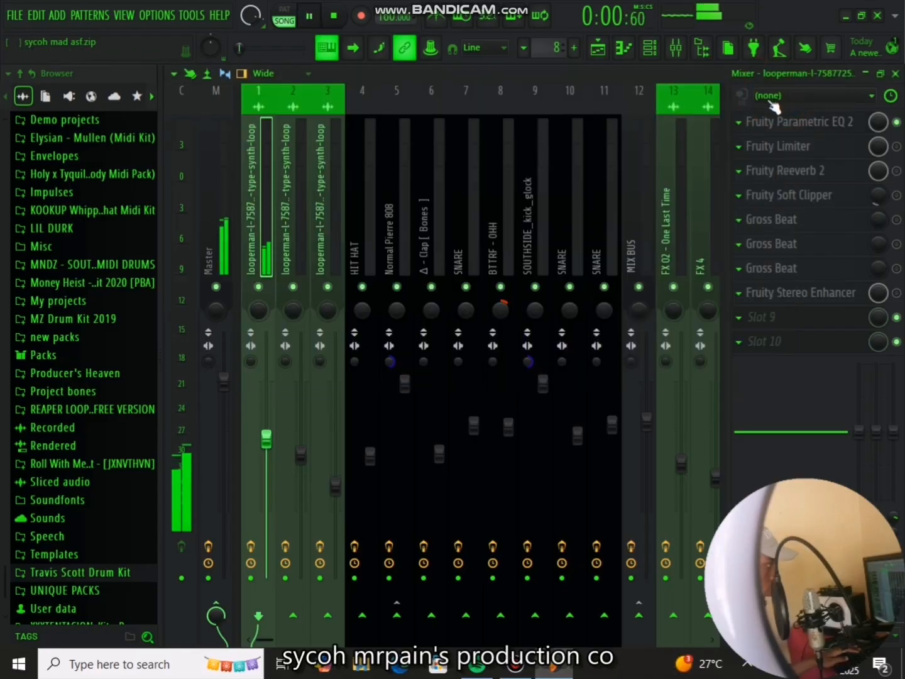
left_click(896, 122)
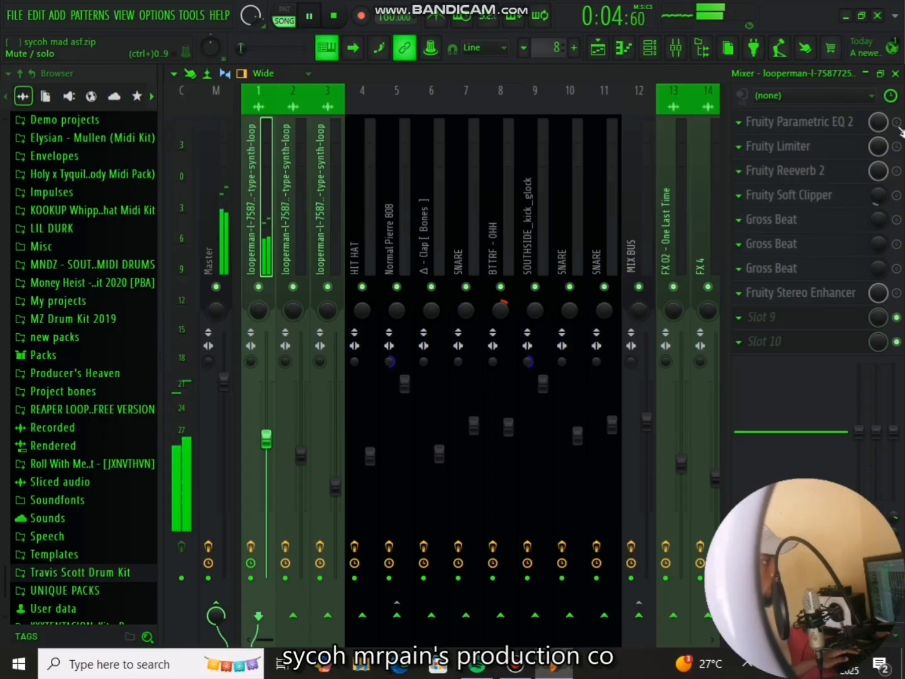
left_click(897, 121)
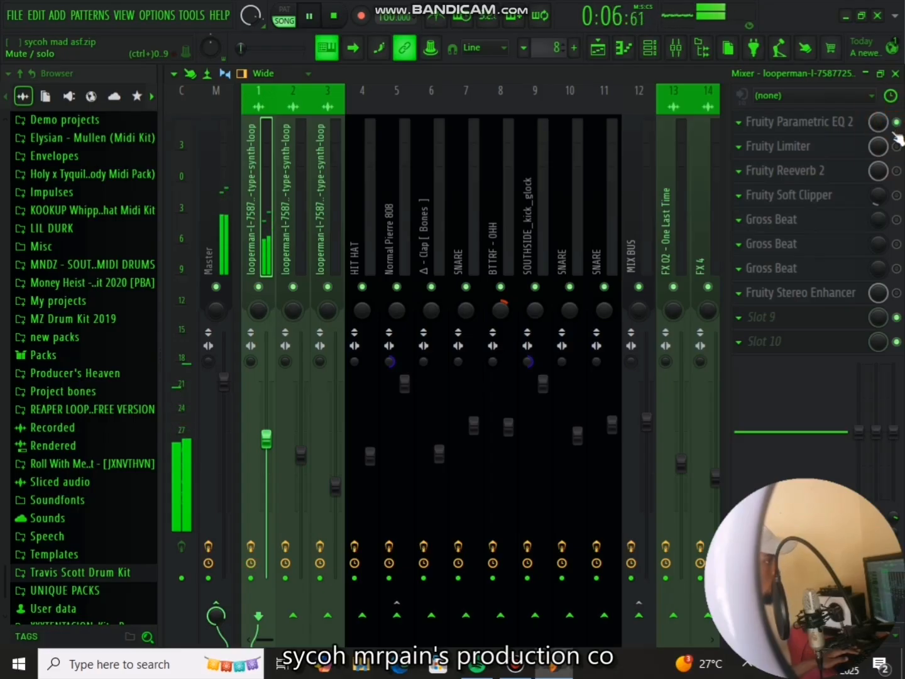
key("space")
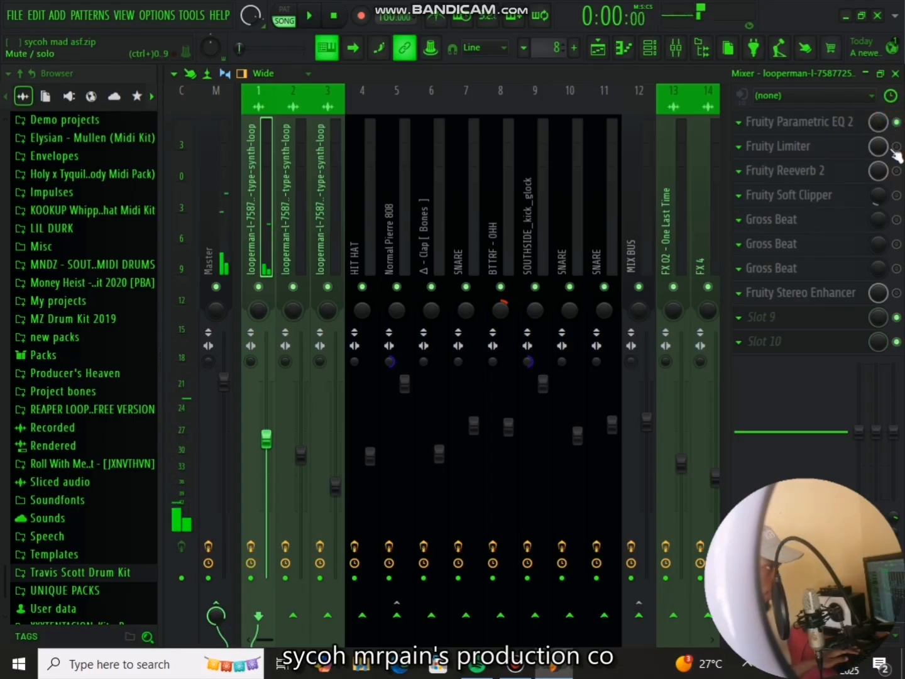
Step: Enable Fruity Limiter on mixer insert 1 and examine its compressor settings
left_click(897, 146)
left_click(836, 147)
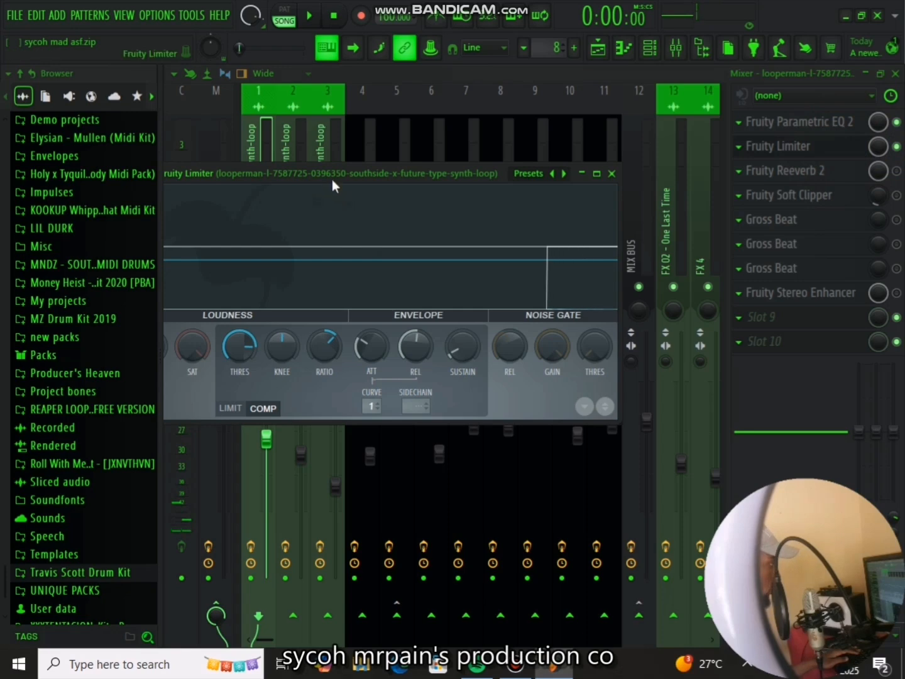
left_click_drag(338, 175, 402, 162)
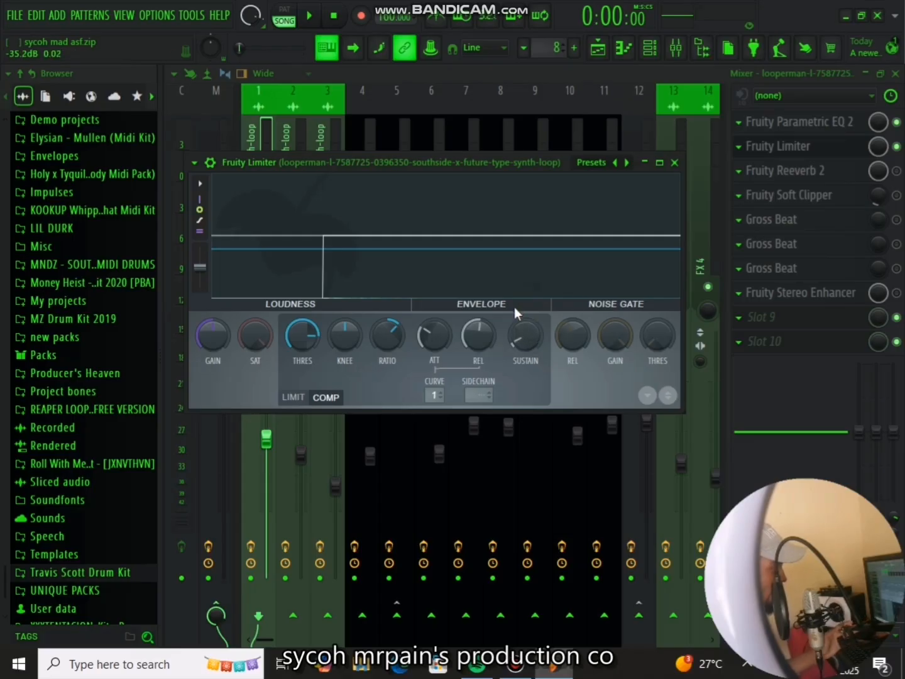
left_click(674, 163)
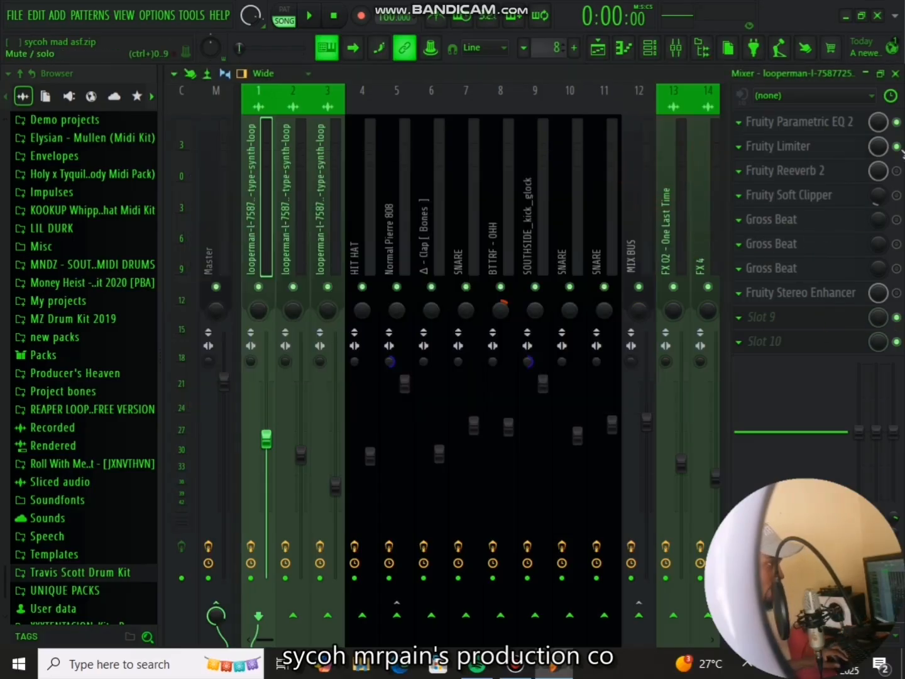
Step: Play the melody with Fruity Limiter on, off and on again to compare the sound
key("space")
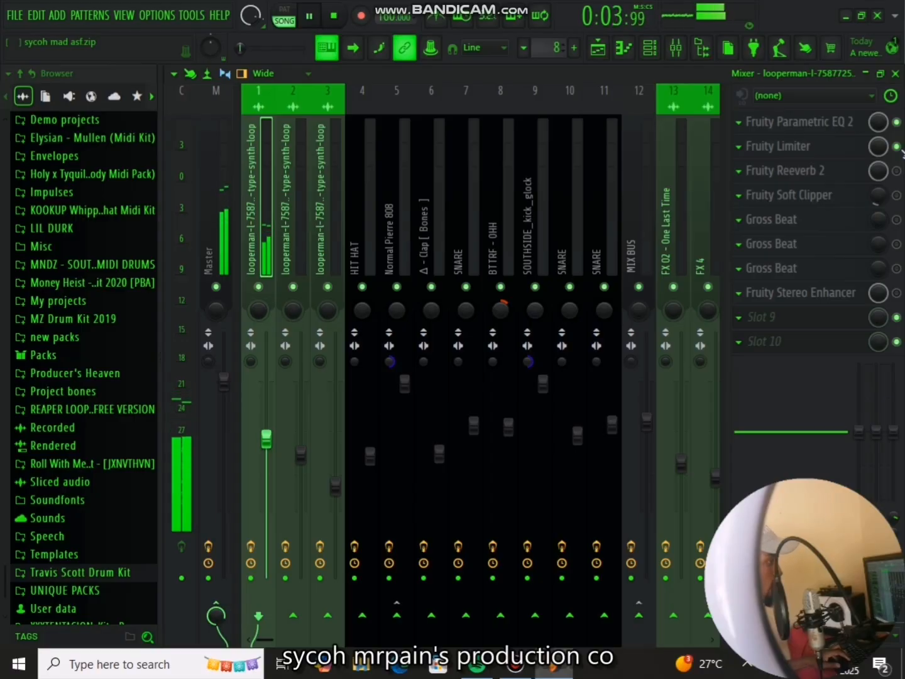
key("space")
left_click(896, 146)
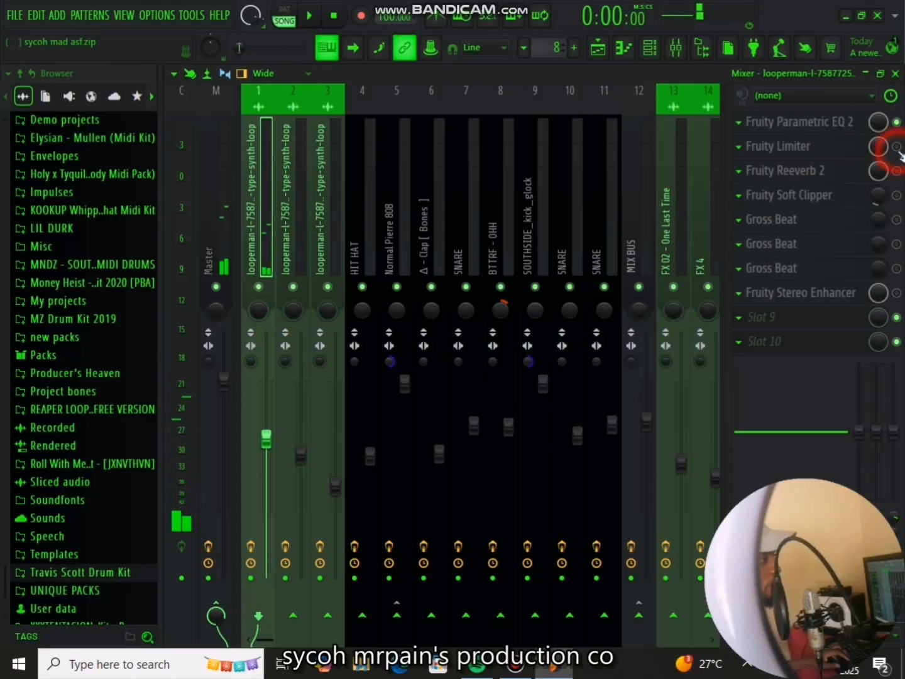
key("space")
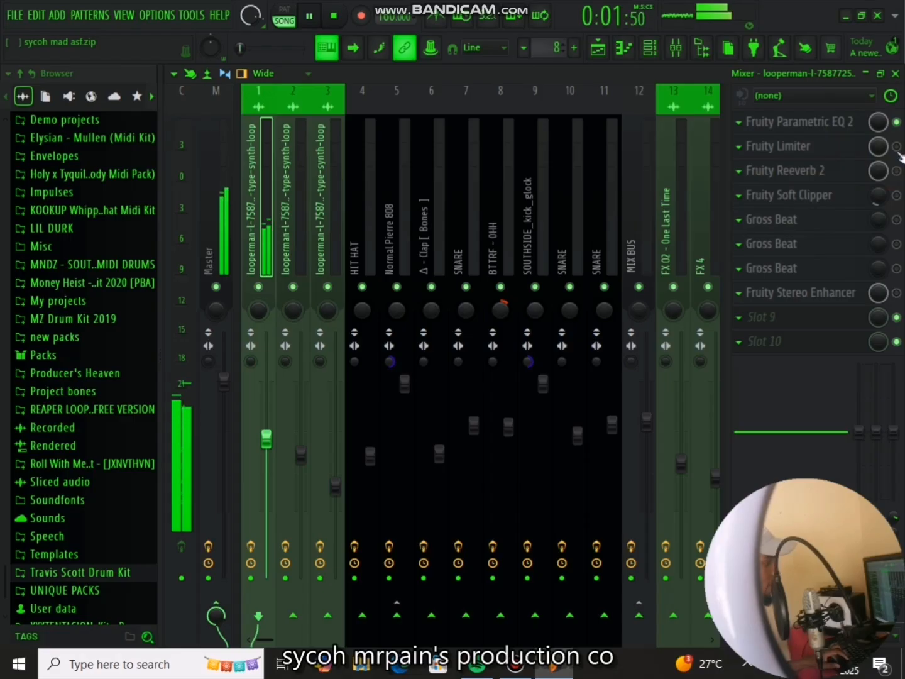
key("space")
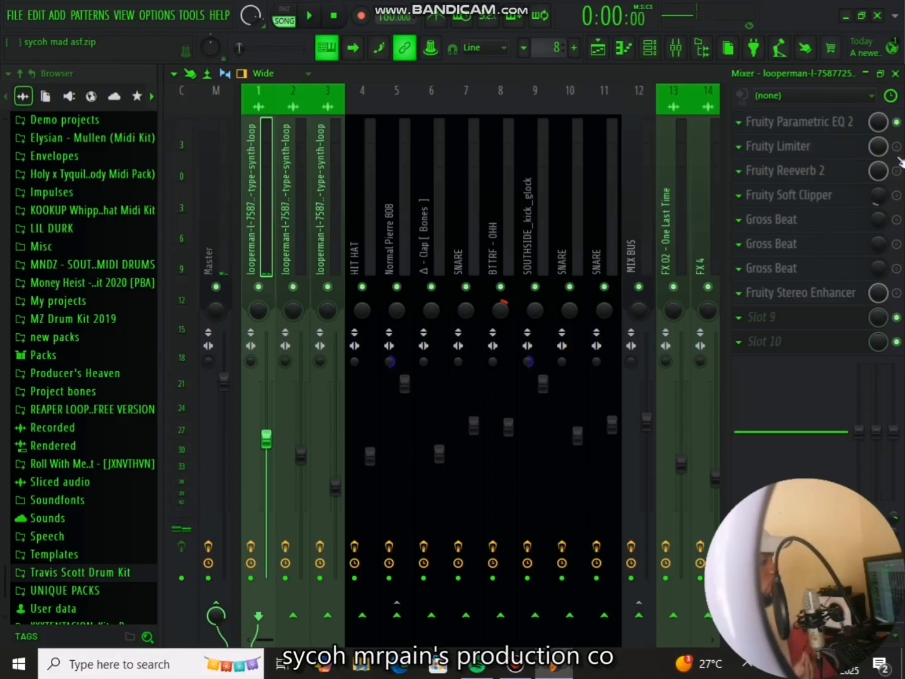
left_click(897, 146)
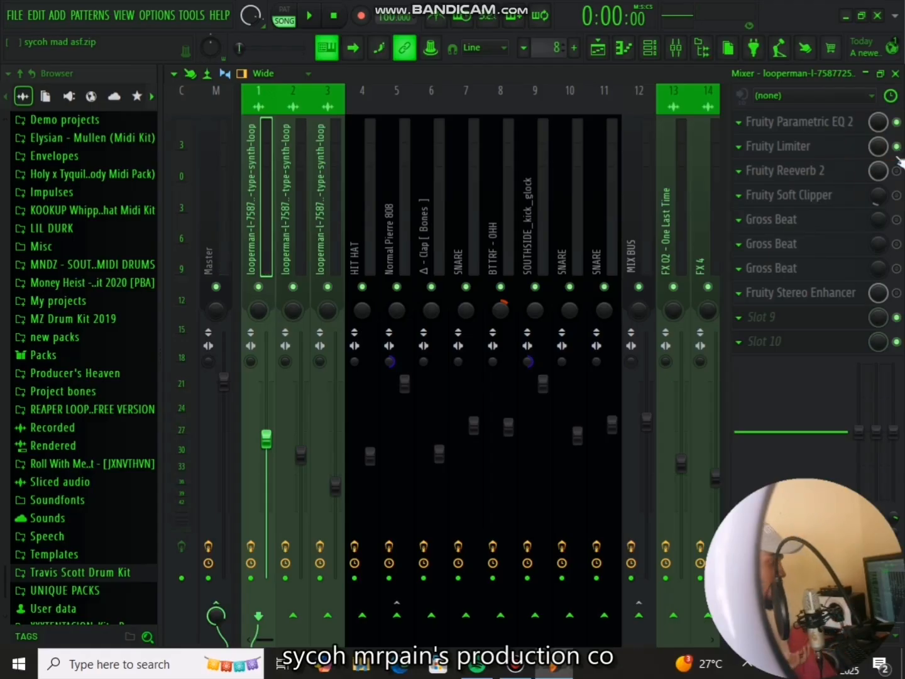
key("space")
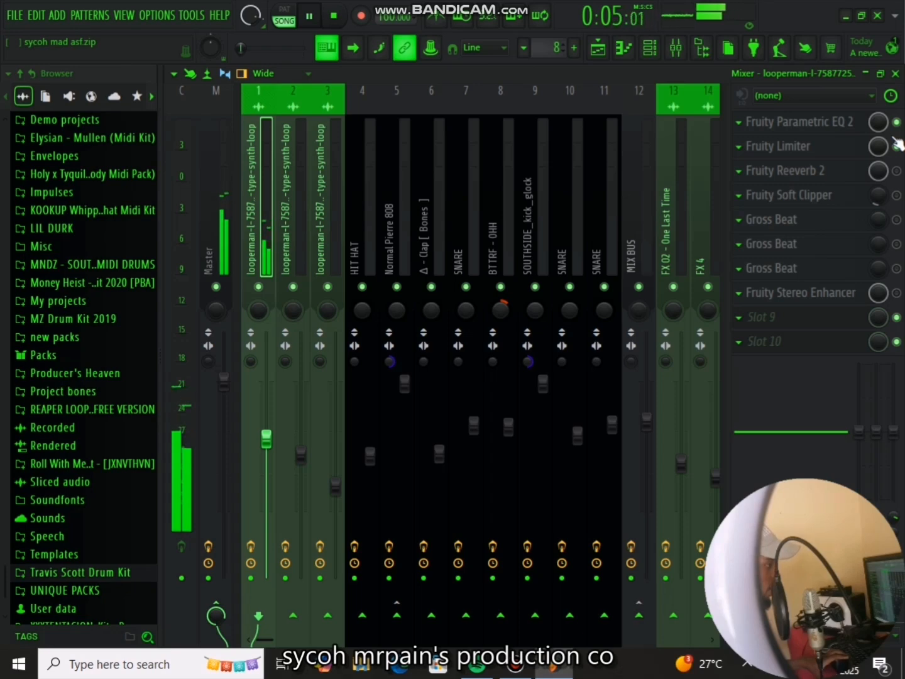
key("space")
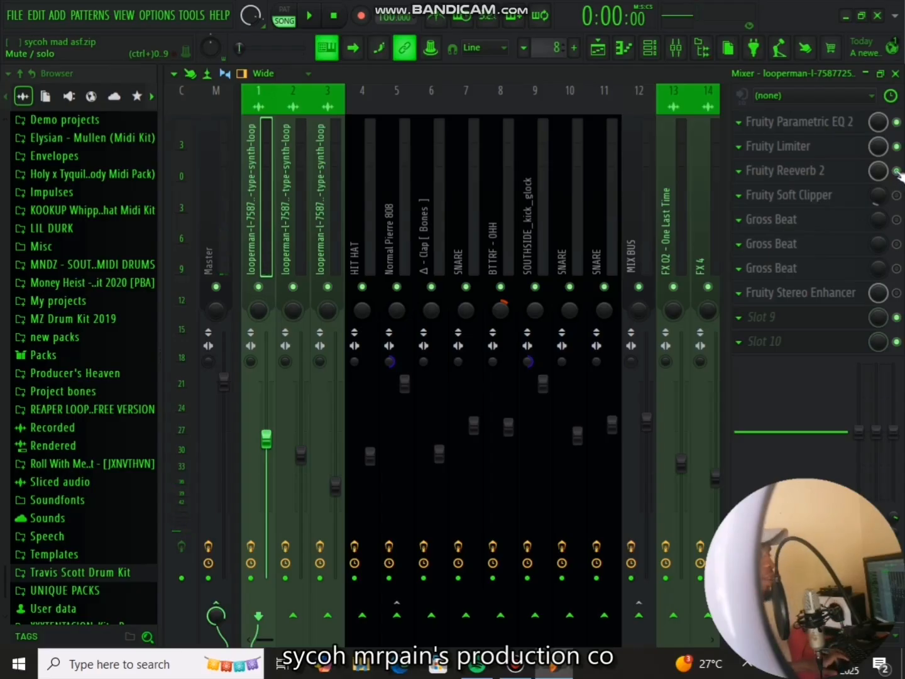
Step: Enable Fruity Reeverb 2 on insert 1, inspect its wet level, and audition the melody with the reverb
key("space")
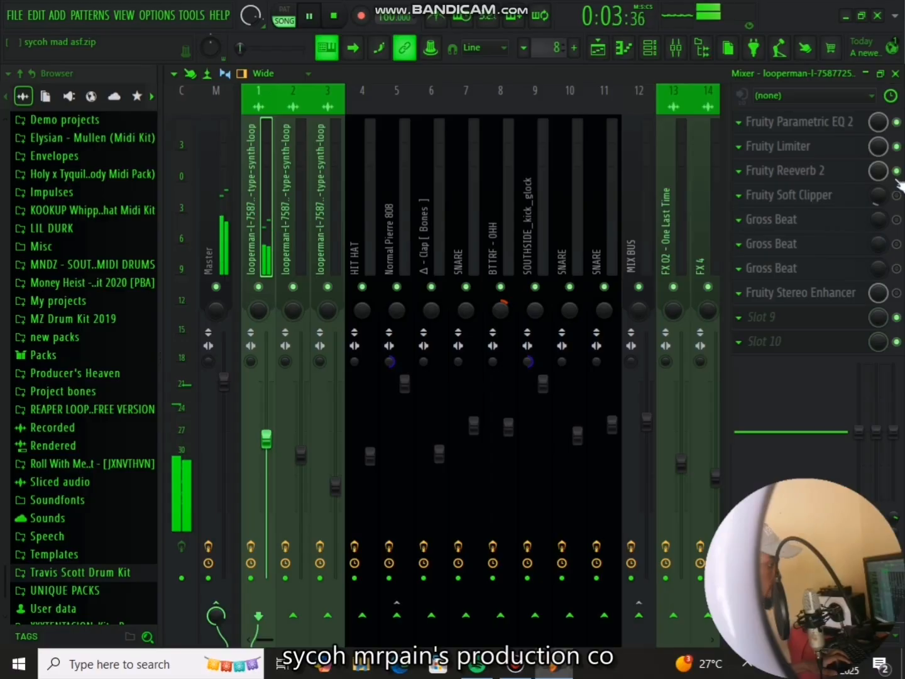
key("space")
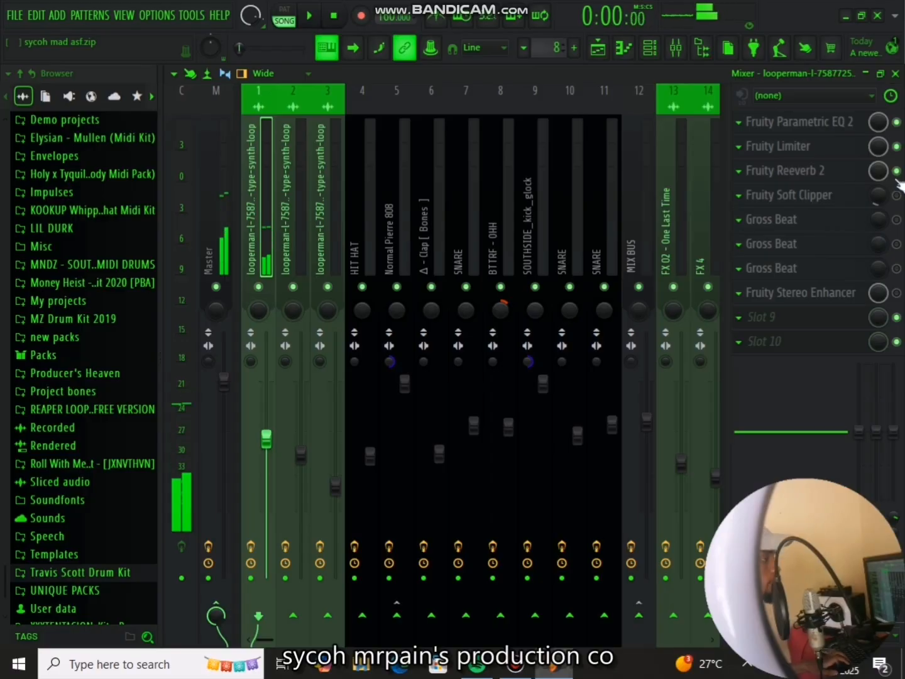
left_click(850, 174)
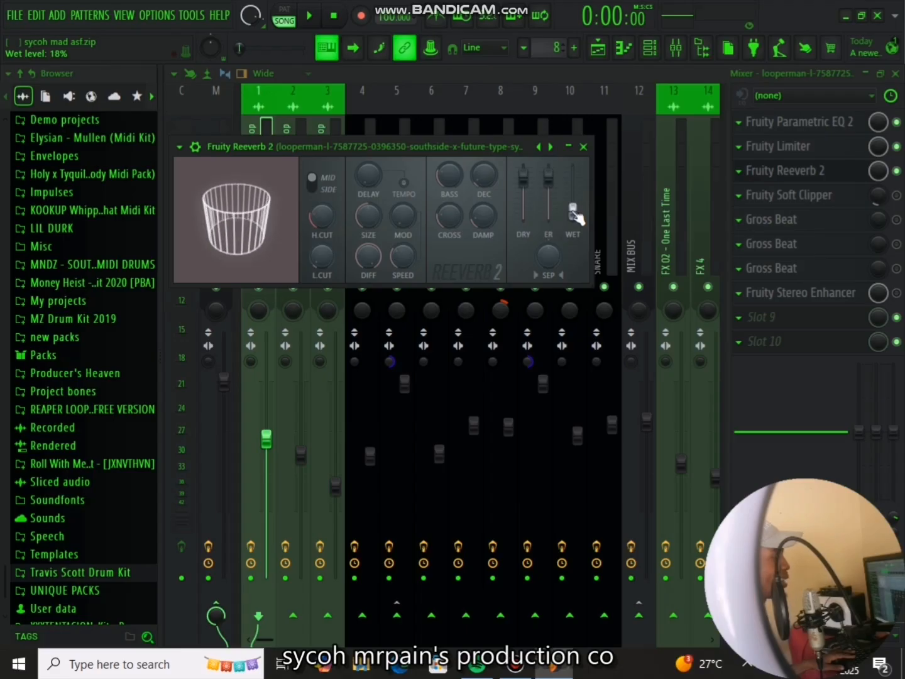
left_click(585, 147)
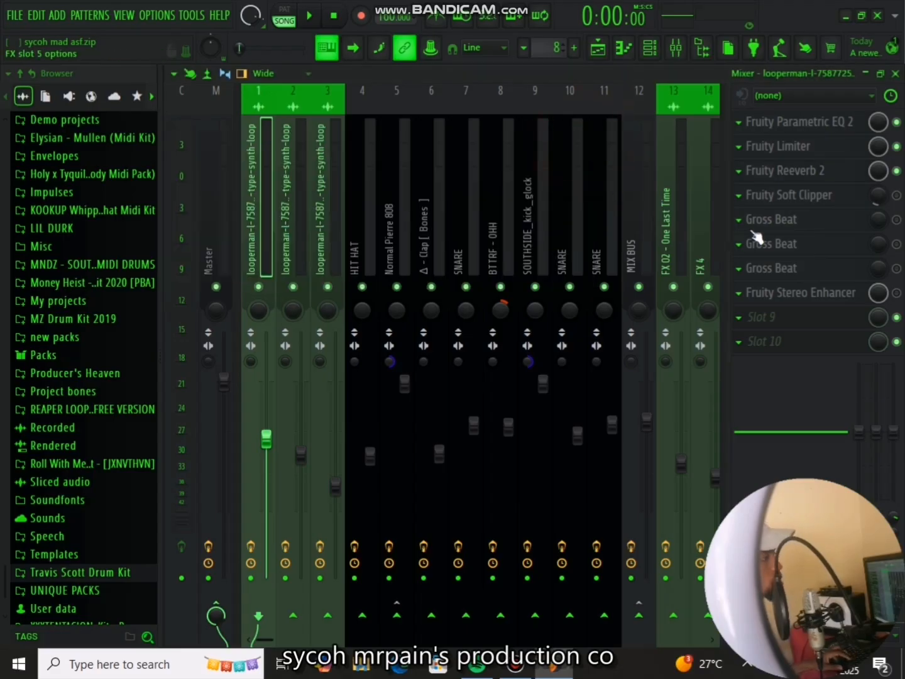
key("space")
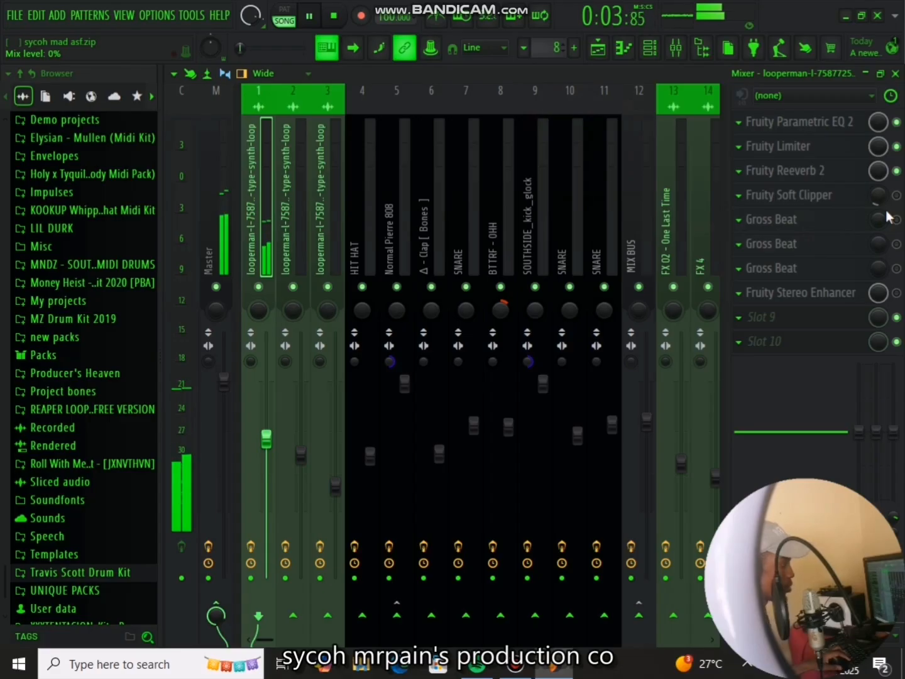
key("space")
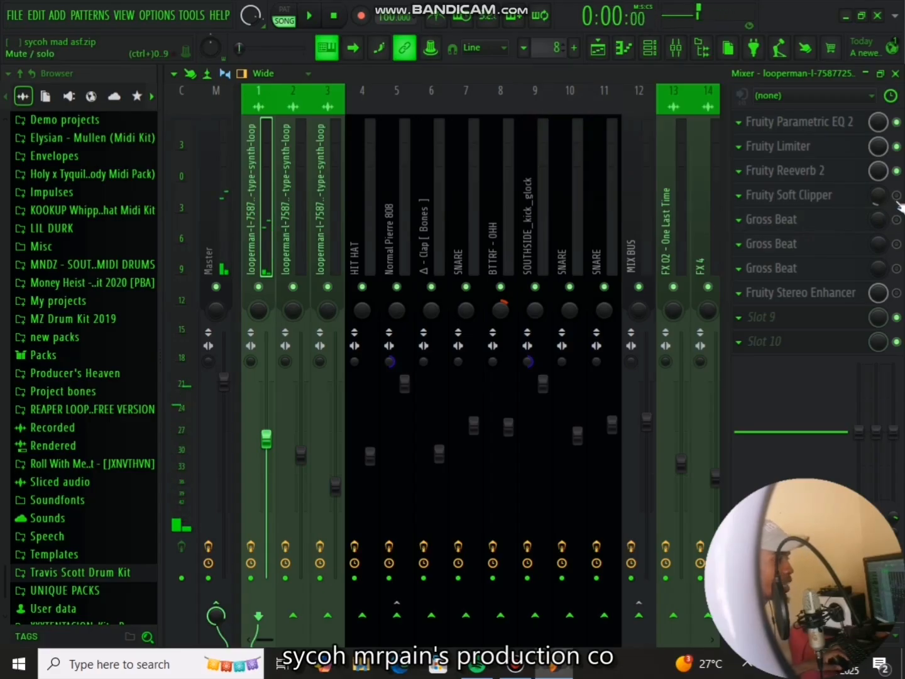
Step: Enable and inspect Fruity Soft Clipper and Fruity Stereo Enhancer on insert 1, and audition the melody with them
left_click(848, 197)
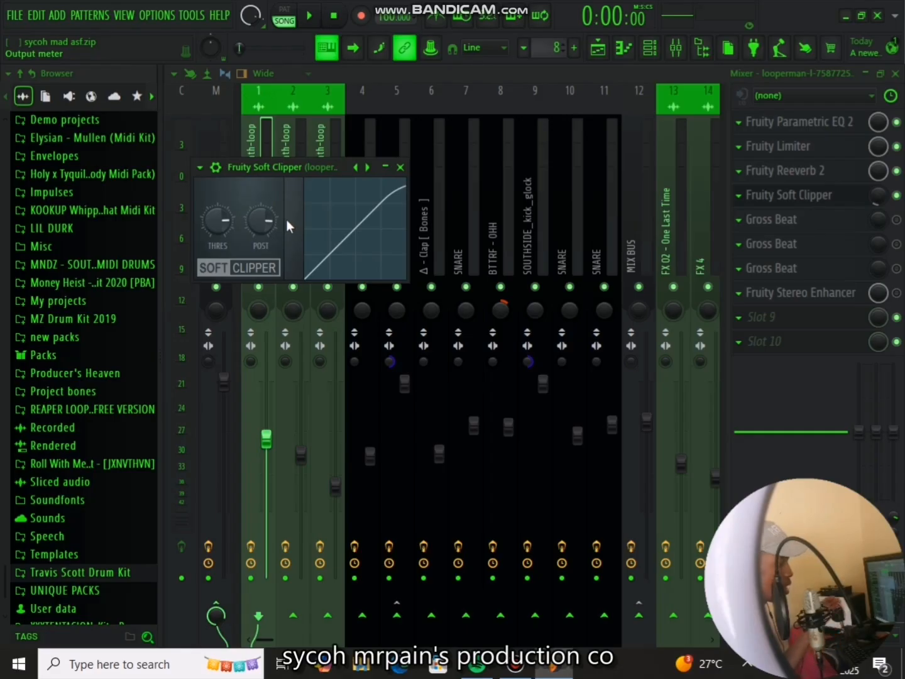
left_click(400, 168)
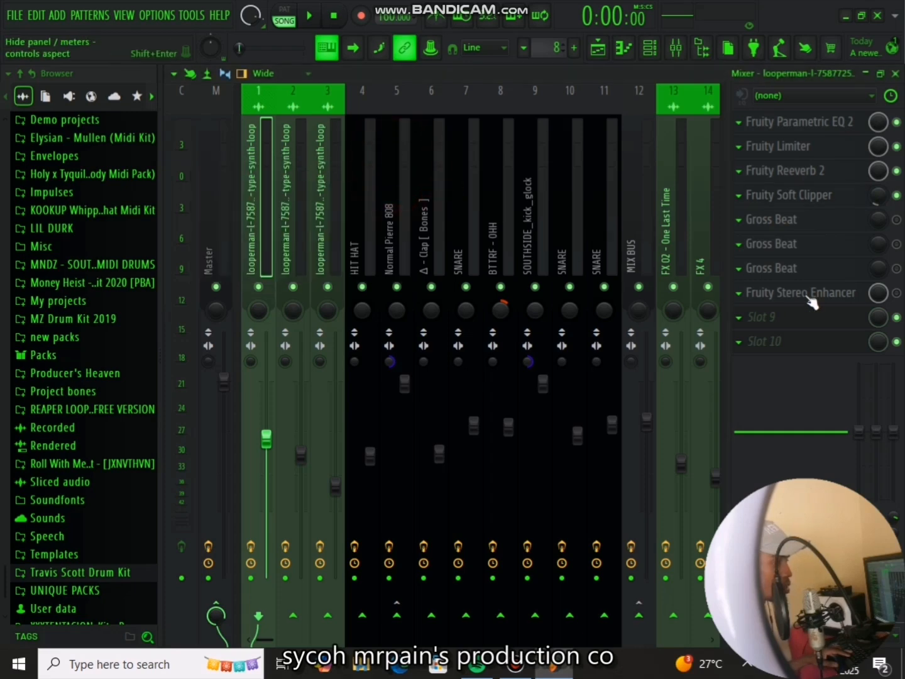
left_click(846, 300)
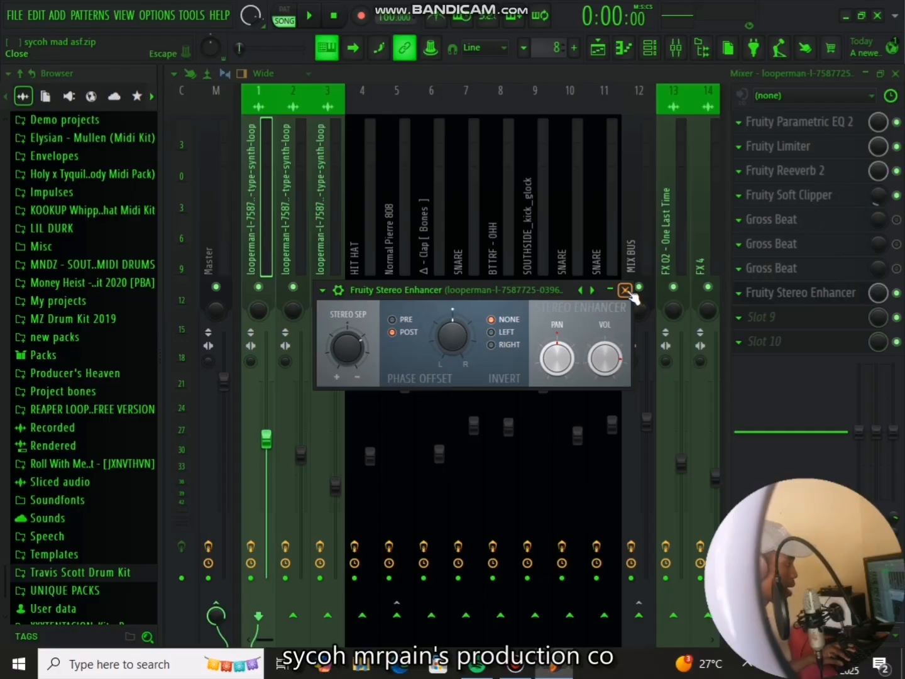
key("space")
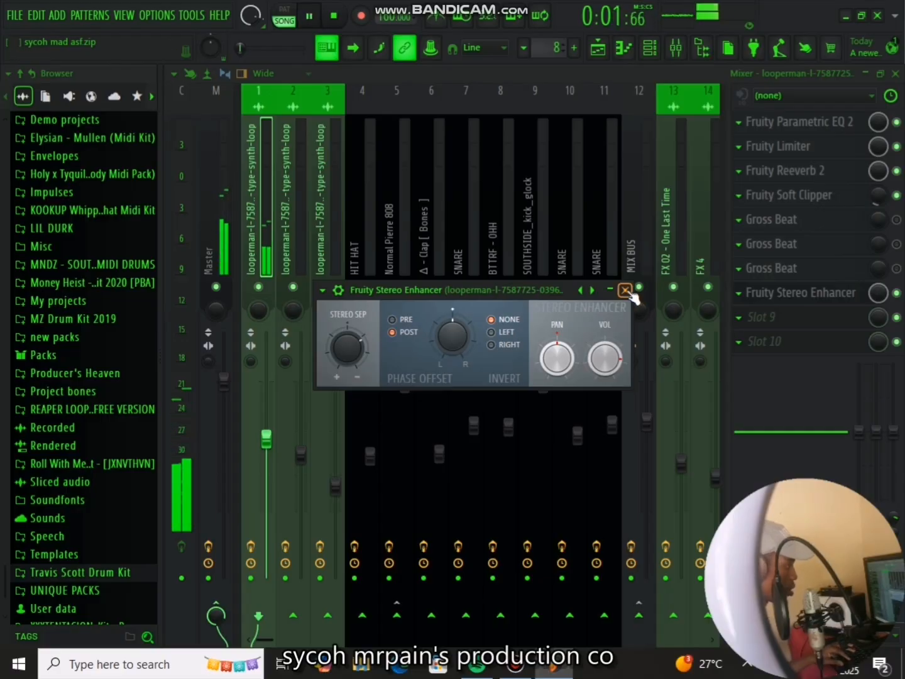
key("space")
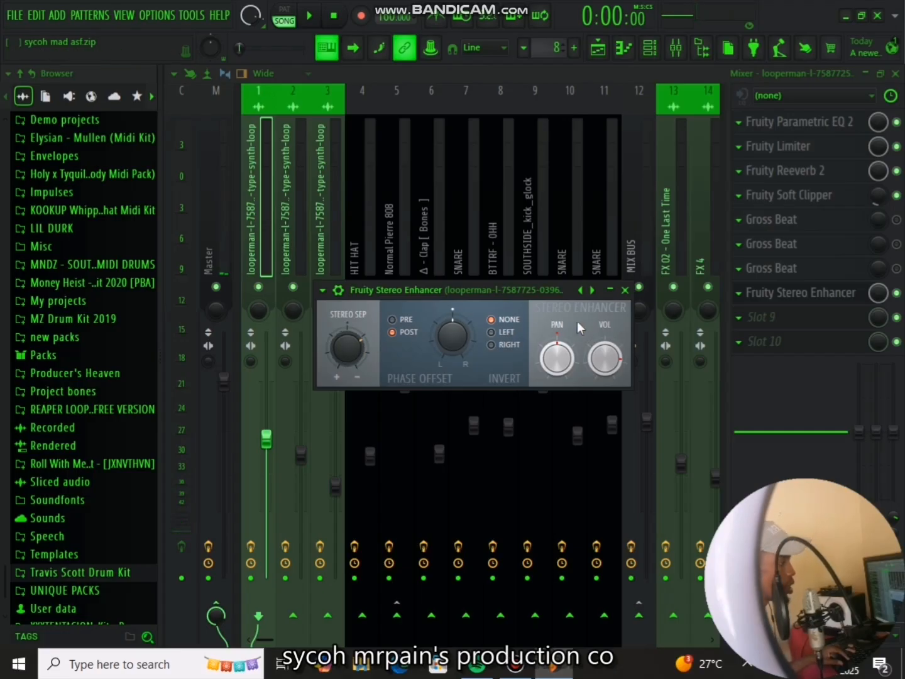
left_click(624, 291)
key("space")
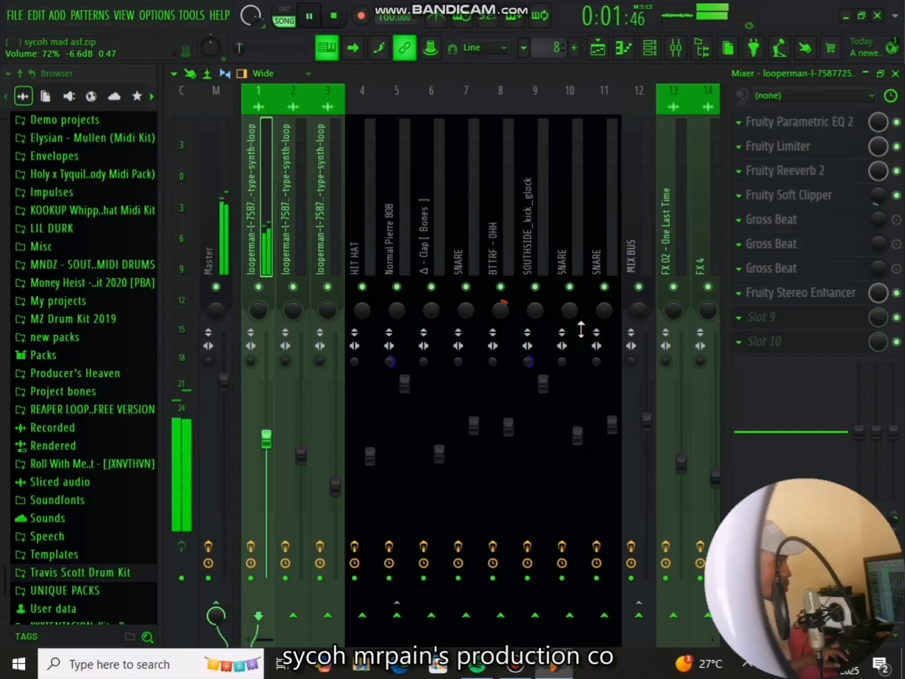
key("space")
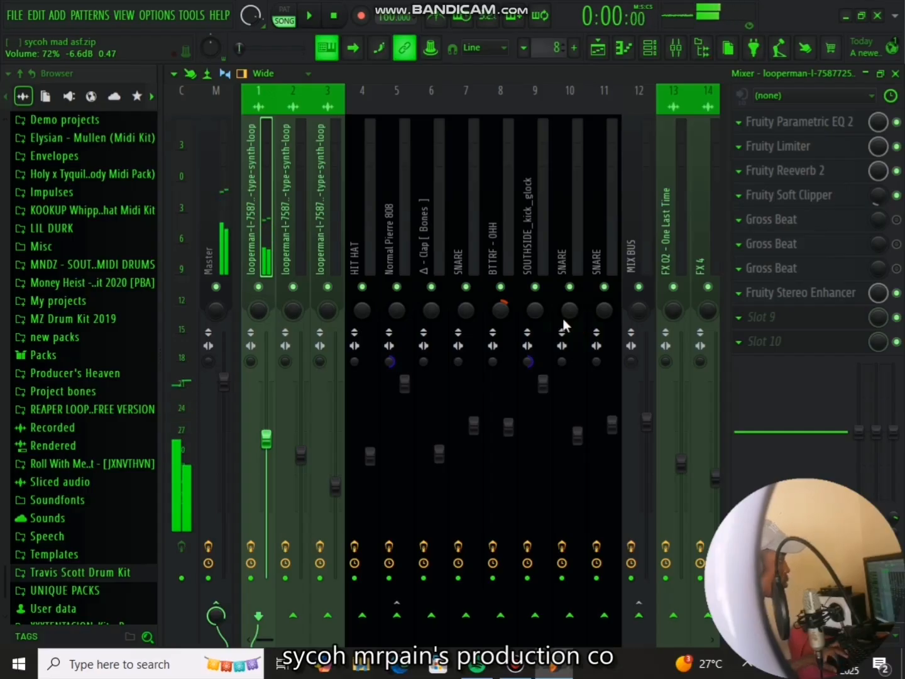
Step: Unmute playlist track 2 with Xpand!2 #2, mute track 1, and play it while watching the mixer levels
left_click(596, 55)
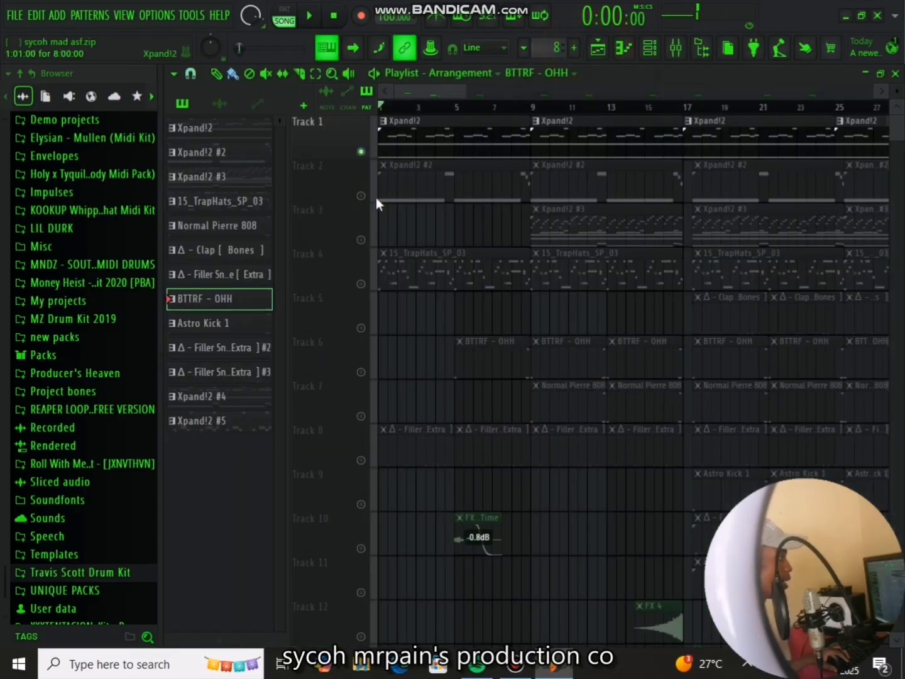
left_click(361, 195)
left_click(363, 155)
key("space")
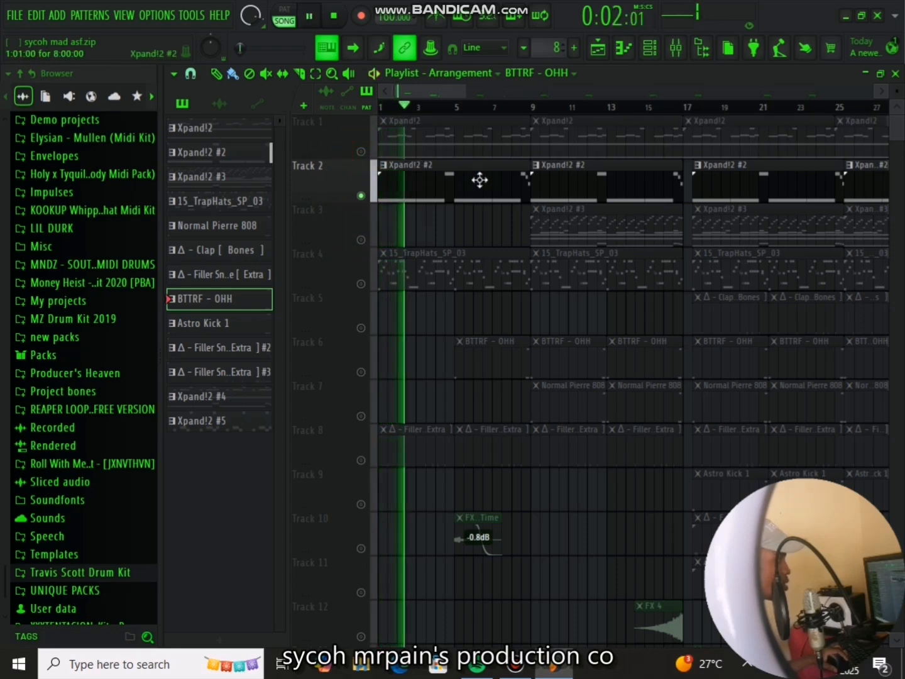
left_click(674, 46)
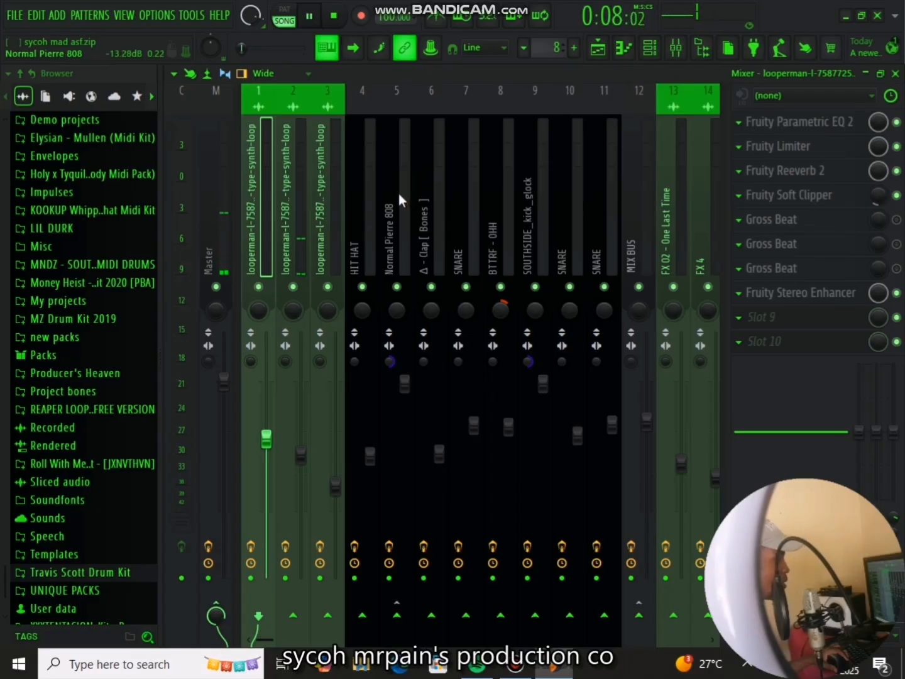
key("space")
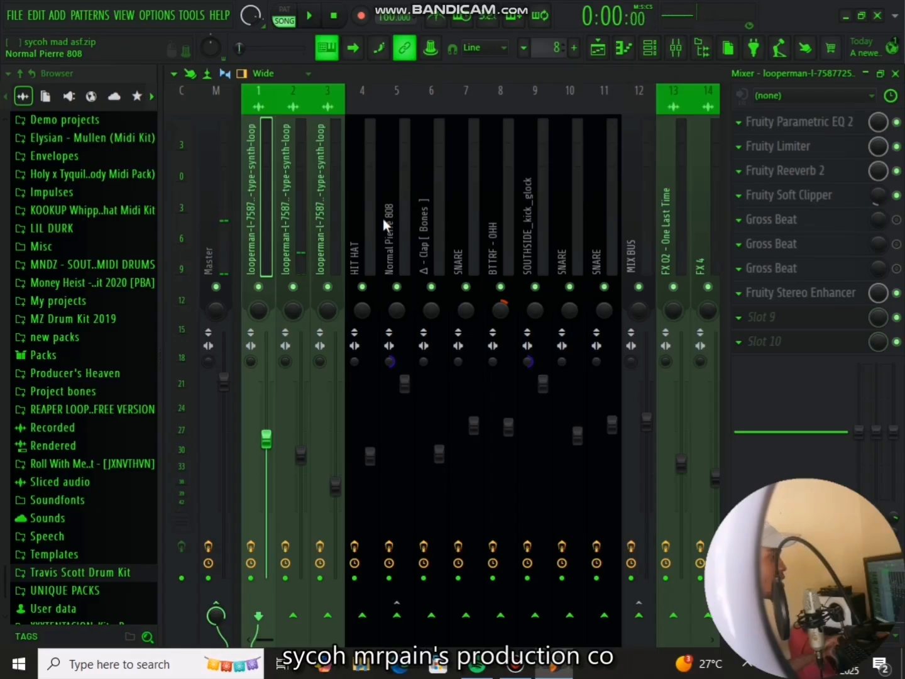
Step: Copy the mixer track state of insert 1 onto insert 2, including its effects and fader level
left_click(295, 215)
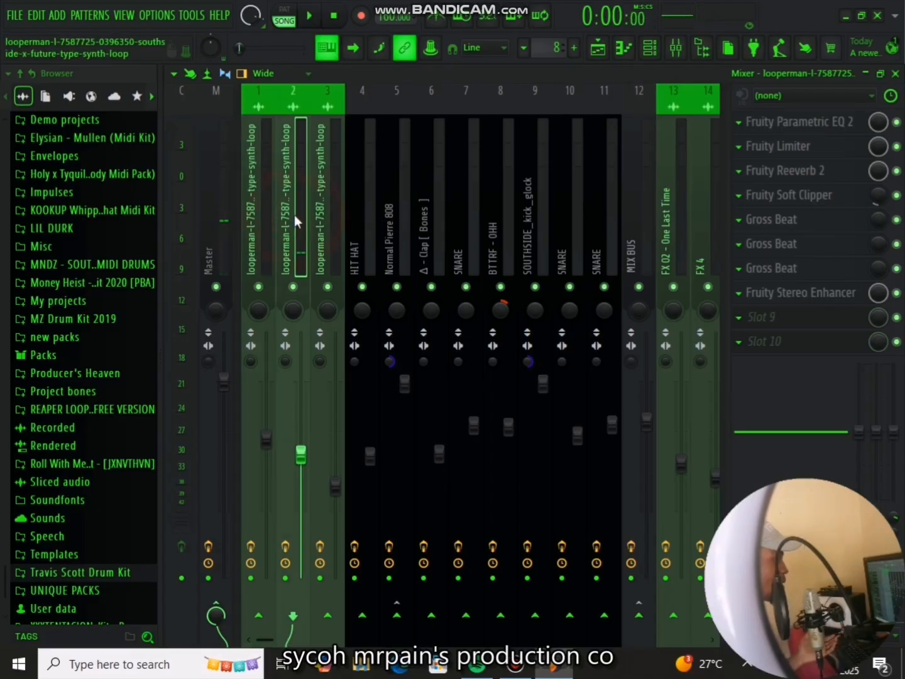
right_click(254, 221)
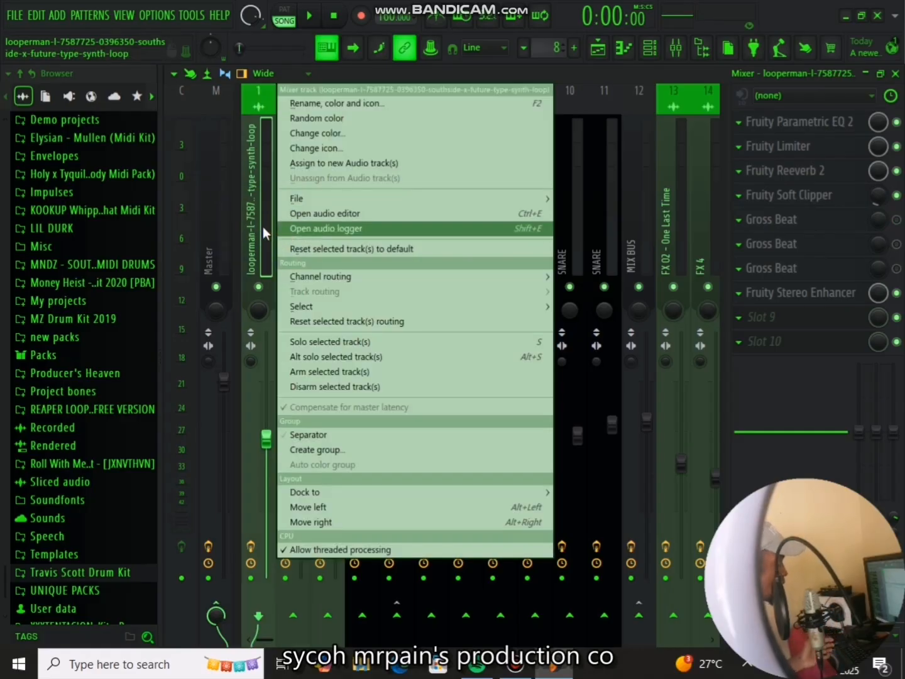
left_click(245, 171)
right_click(259, 201)
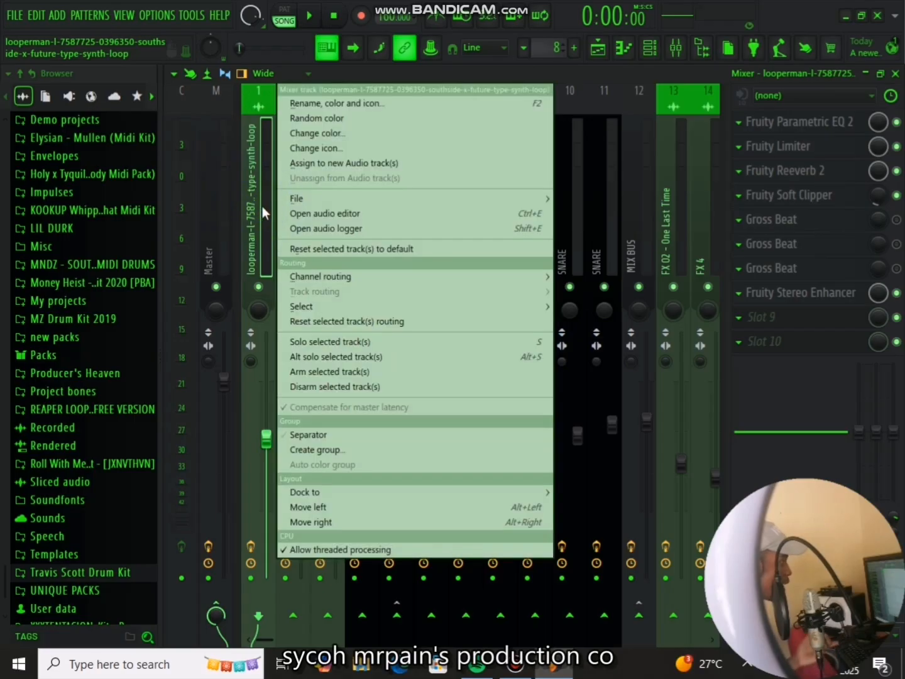
mouse_move(296, 199)
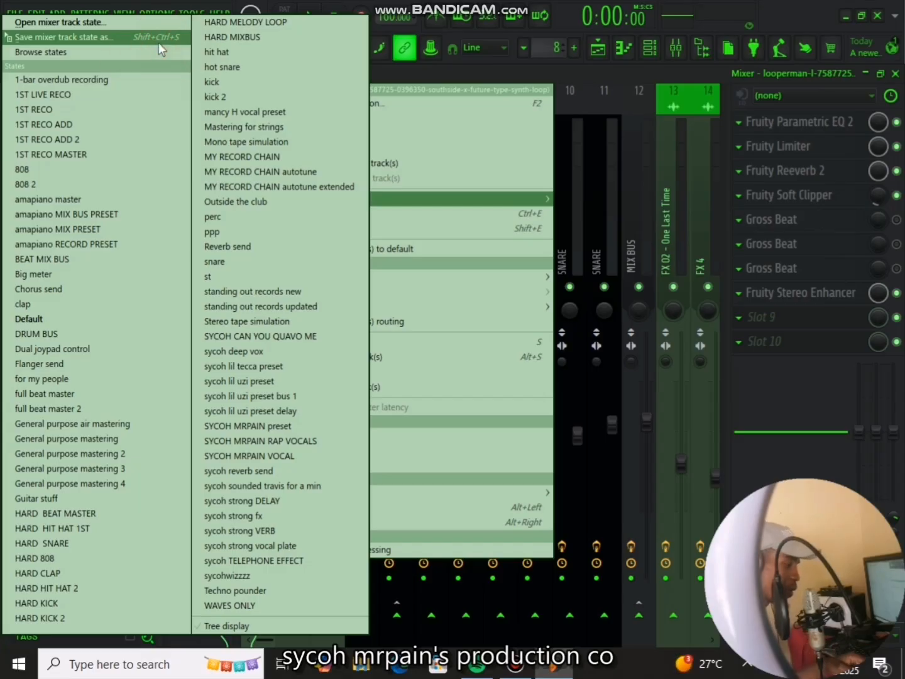
left_click_drag(158, 43, 405, 32)
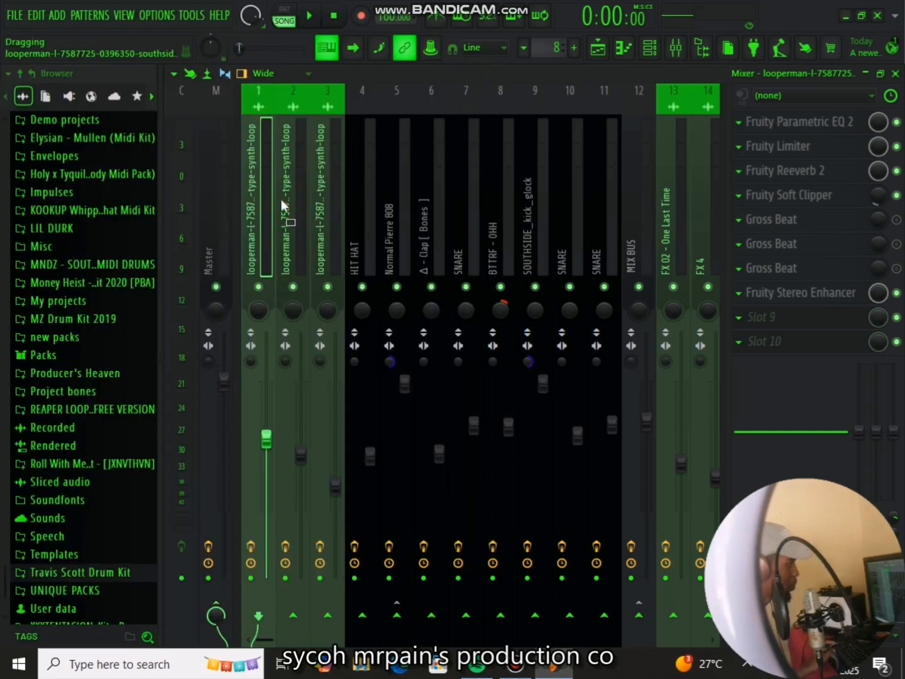
left_click_drag(280, 199, 289, 190)
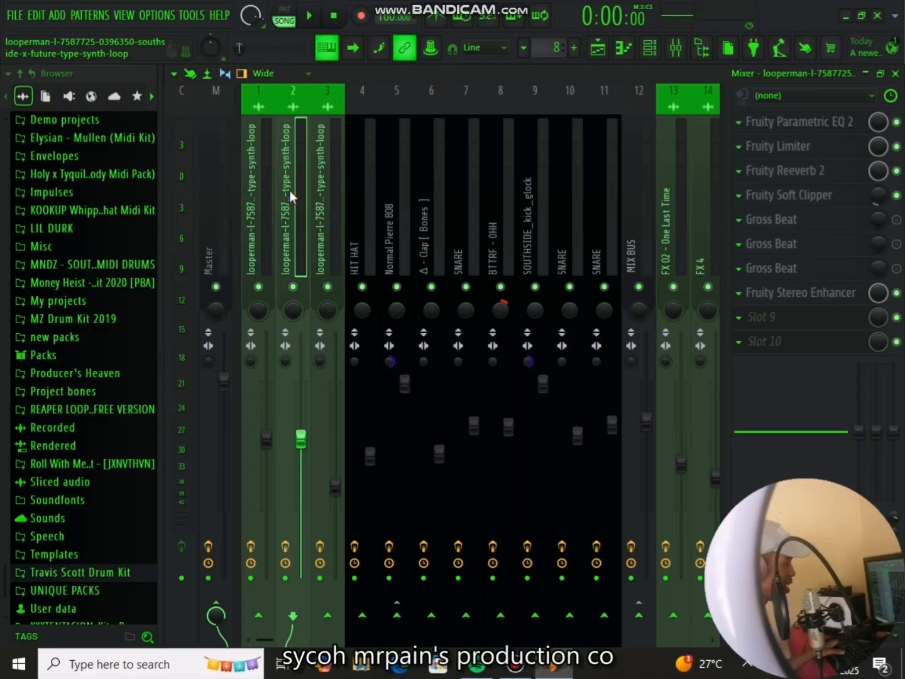
Step: Unmute the Xpand!2 #3 and Xpand!2 playlist tracks alongside Xpand!2 #2, and play the melodies together while watching the mixer levels
key("space")
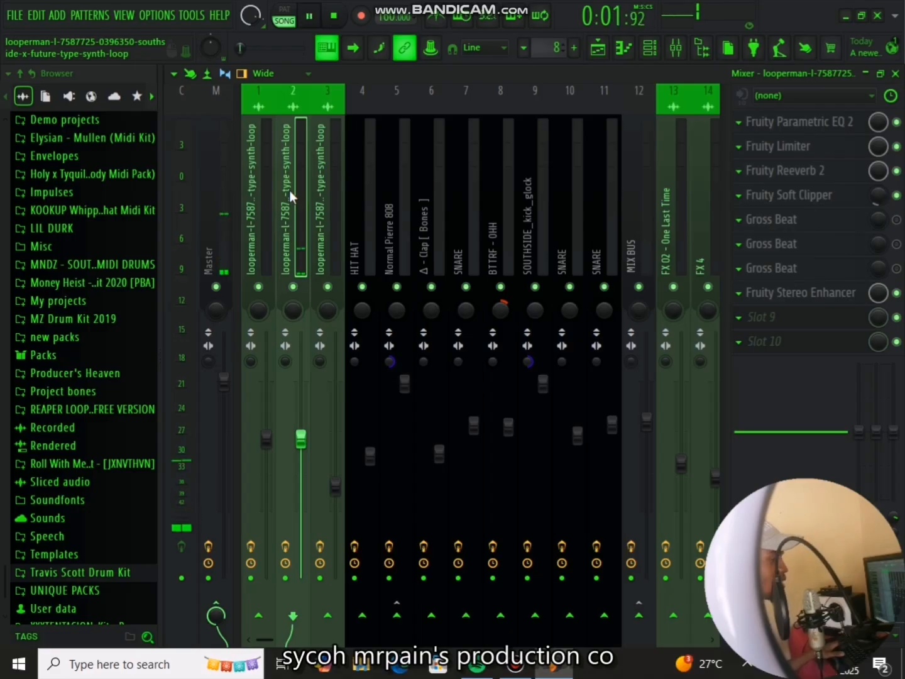
left_click(319, 217)
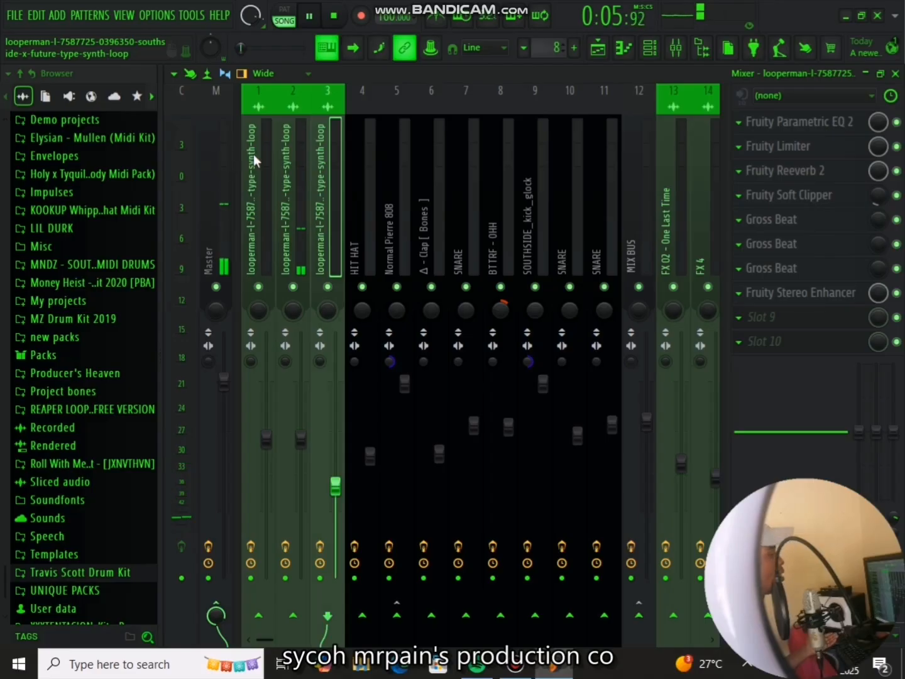
left_click(598, 48)
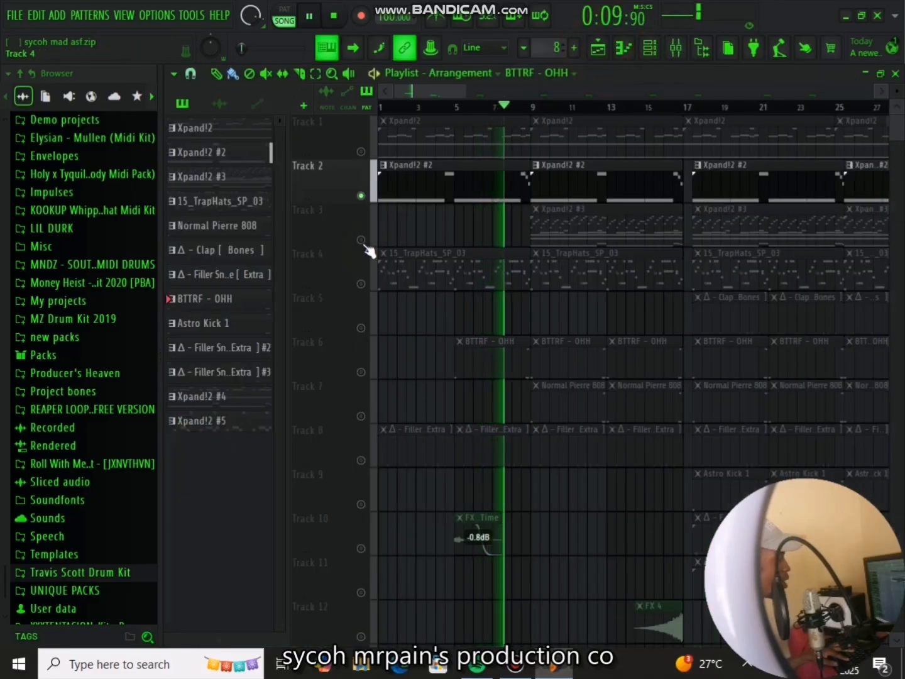
left_click(363, 284)
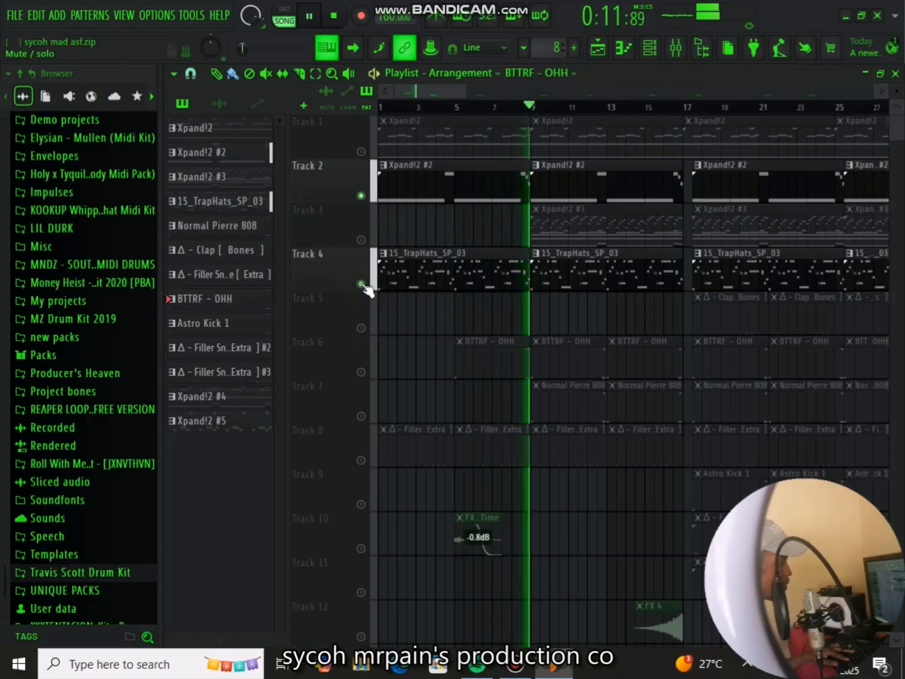
left_click(362, 284)
left_click(361, 241)
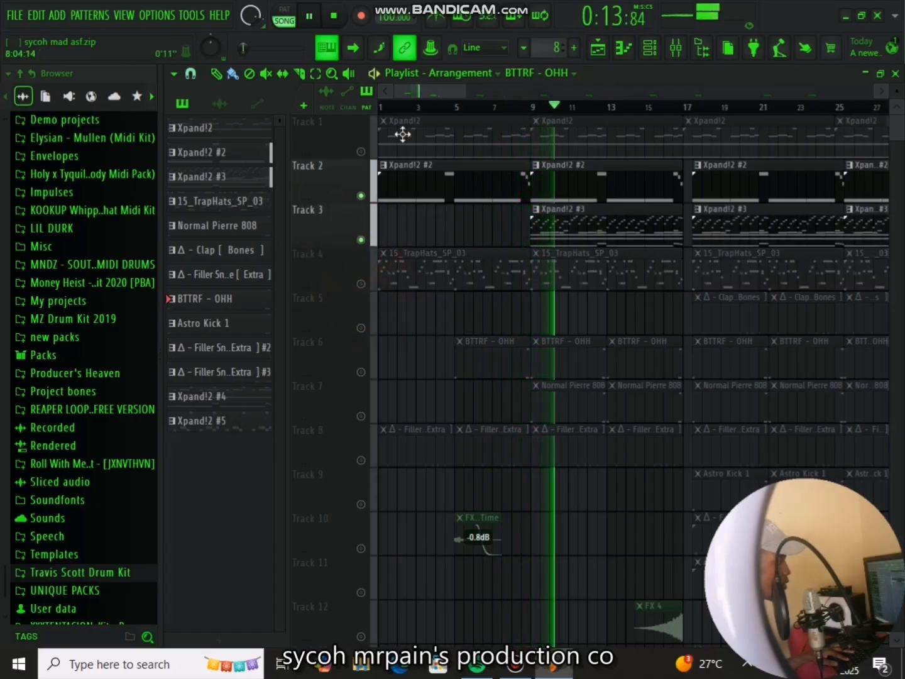
left_click(362, 151)
left_click(530, 110)
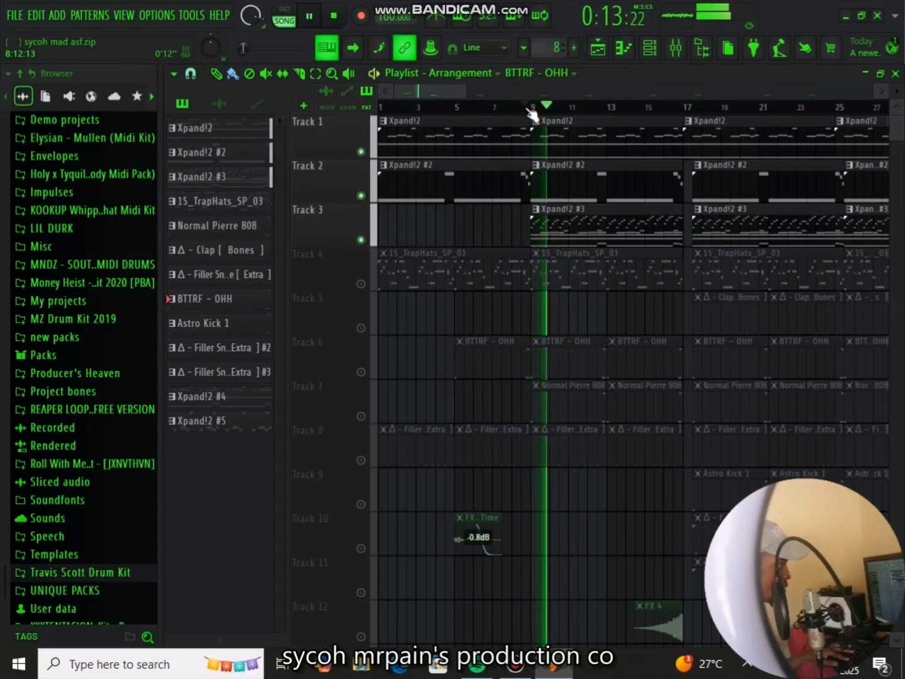
left_click_drag(505, 105, 258, 102)
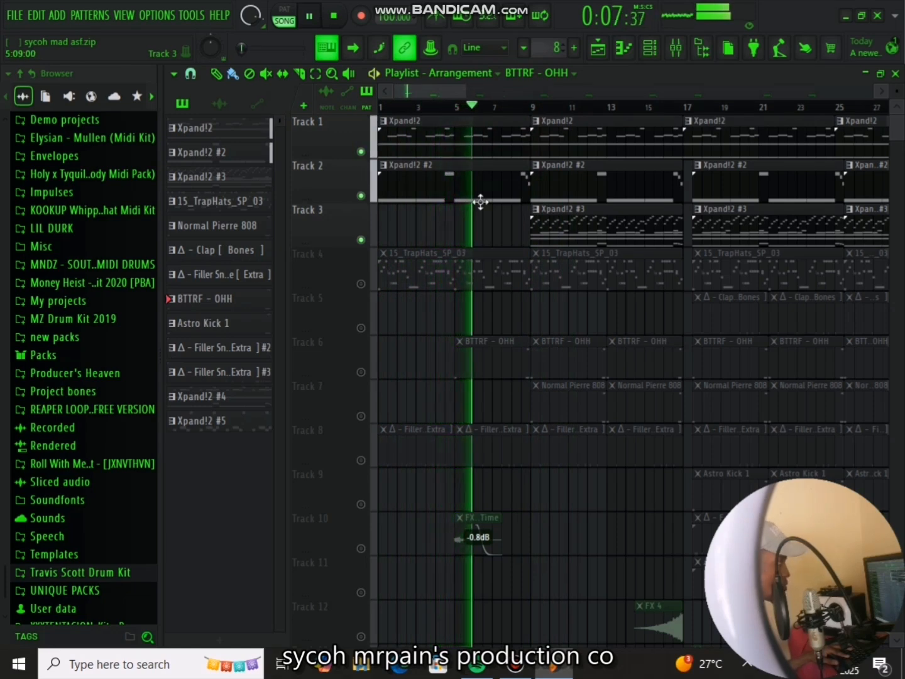
left_click(679, 49)
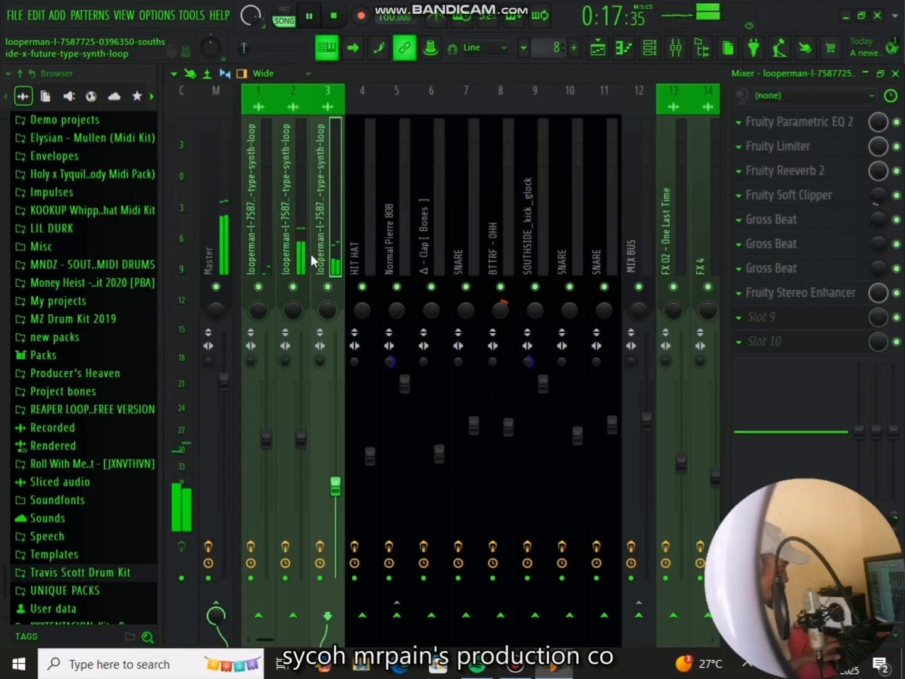
Step: Stop playback and undo the unmuting of playlist tracks 1 and 3
left_click(598, 48)
key("space")
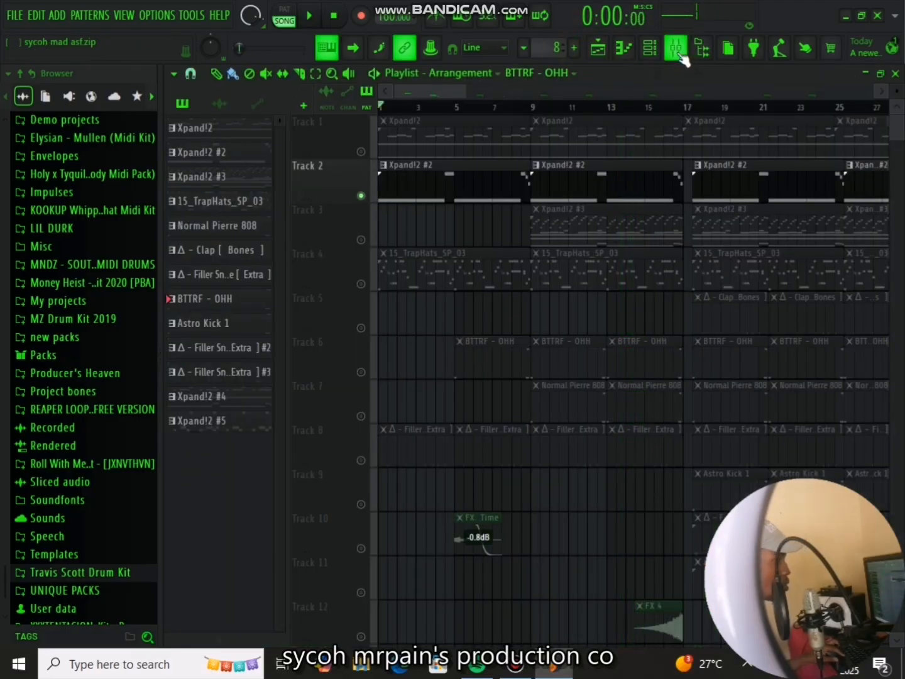
left_click(675, 47)
key("ctrl+z")
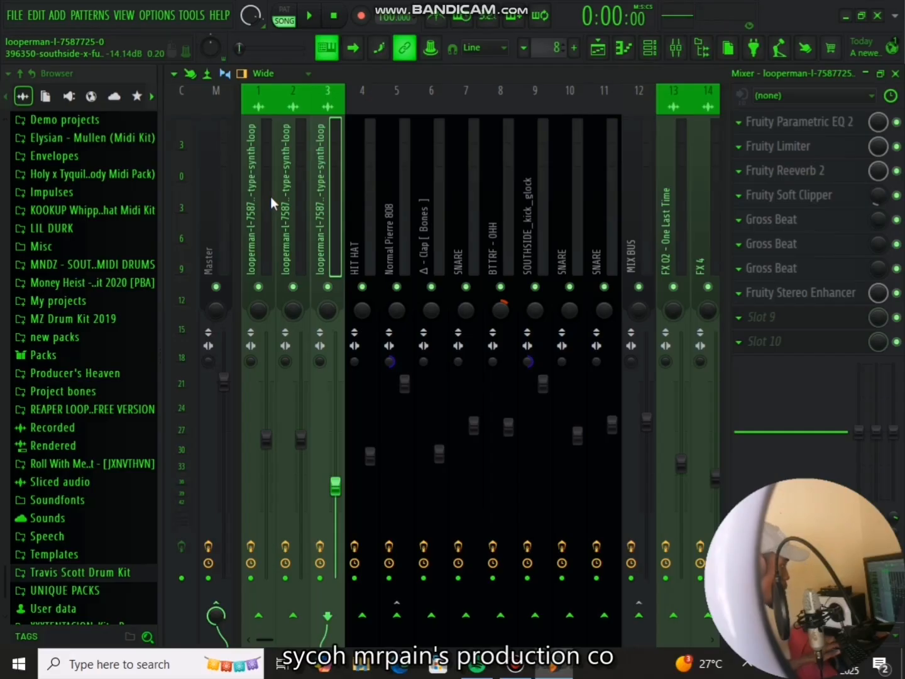
Step: Leave only the 15_TrapHats_SP_03 hats on playlist track 4 unmuted, with melody tracks 1 to 3 muted, and play them from the start
left_click(597, 47)
left_click(361, 151)
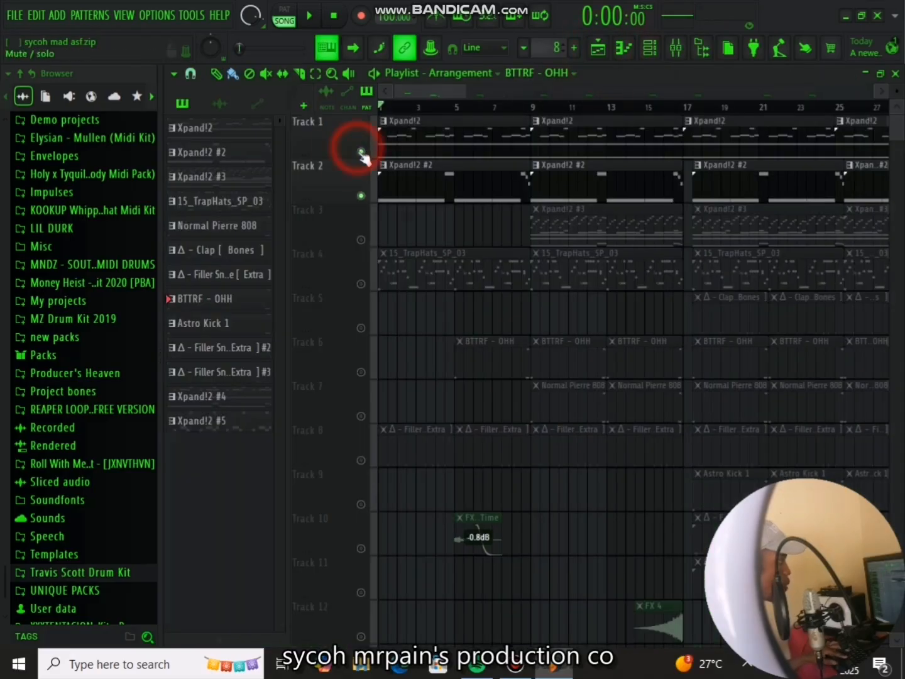
left_click(361, 240)
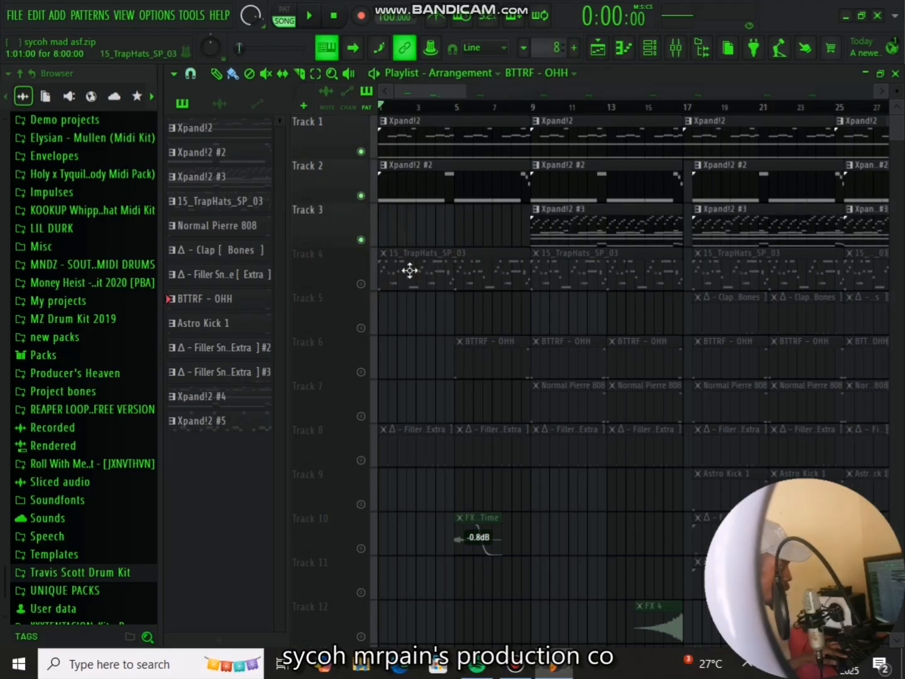
left_click(361, 284)
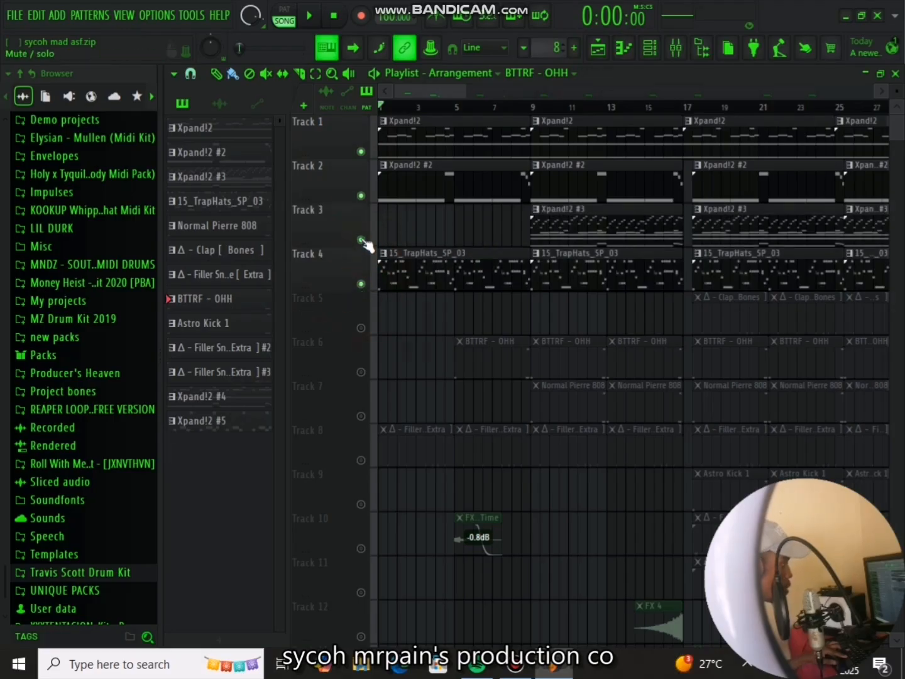
left_click(364, 239)
key("space")
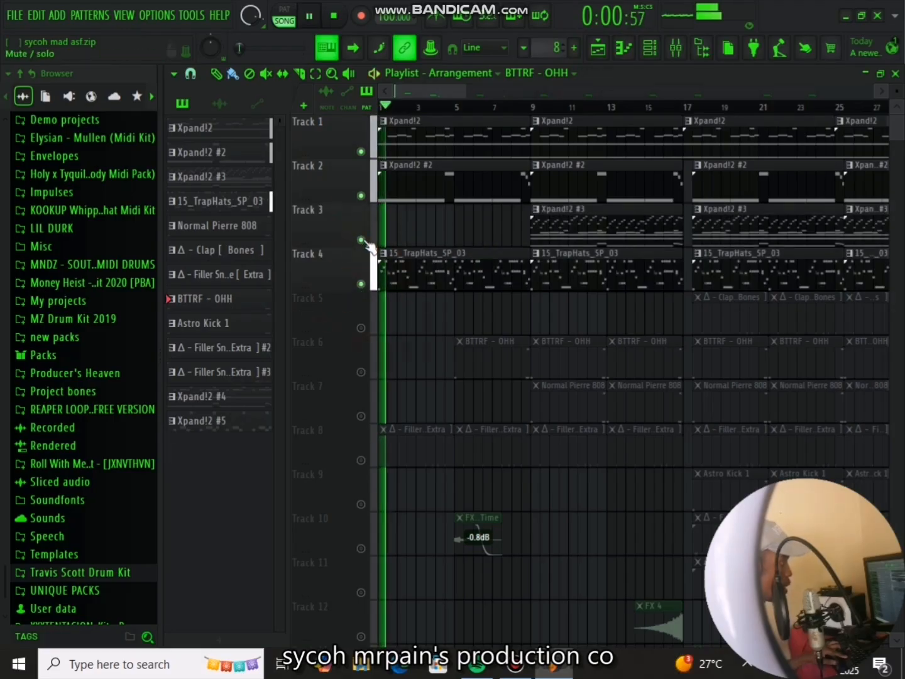
left_click(361, 195)
left_click(360, 151)
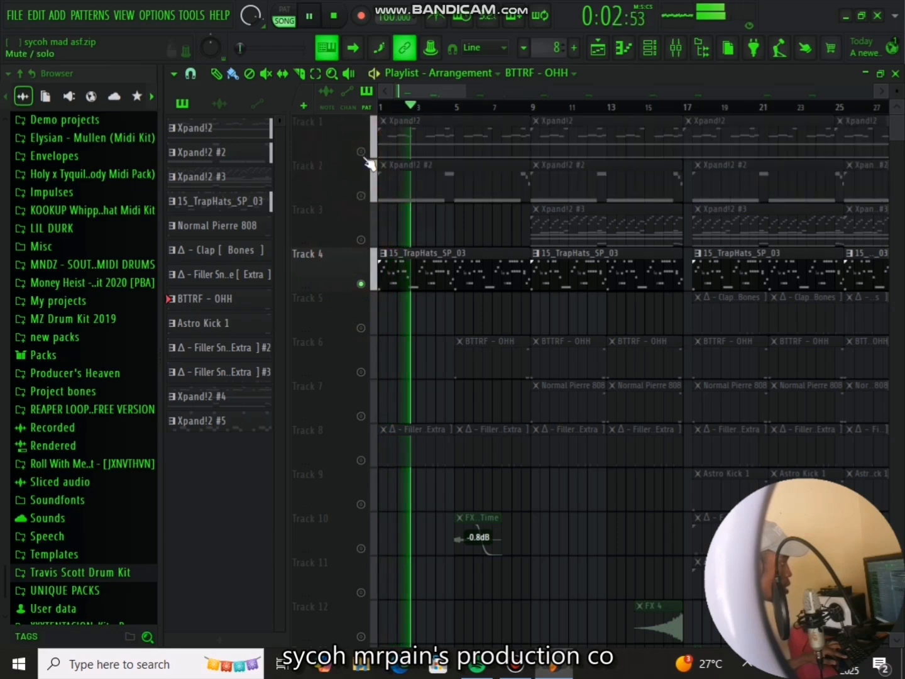
key("space")
key("space")
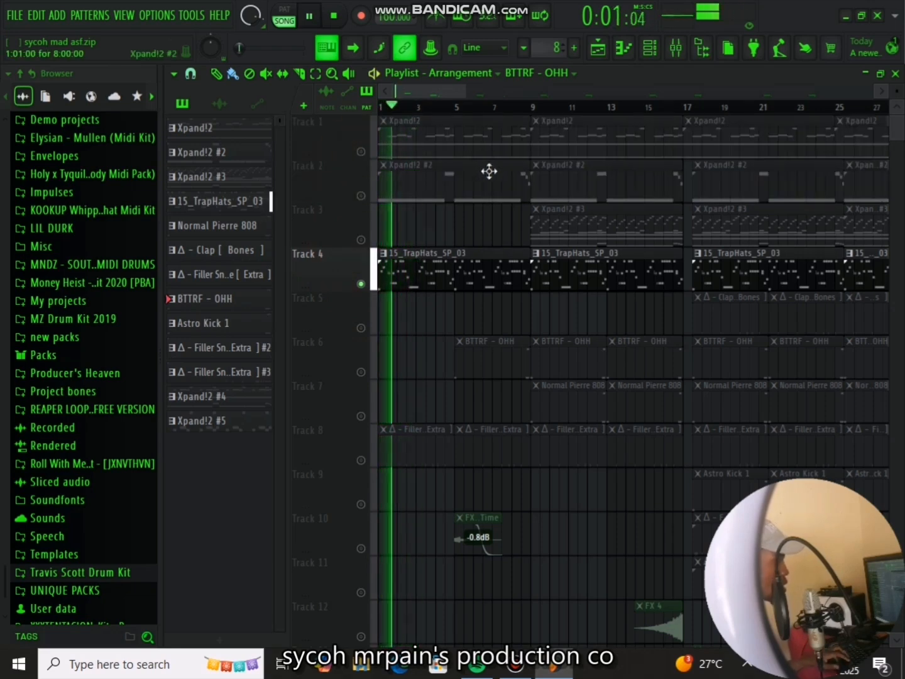
Step: Disable Fruity Parametric EQ 2, Fruity 7 Band EQ, Fruity PanOMatic and Fruity Reeverb 2 on the HIT HAT mixer insert
left_click(677, 48)
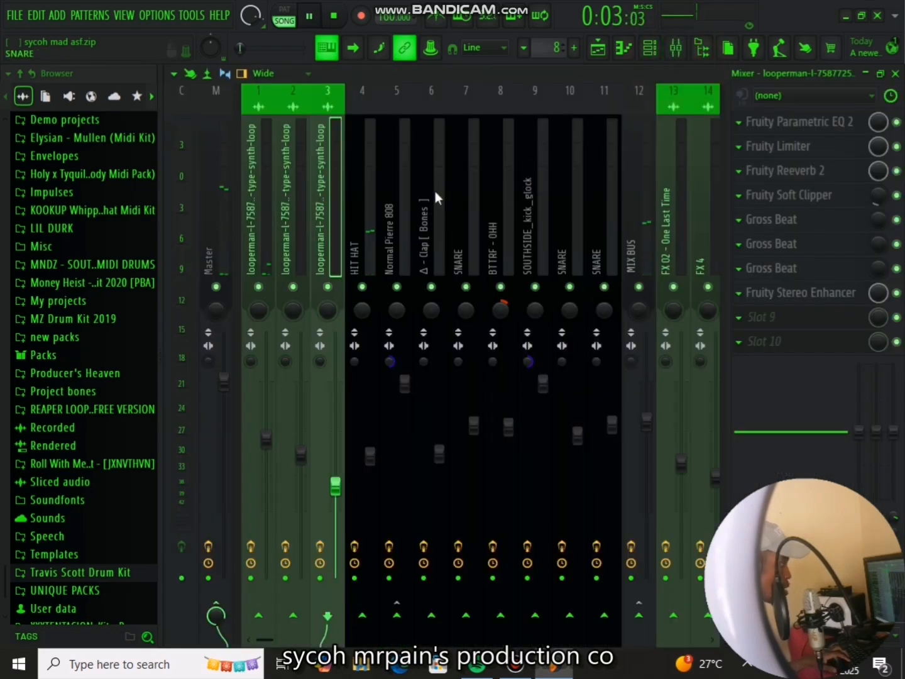
left_click(370, 193)
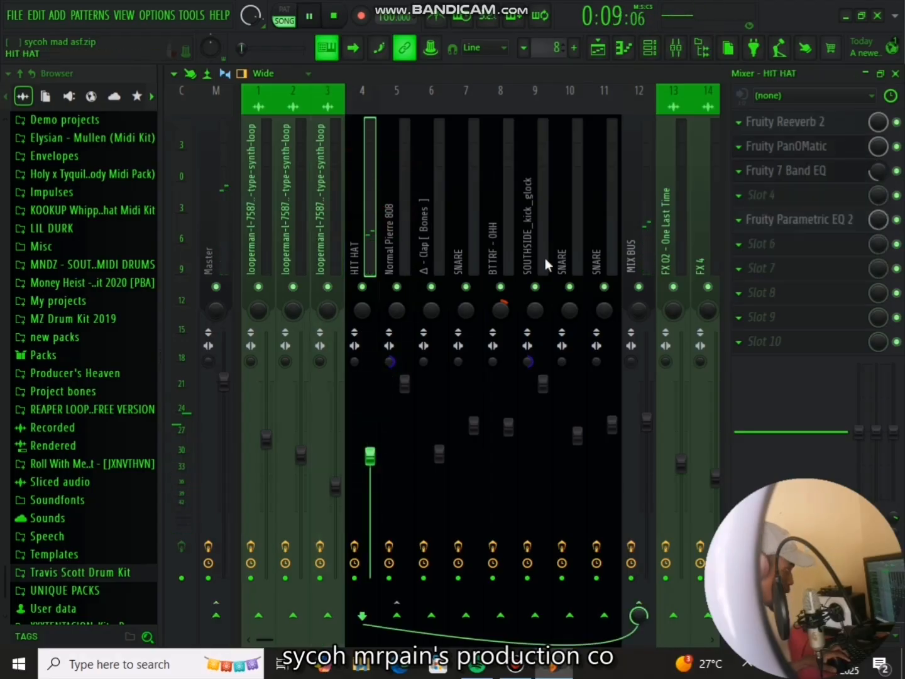
left_click(896, 220)
left_click(896, 171)
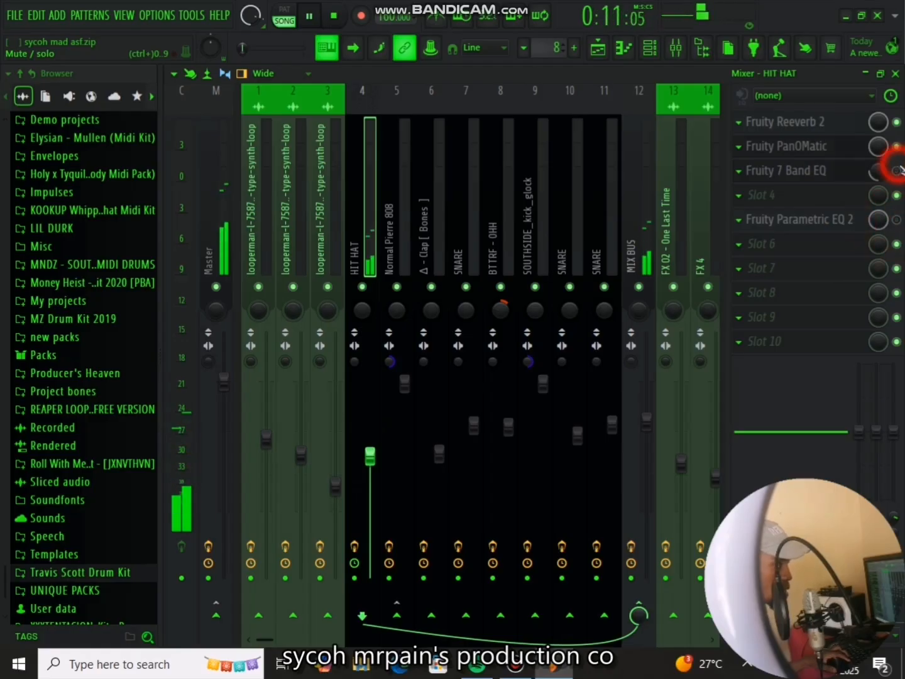
left_click(897, 146)
left_click(897, 122)
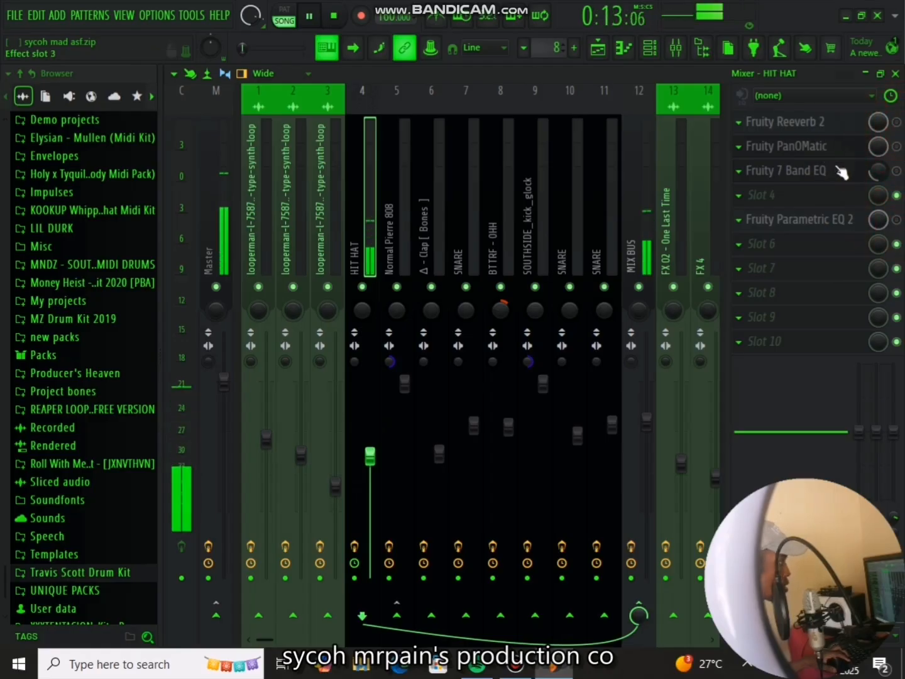
Step: Audition the hi-hats from the start with all their insert effects bypassed
key("space")
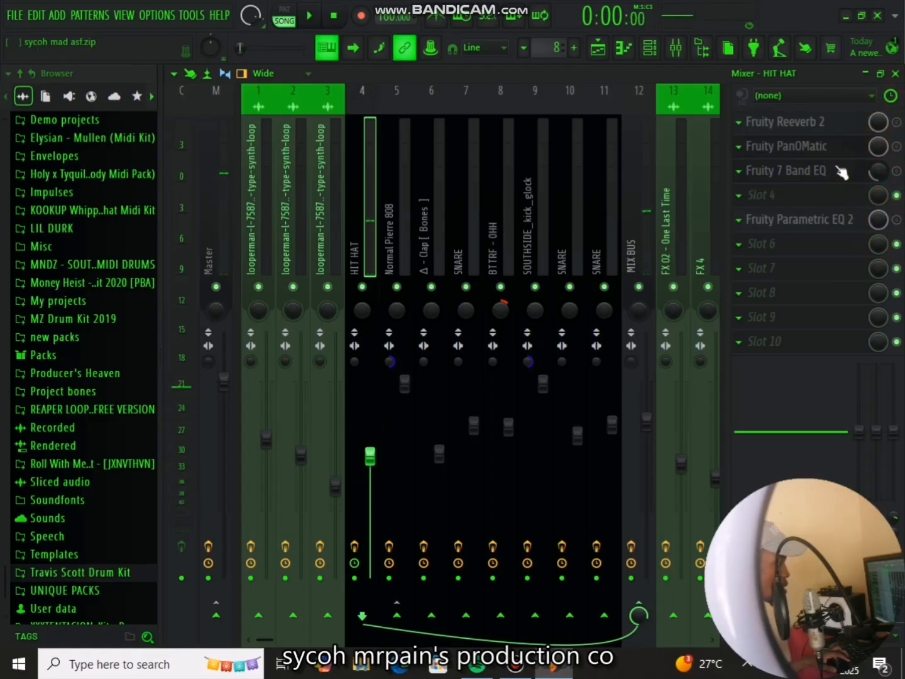
key("space")
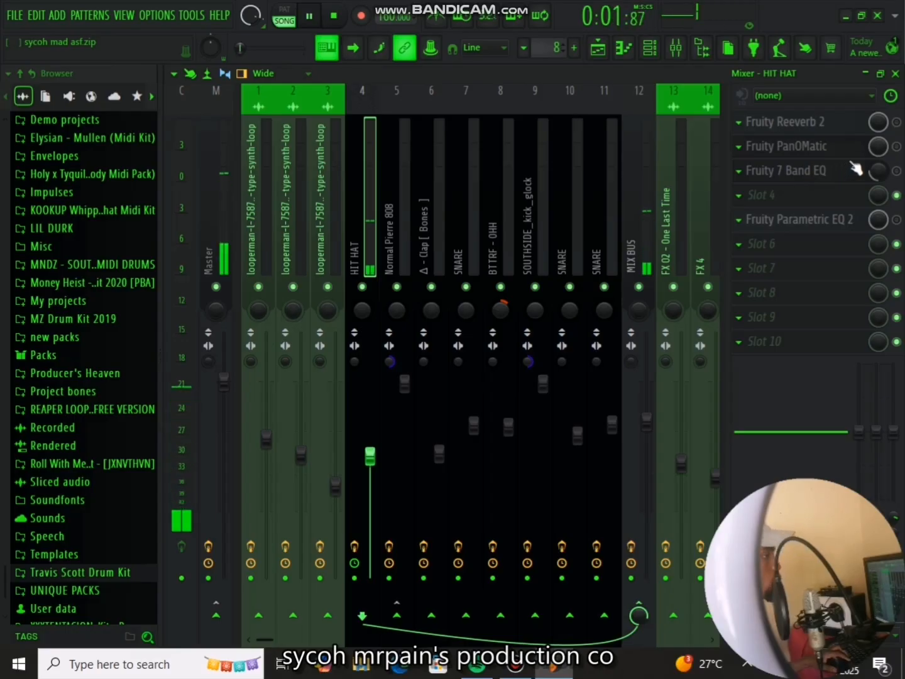
key("space")
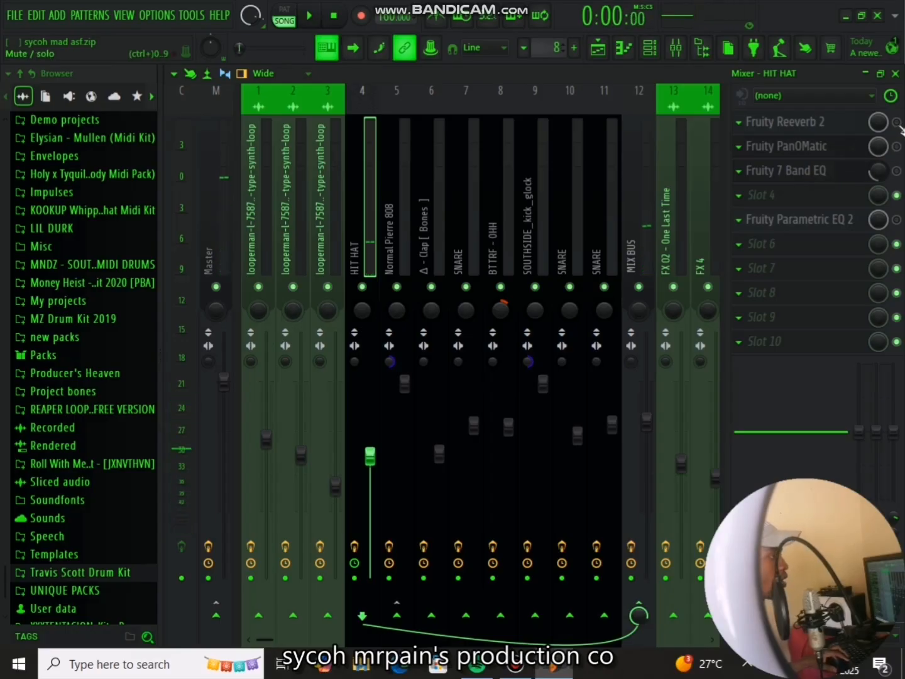
Step: Enable Fruity Reeverb 2 on the HIT HAT insert, inspect its wet level and delay, and audition the hi-hats with it
left_click(846, 123)
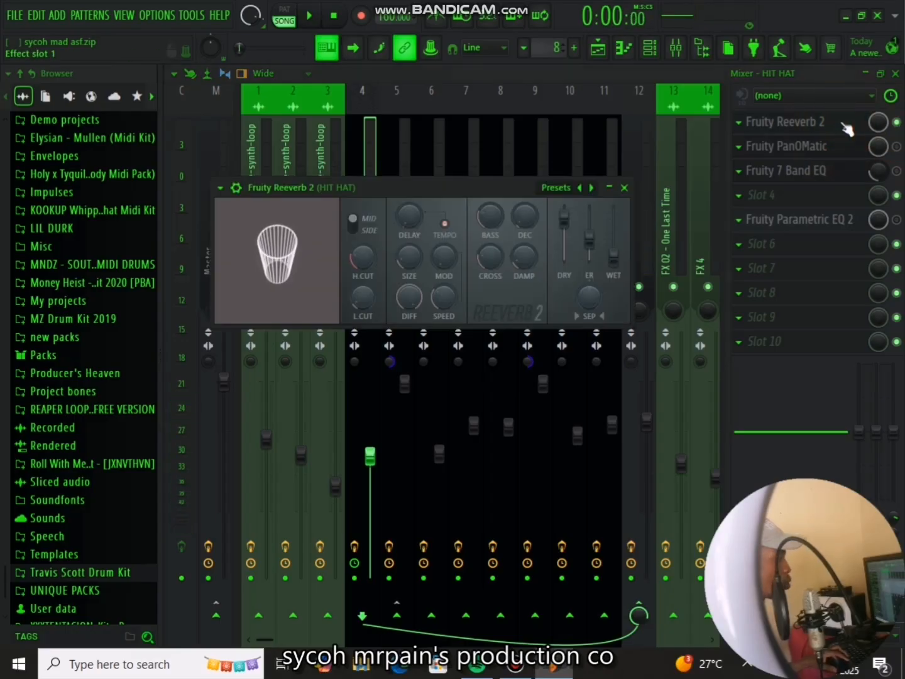
key("space")
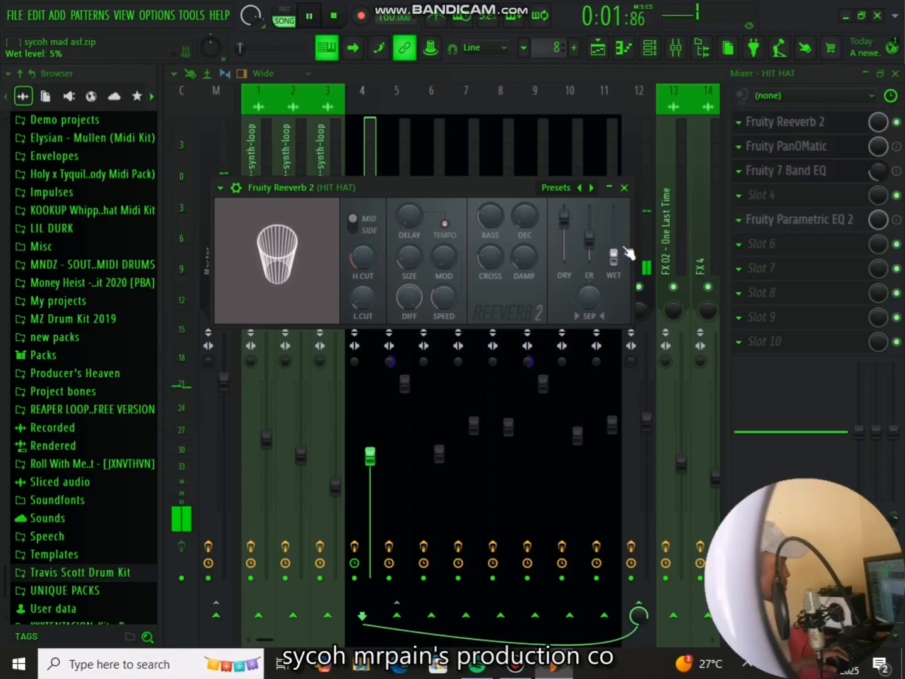
key("space")
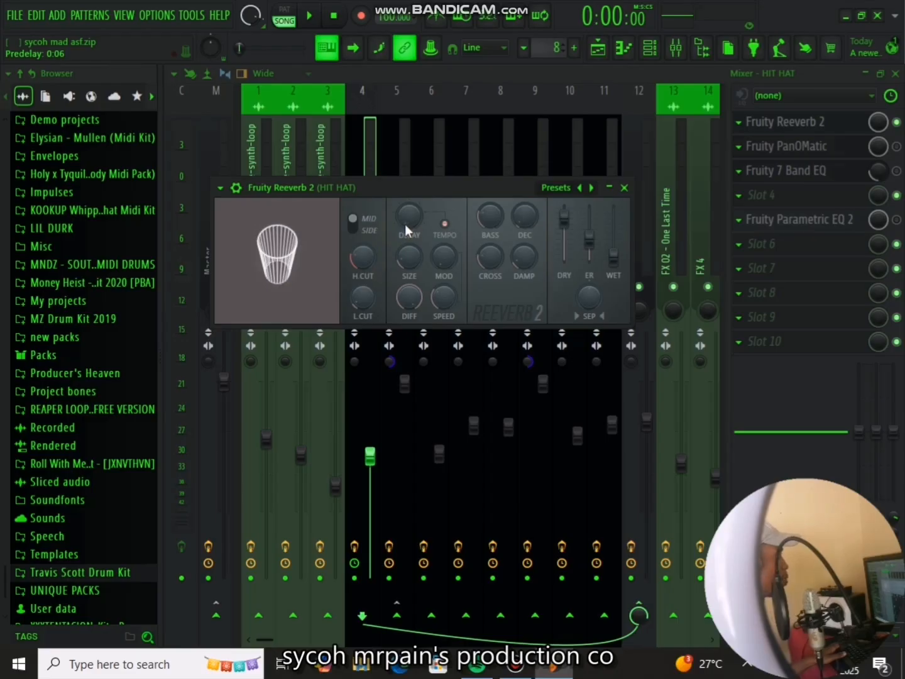
left_click(625, 188)
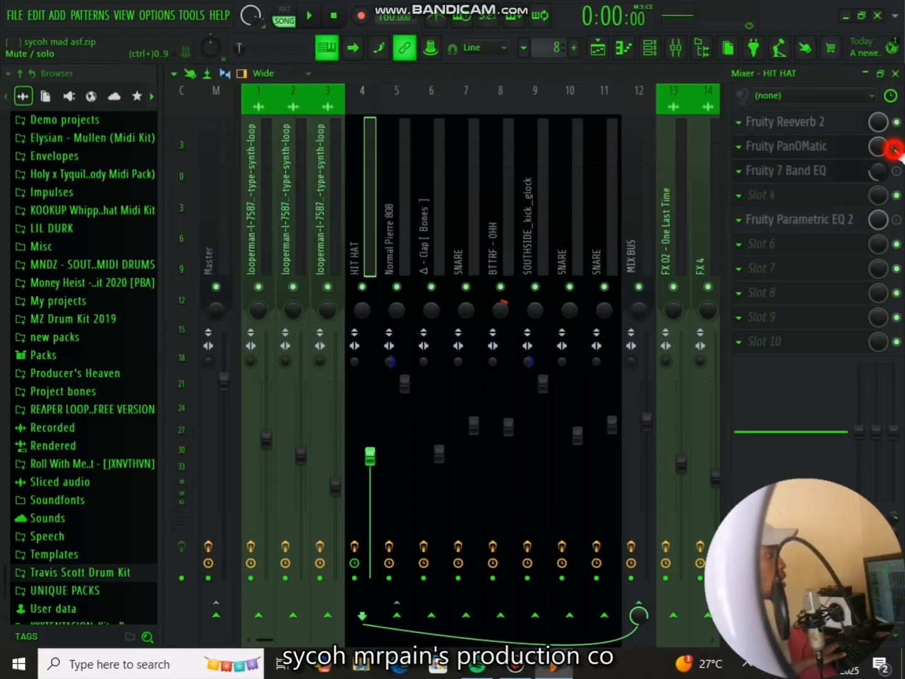
Step: Enable Fruity PanOMatic on the HIT HAT insert, inspect its panning LFO settings, and audition the hi-hats with it
left_click(839, 150)
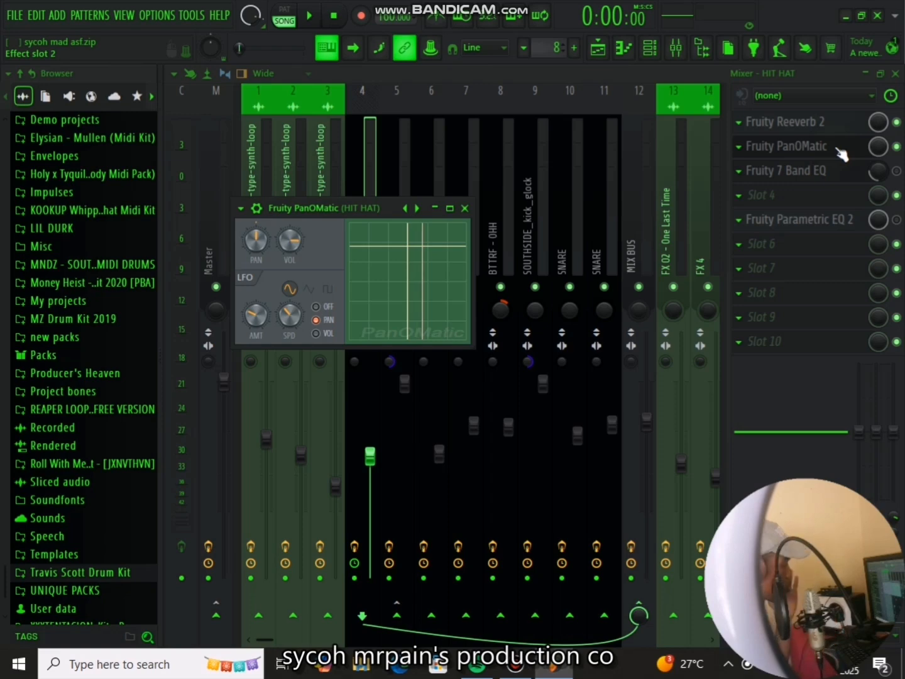
key("space")
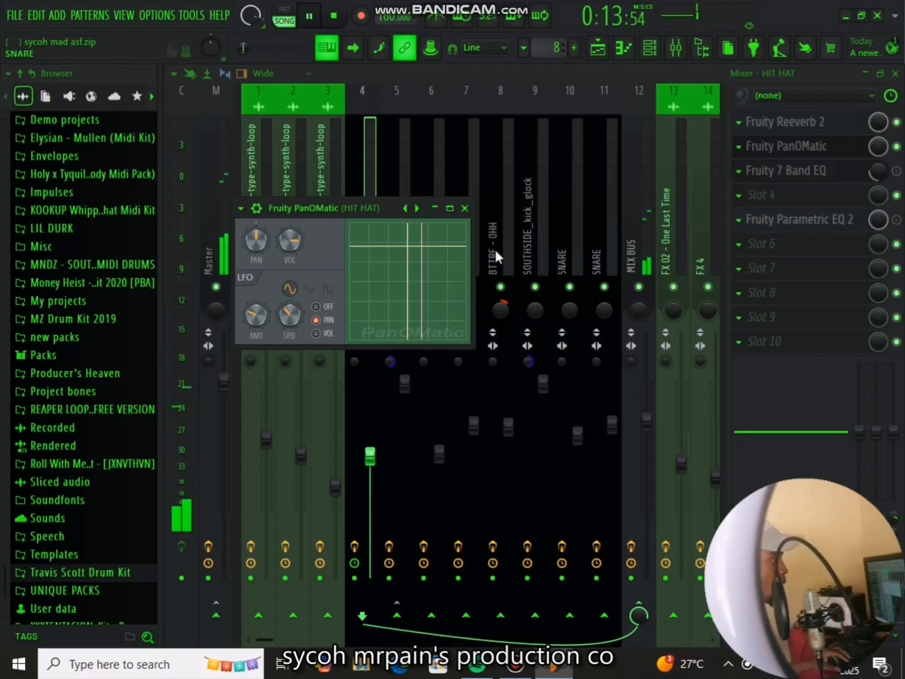
left_click(464, 207)
key("space")
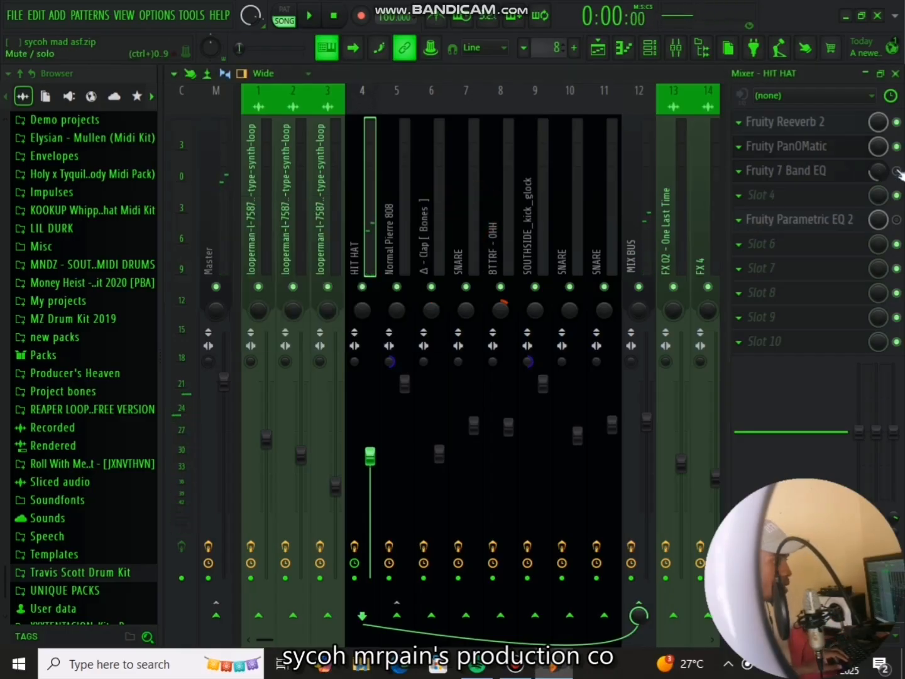
Step: Enable Fruity 7 Band EQ on the HIT HAT insert, inspect its pre-amp and post-filter settings, and audition the hi-hats with it
left_click(829, 174)
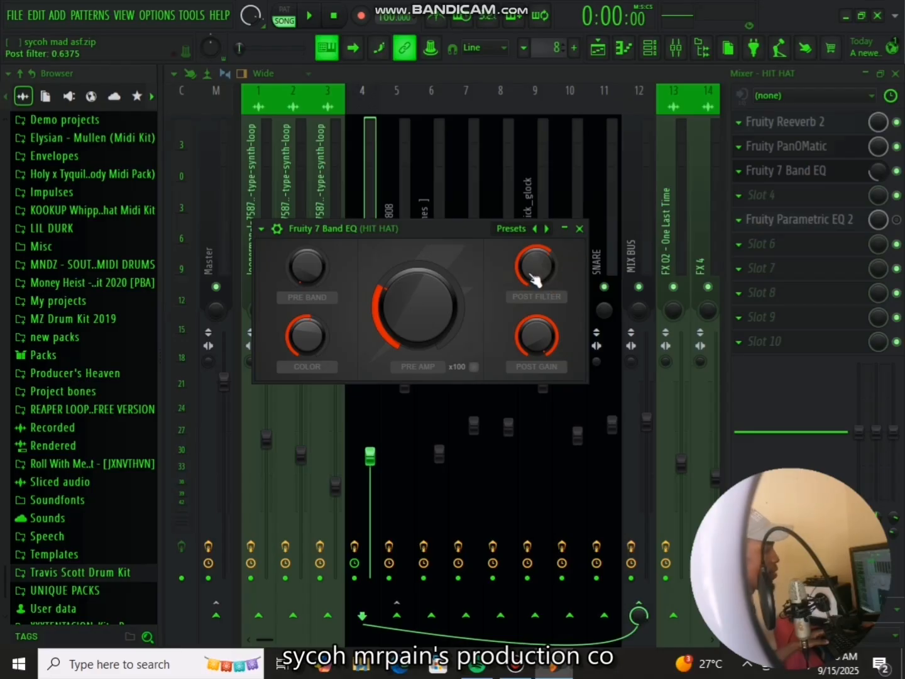
left_click(583, 231)
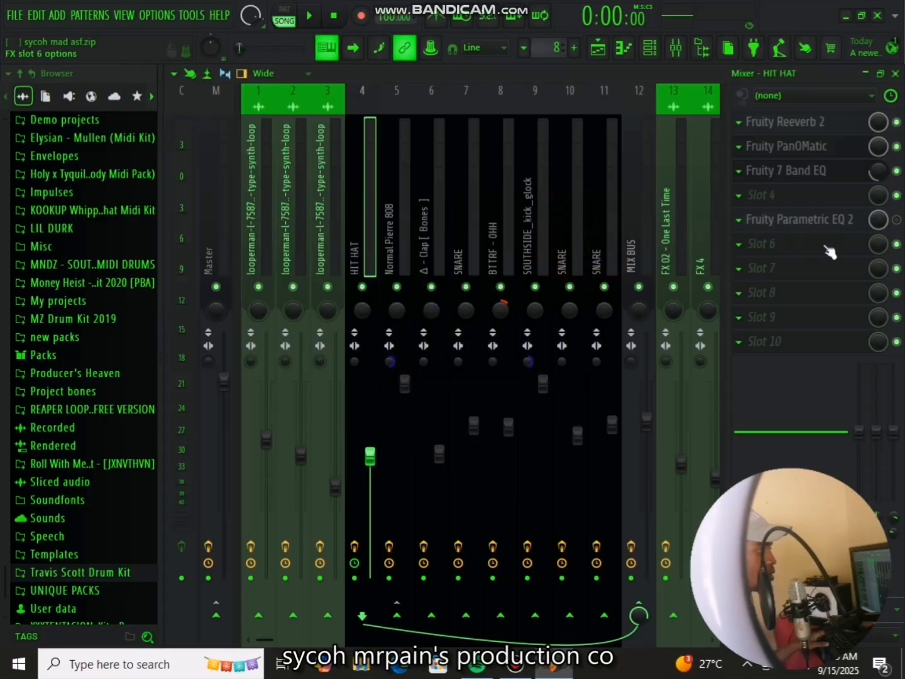
key("space")
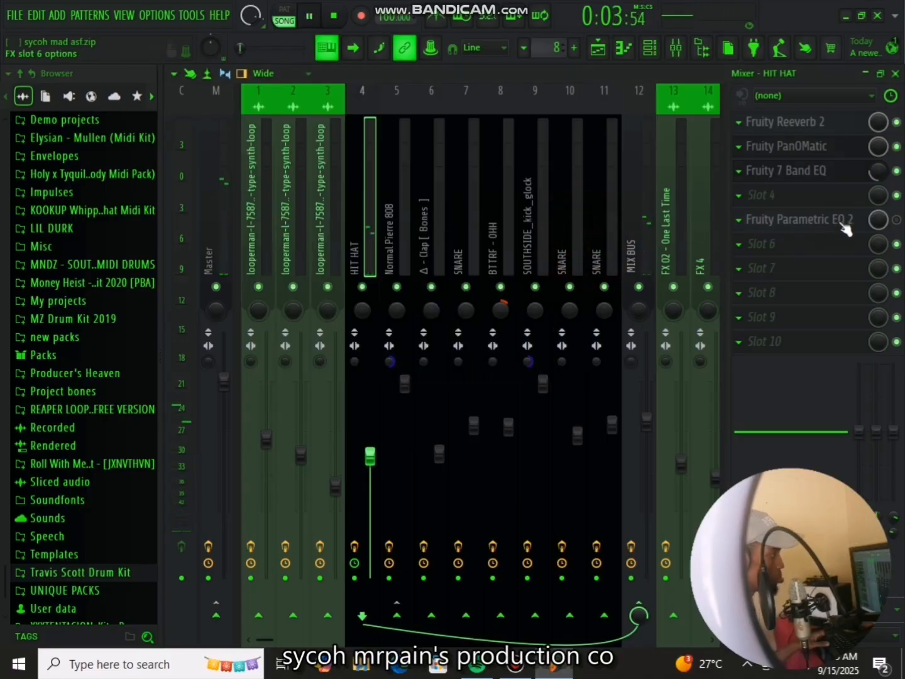
key("space")
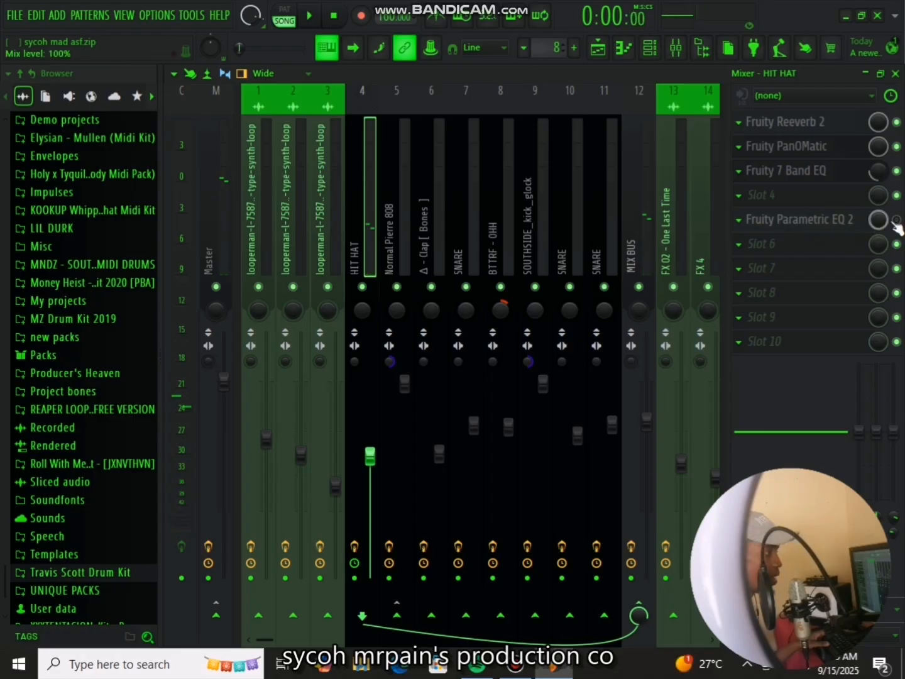
Step: Enable Fruity Parametric EQ 2 on the HIT HAT insert, inspect its EQ bands, and audition the hi-hats with it
left_click(833, 222)
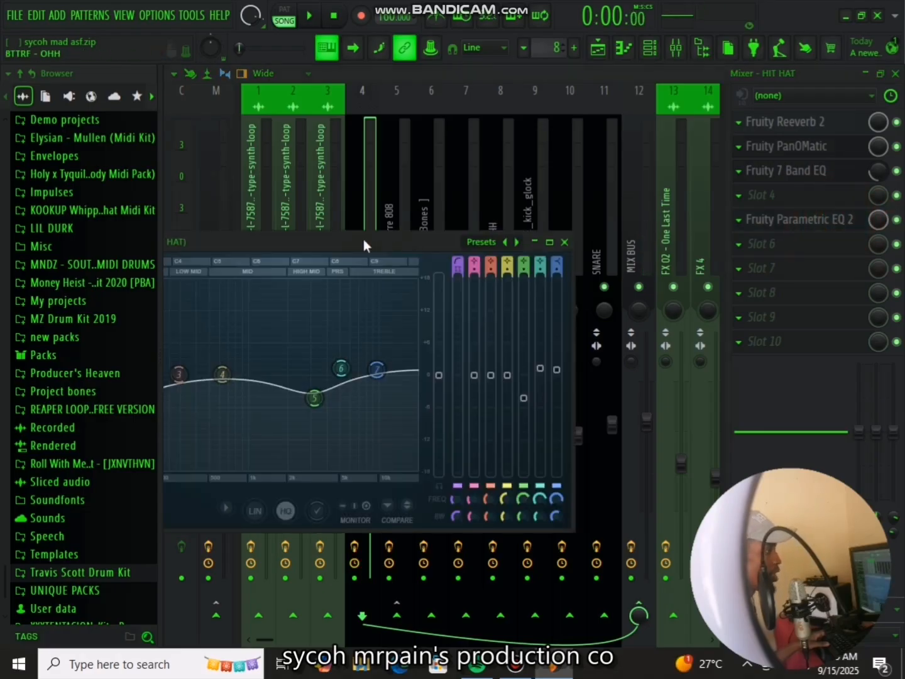
left_click(364, 243)
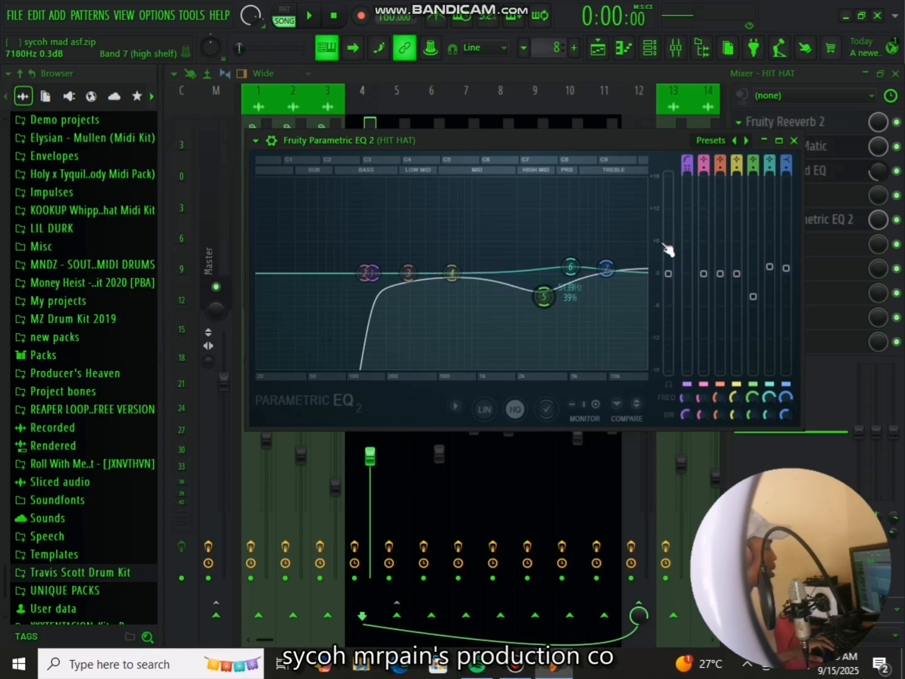
left_click(795, 141)
key("space")
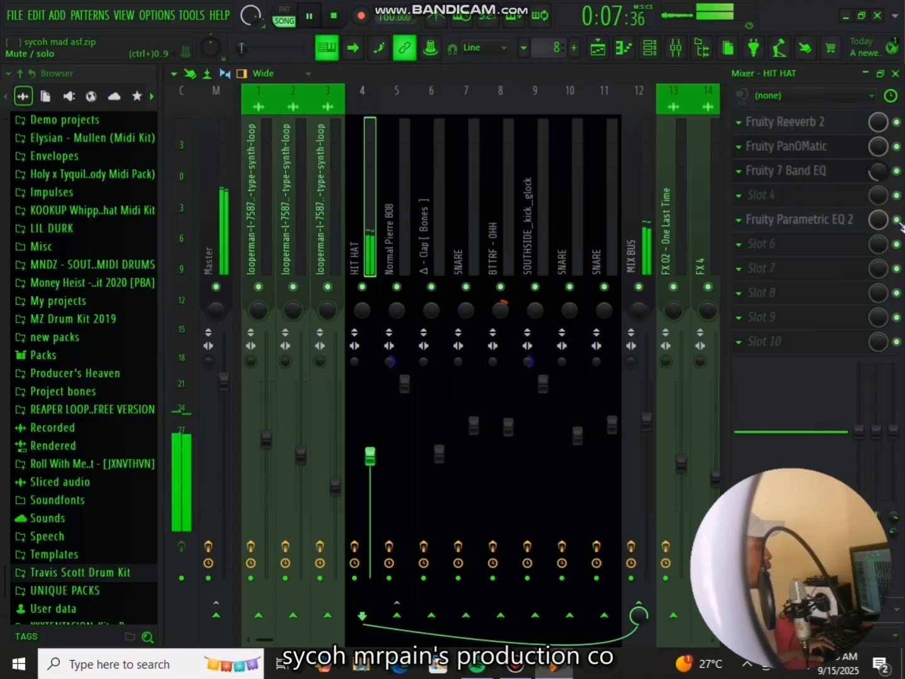
Step: In the playlist, unmute the BTTRF - OHH track, mute the TrapHats track, and play from just before bar 5
left_click(603, 51)
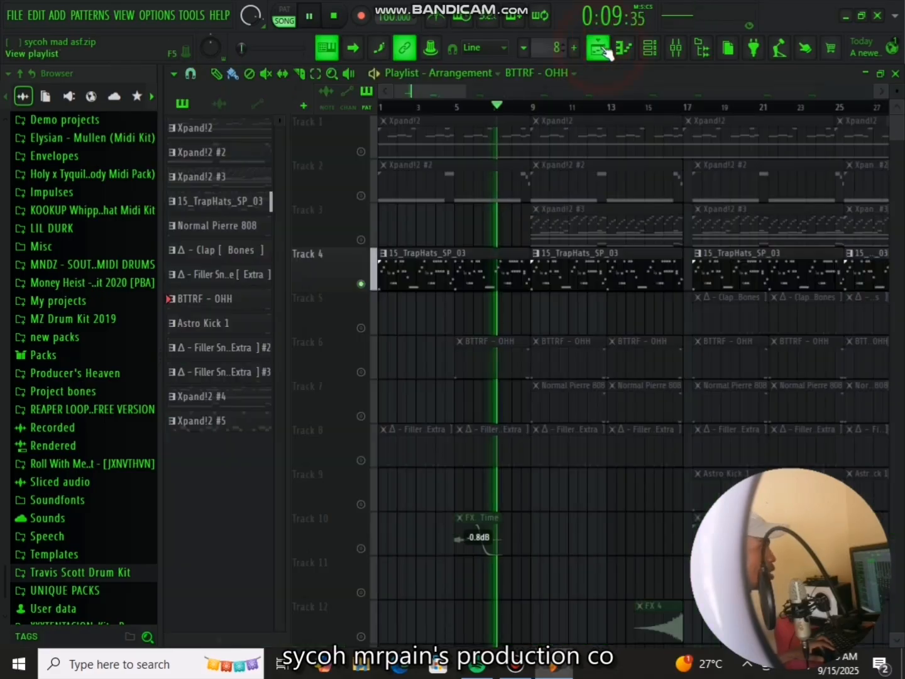
key("space")
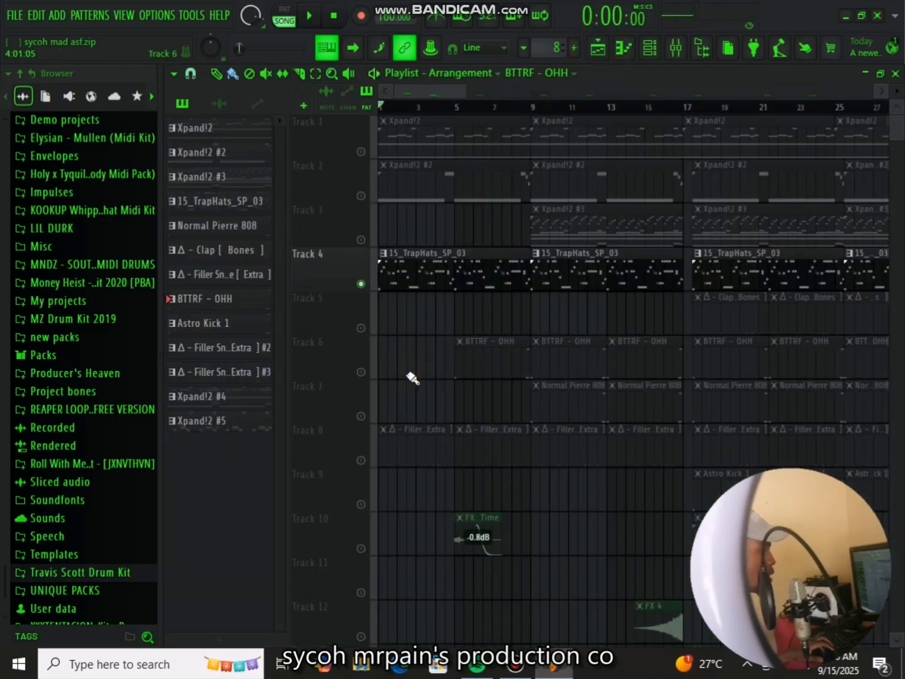
left_click(369, 365)
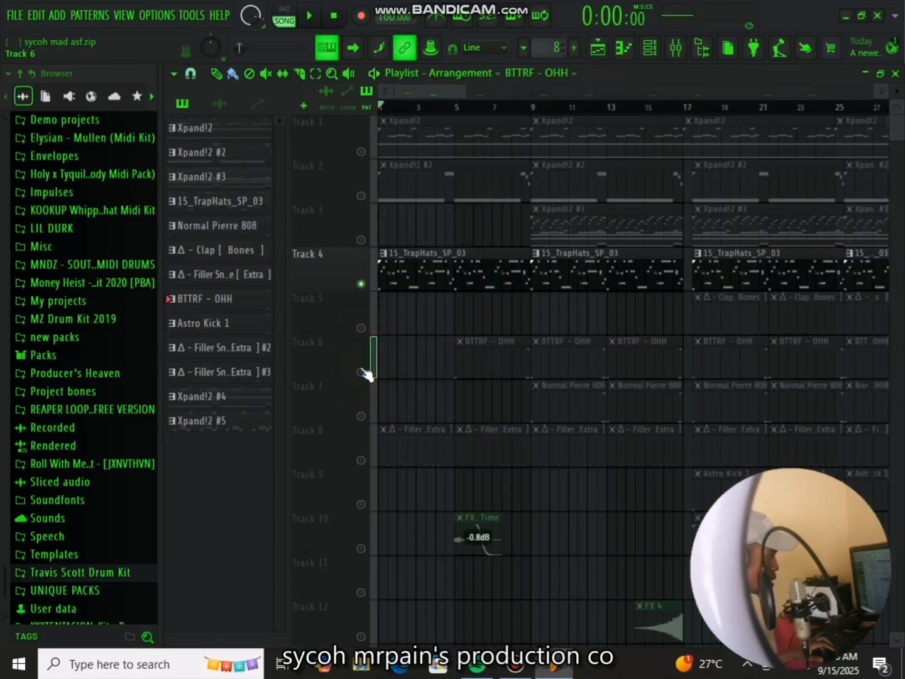
left_click(363, 372)
left_click(360, 283)
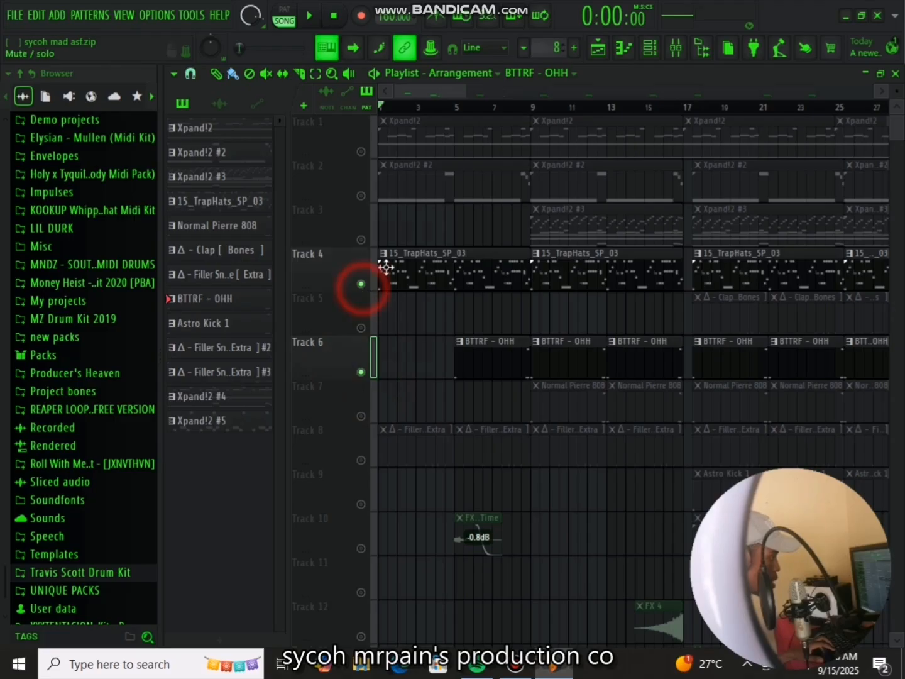
left_click(452, 107)
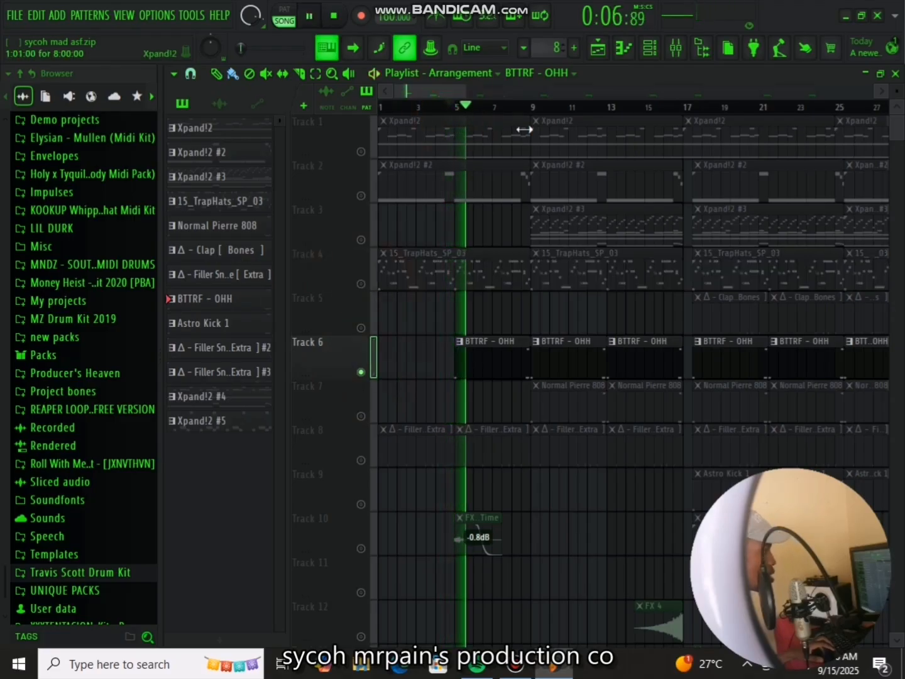
Step: Select the BTTRF - OHH insert in the mixer while auditioning the open hi-hat, and stop playback
left_click(676, 48)
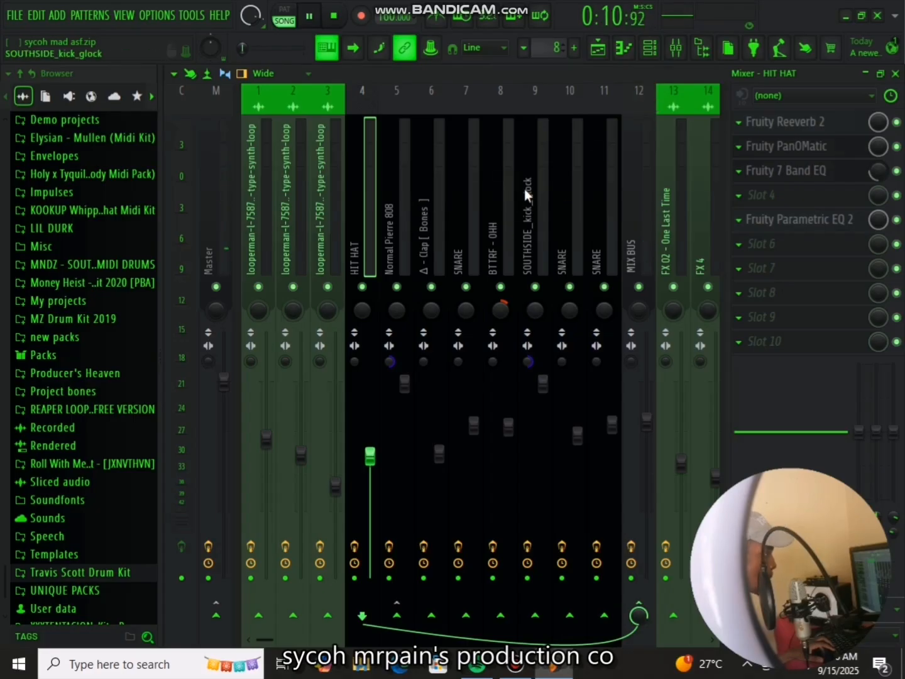
scroll(524, 189, "down", 3)
scroll(524, 189, "up", 3)
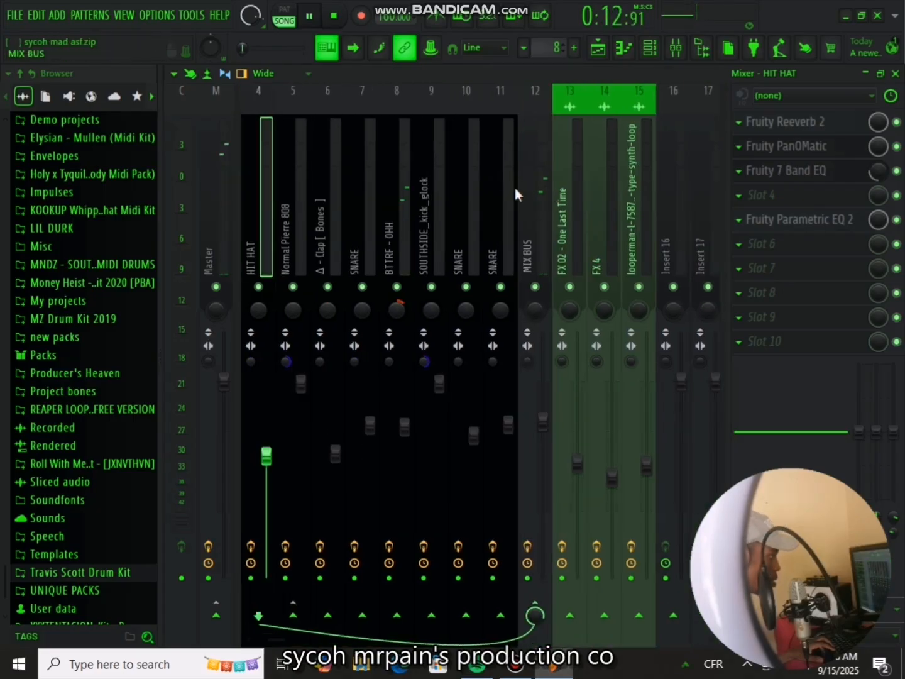
left_click(397, 203)
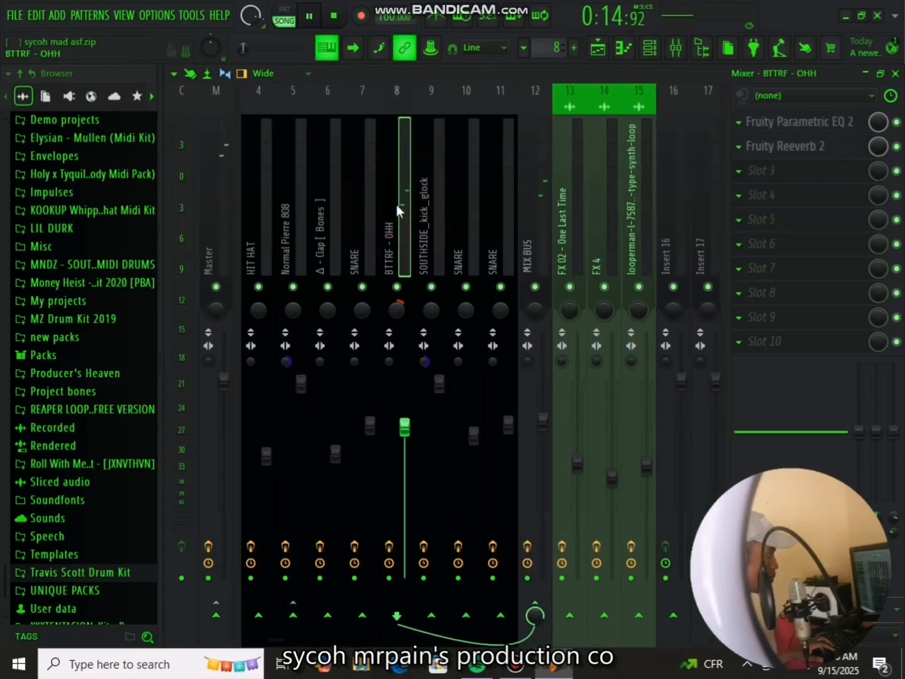
key("space")
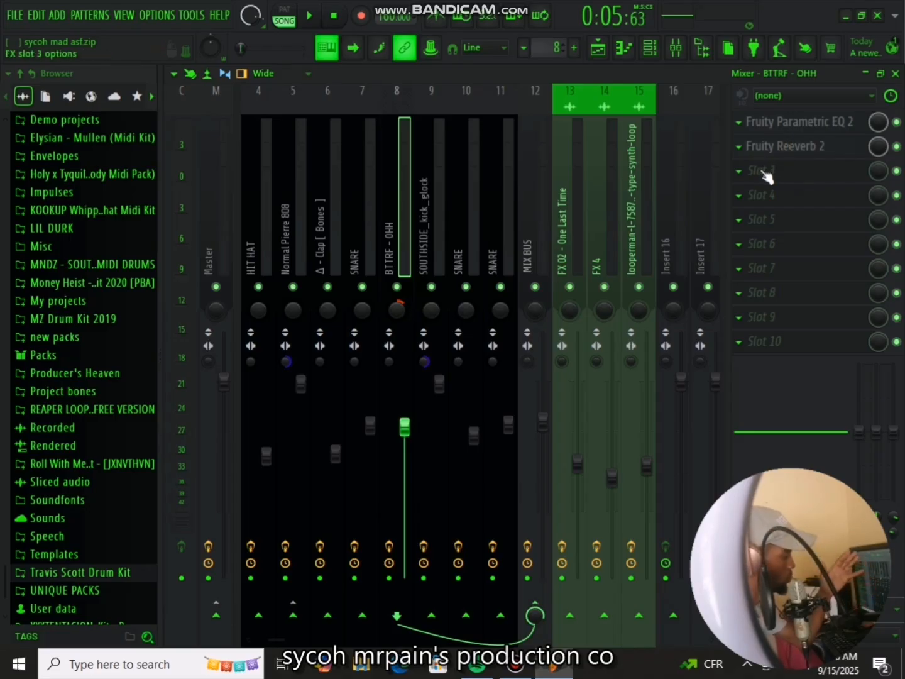
Step: Inspect the Fruity Parametric EQ 2 curve on the BTTRF - OHH insert and briefly audition the open hi-hat
left_click(793, 122)
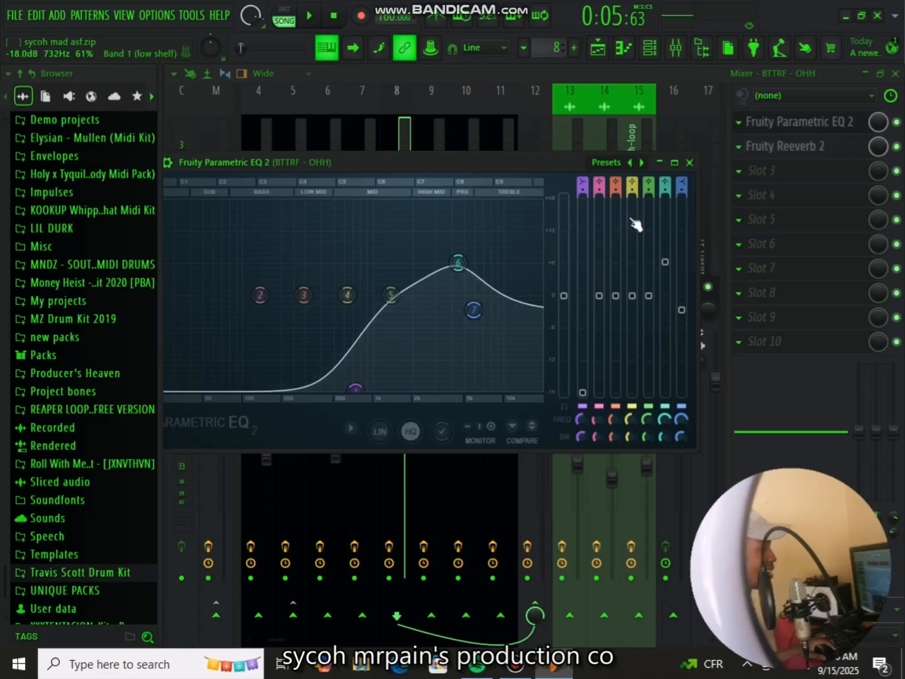
left_click(691, 161)
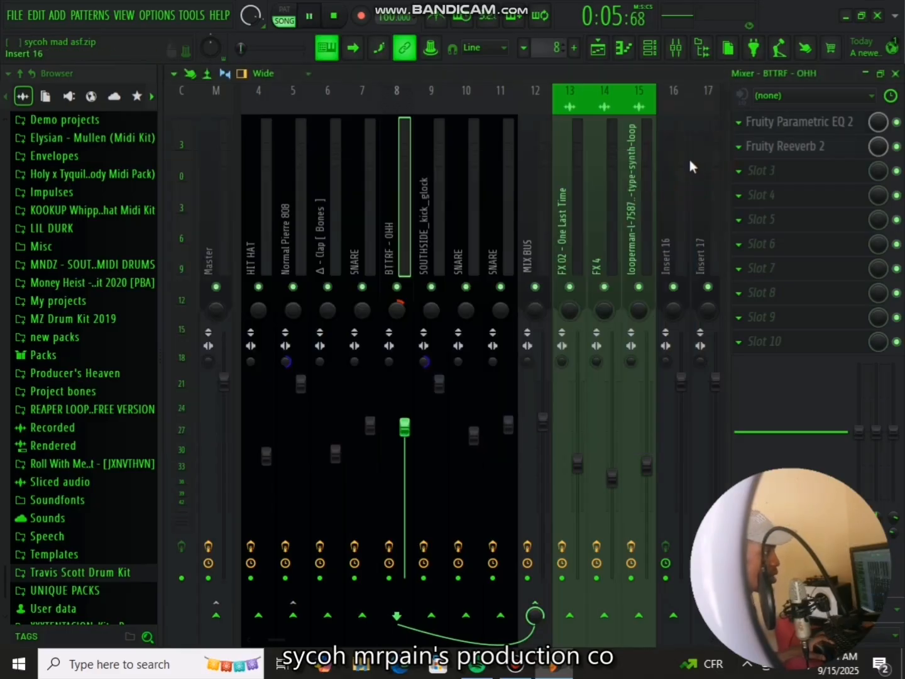
key("space")
key("space")
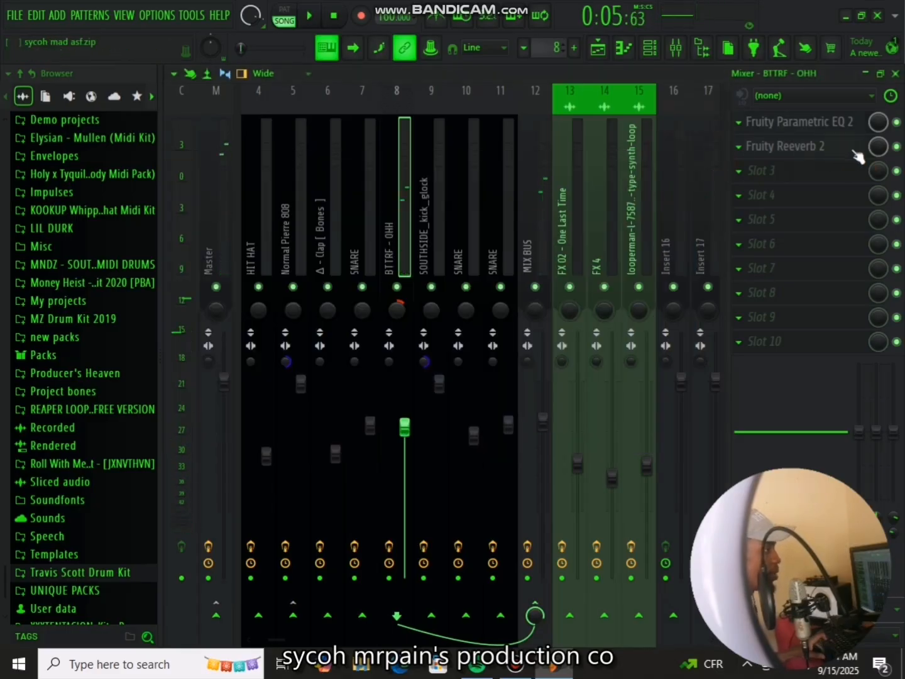
Step: Inspect the Fruity Reeverb 2 settings on the BTTRF - OHH insert and audition the open hi-hat again
left_click(850, 146)
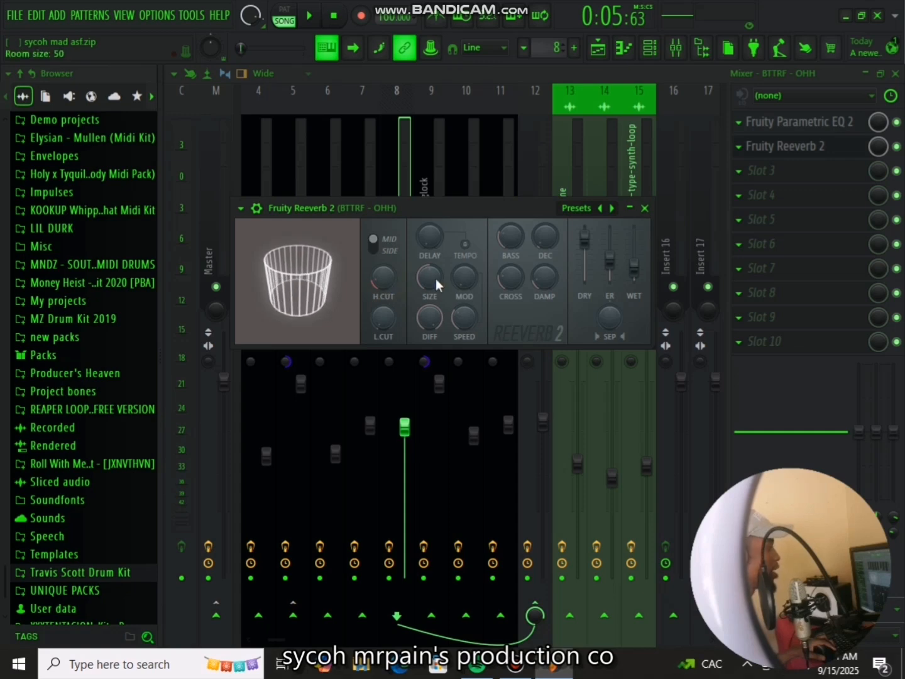
left_click(645, 208)
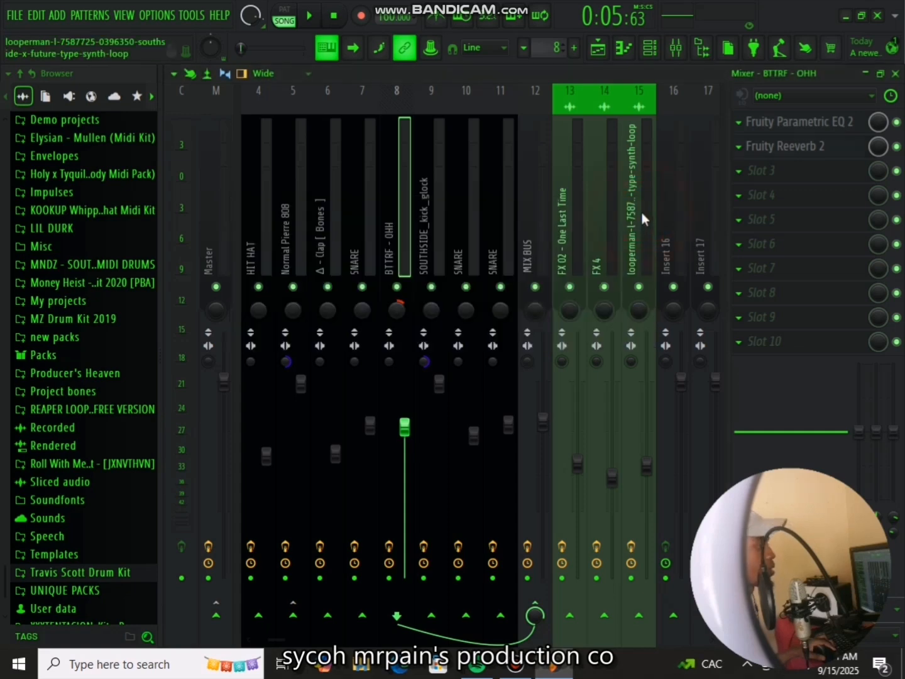
key("space")
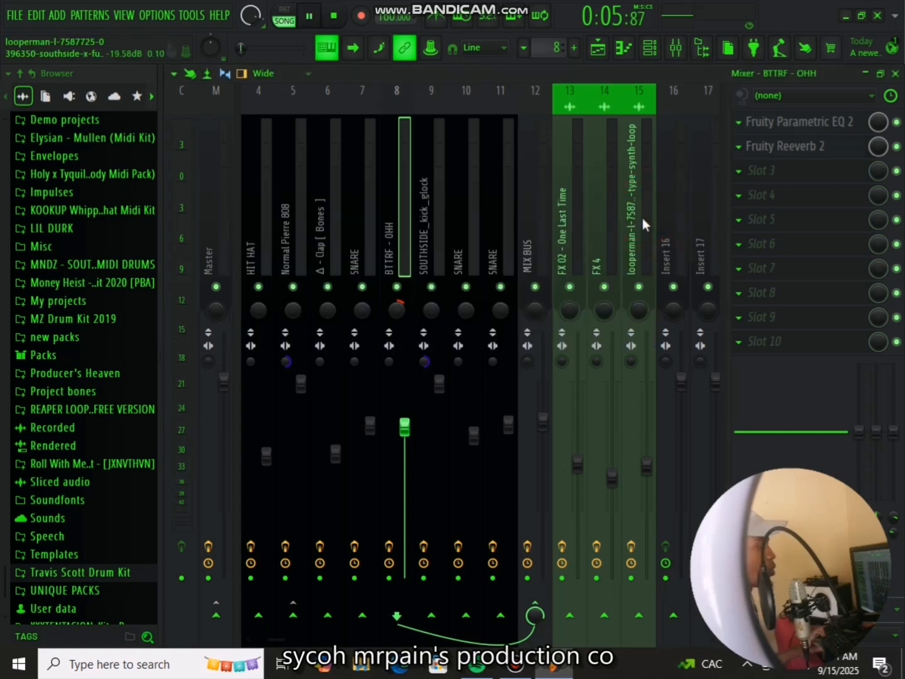
Step: In the playlist, unmute the Filler Snare track (Track 8), mute the BTTRF - OHH track, and play from the start
left_click(598, 50)
key("space")
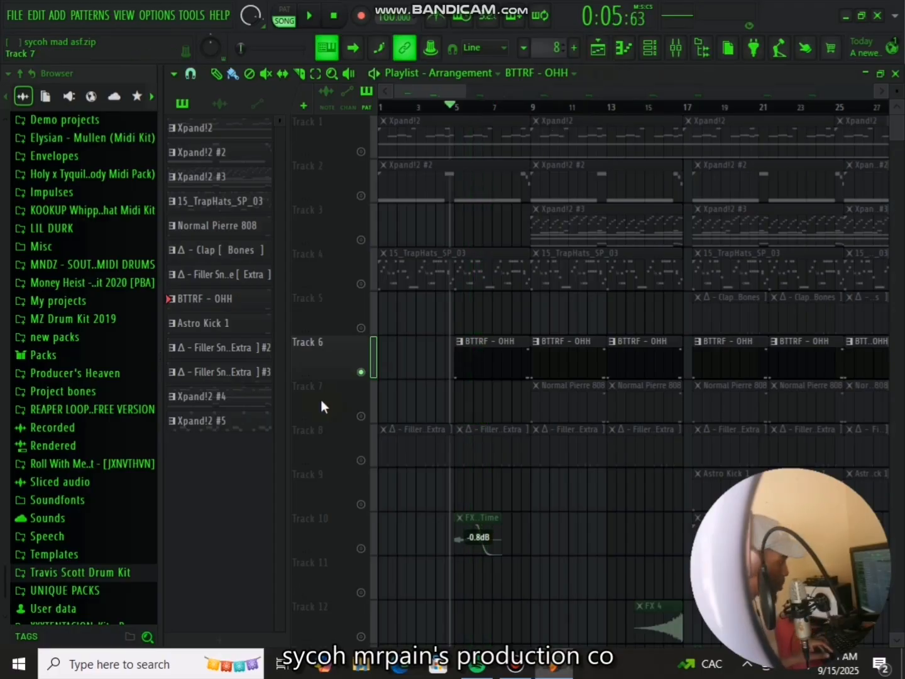
left_click(362, 462)
left_click(362, 372)
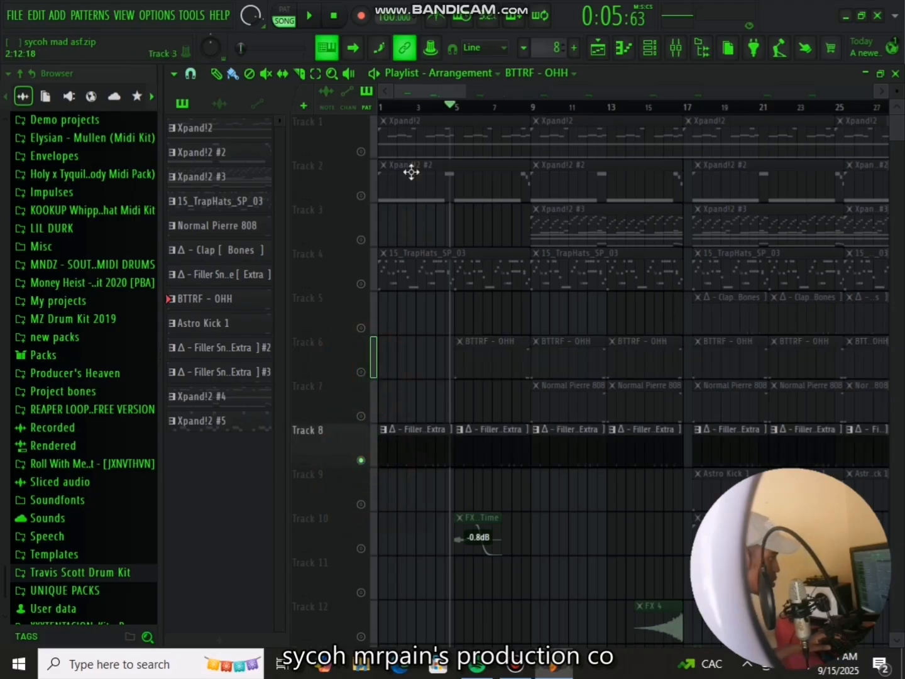
left_click(403, 107)
key("space")
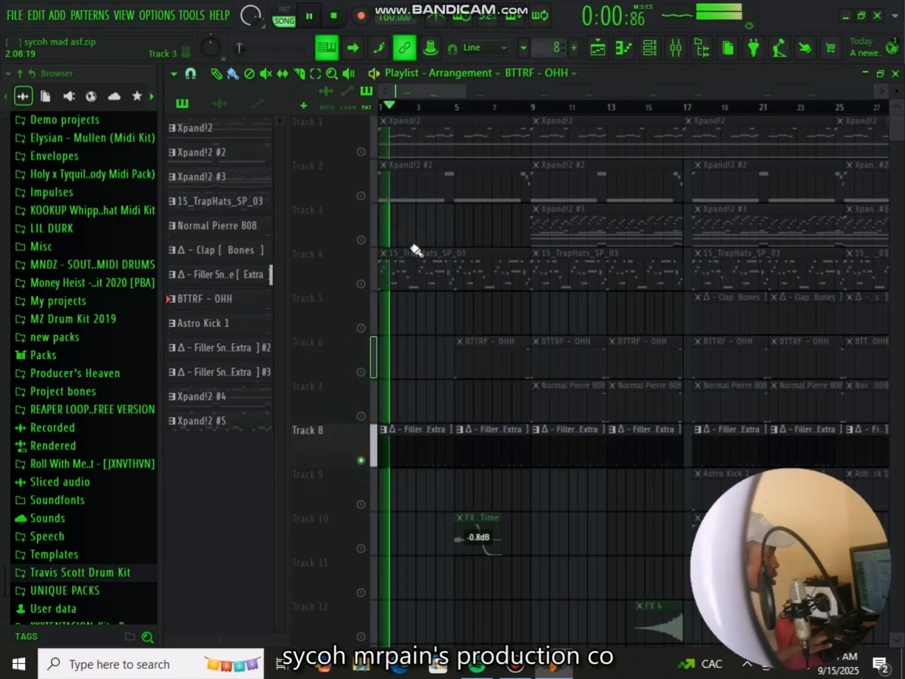
Step: Select the SNARE insert on mixer track 7 and set its volume to 76% (-5.6 dB) while auditioning the snare
left_click(675, 49)
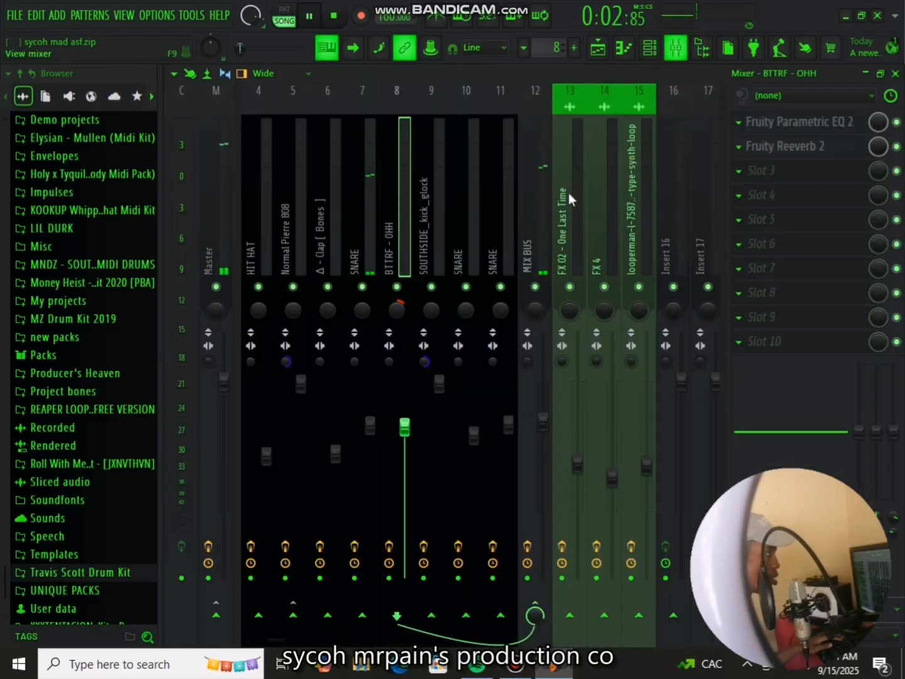
left_click(368, 213)
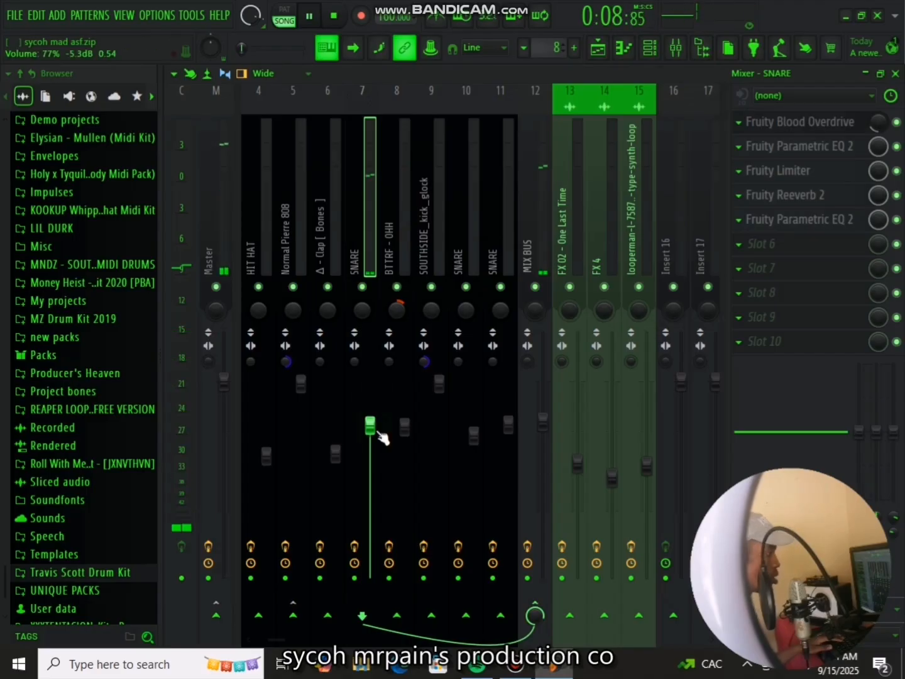
left_click(362, 546)
left_click(358, 547)
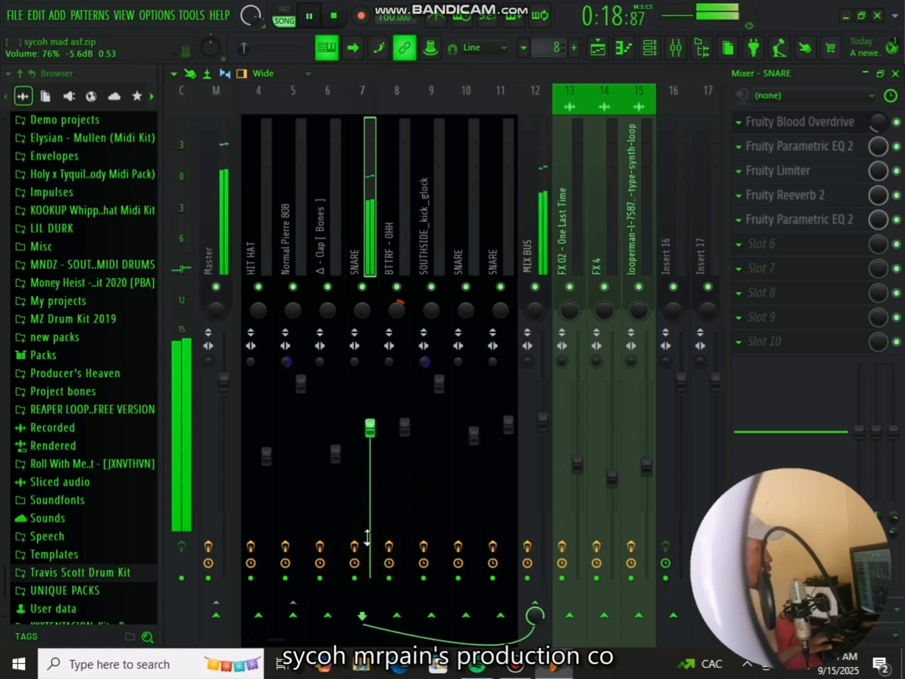
key("space")
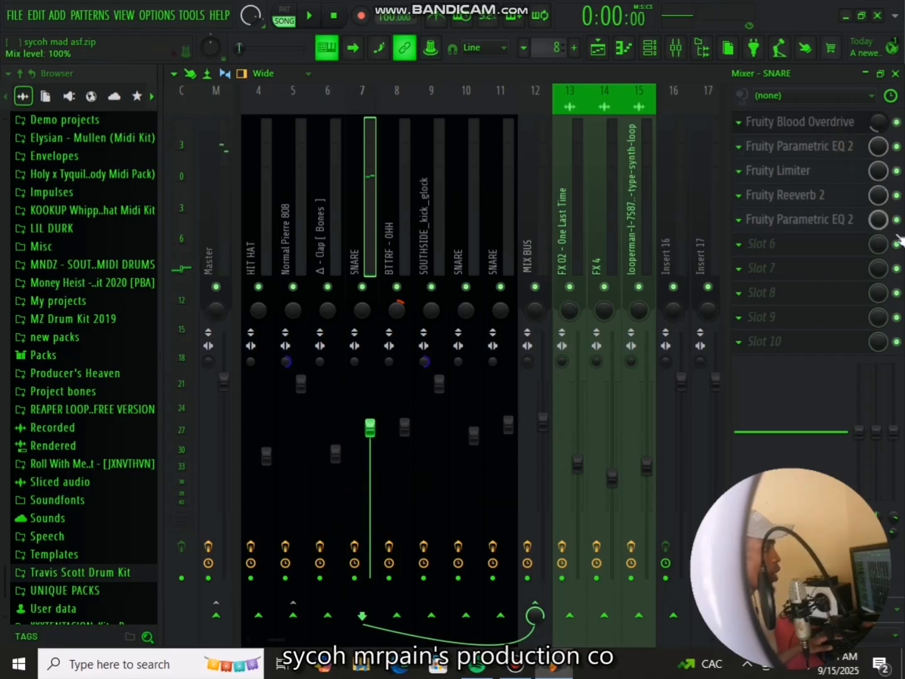
Step: Inspect the Fruity Blood Overdrive pre-amp, color and post-filter settings on the SNARE insert
left_click(837, 123)
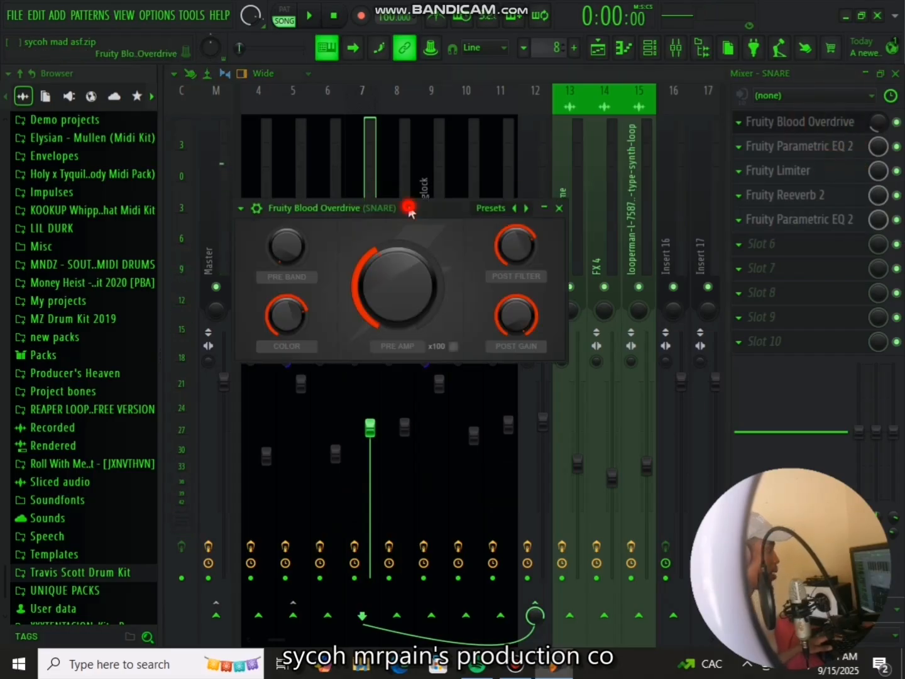
left_click_drag(410, 208, 461, 196)
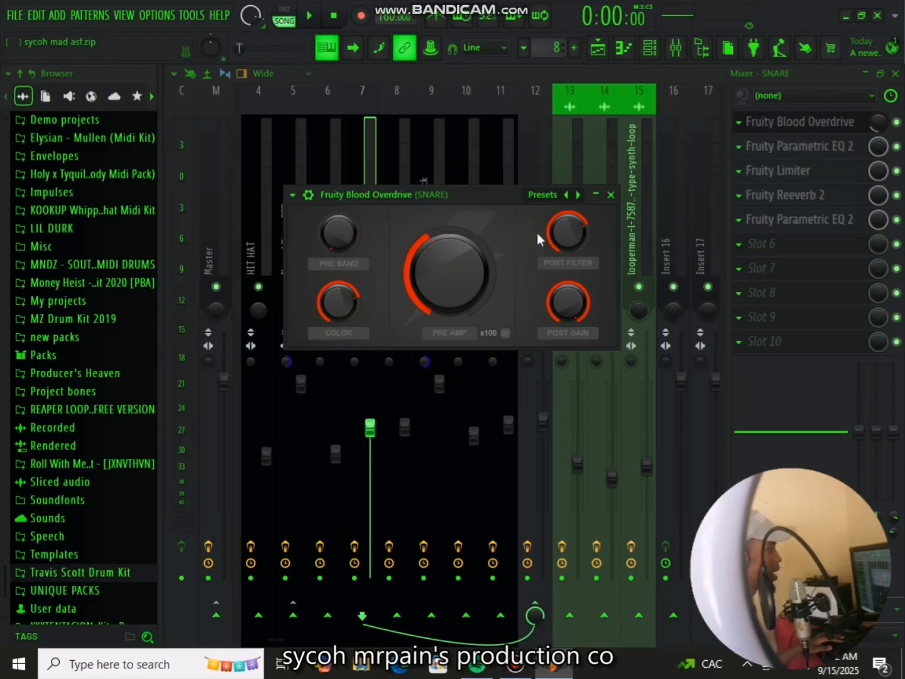
left_click(611, 195)
Step: Inspect the high-pass and mid bands of the first Fruity Parametric EQ 2 on the SNARE insert
left_click(793, 147)
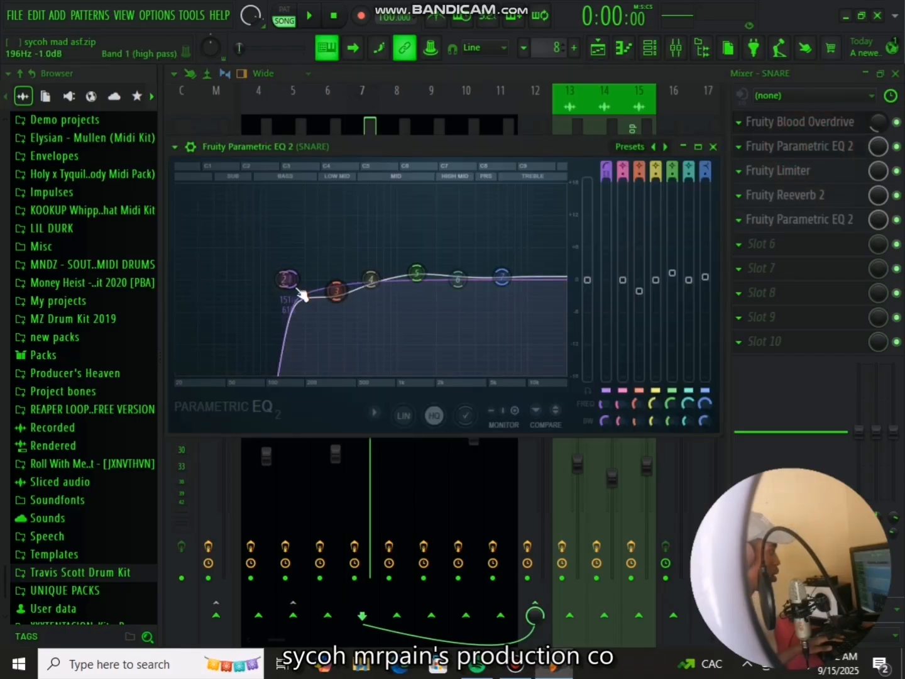
left_click_drag(303, 296, 295, 304)
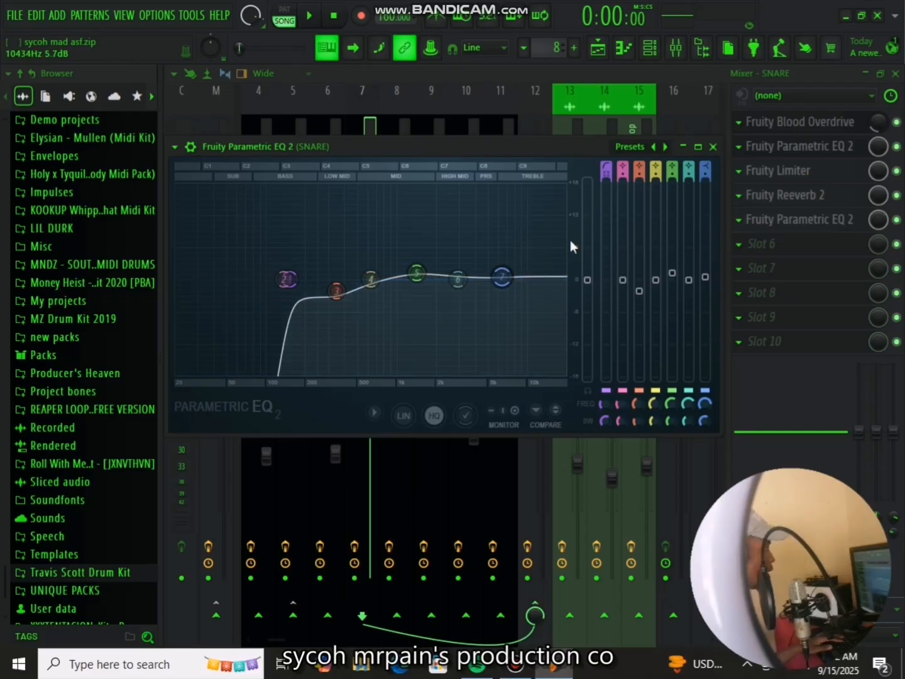
left_click(713, 147)
Step: Inspect the Fruity Limiter compressor settings and the Fruity Reeverb 2 wet level on the SNARE insert
left_click(769, 171)
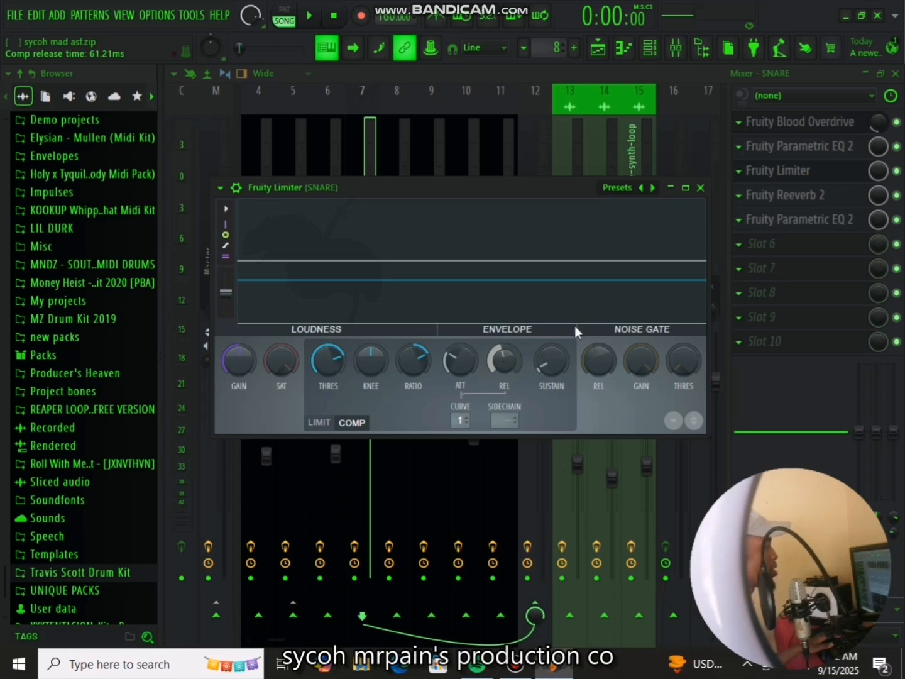
left_click(701, 188)
left_click(762, 195)
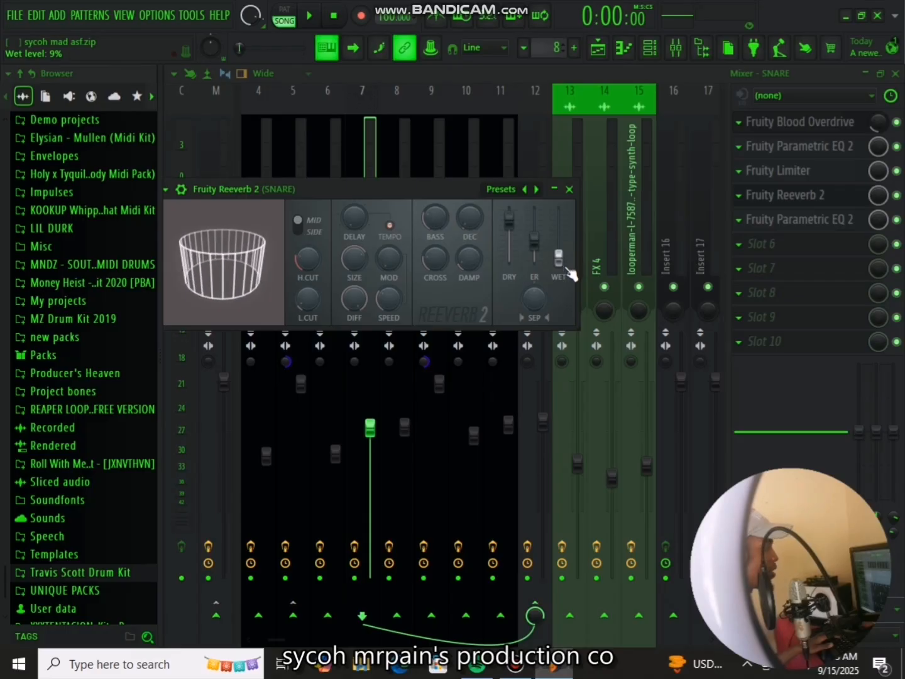
left_click(569, 189)
Step: Inspect the low boost and low-pass band of the SNARE insert's second Fruity Parametric EQ 2, and audition the snare
left_click(839, 219)
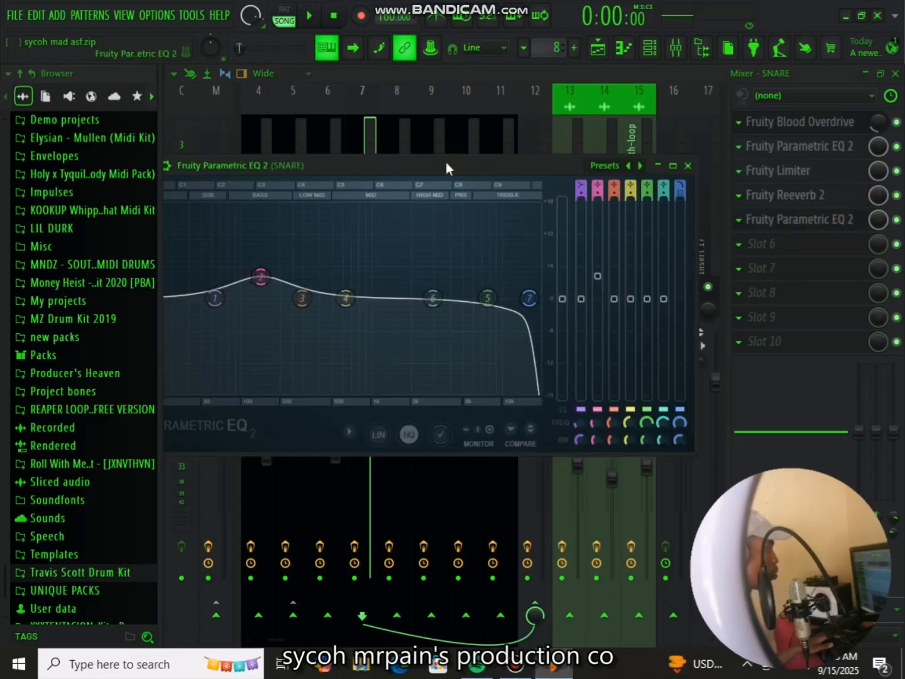
left_click_drag(445, 162, 558, 161)
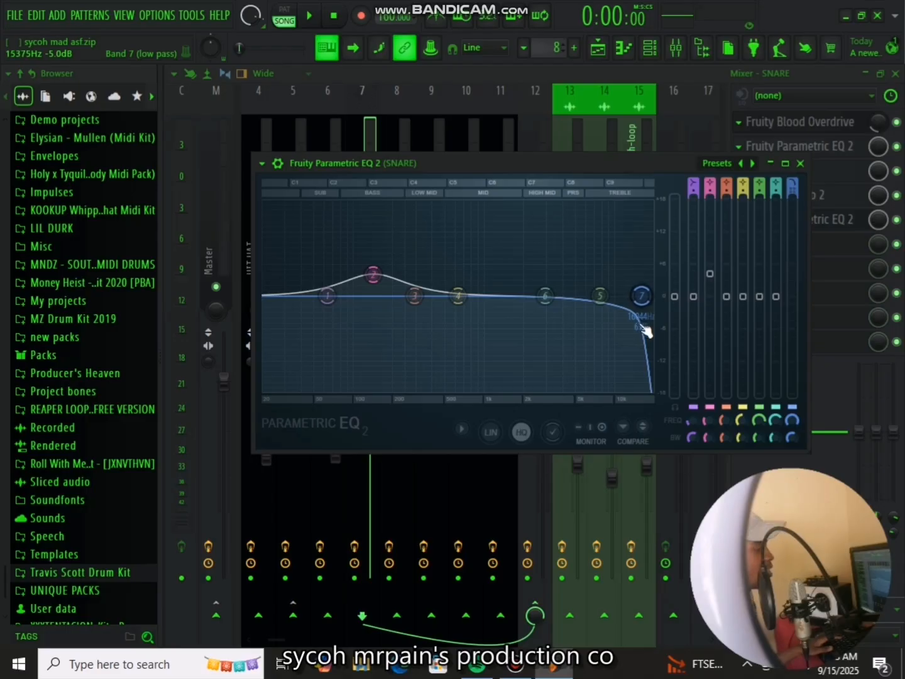
left_click(801, 165)
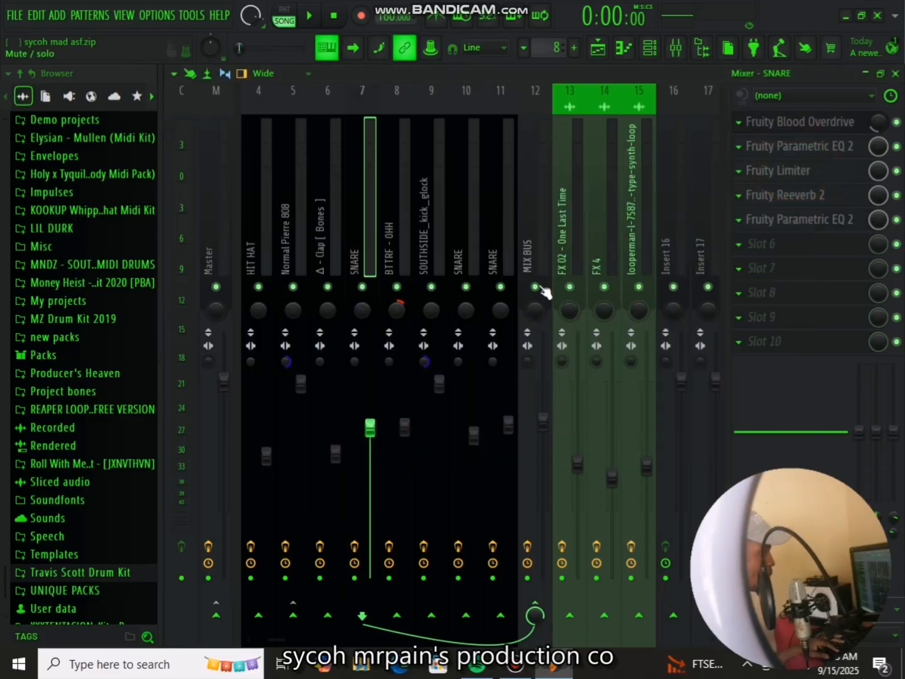
key("space")
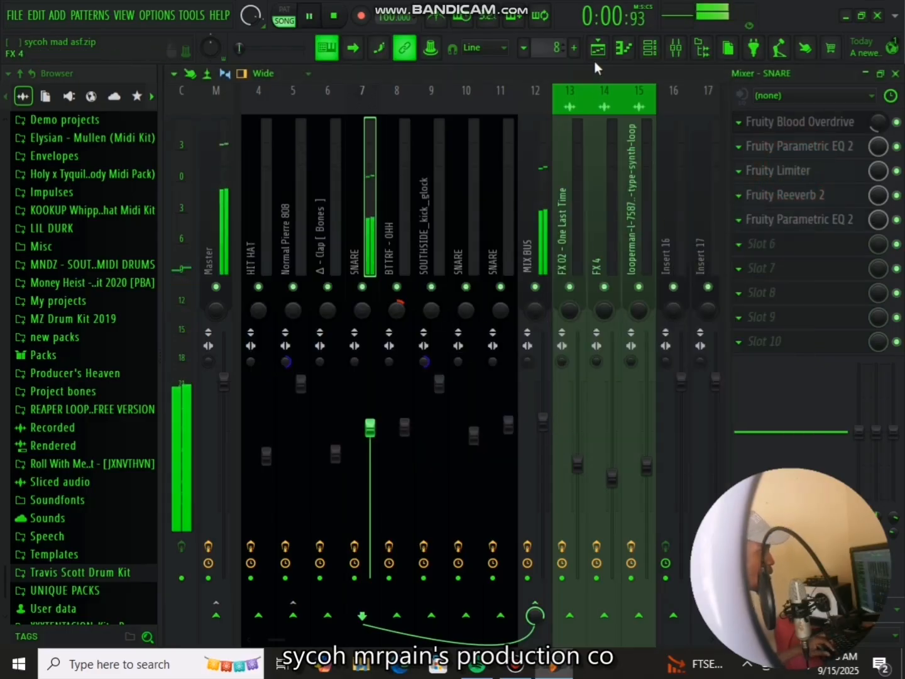
Step: Stop playback, select bars 1 to 9 in the playlist, and unmute Tracks 1 to 6 and Track 10
left_click(598, 48)
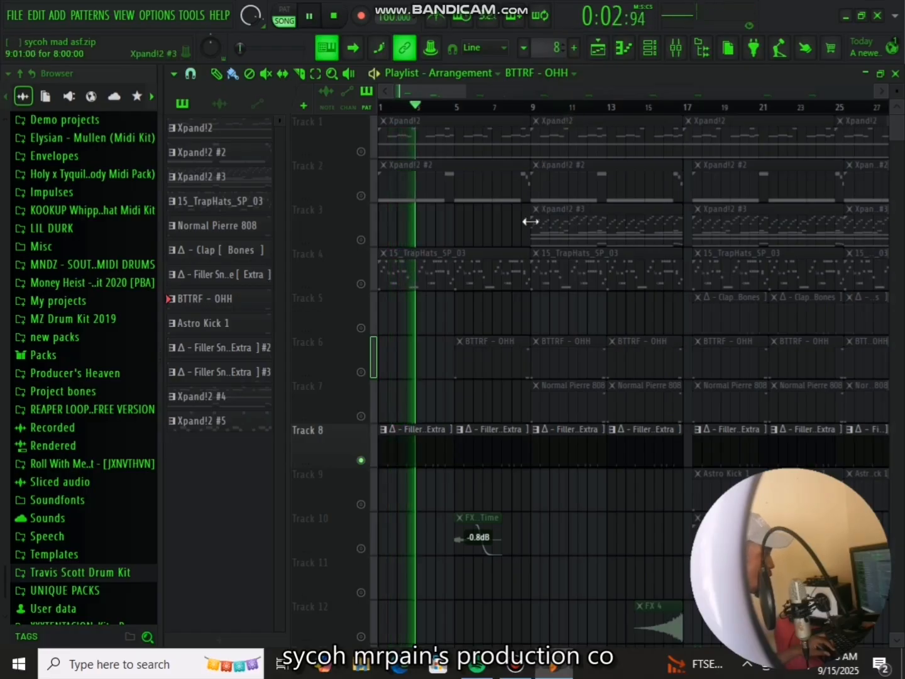
key("space")
left_click_drag(524, 114, 339, 111)
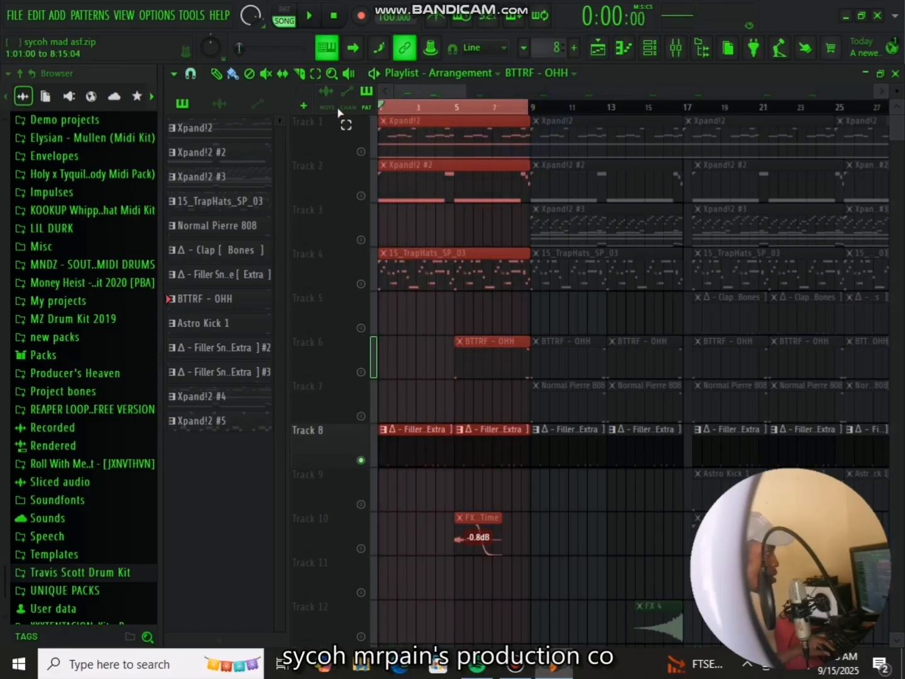
mouse_move(359, 372)
left_mouse_down()
mouse_move(369, 200)
mouse_move(361, 151)
left_mouse_up()
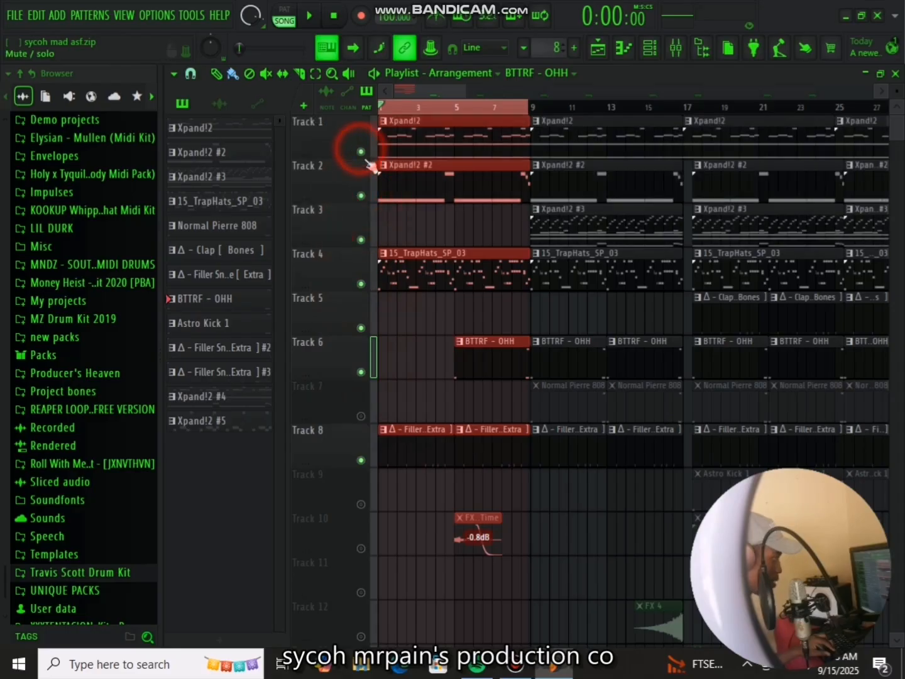
left_click(361, 548)
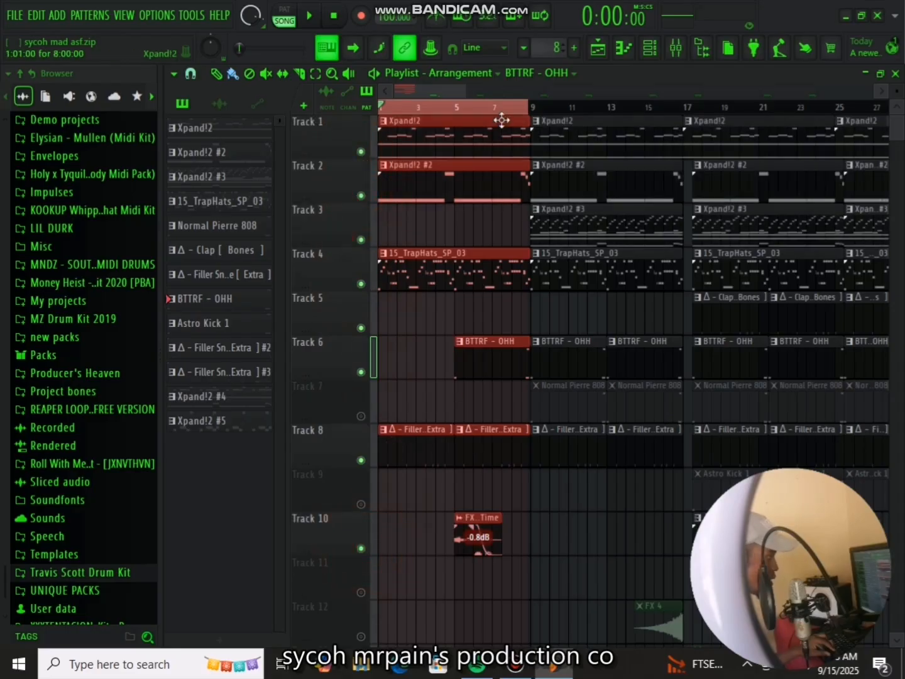
Step: Place the playhead just before bar 5 and inspect the FX 02 - One Last Time audio clip's settings
left_click(442, 107)
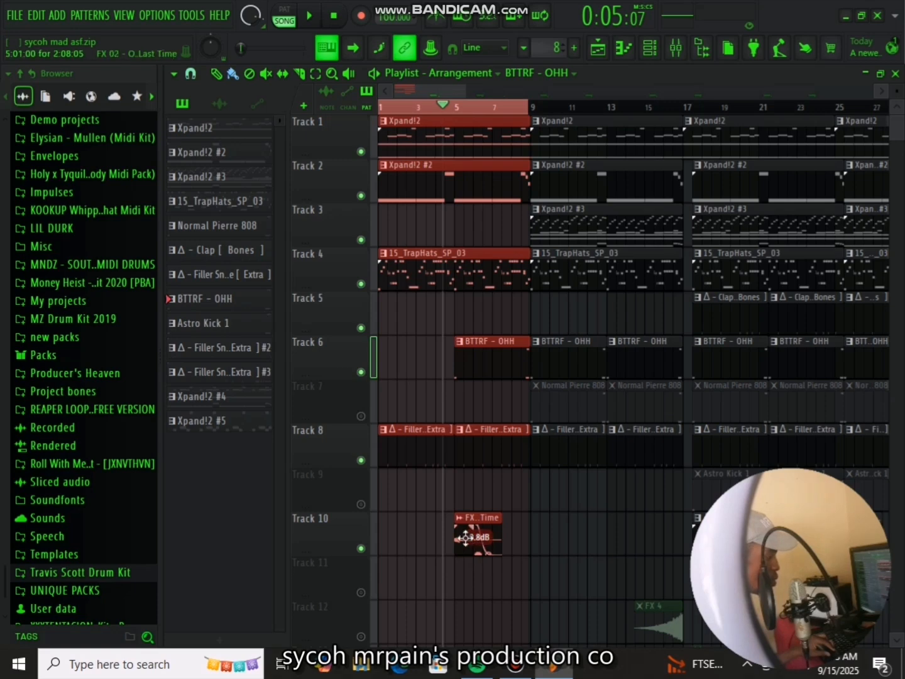
double_click(466, 538)
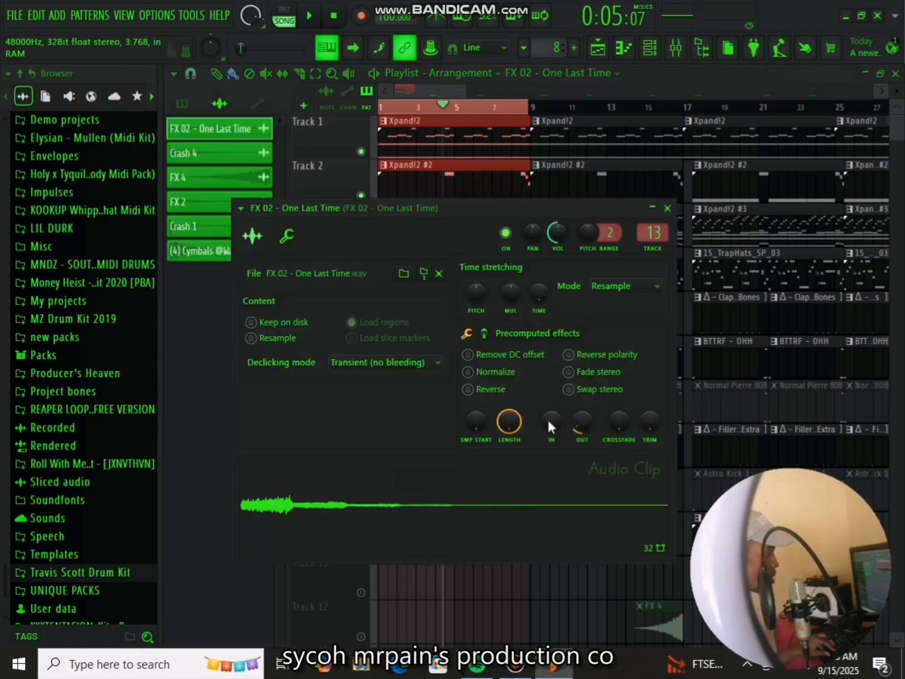
left_click(668, 208)
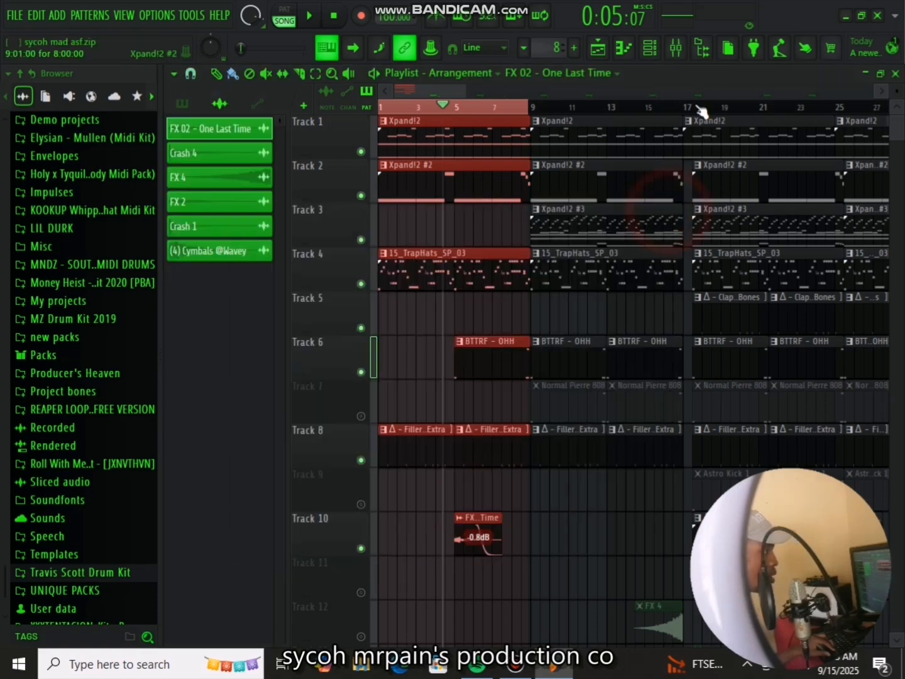
Step: Inspect the low cut and high boost of the Fruity Parametric EQ 2 on the FX 02 - One Last Time insert
left_click(676, 49)
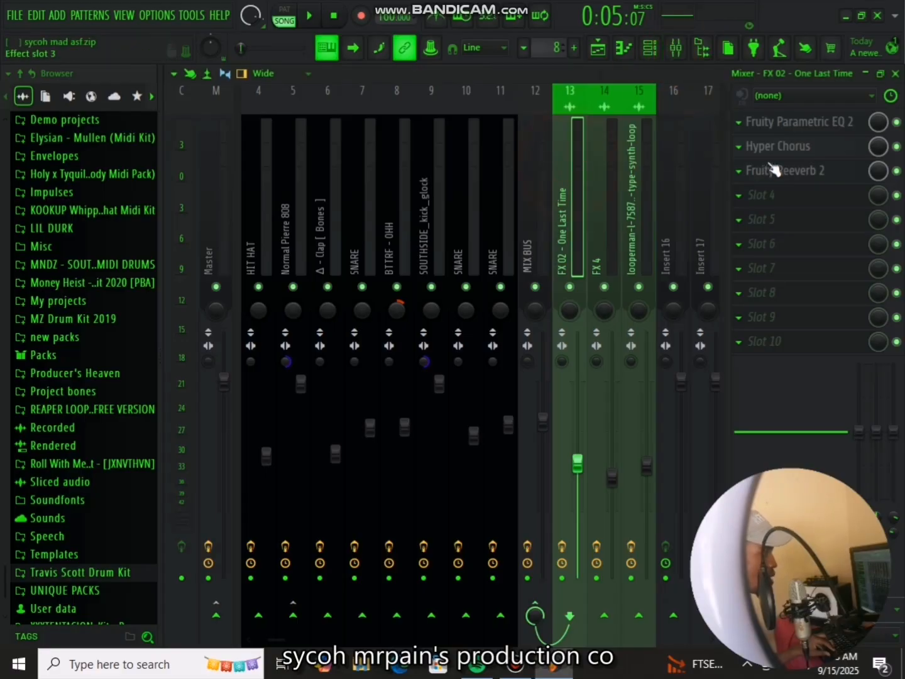
left_click(818, 121)
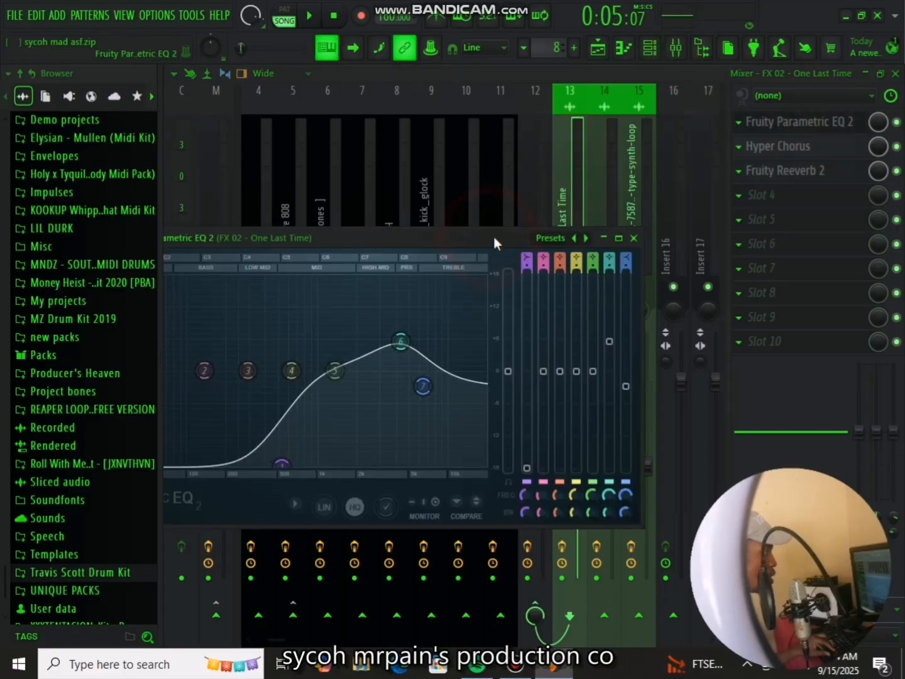
left_click_drag(494, 235, 540, 216)
left_click_drag(337, 450, 340, 448)
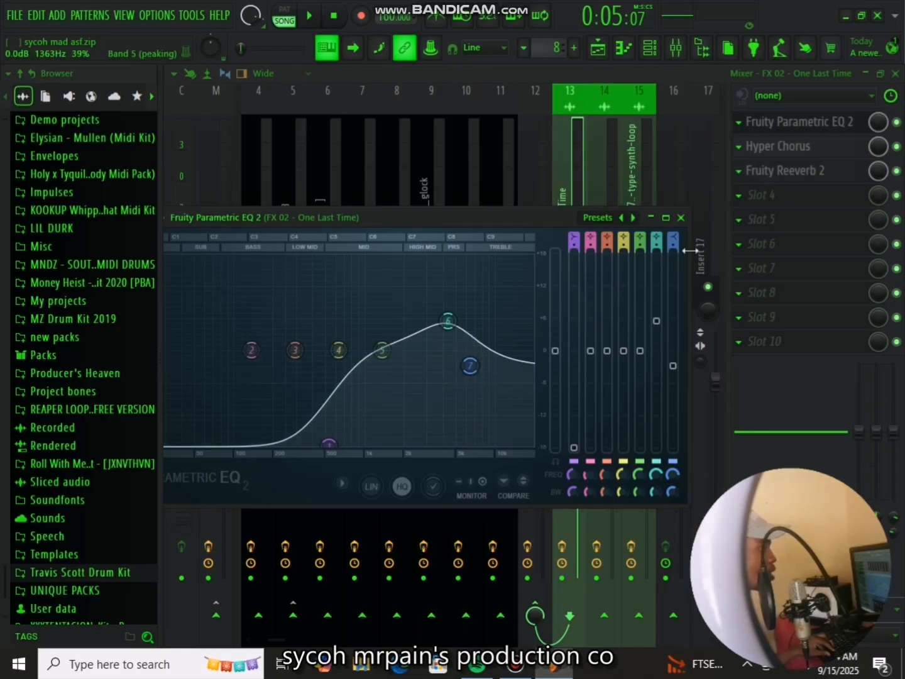
left_click(684, 218)
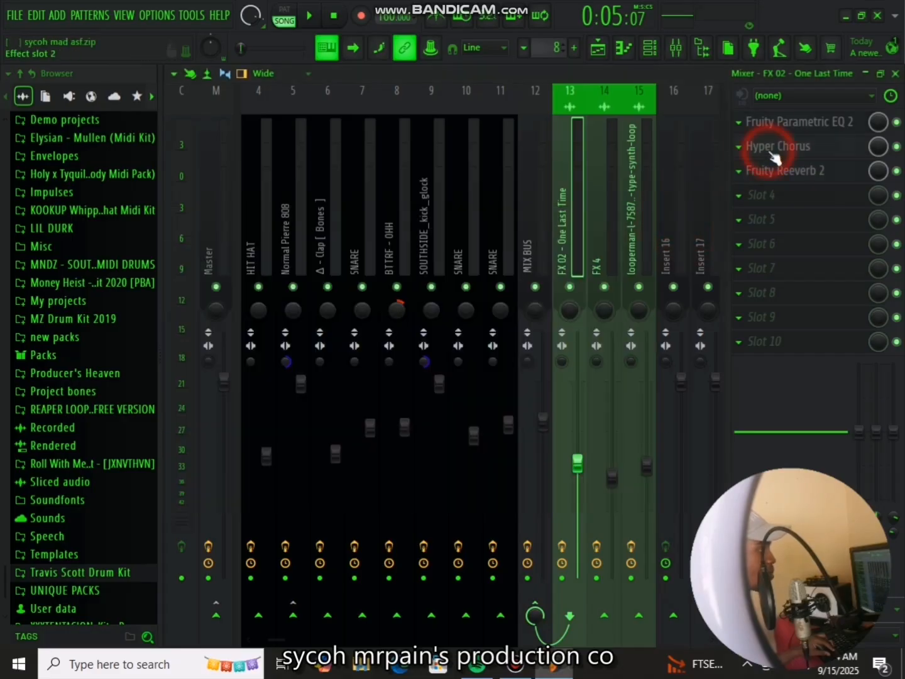
Step: Inspect the Hyper Chorus and Fruity Reeverb 2 settings on the FX 02 - One Last Time insert
left_click(773, 153)
left_click_drag(483, 247, 499, 222)
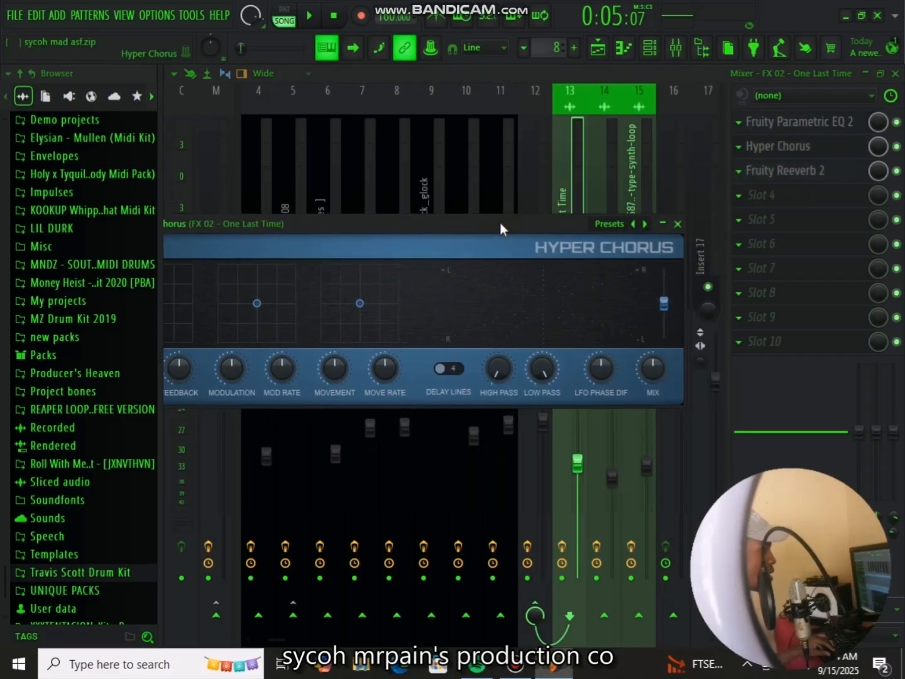
left_click(677, 224)
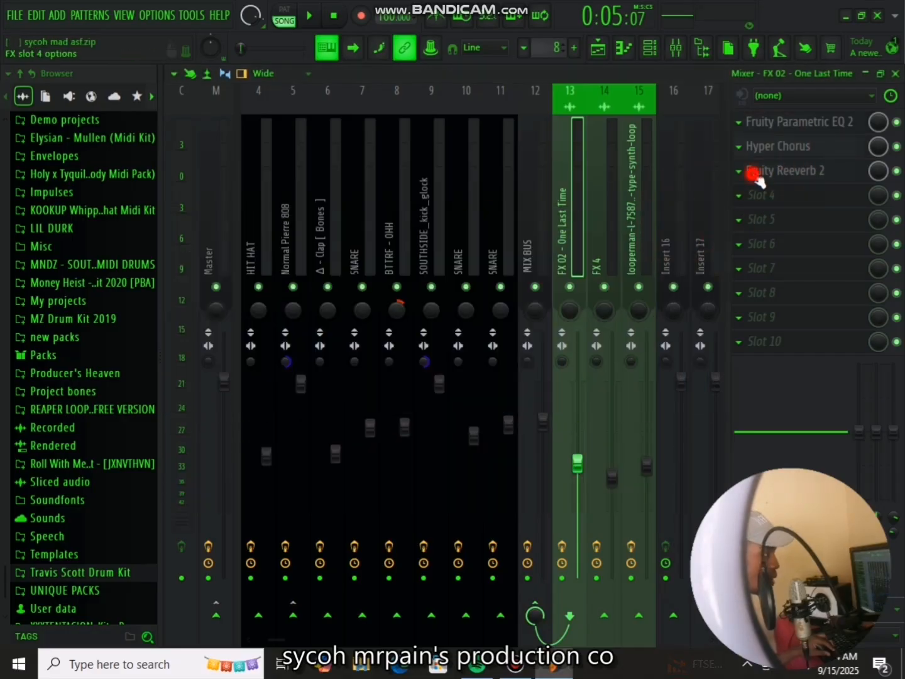
left_click(754, 174)
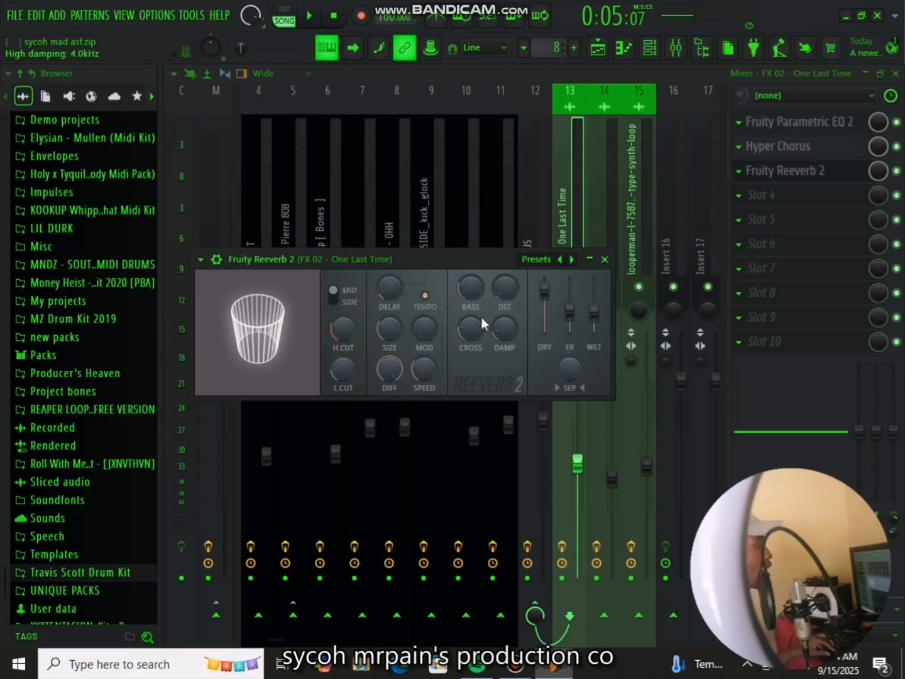
left_click(605, 257)
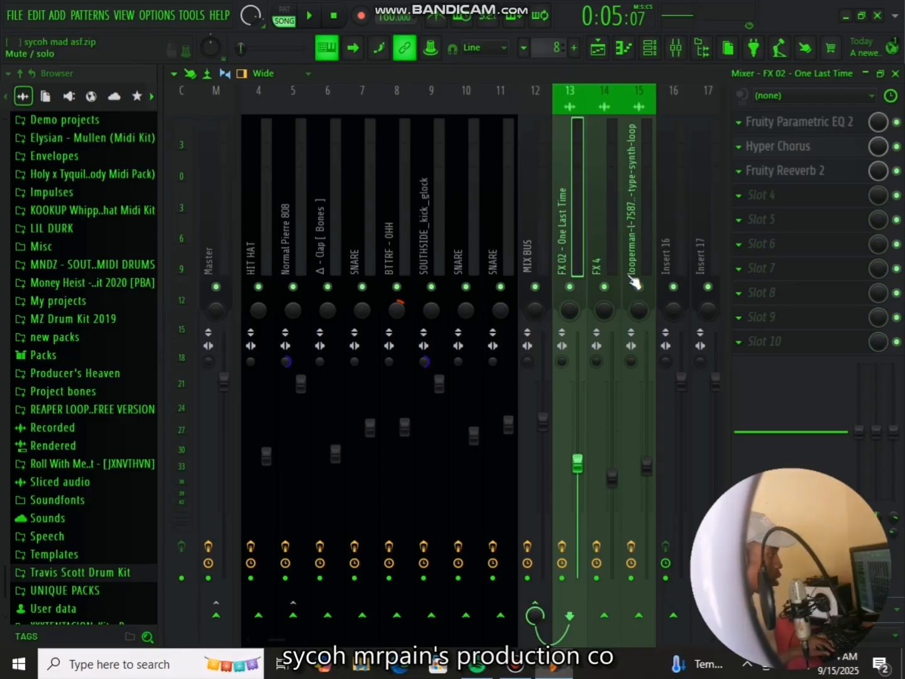
Step: Audition the FX 02 - One Last Time clip with the intro tracks from just before bar 5, and deselect the playlist clips
left_click(603, 58)
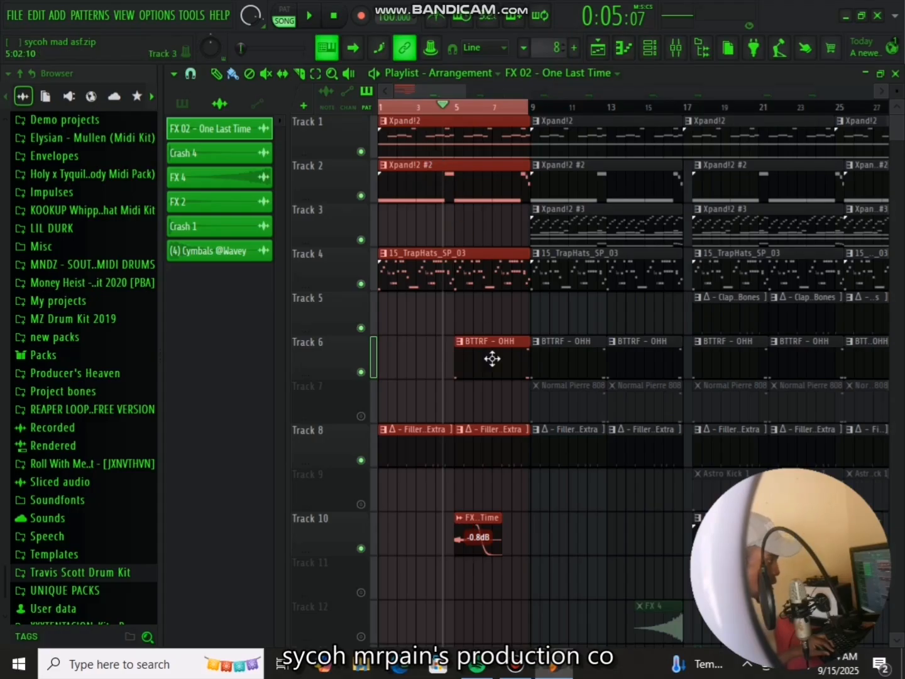
key("space")
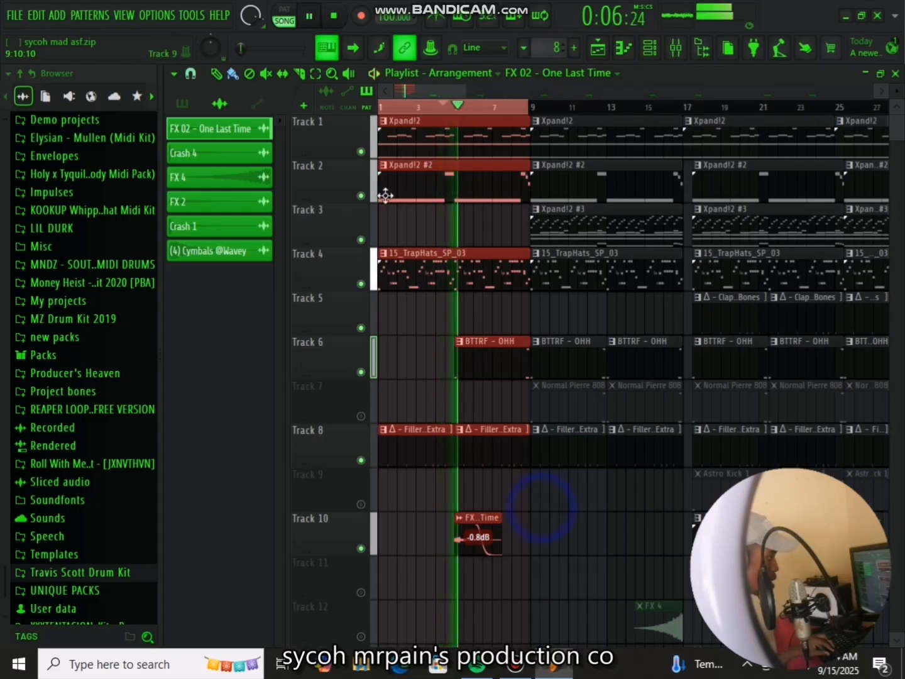
key("ctrl+d")
key("space")
key("space")
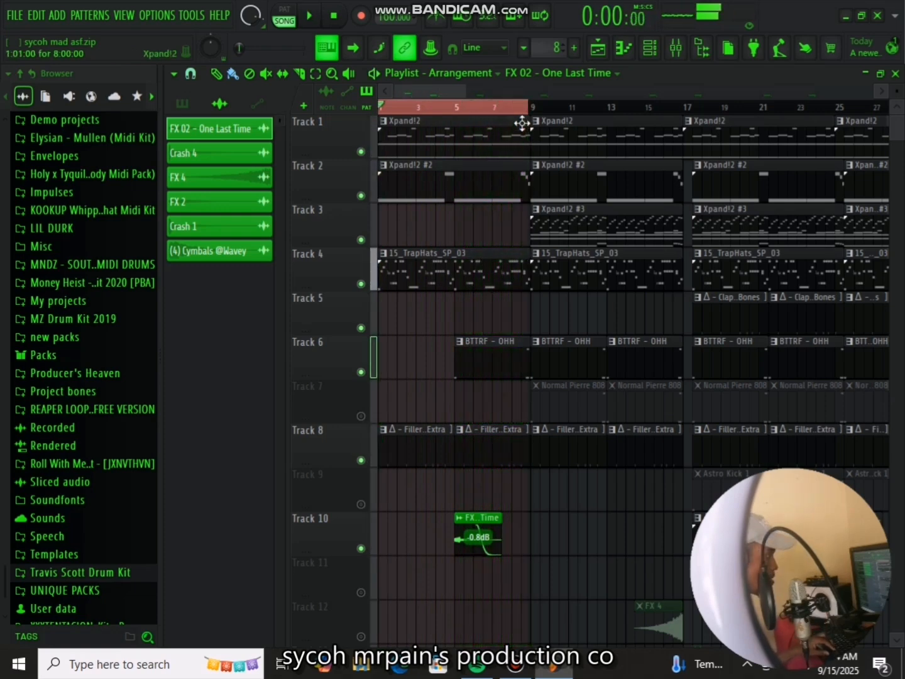
key("space")
Step: Set the playlist time selection to bars 9 to 17 and leave all clips deselected
left_click(506, 107)
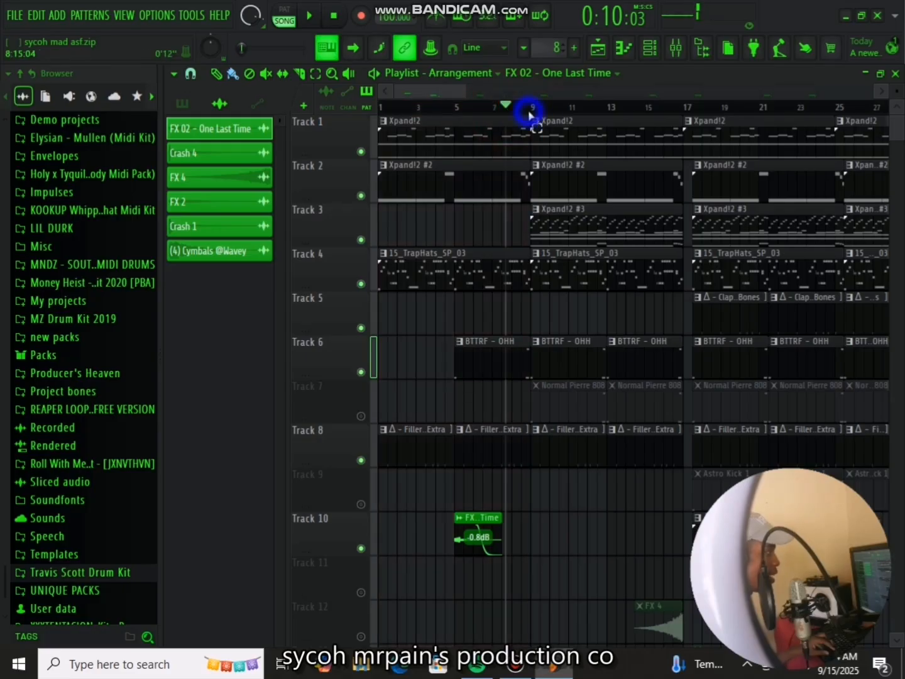
left_click_drag(531, 113, 686, 139)
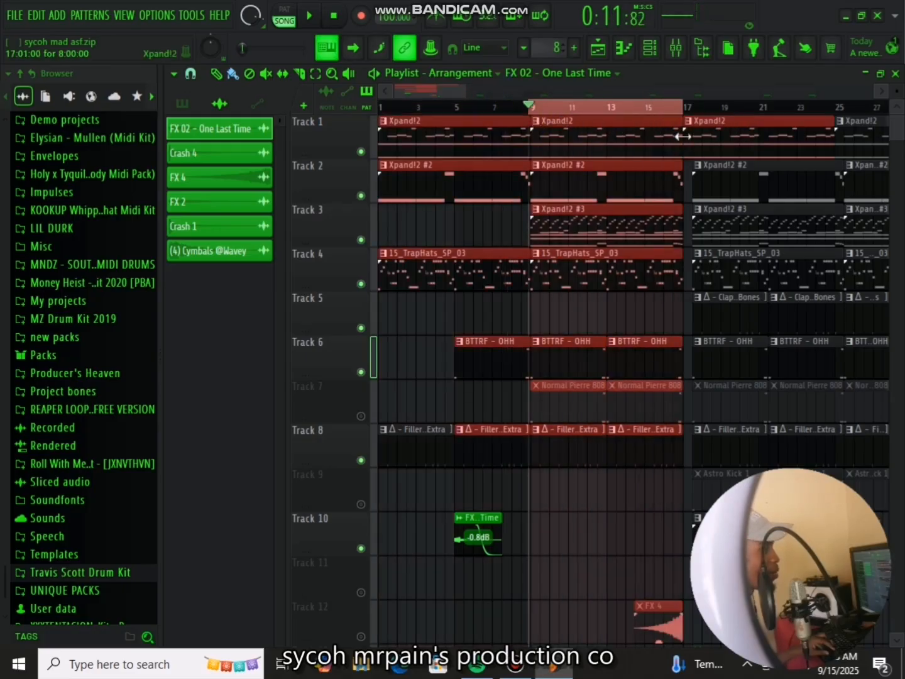
left_click(650, 527)
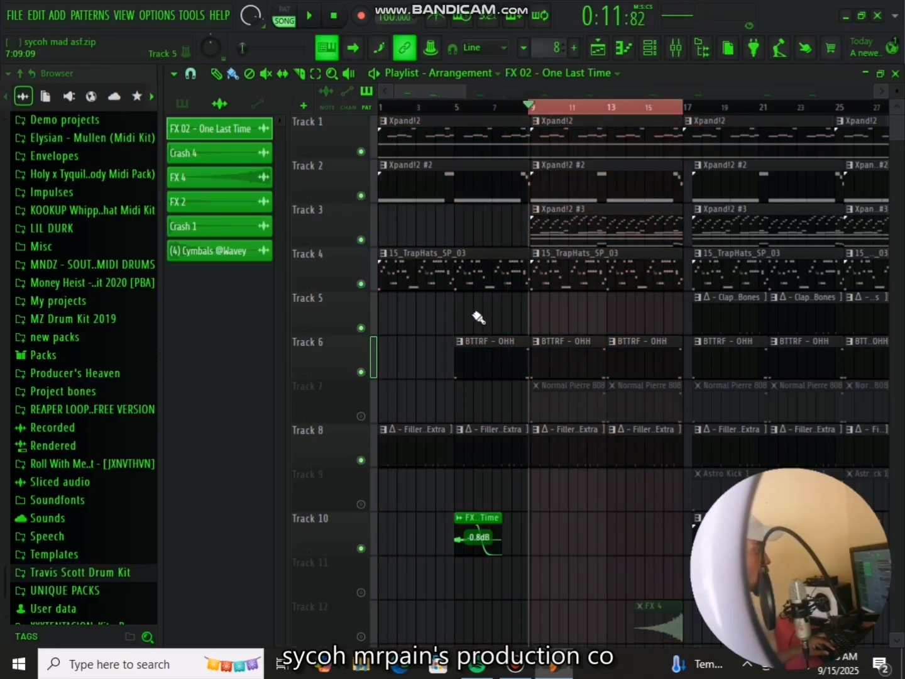
Step: Solo Track 3 and audition its Xpand!2 #3 melody over bars 9 to 17
right_click(362, 371)
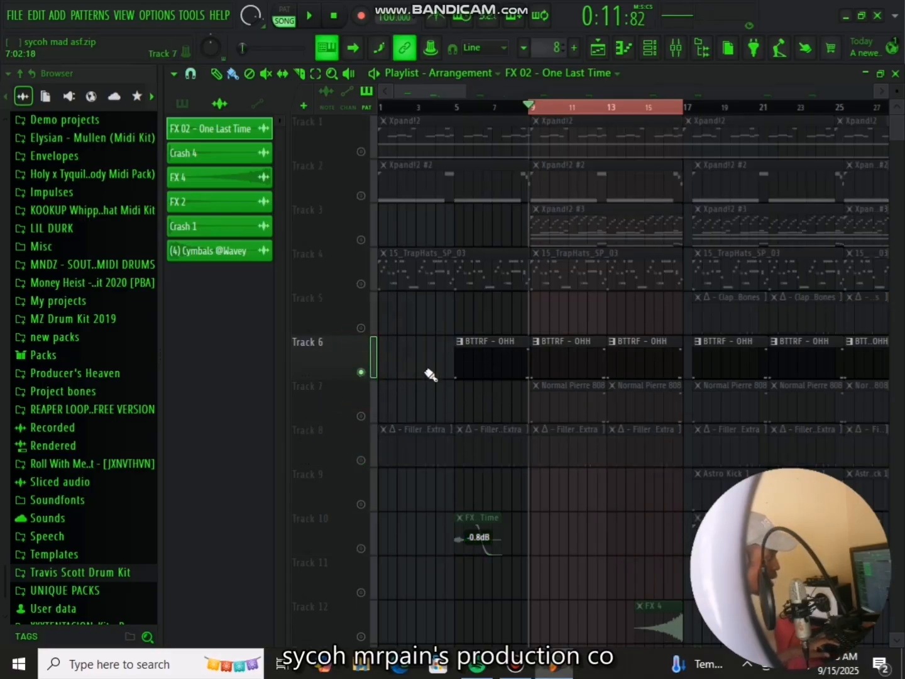
right_click(361, 239)
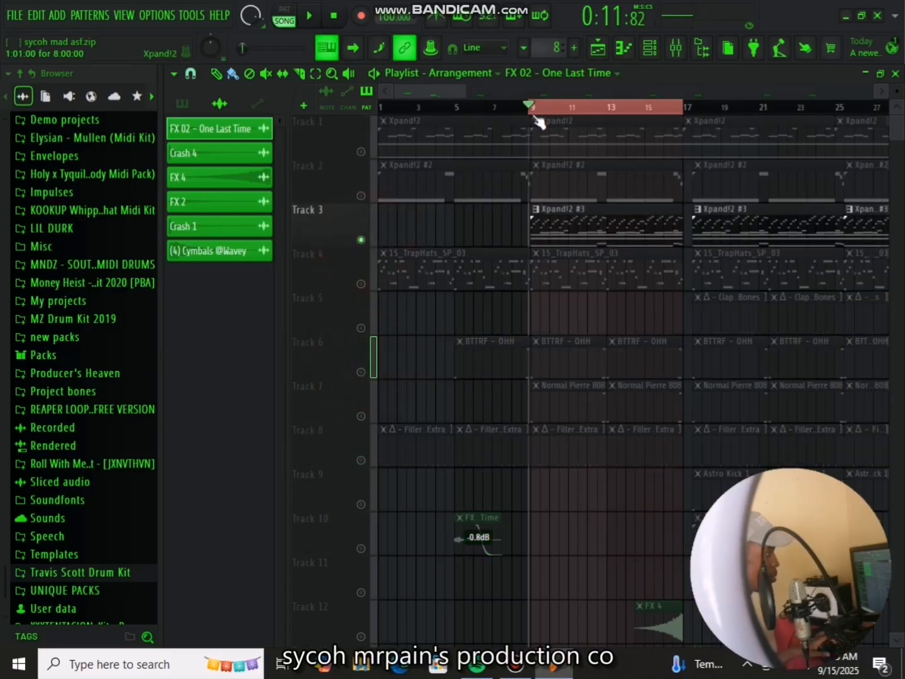
scroll(537, 113, "up", 2)
scroll(537, 114, "up", 1)
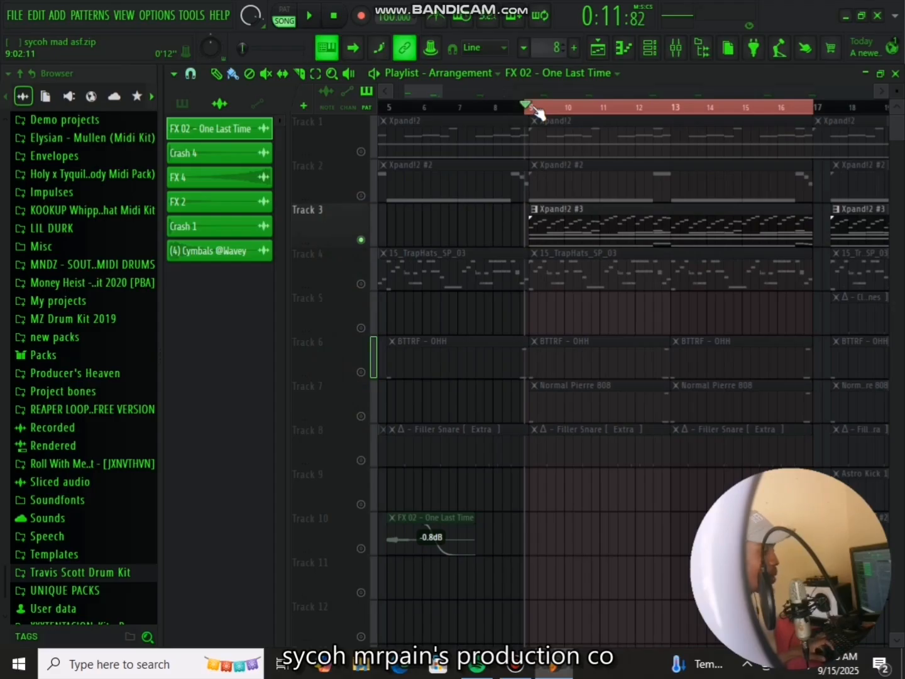
key("space")
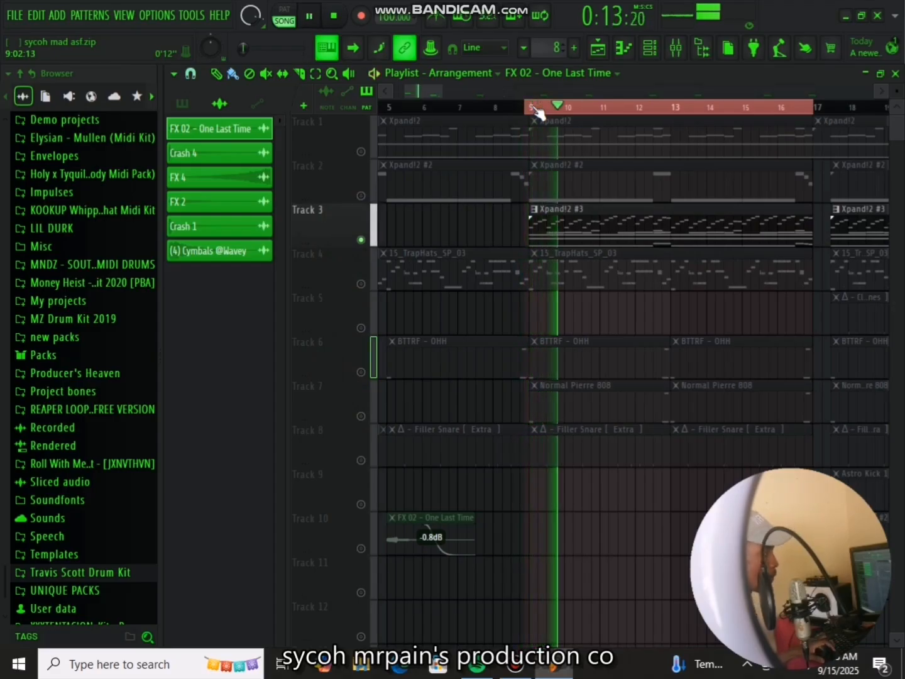
key("space")
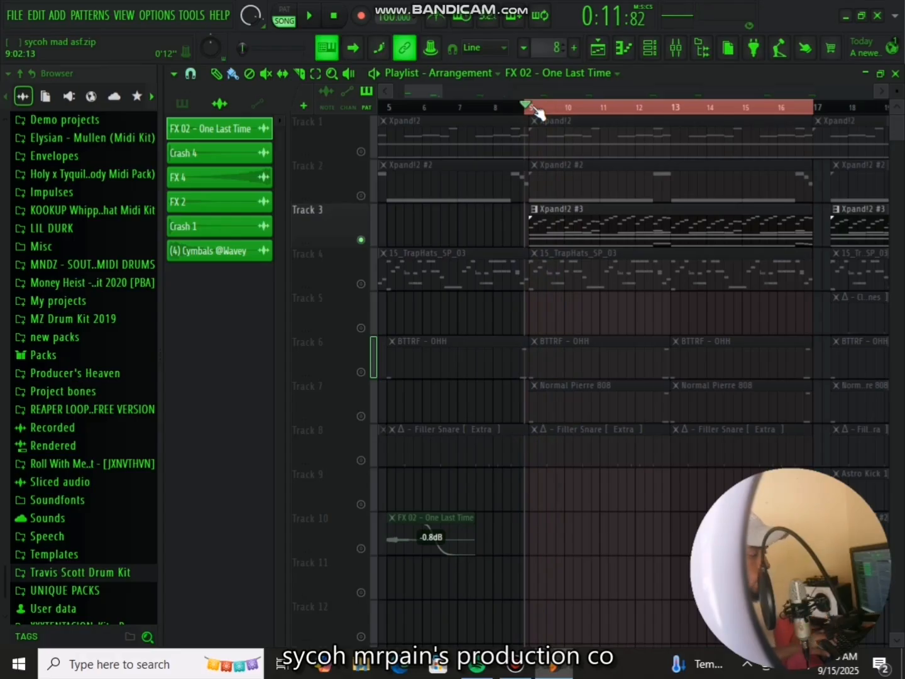
key("space")
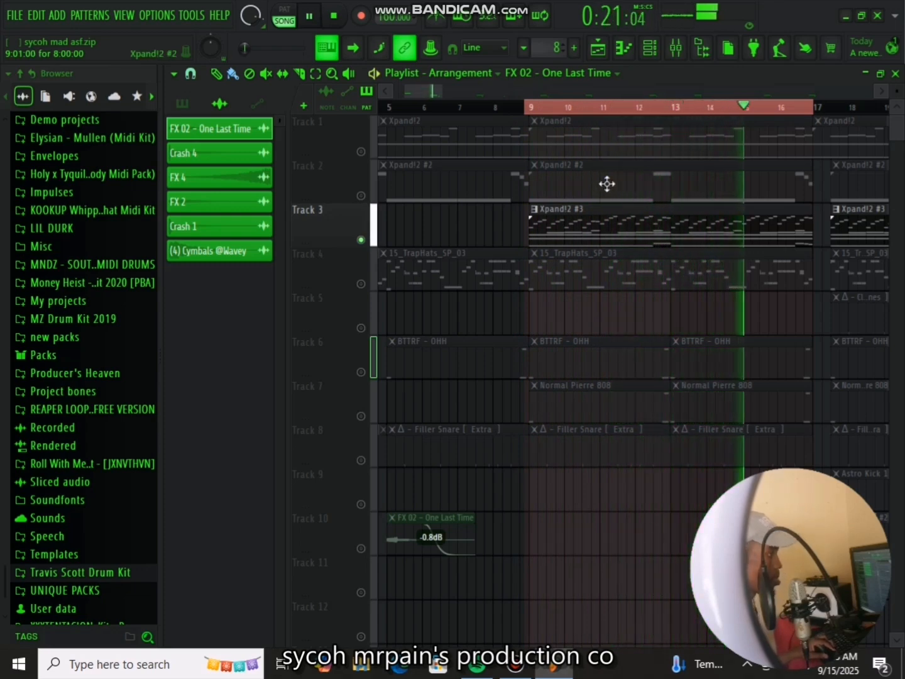
key("space")
Step: Unmute Track 7, audition the Normal Pierre 808 with the Xpand!2 #3 melody, and check the 808's level in the mixer
scroll(559, 223, "down", 3)
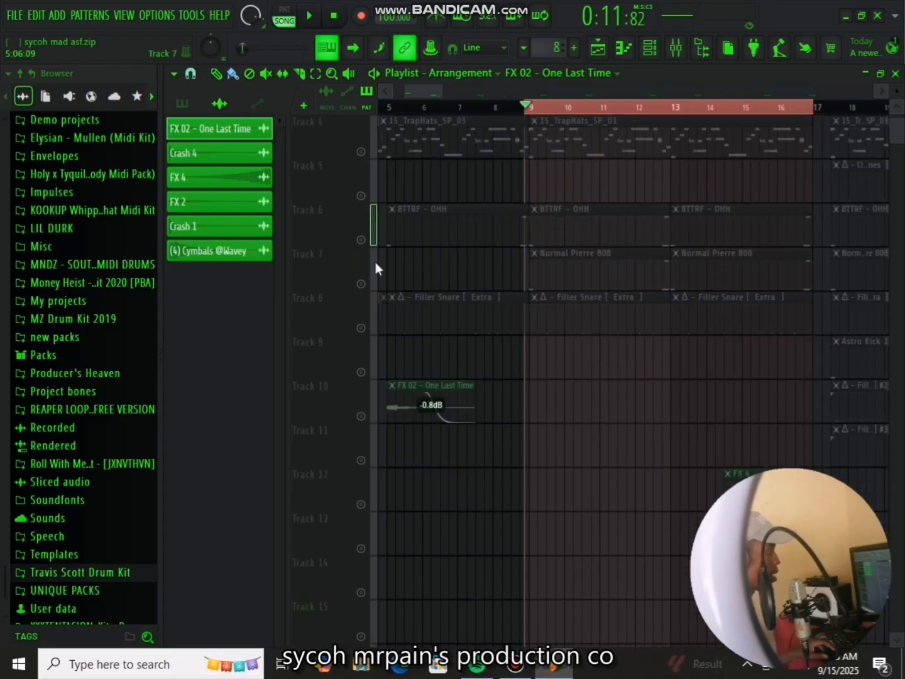
left_click(361, 284)
scroll(389, 257, "up", 3)
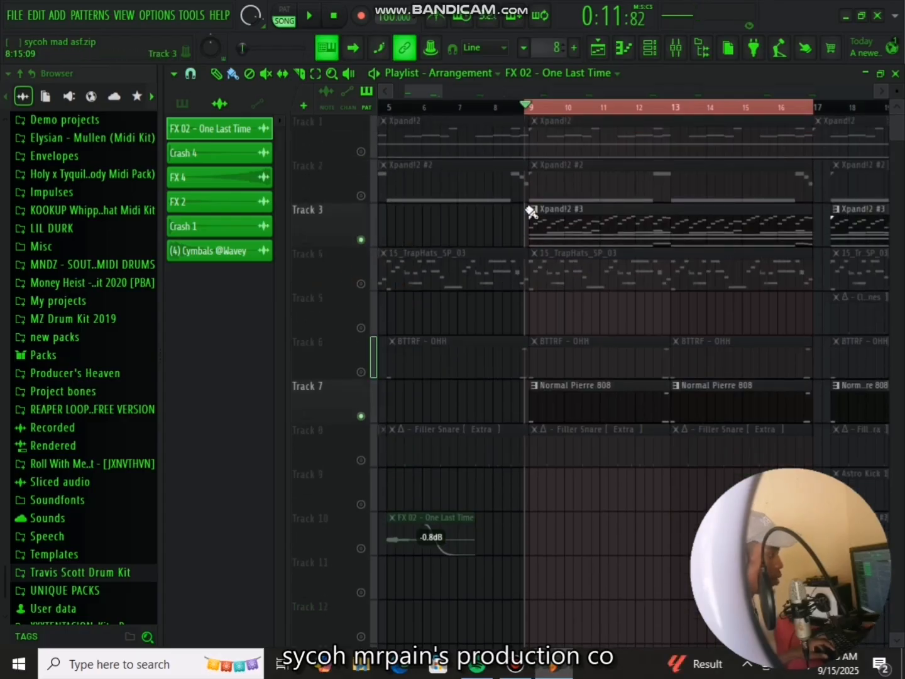
key("space")
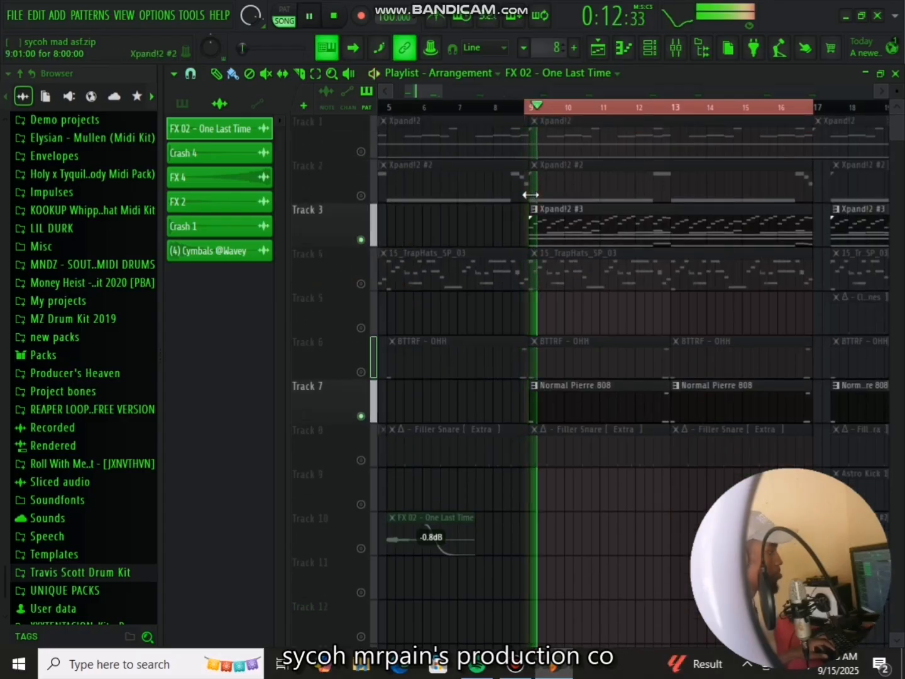
left_click(679, 54)
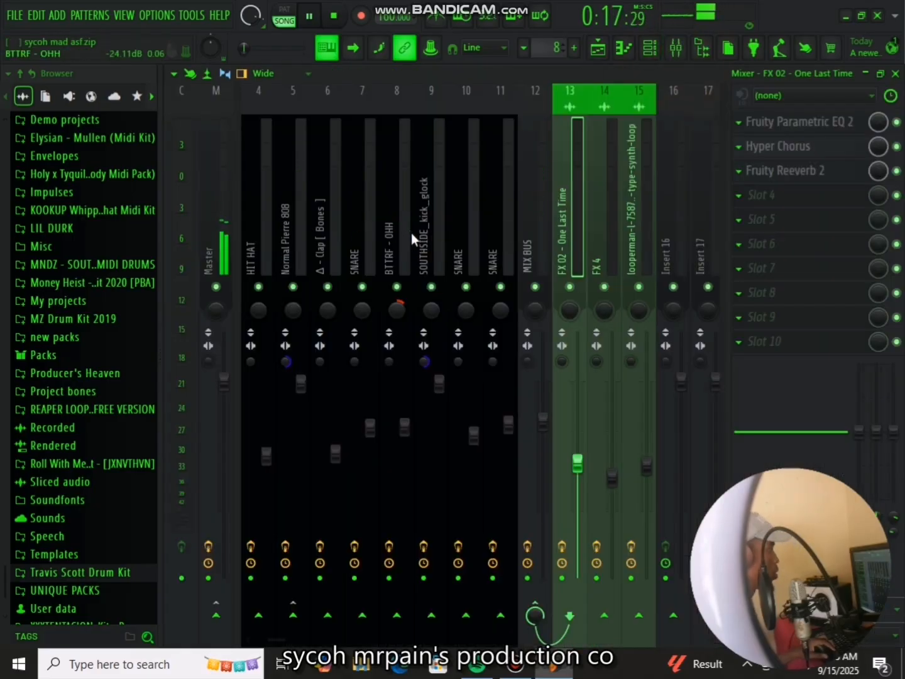
left_click(296, 224)
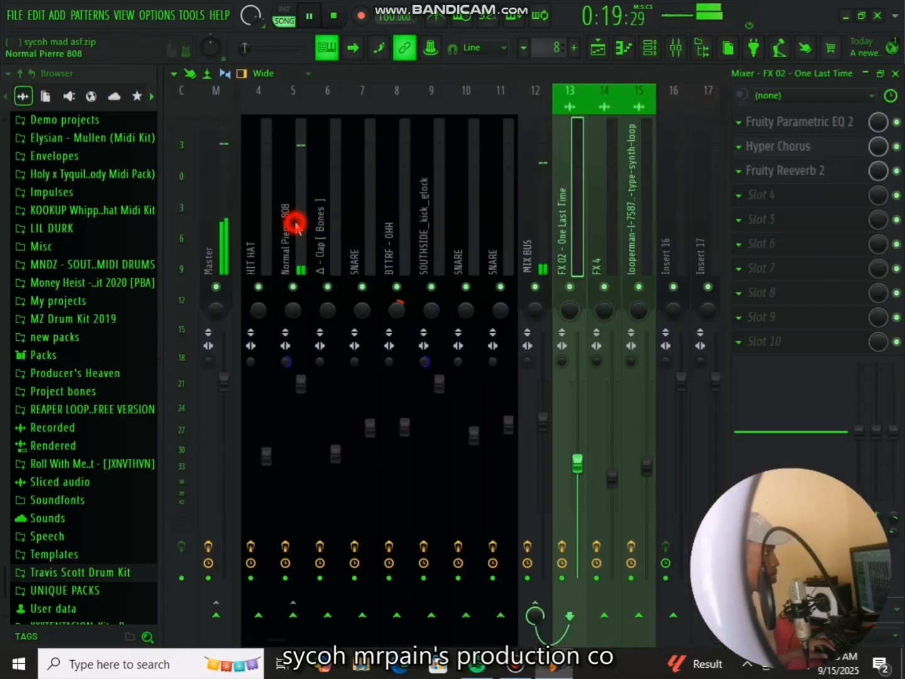
key("space")
Step: Mute Track 3 in the playlist and expand the new packs folder in the browser to look through its samples
left_click(597, 50)
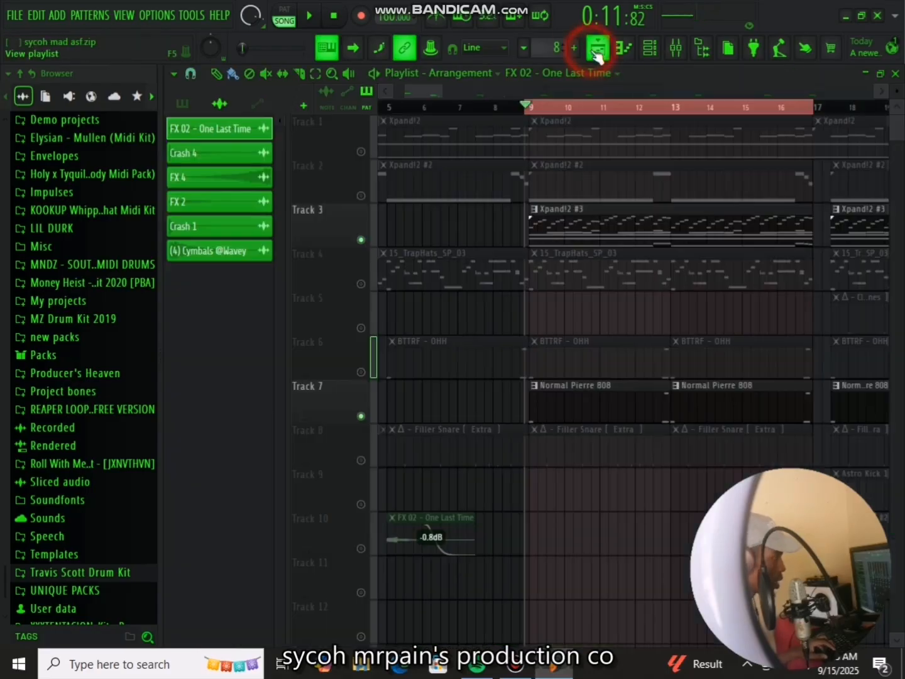
left_click(362, 241)
scroll(9, 368, "down", 1)
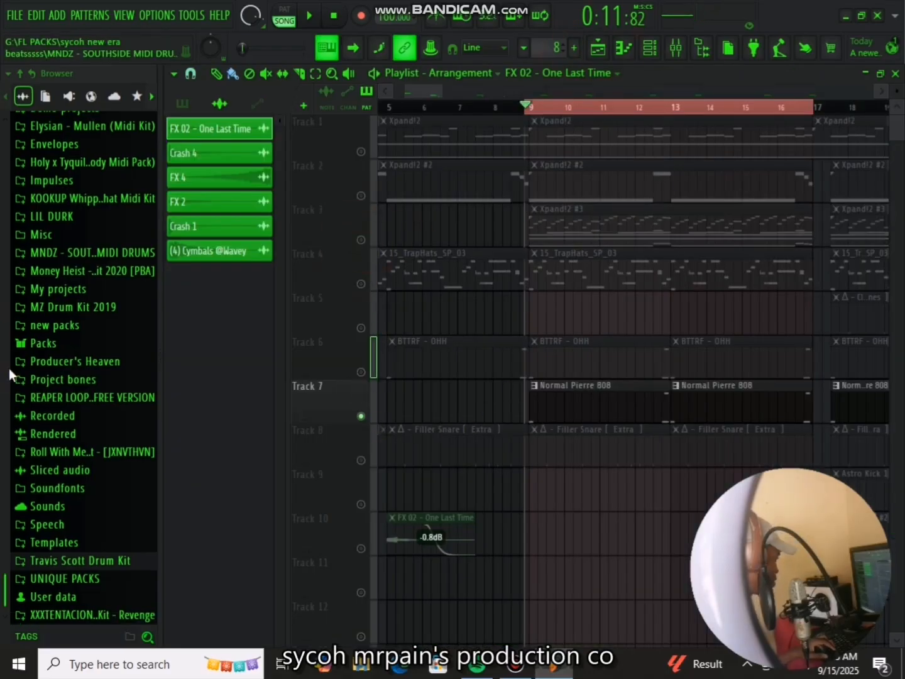
left_click(70, 326)
scroll(75, 327, "down", 5)
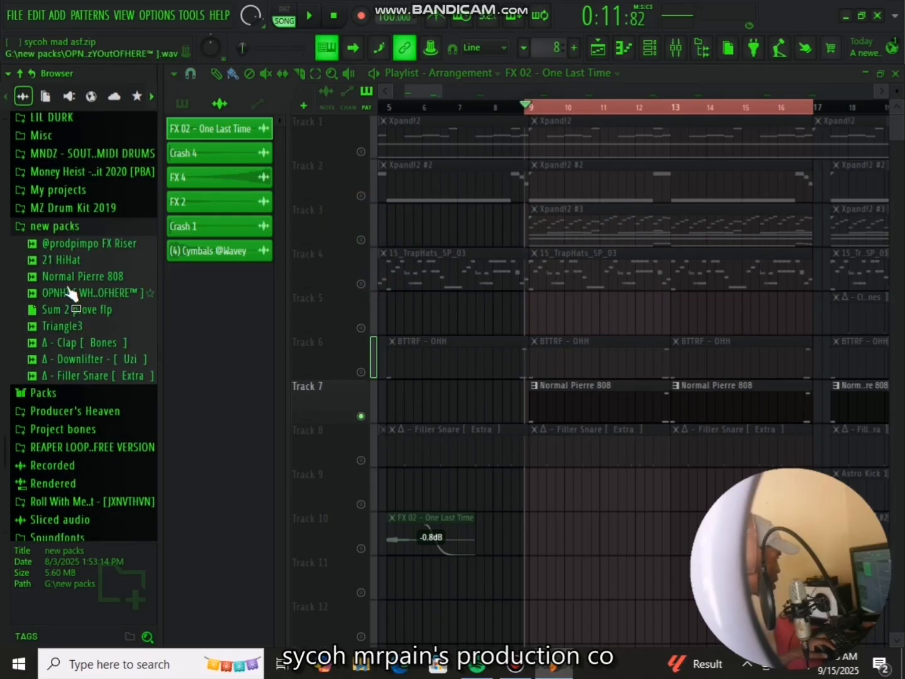
Step: Audition the Normal Pierre 808 sample from the new packs folder and inspect the Fruity Limiter on its mixer insert
left_click(83, 277)
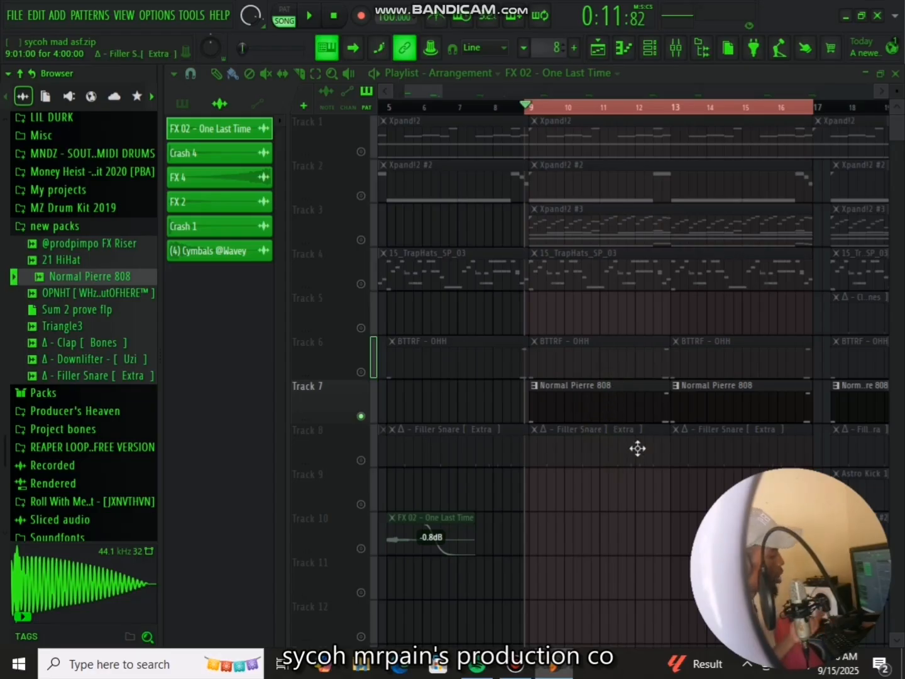
left_click(676, 47)
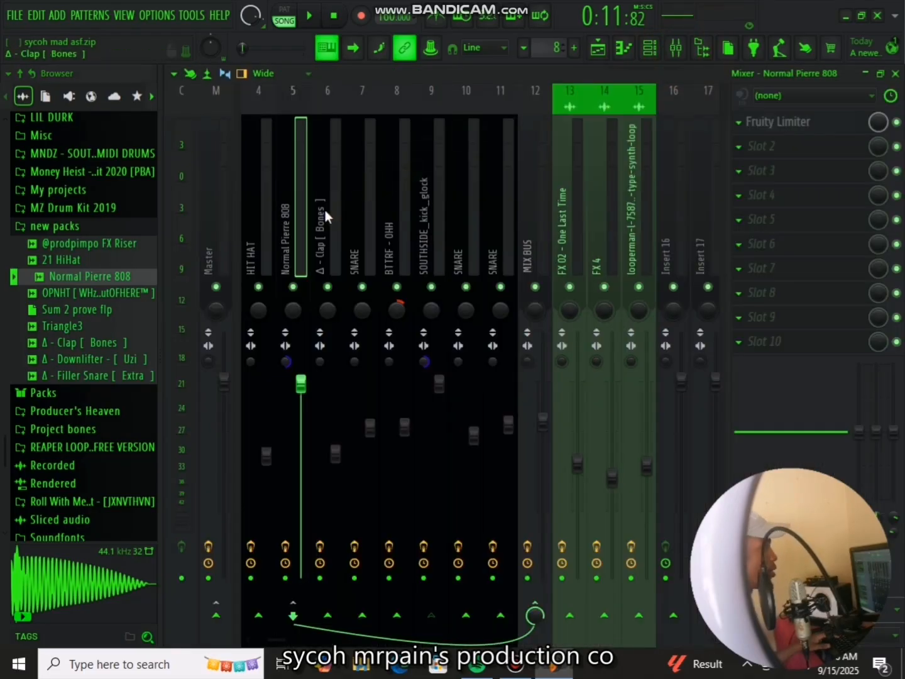
left_click(778, 121)
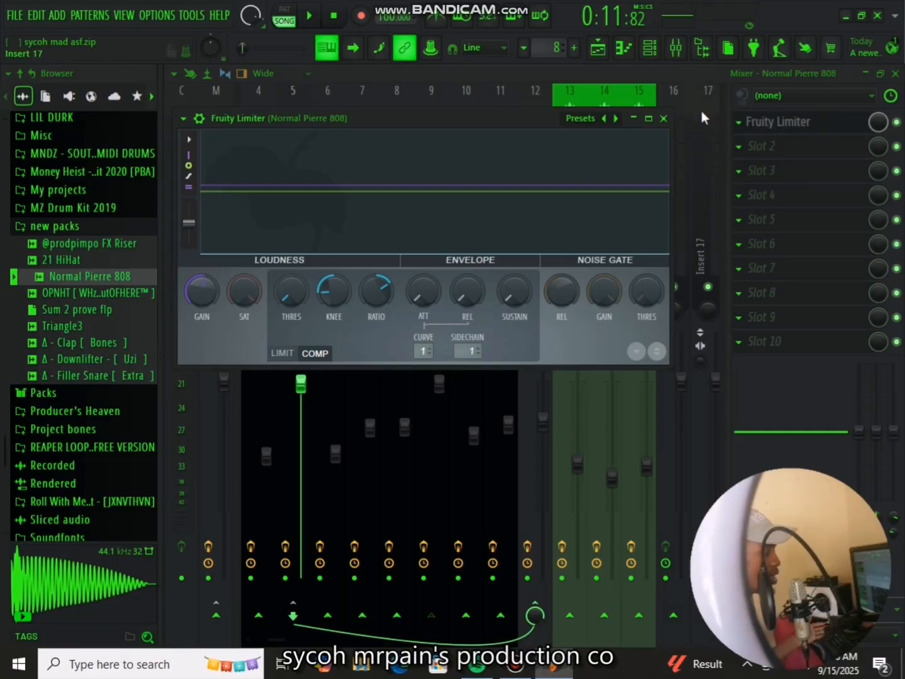
left_click(664, 119)
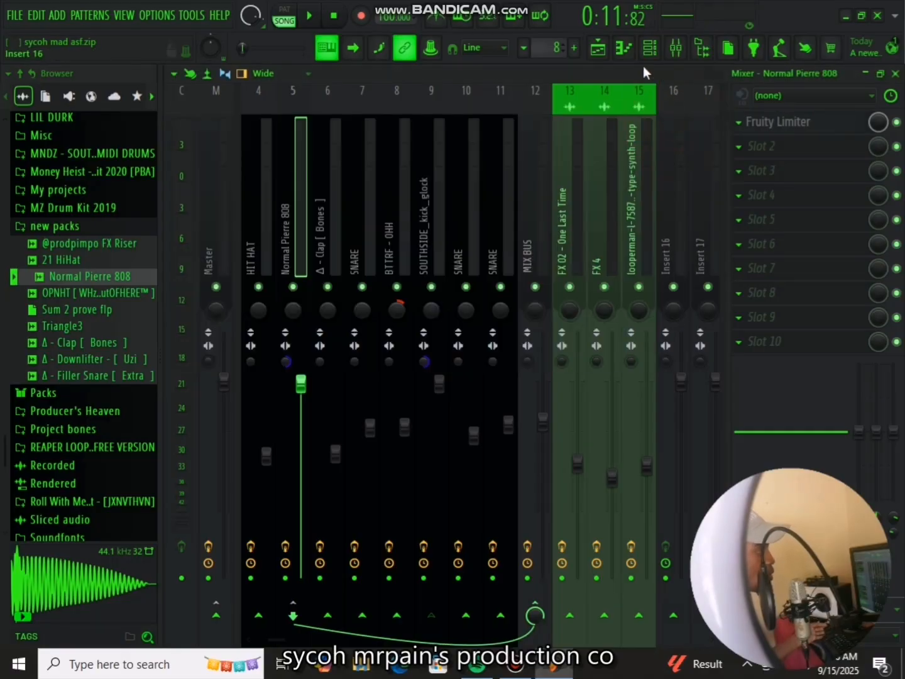
left_click(598, 47)
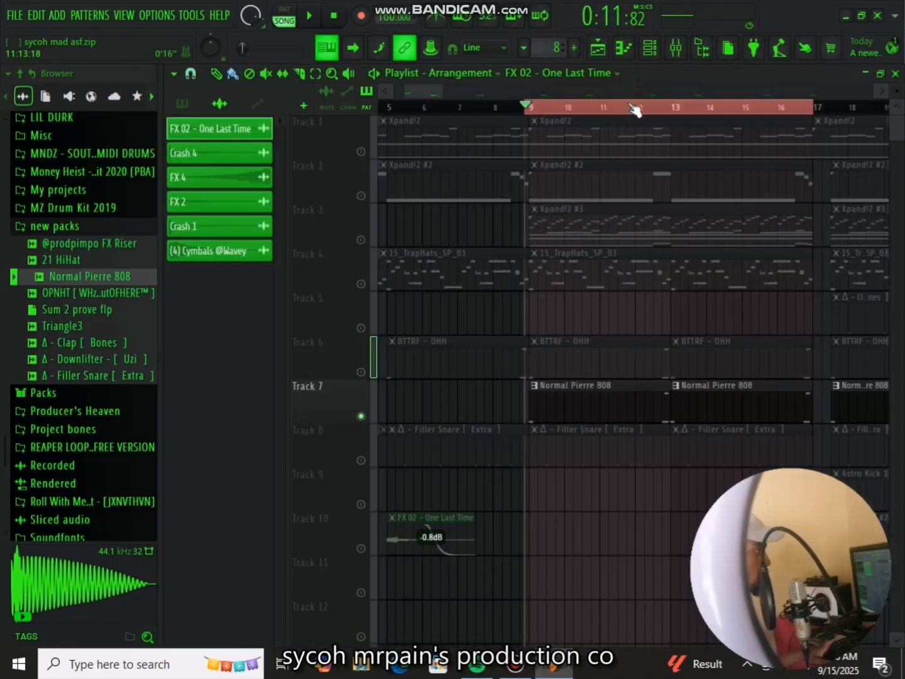
Step: Set the playlist time selection to bars 1 to 17 and unsolo Track 7 so every track is unmuted
left_click_drag(521, 107, 638, 110)
left_click(660, 107)
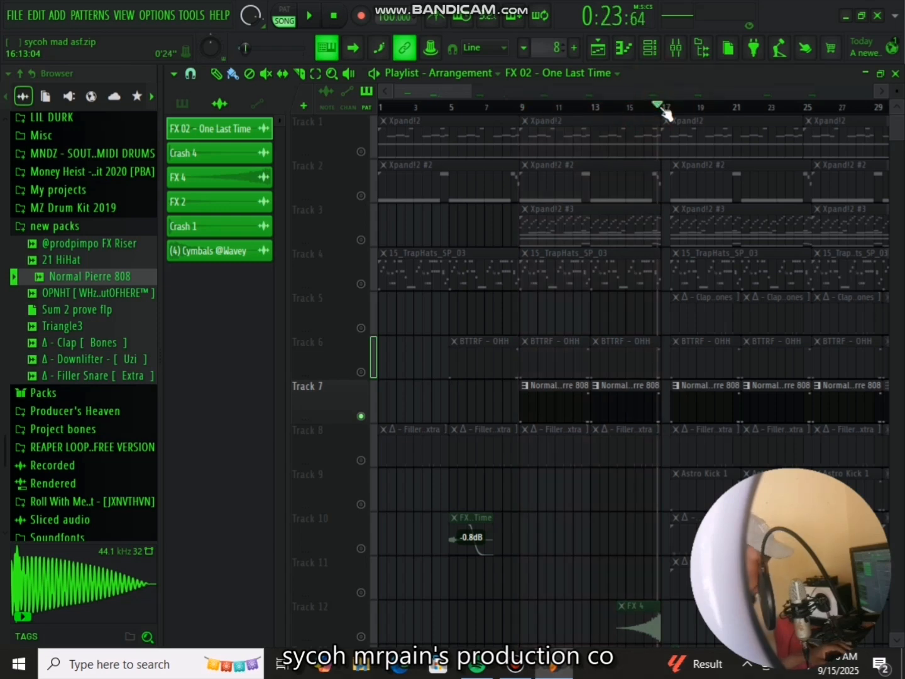
left_click_drag(665, 111, 323, 127)
right_click(362, 415)
right_click(362, 415)
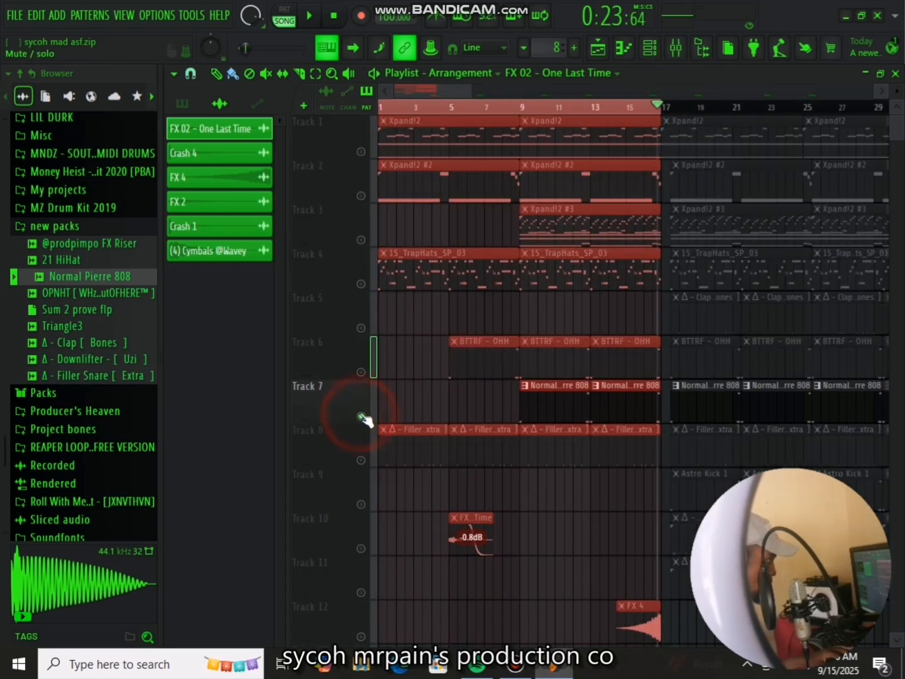
right_click(361, 415)
left_click(613, 558)
Step: Find the FX 4 clip on Track 12 and inspect the Fruity Parametric EQ 2 curve on its mixer insert
scroll(659, 427, "down", 7)
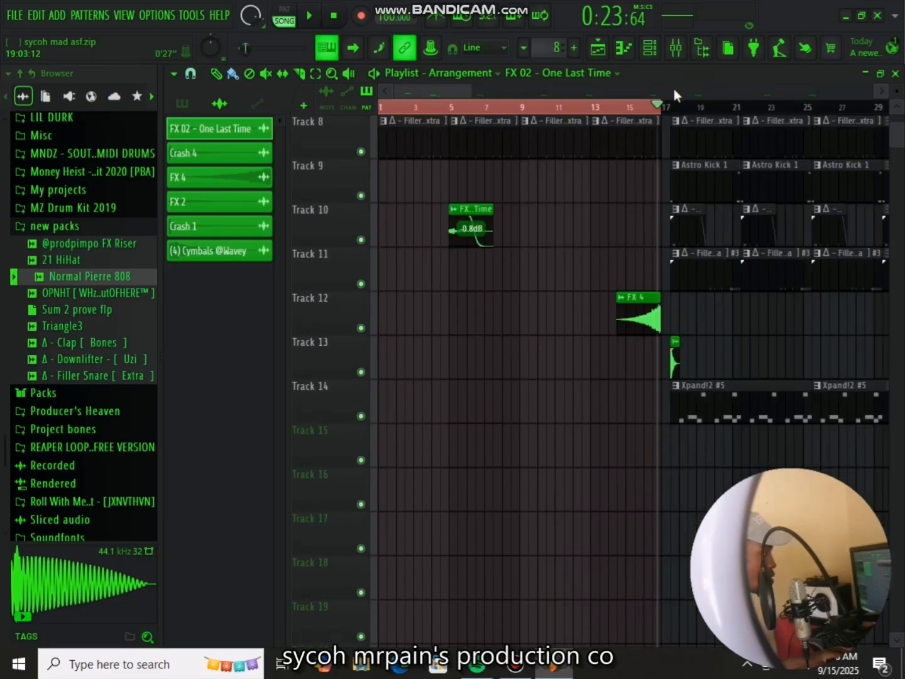
scroll(674, 88, "up", 6)
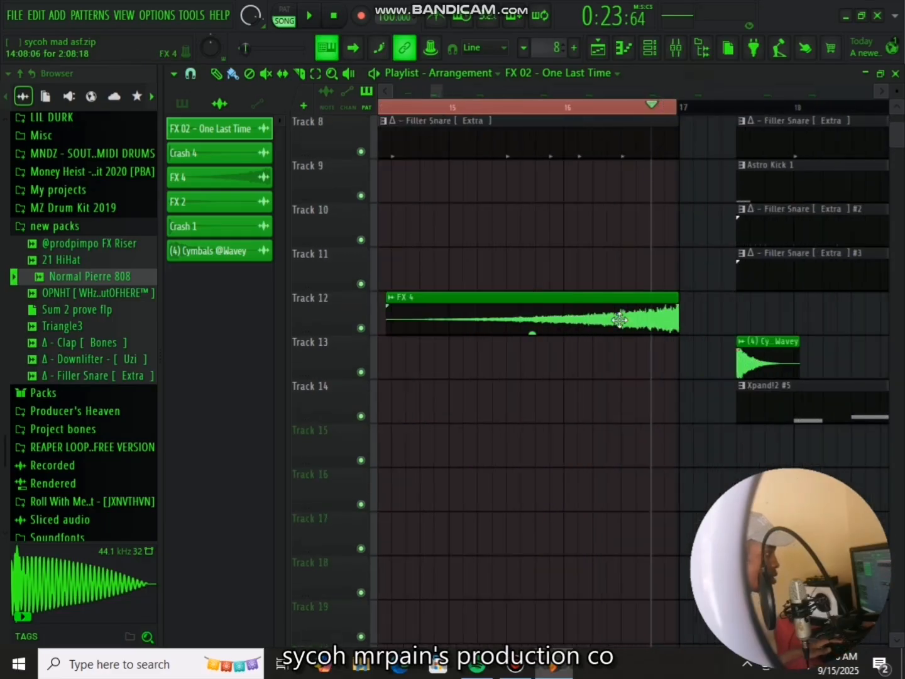
double_click(620, 319)
left_click(709, 249)
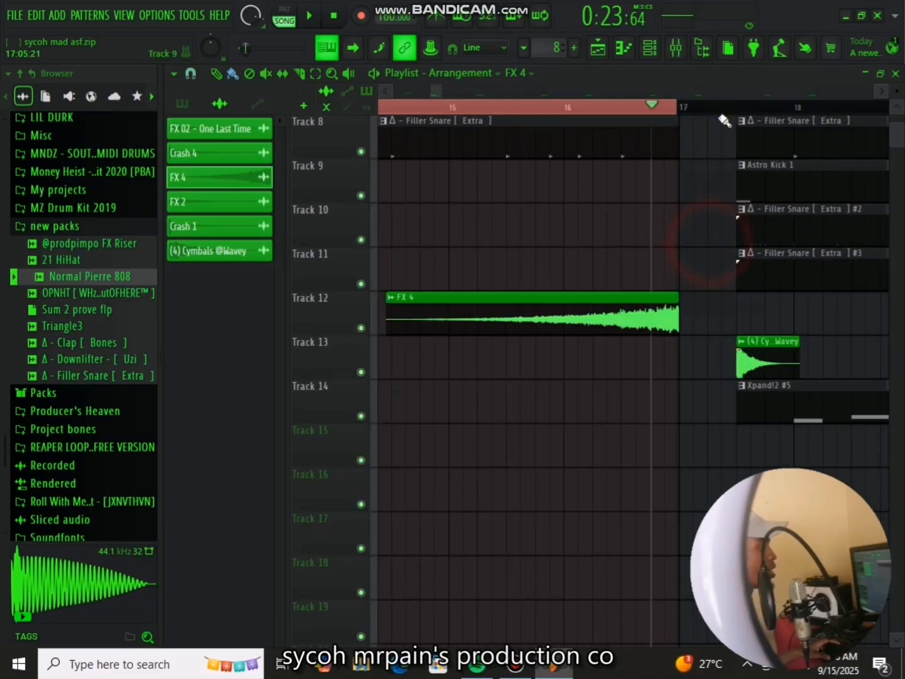
left_click(675, 48)
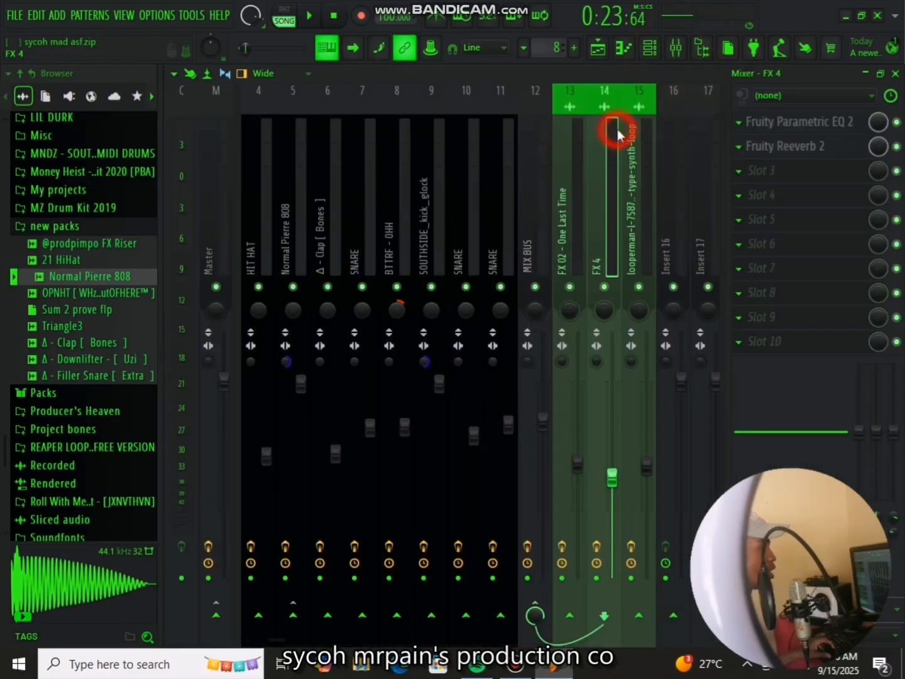
left_click(764, 122)
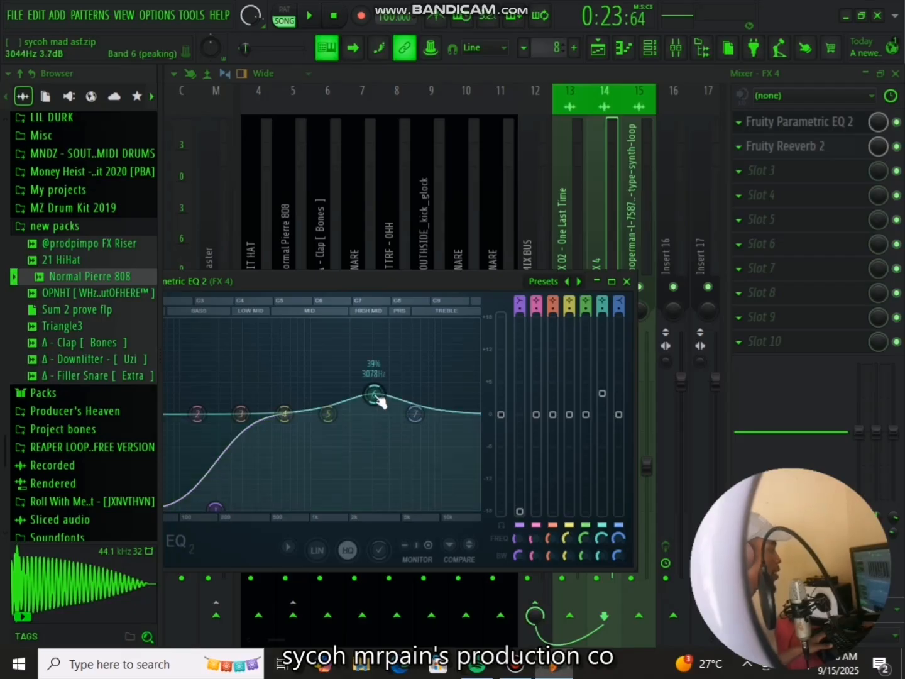
left_click(627, 281)
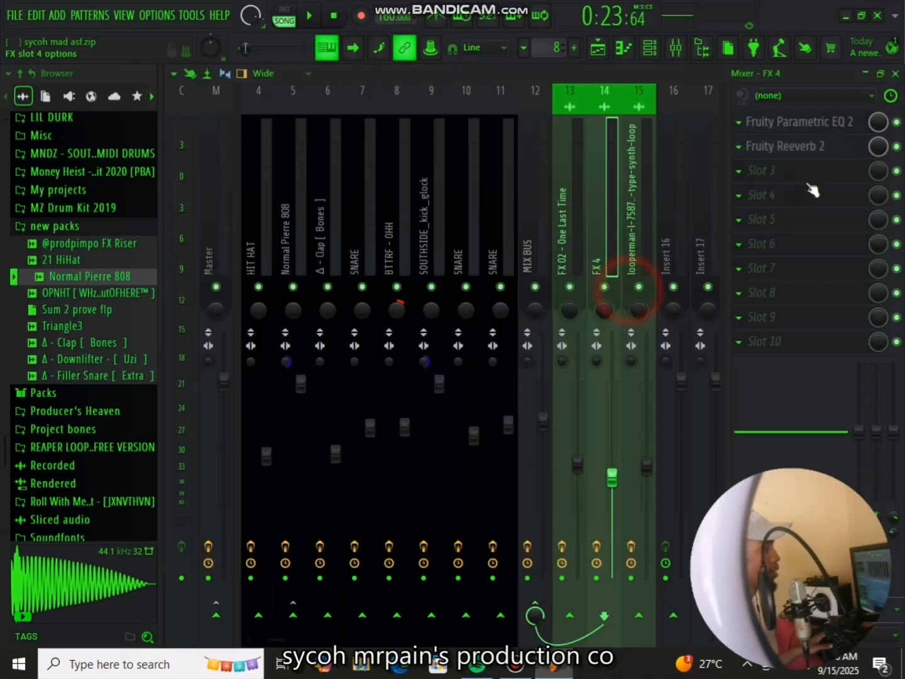
Step: Check the wet level of Fruity Reeverb 2 on the FX 4 insert and undo the last change
left_click(818, 146)
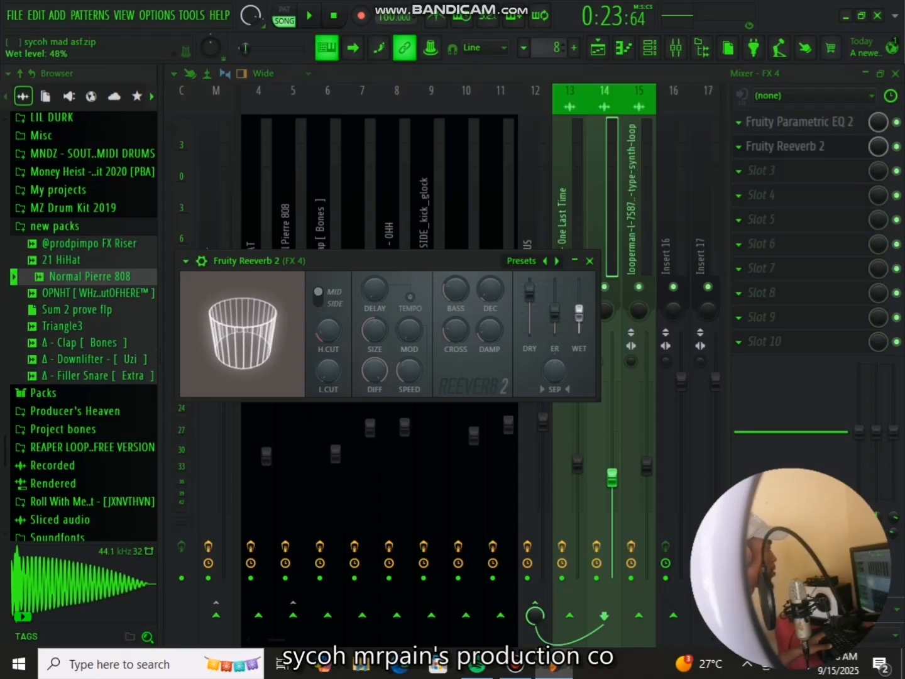
key("ctrl+z")
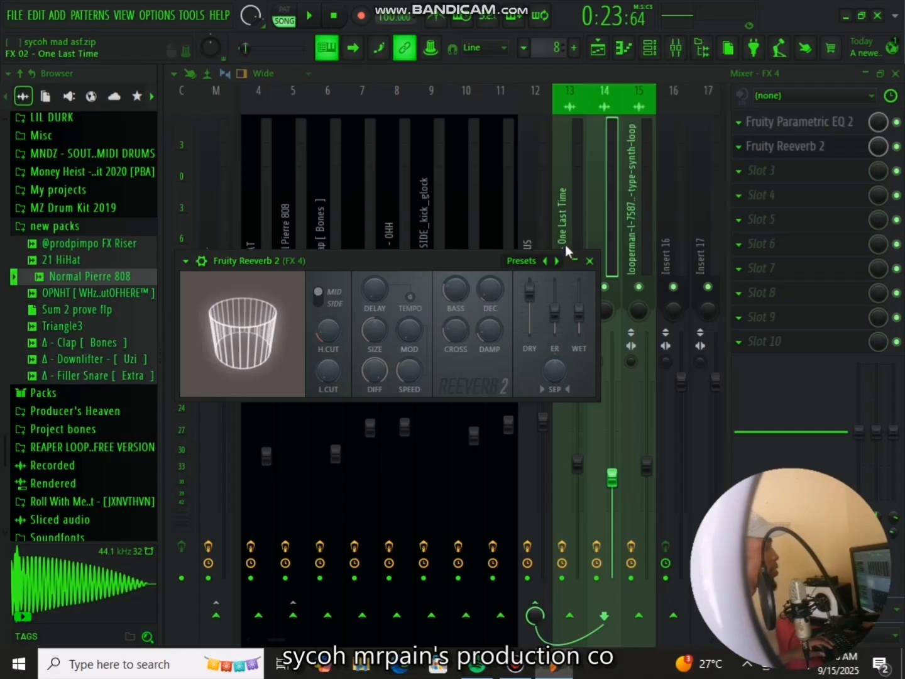
left_click(590, 261)
left_click(600, 48)
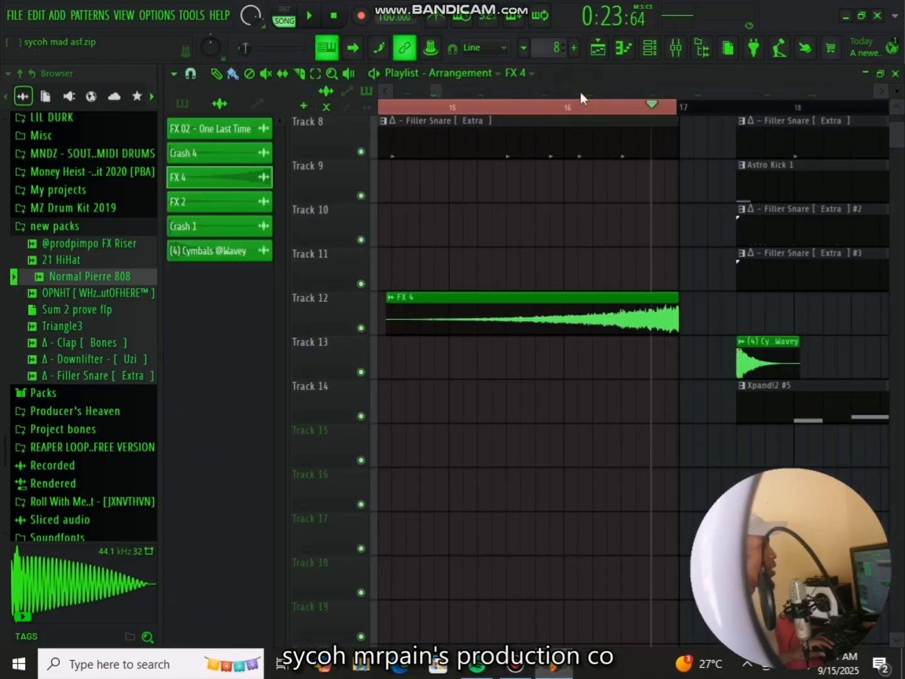
Step: Audition the full beat from bar 1 with all tracks on, and clear the playlist time selection
scroll(582, 119, "down", 4)
scroll(584, 126, "up", 5)
scroll(566, 146, "down", 6, "ctrl")
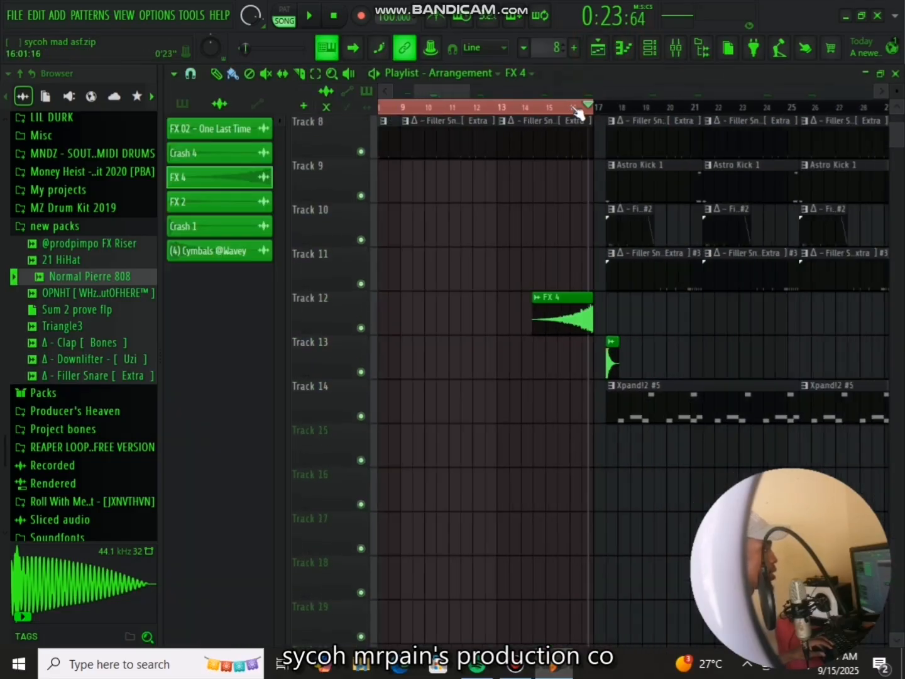
scroll(398, 151, "up", 5)
left_click(382, 107)
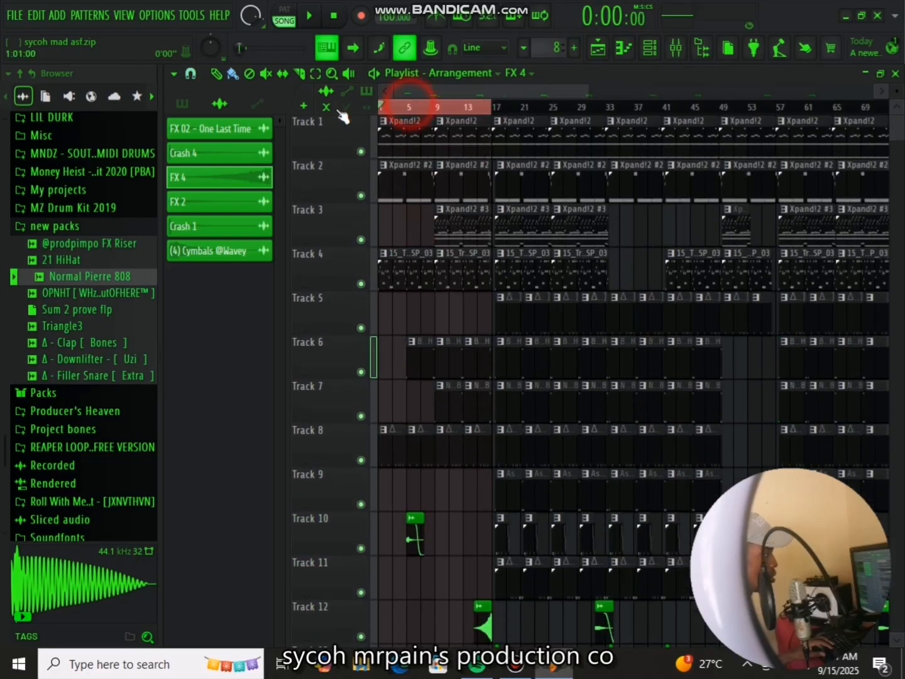
key("space")
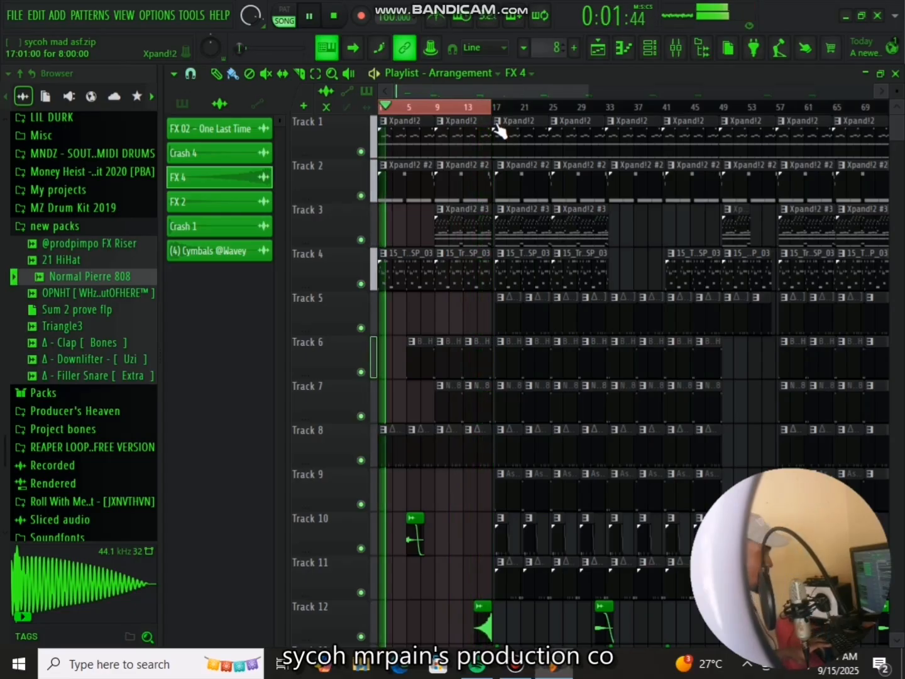
key("space")
left_click(470, 114)
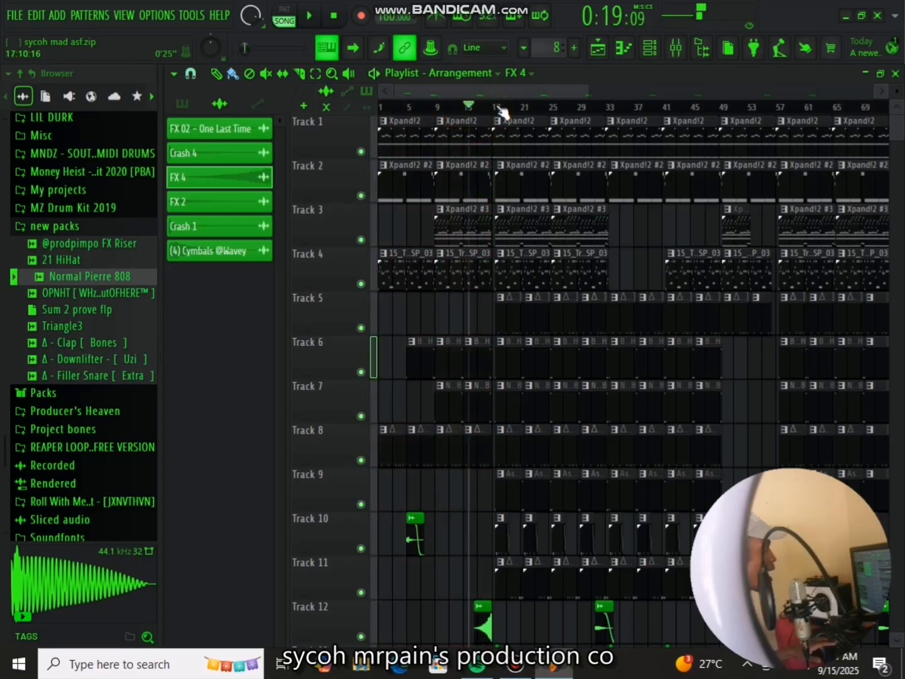
Step: Examine the gap in the arrangement after bar 17 and the clips that enter there on Tracks 1 to 14
scroll(500, 115, "up", 2)
scroll(496, 111, "up", 3)
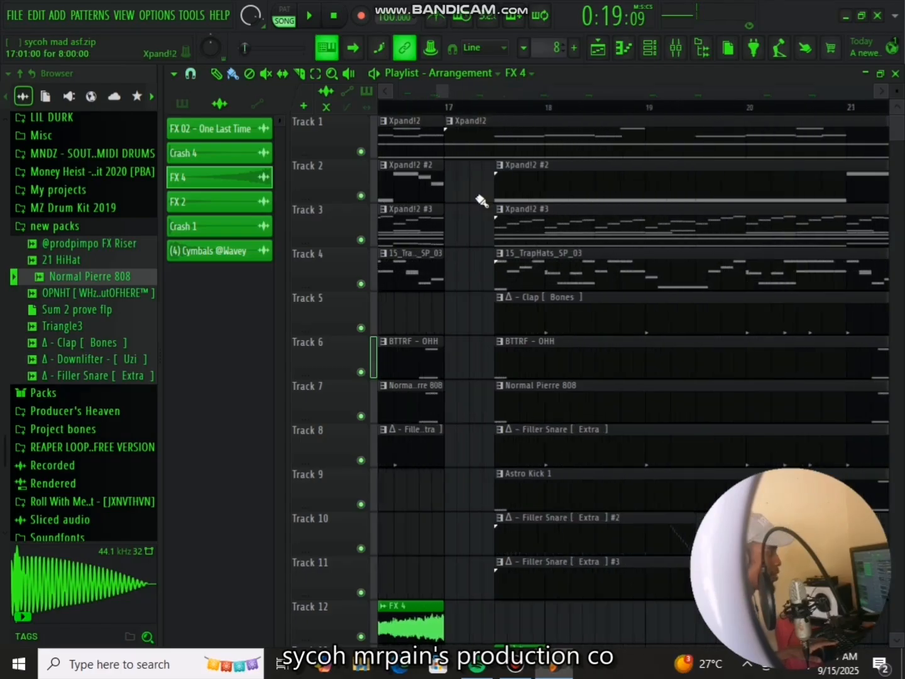
scroll(481, 201, "down", 3)
scroll(481, 220, "up", 3)
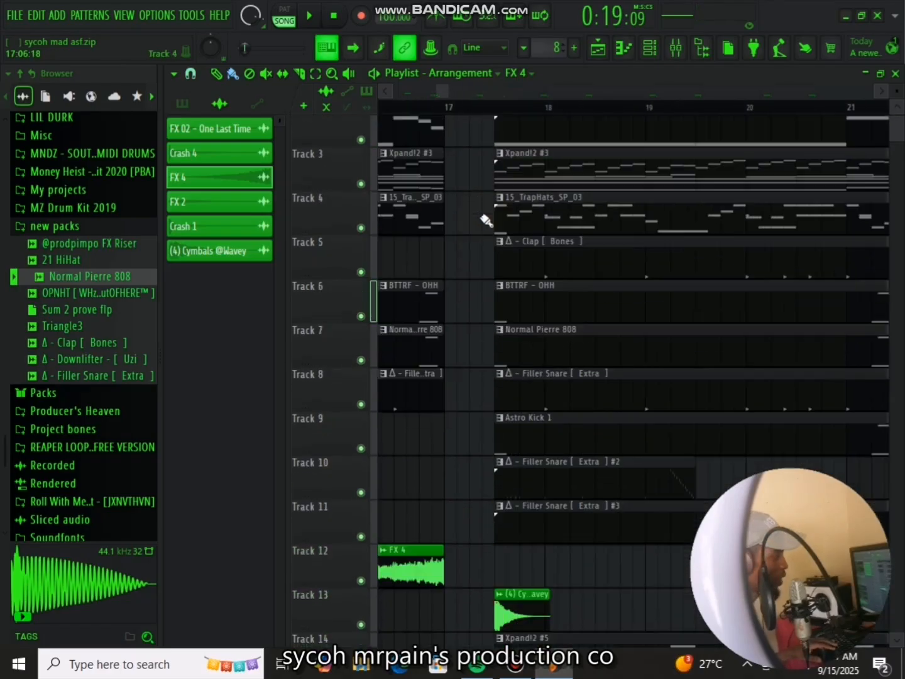
scroll(484, 220, "down", 2)
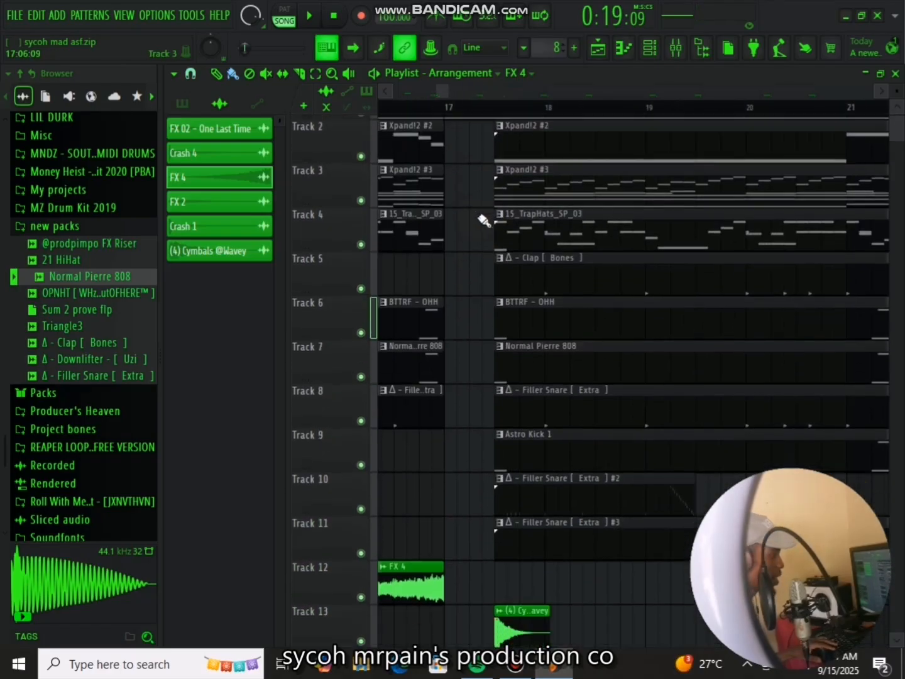
scroll(479, 116, "down", 3)
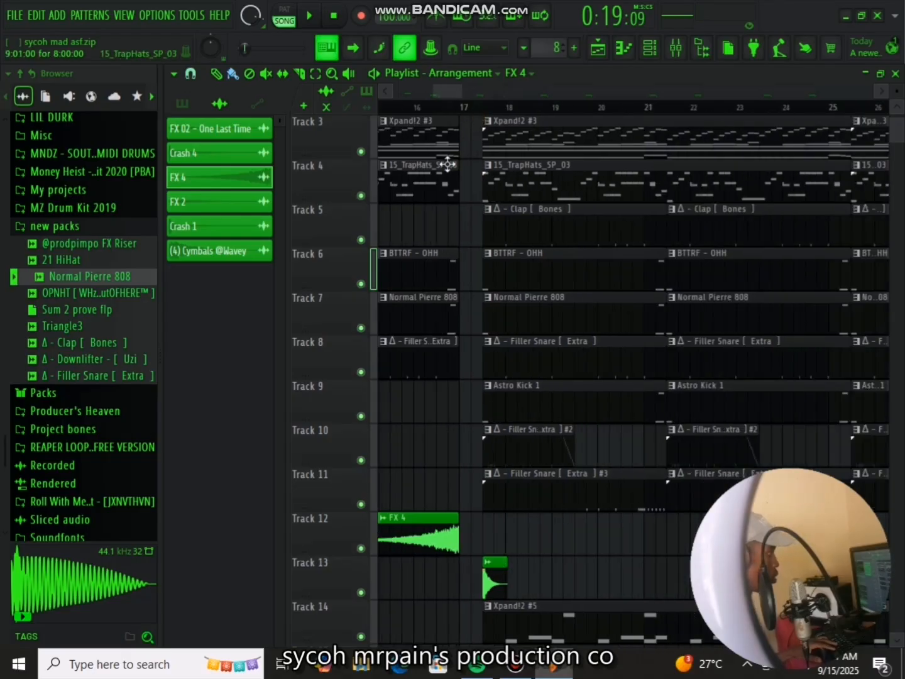
scroll(465, 150, "up", 2)
scroll(497, 152, "down", 3)
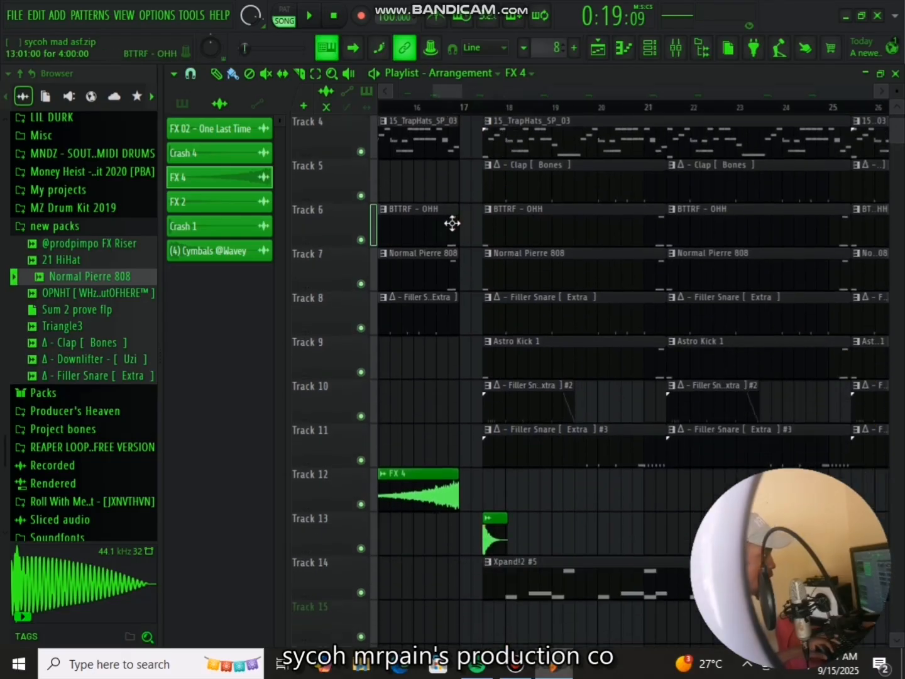
Step: Leave only Track 9 with the Astro Kick 1 clips unmuted and place the playhead at bar 17
left_click(361, 240)
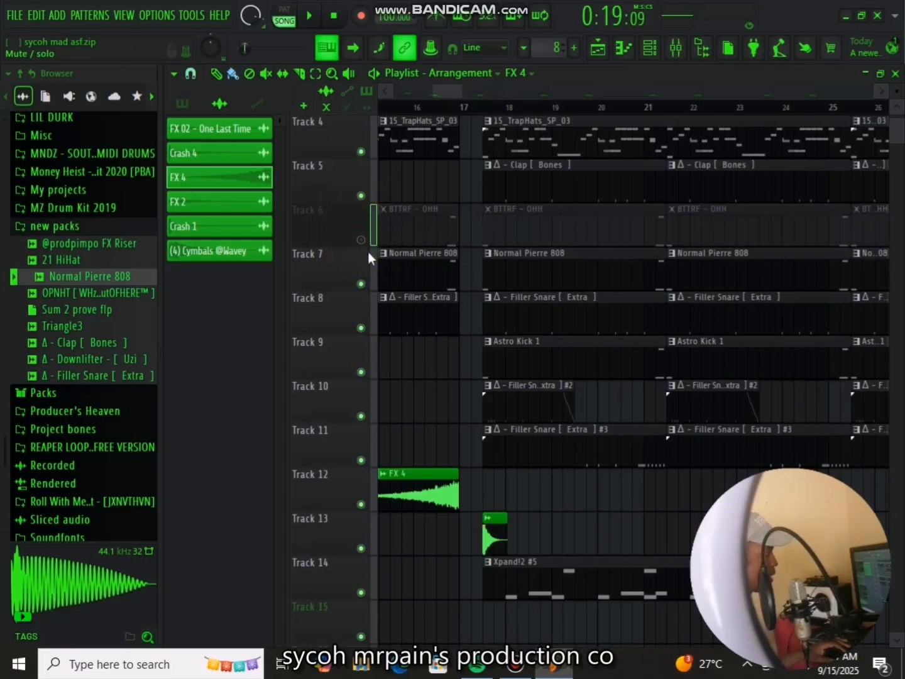
right_click(368, 277)
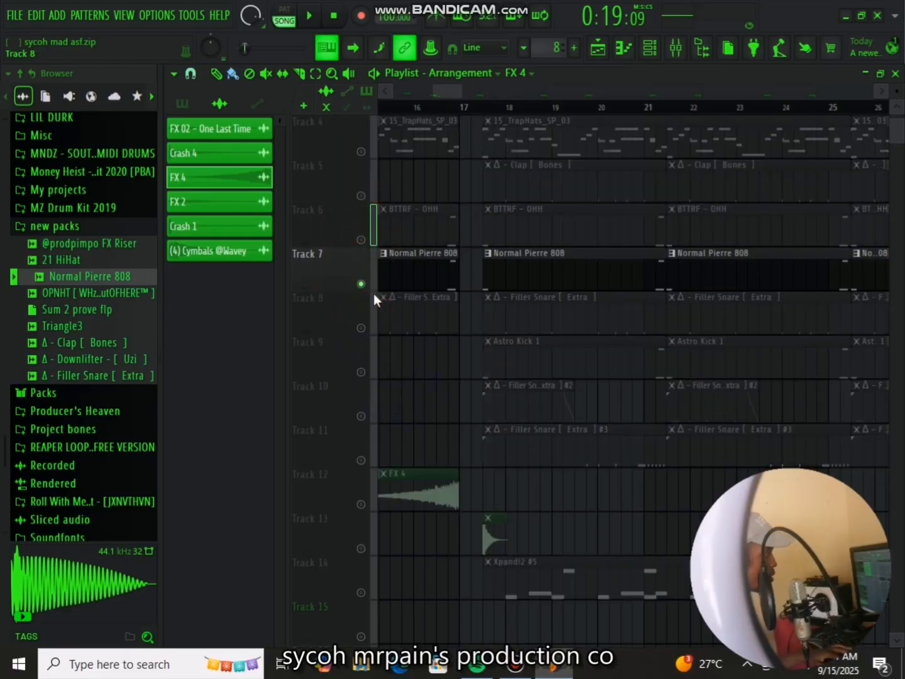
left_click(361, 285)
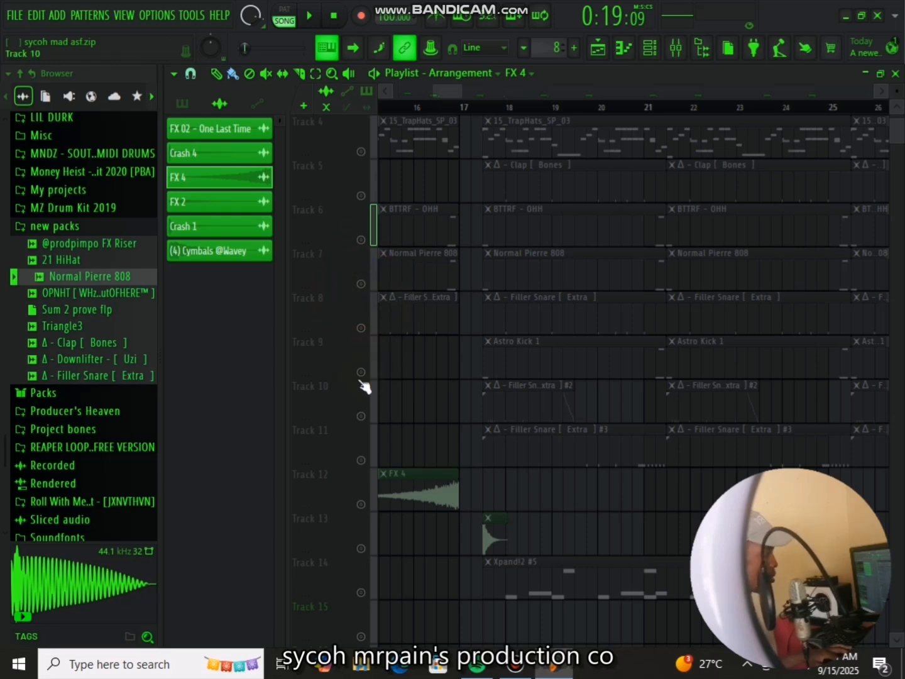
left_click(362, 372)
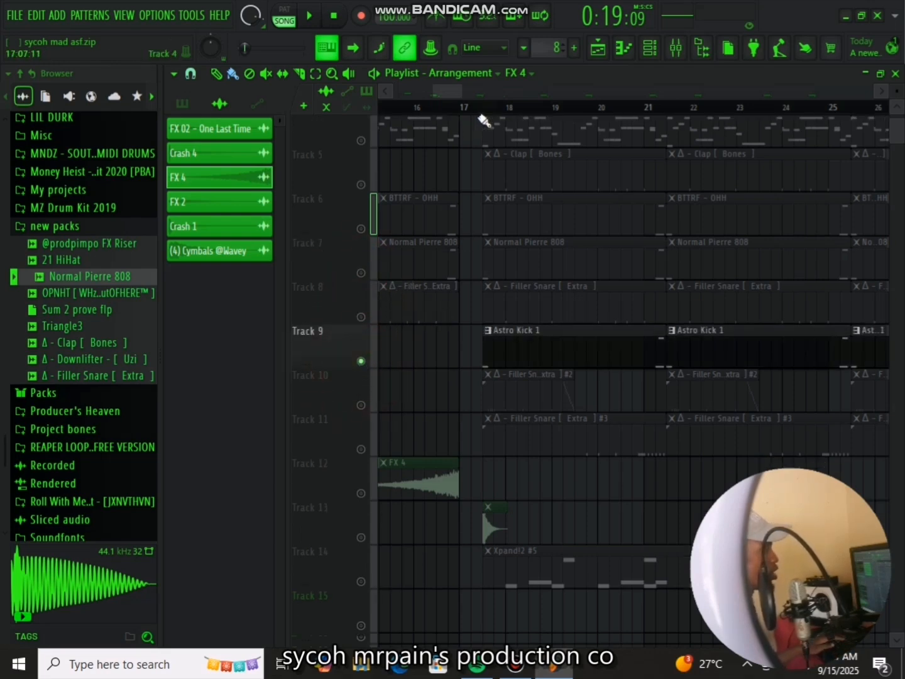
scroll(488, 123, "down", 4)
scroll(493, 123, "up", 4)
scroll(493, 120, "down", 2)
left_click(478, 108)
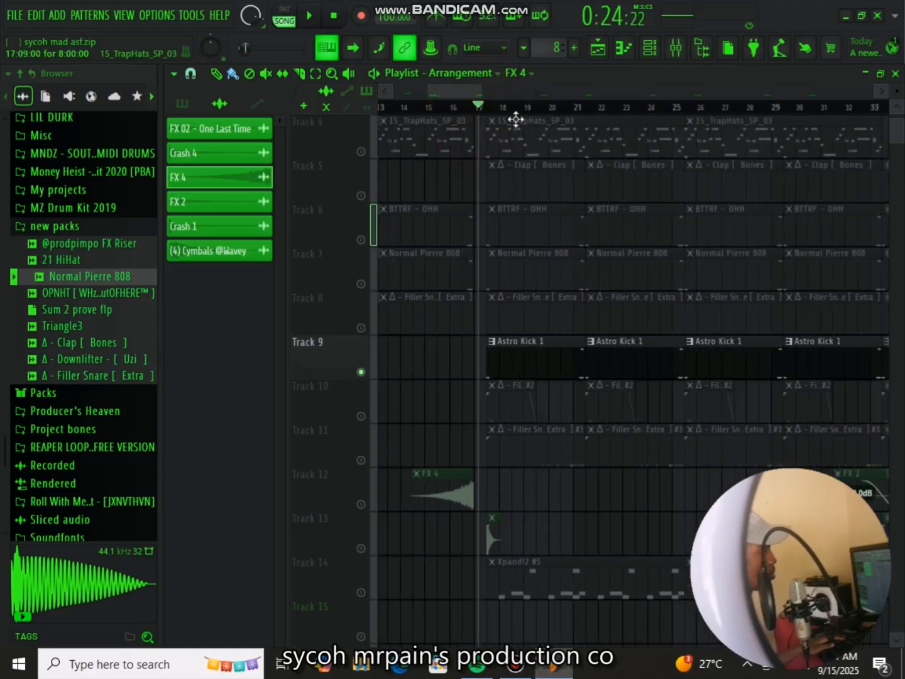
Step: Play the soloed Astro Kick 1 track around bar 17 and check its level in the mixer
scroll(516, 120, "up", 2)
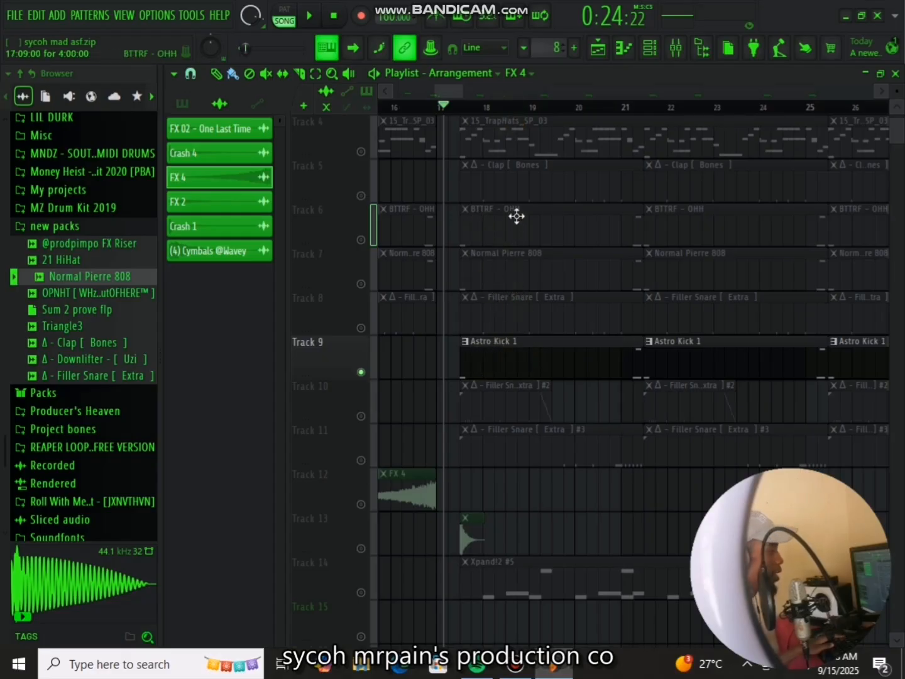
scroll(535, 118, "down", 2)
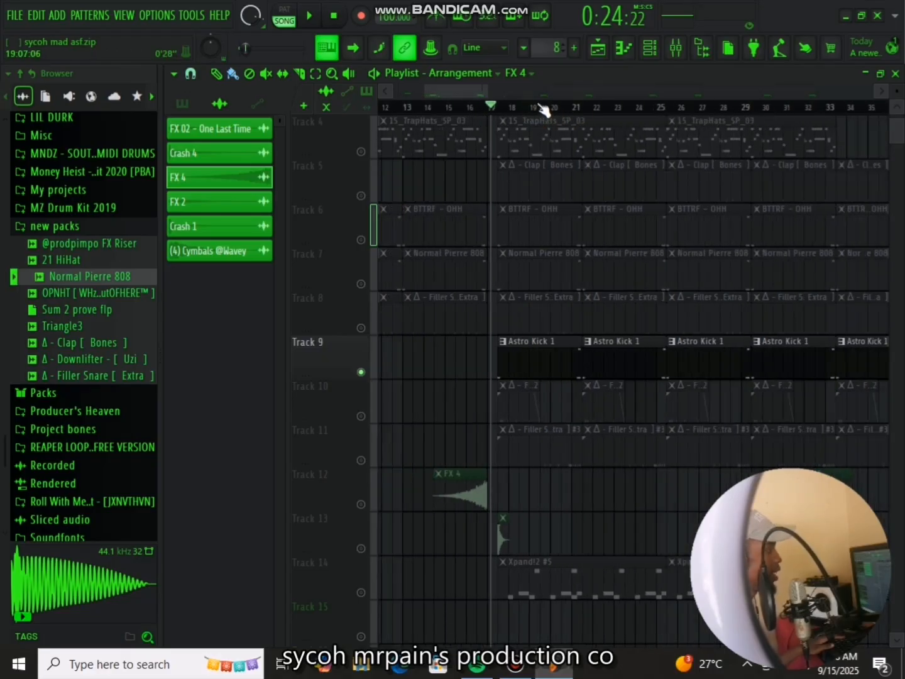
left_click_drag(473, 93, 480, 91)
key("space")
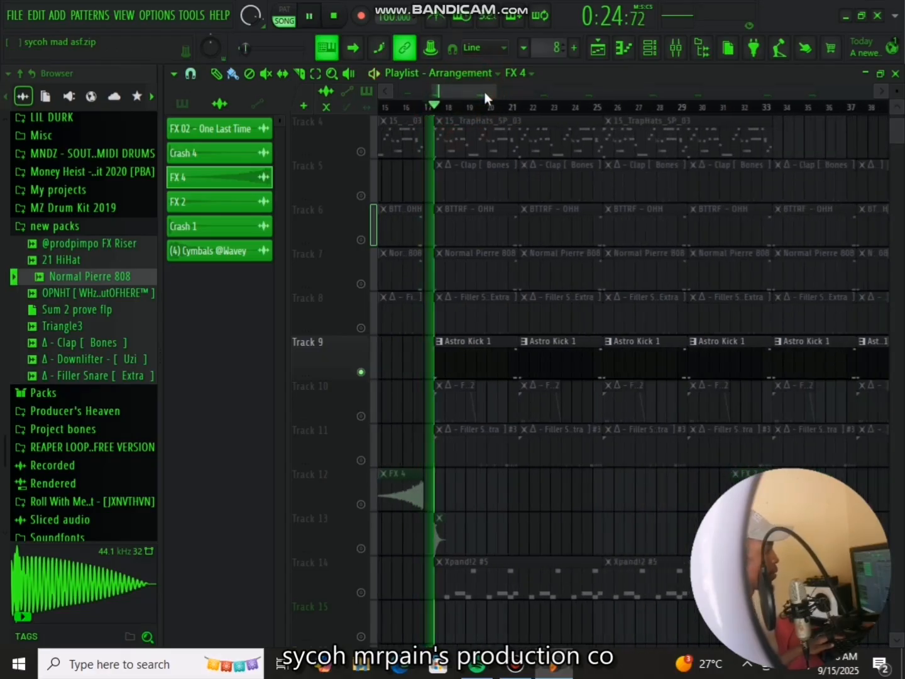
left_click(680, 55)
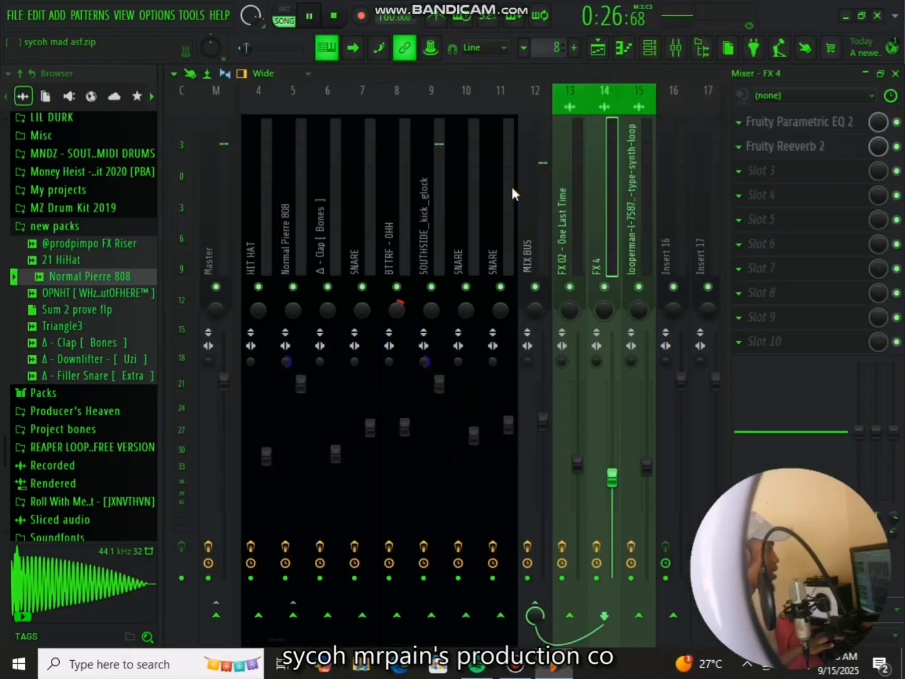
key("space")
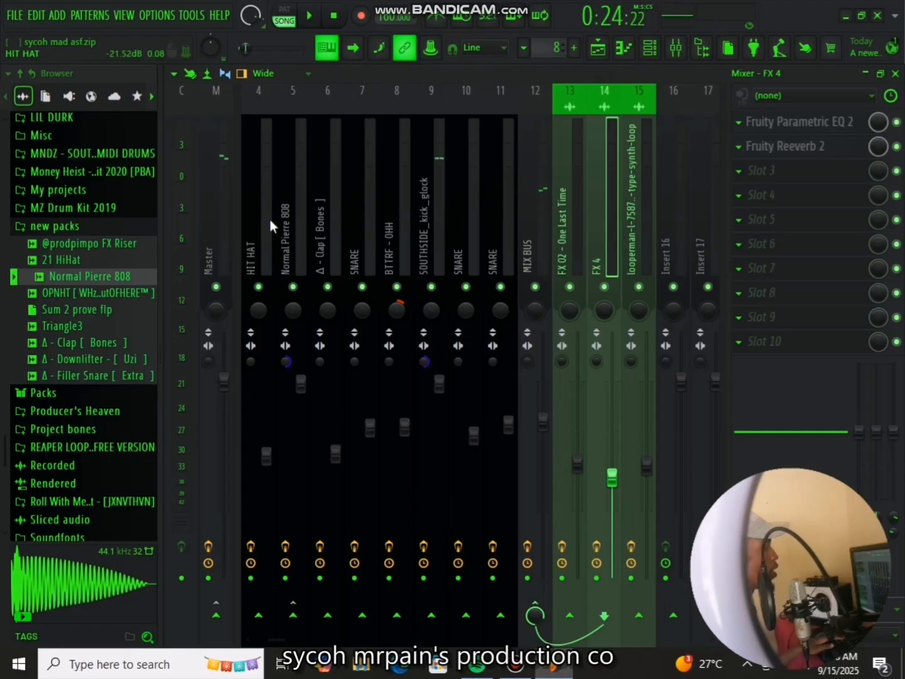
Step: Reset the Normal Pierre 808 mixer track's stereo separation, ending with it set to 100% merged
scroll(269, 221, "up", 3)
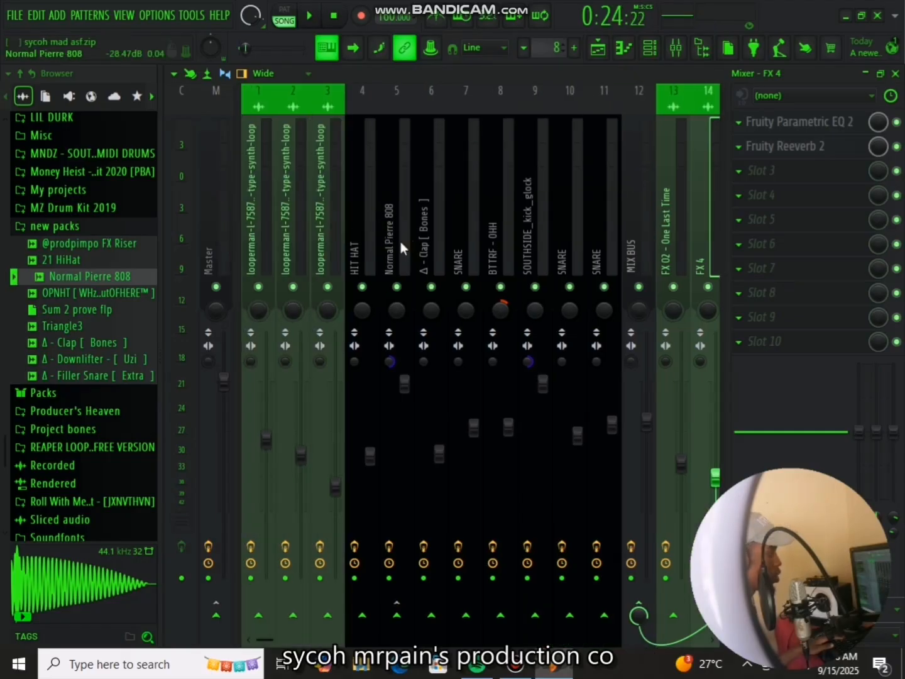
left_click(391, 363)
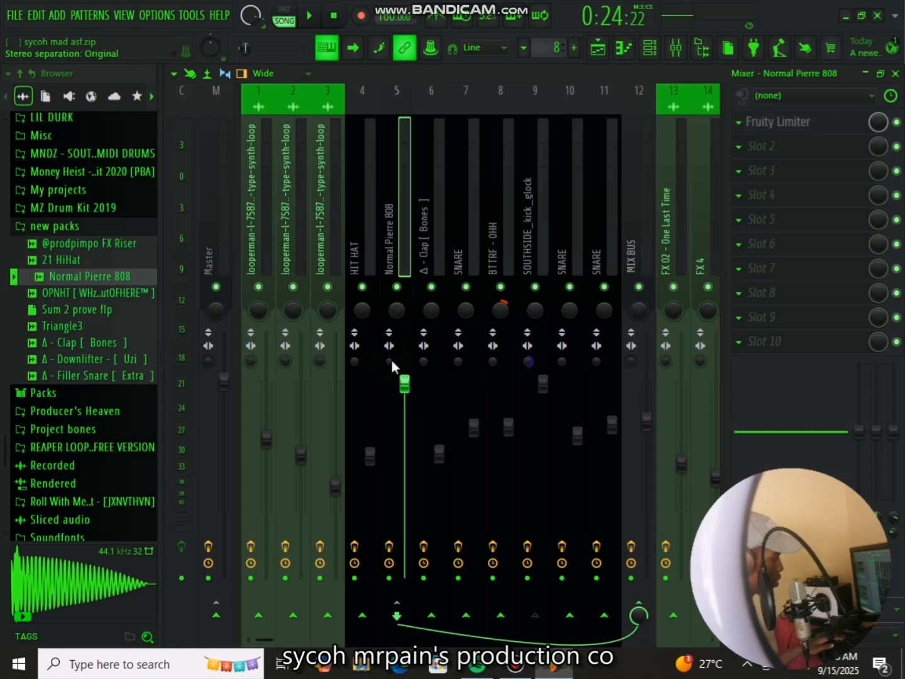
left_click_drag(391, 361, 391, 403)
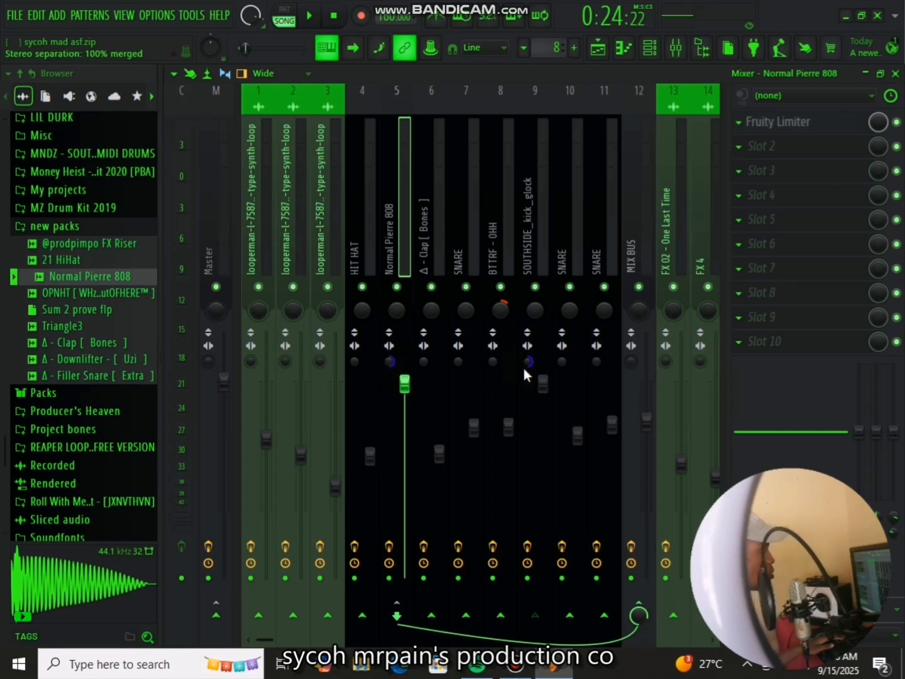
Step: Play the SOUTHSIDE_kick_glock mixer track with its effect slots toggled off and on to compare the sound
left_click(527, 196)
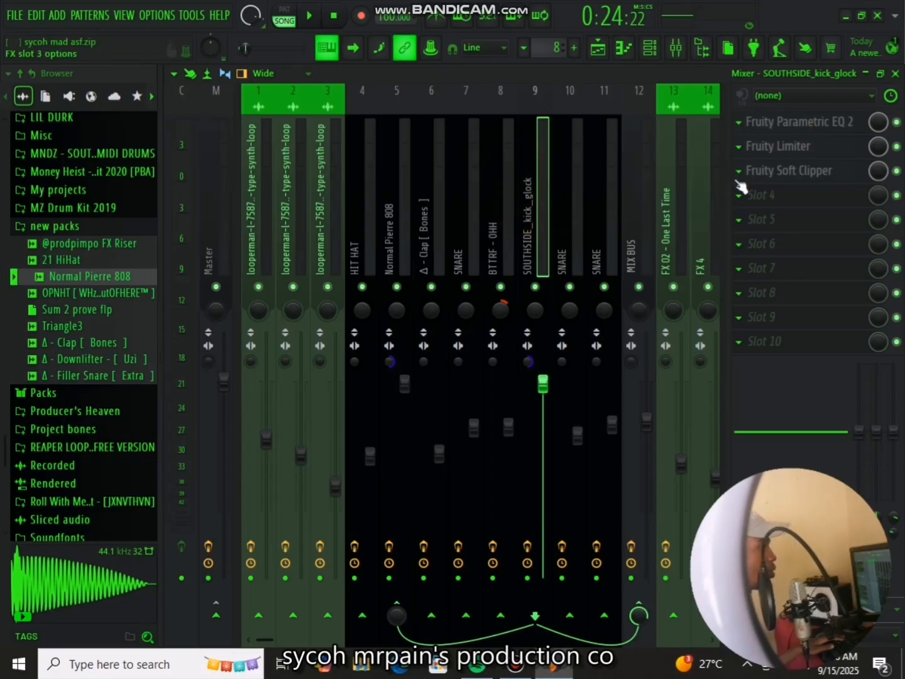
key("space")
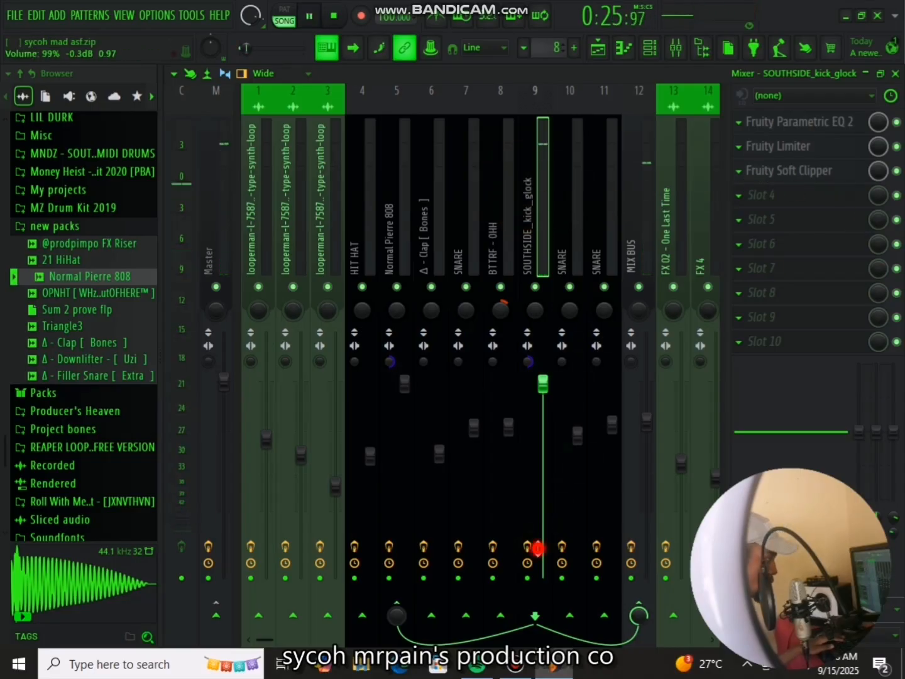
left_click(528, 546)
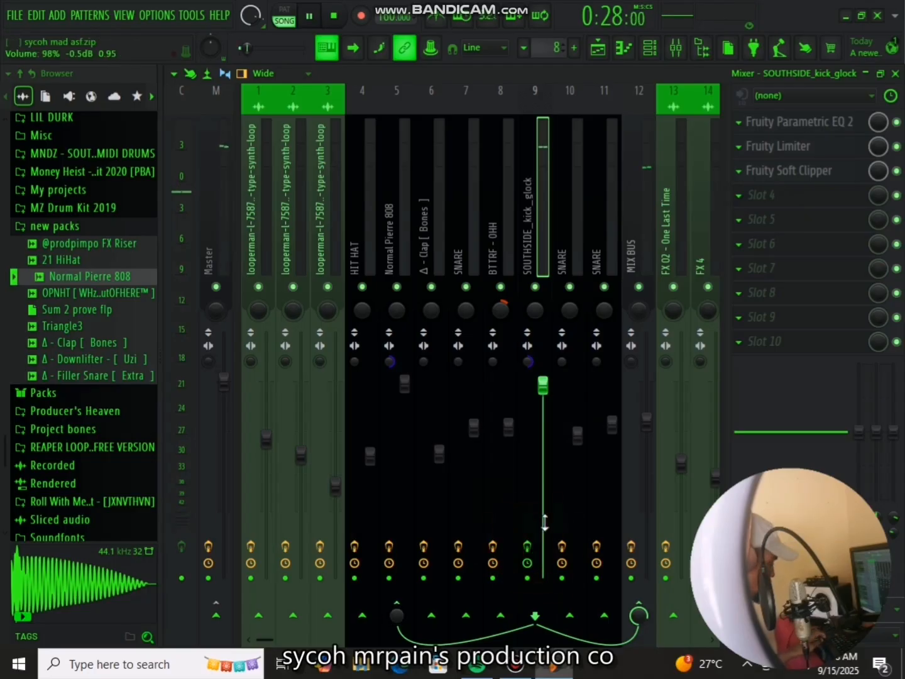
key("space")
left_click(527, 546)
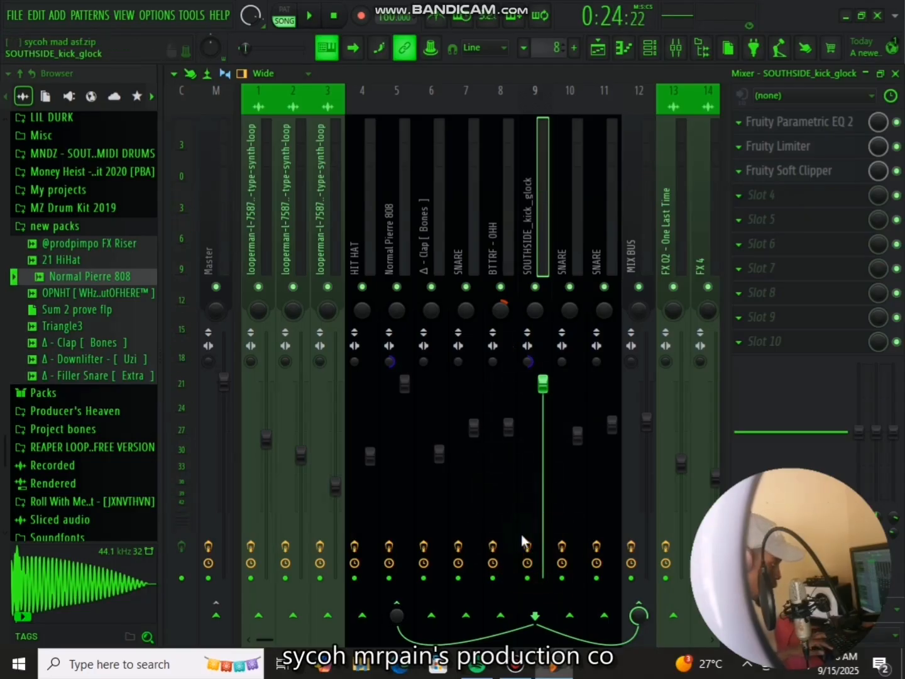
left_click(527, 546)
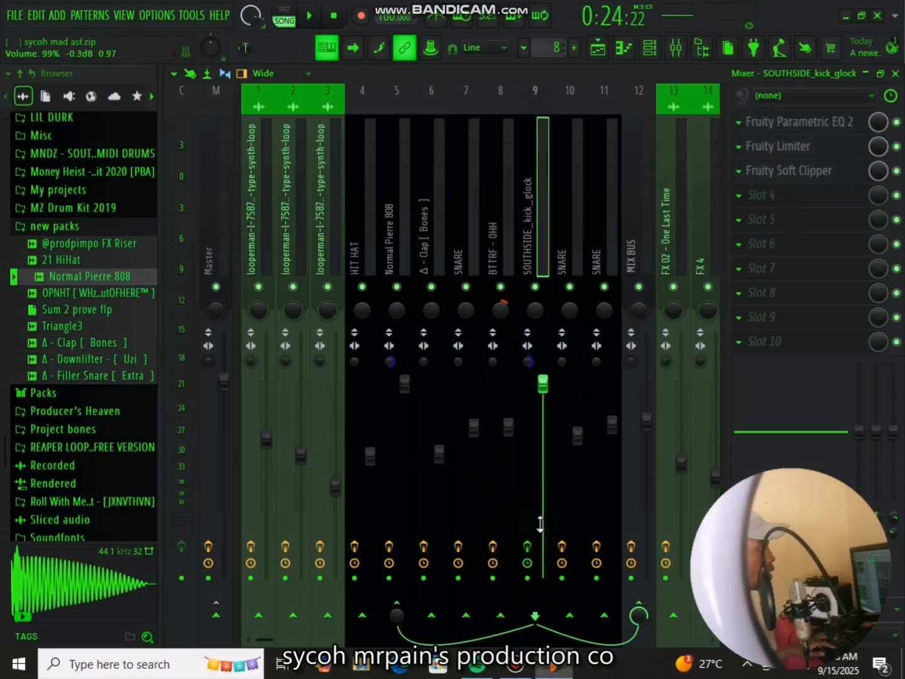
key("space")
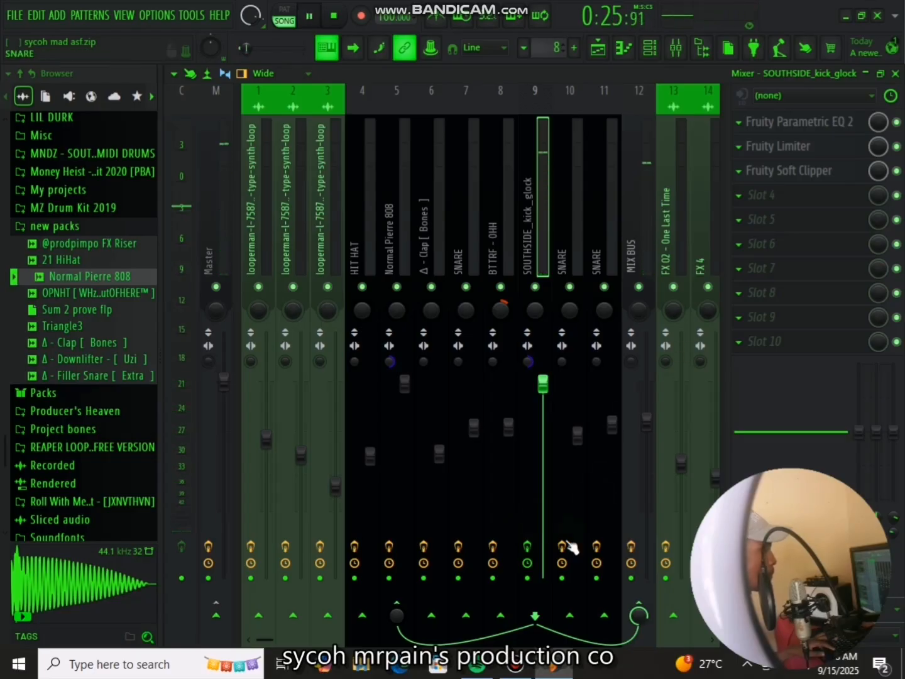
left_click(527, 546)
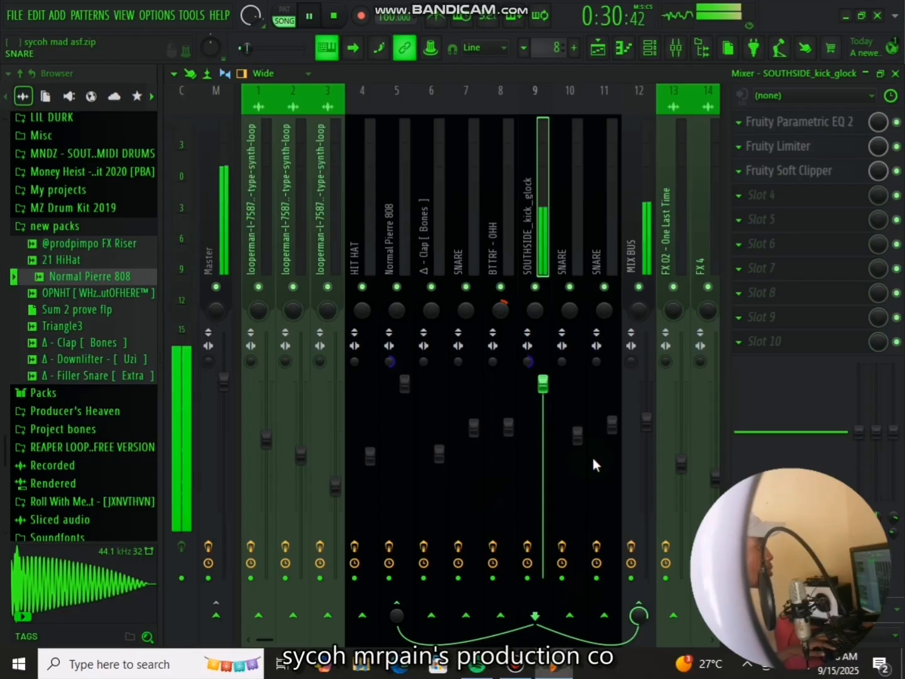
key("space")
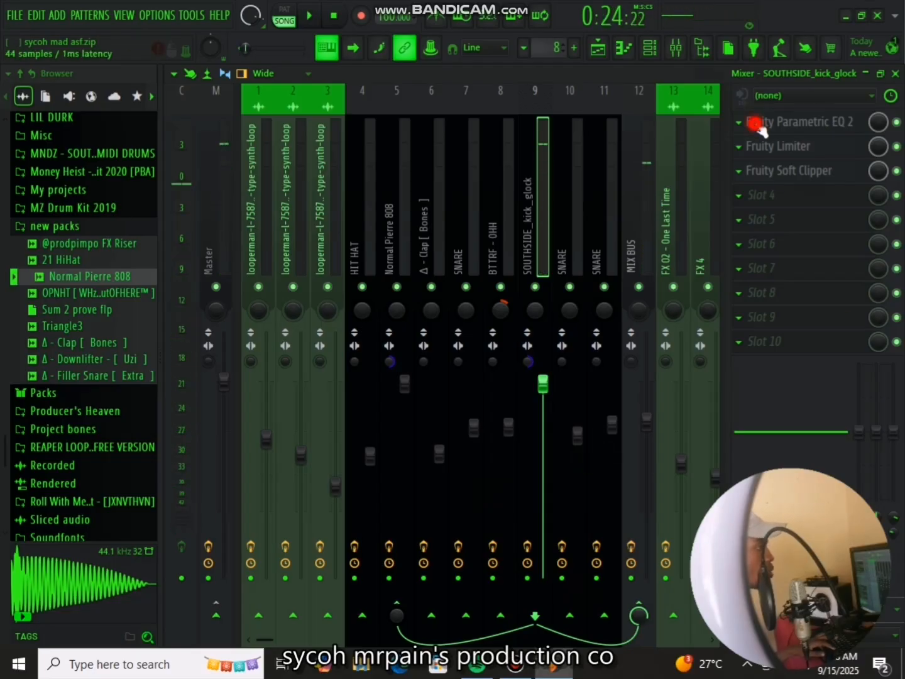
Step: Examine the Fruity Parametric EQ 2 curve on the SOUTHSIDE_kick_glock track and close the plugin
left_click(755, 122)
left_click(397, 277)
left_click_drag(423, 221, 423, 208)
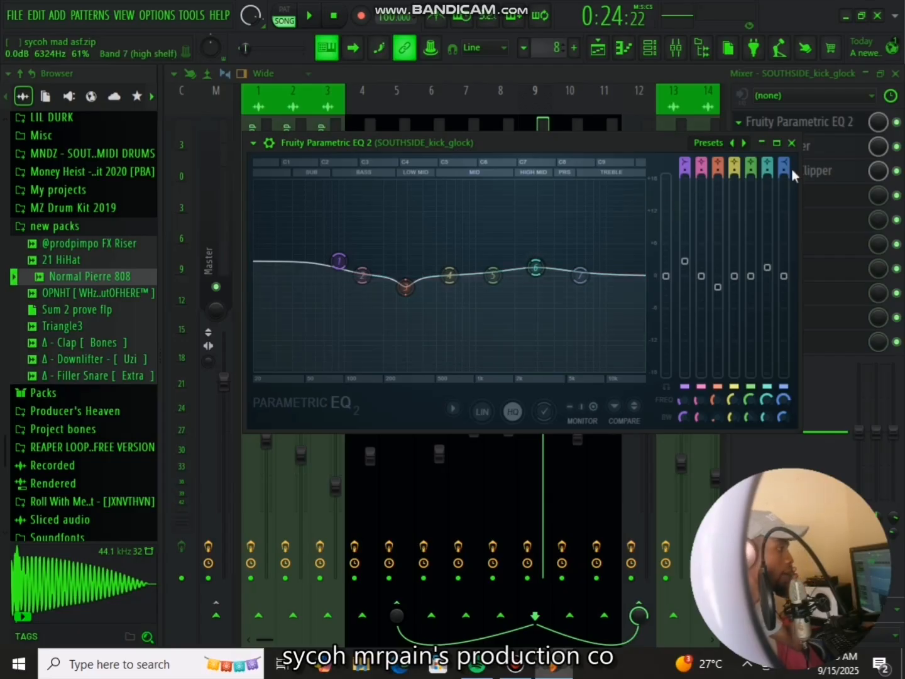
left_click(794, 144)
Step: Review the Fruity Limiter compressor settings and the Fruity Soft Clipper on the SOUTHSIDE_kick_glock track
left_click(794, 147)
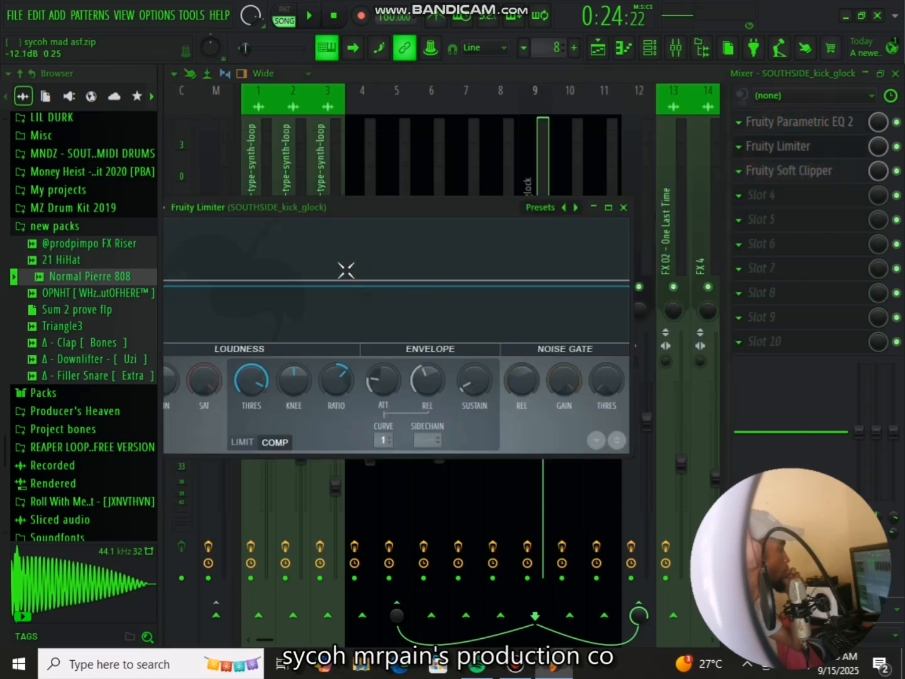
left_click_drag(356, 206, 445, 129)
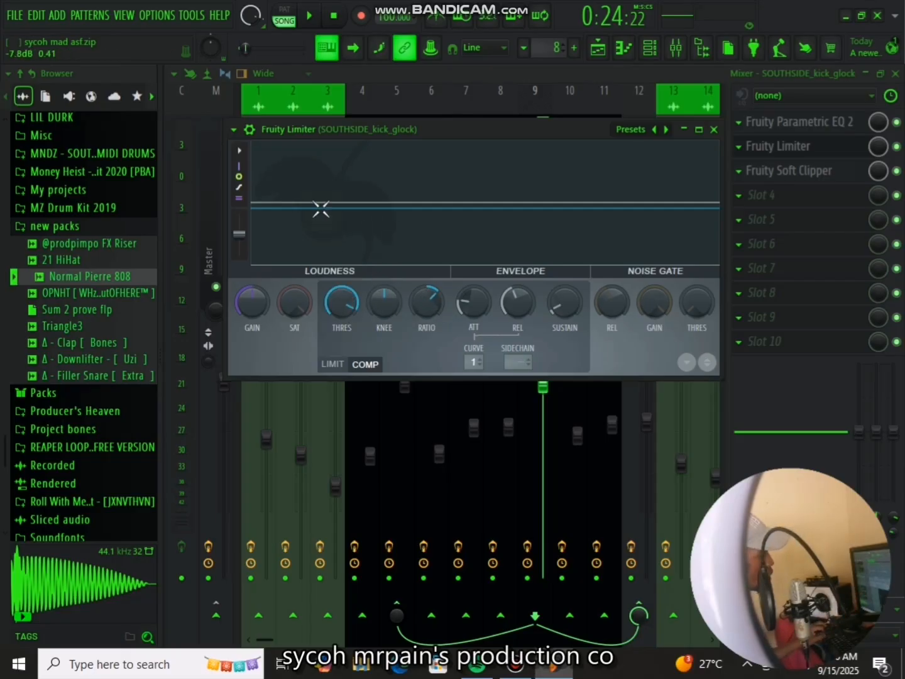
left_click(79, 53)
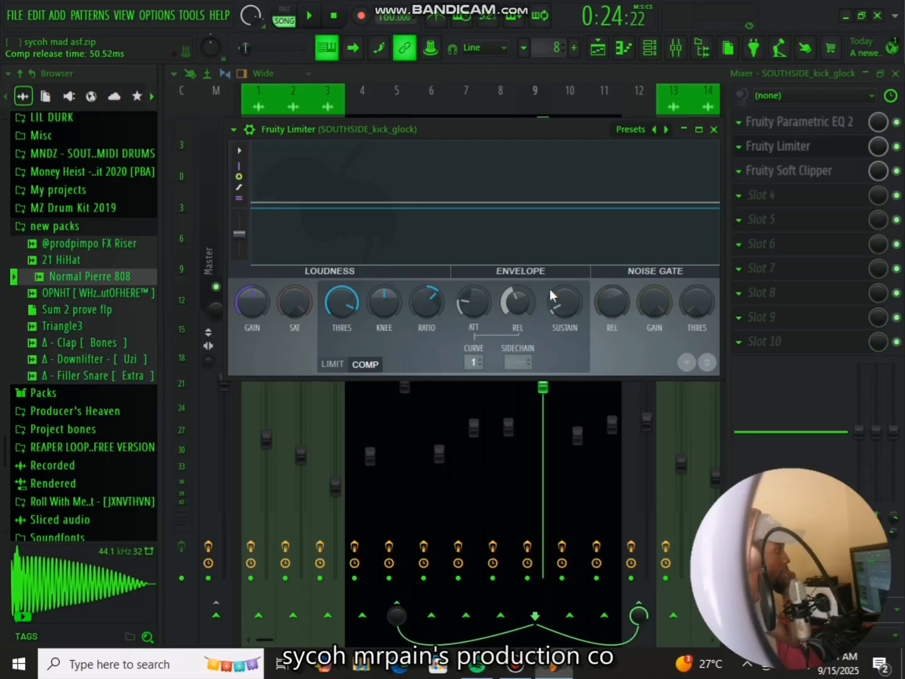
left_click(714, 130)
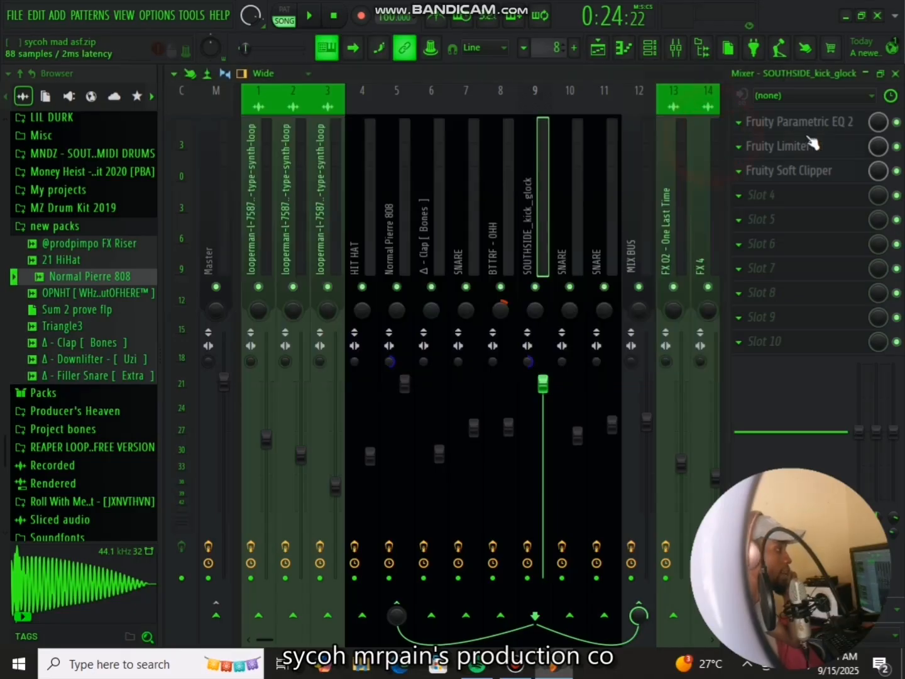
left_click(803, 173)
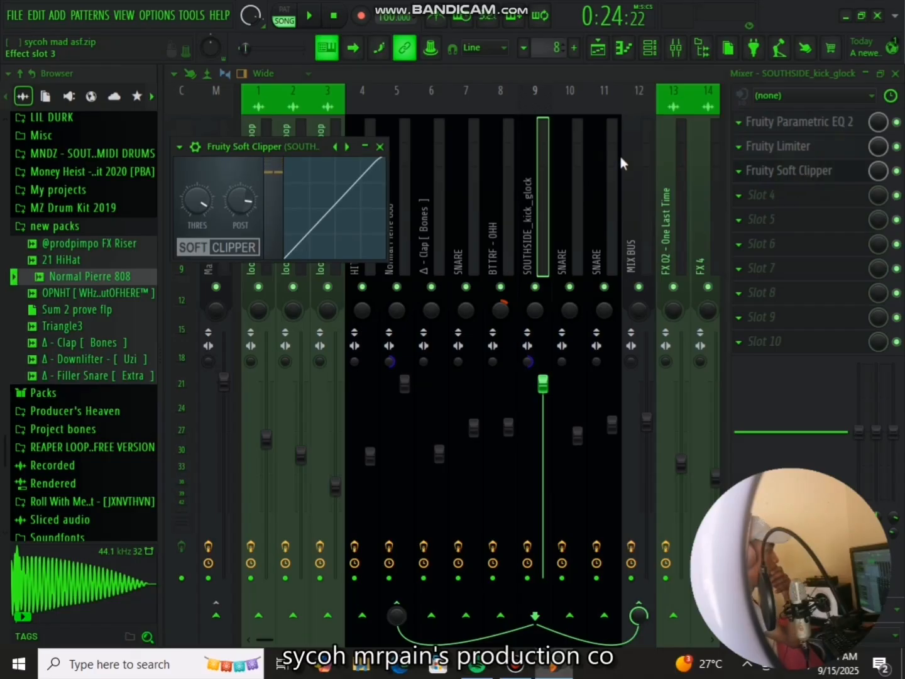
left_click(381, 148)
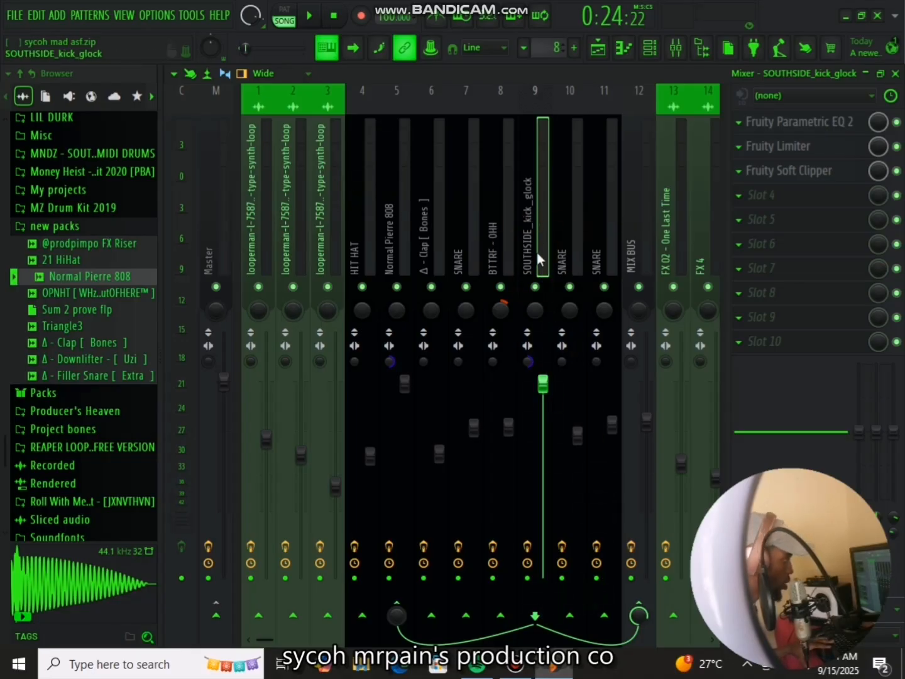
Step: Show the options for routing or sidechaining SOUTHSIDE_kick_glock to the Normal Pierre 808 mixer track
right_click(398, 611)
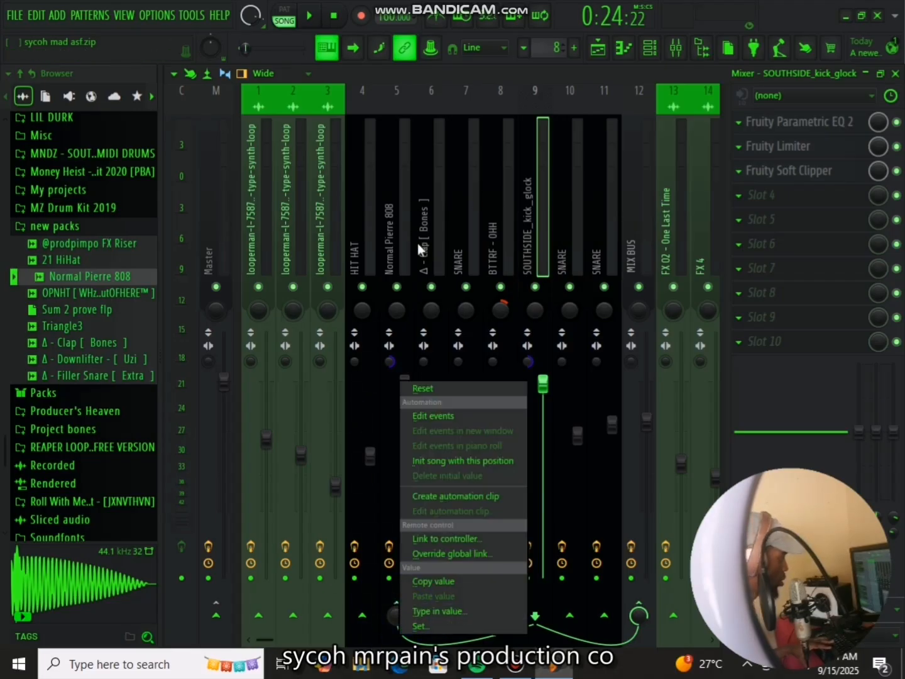
left_click(536, 191)
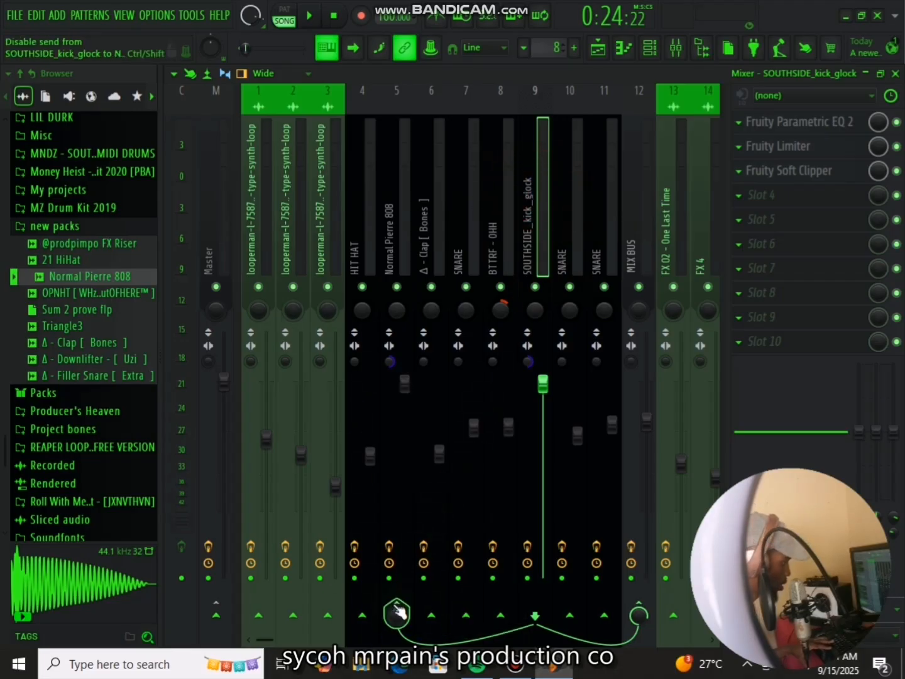
right_click(394, 603)
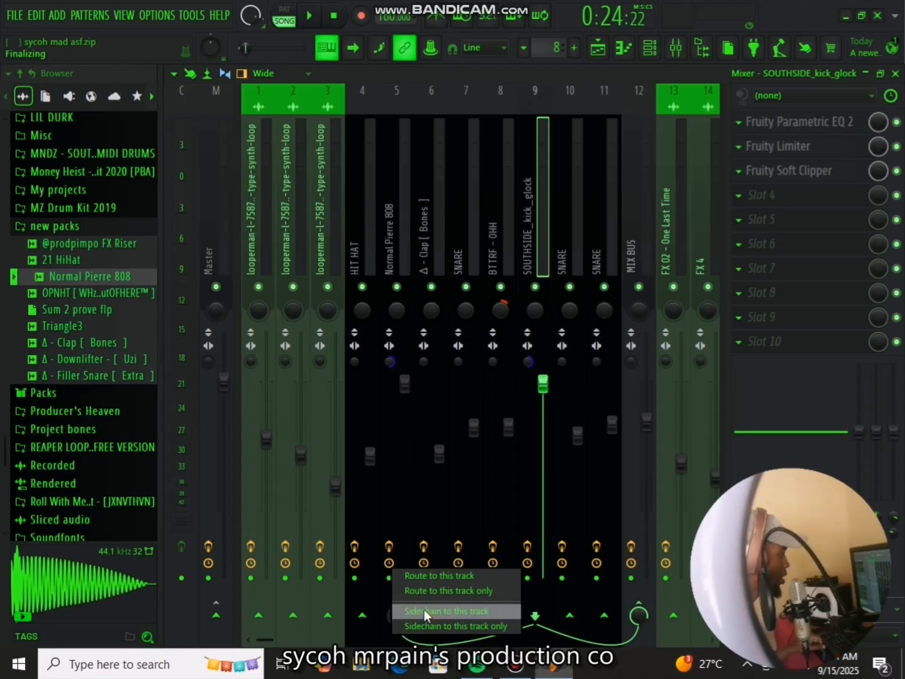
Step: In the Normal Pierre 808 track's Fruity Limiter, choose SOUTHSIDE_kick_glock as the compressor's sidechain source and check the threshold
left_click(391, 215)
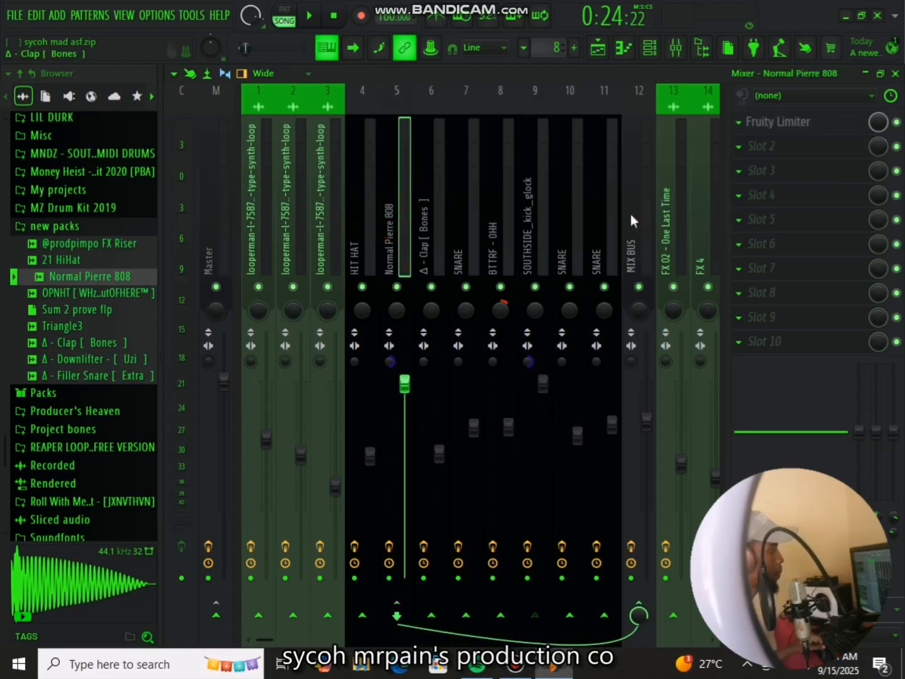
left_click(824, 128)
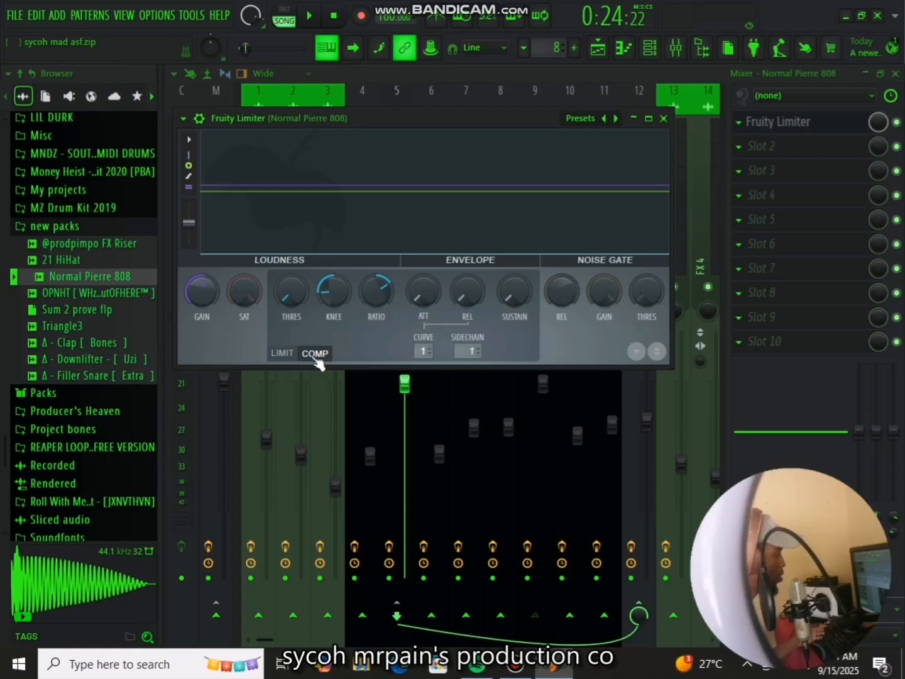
left_click(465, 349)
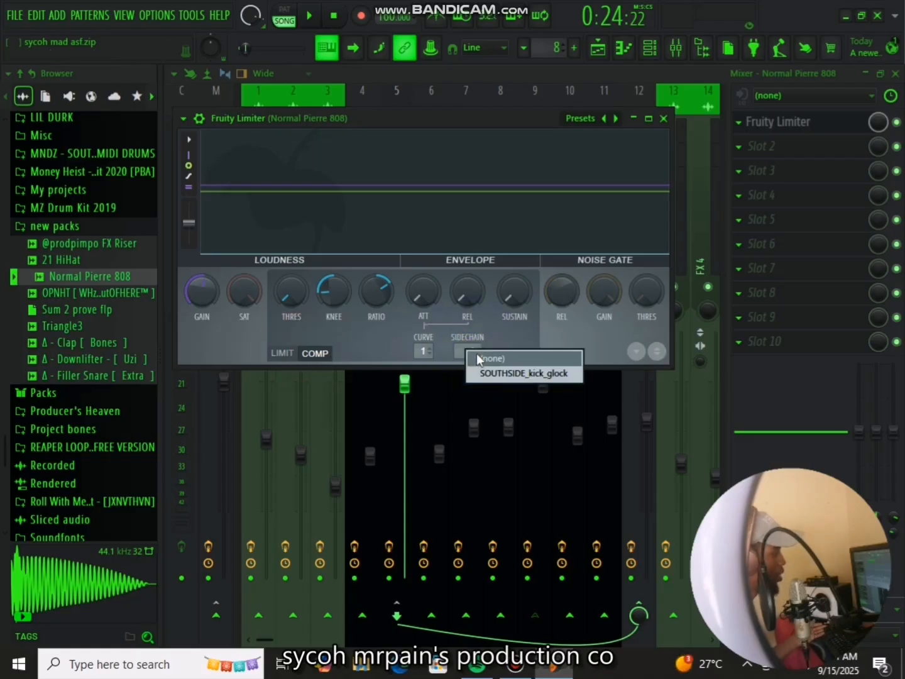
left_click(458, 353)
left_click(459, 351)
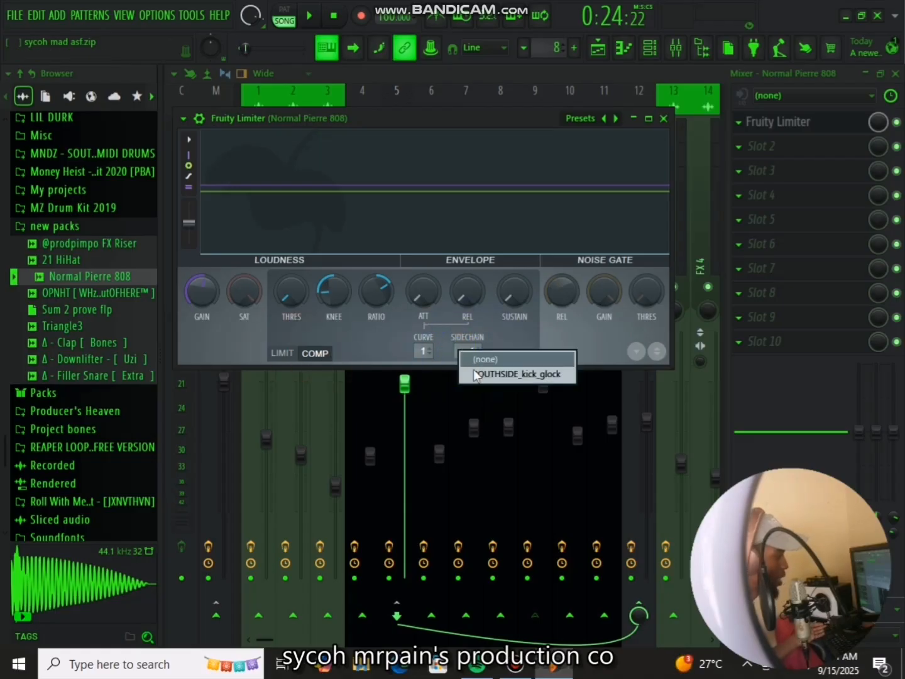
left_click(474, 375)
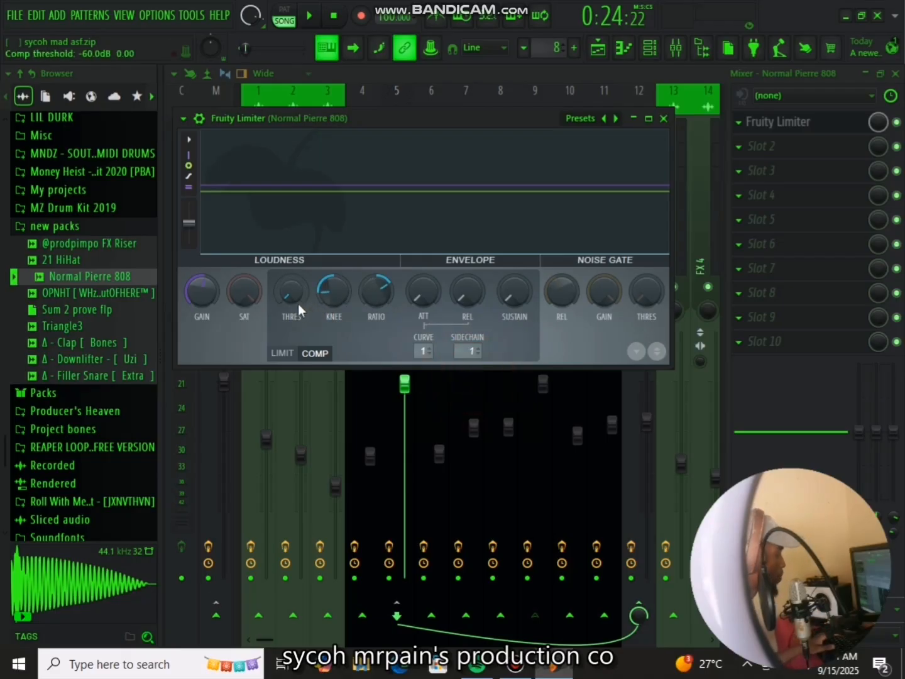
mouse_move(291, 302)
left_mouse_down()
mouse_move(292, 326)
mouse_move(291, 298)
left_mouse_up()
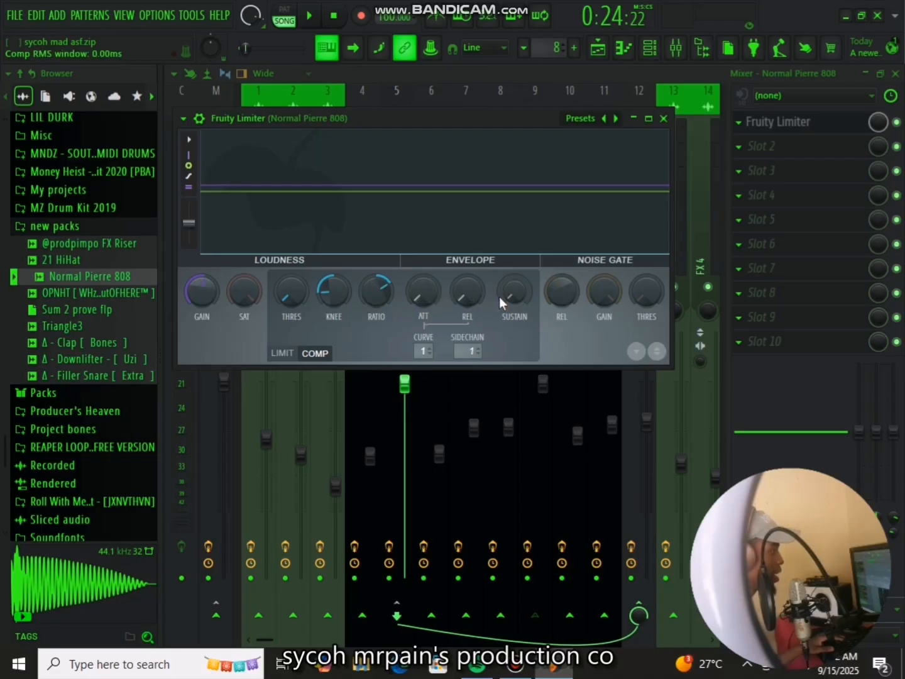
left_click(665, 120)
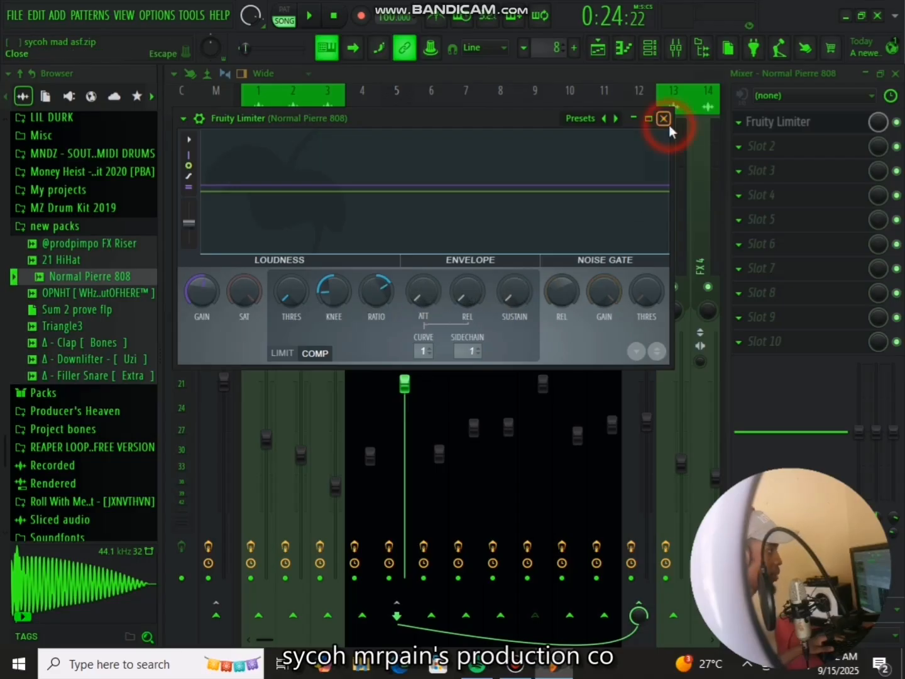
Step: Unmute Track 7 with the Normal Pierre 808 patterns in the playlist and play it together with the kick
left_click(597, 48)
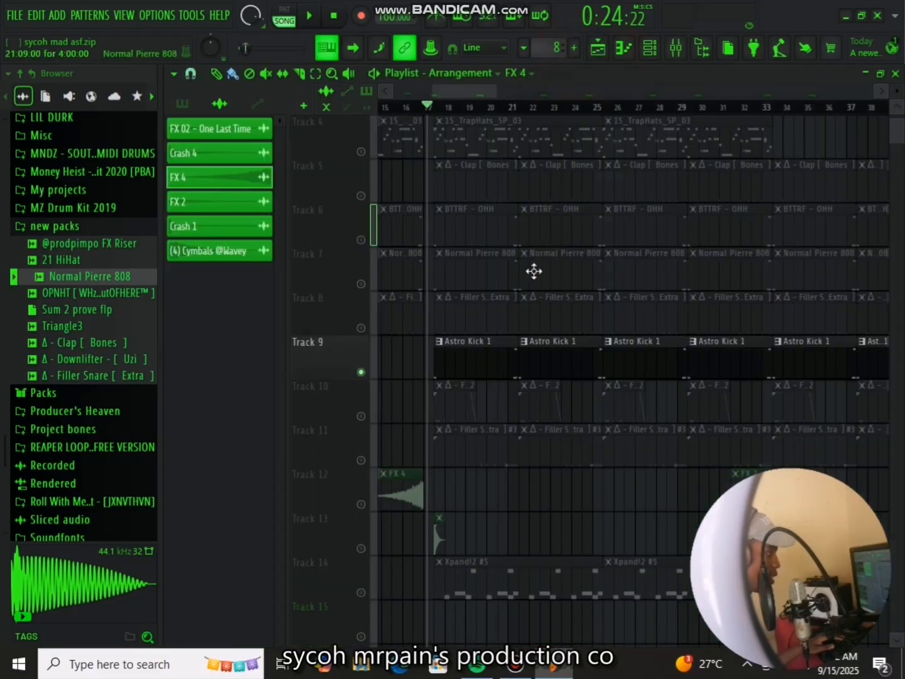
left_click(362, 284)
key("space")
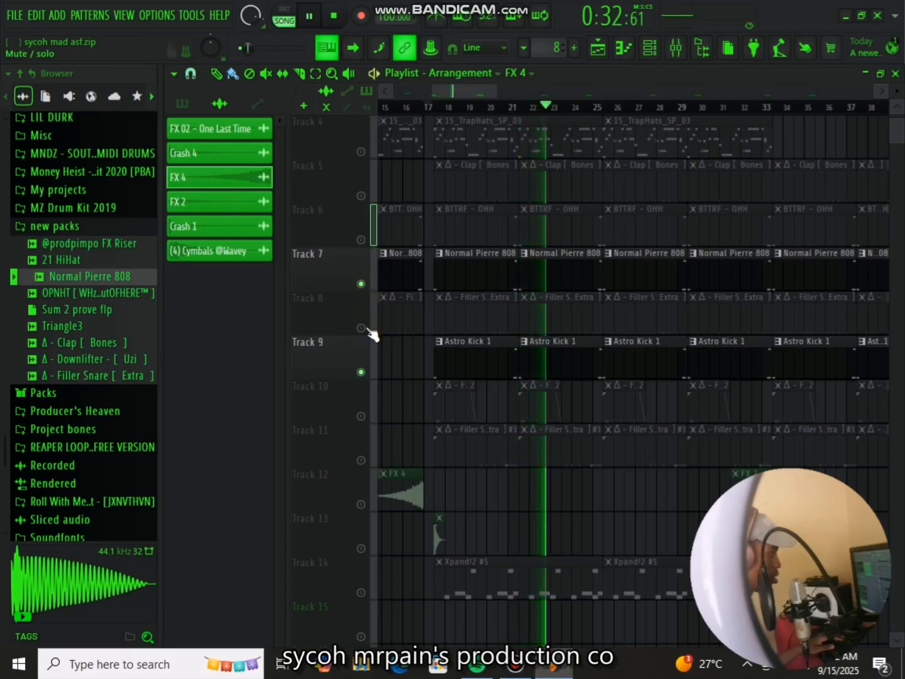
Step: Compare the Normal Pierre 808 and SOUTHSIDE_kick_glock mixer tracks during playback with their effects bypassed, and re-enable the effects
key("space")
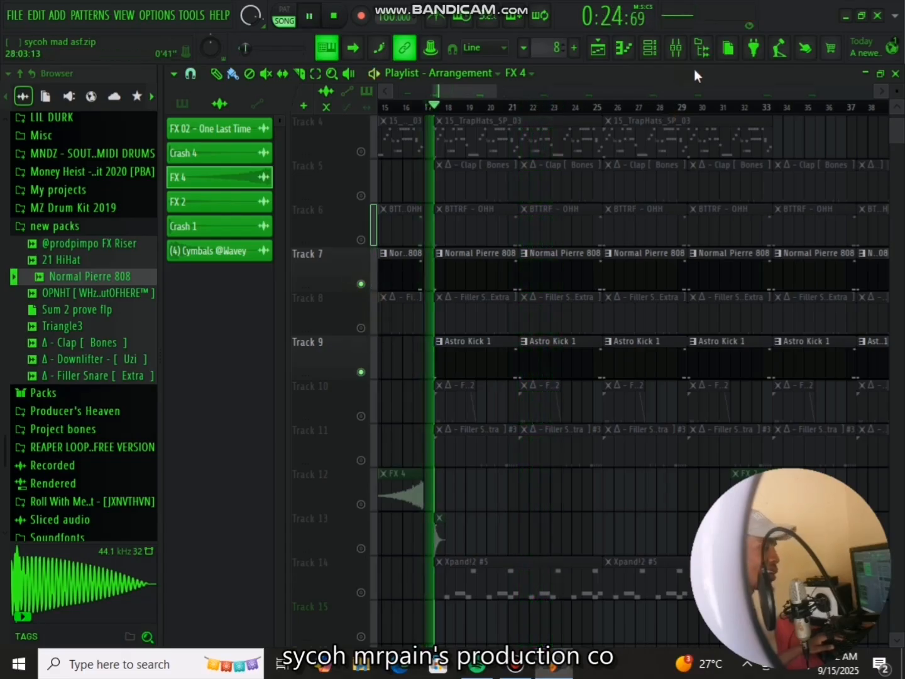
left_click(677, 49)
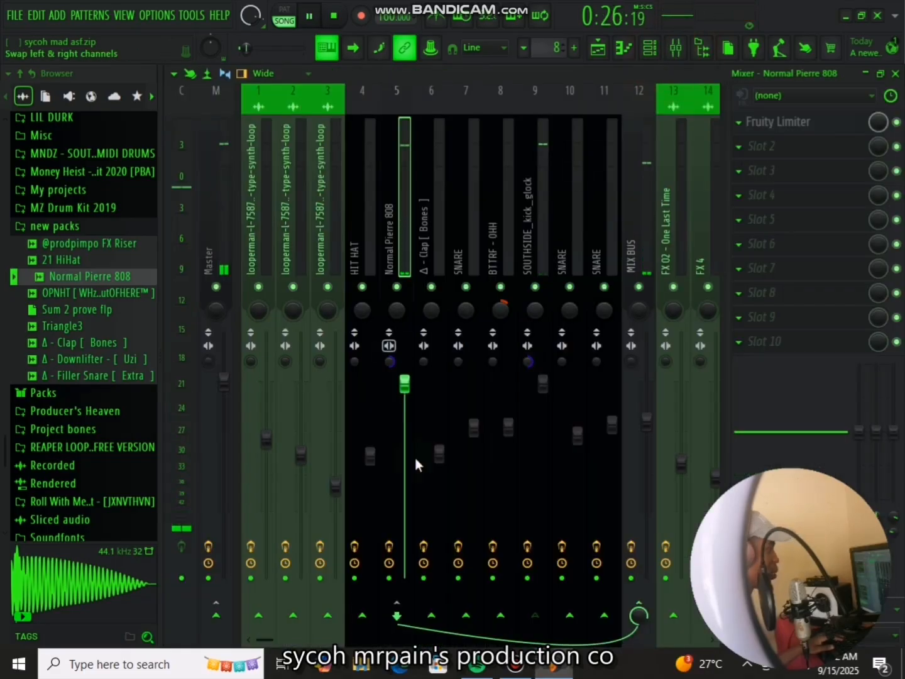
left_click(389, 546)
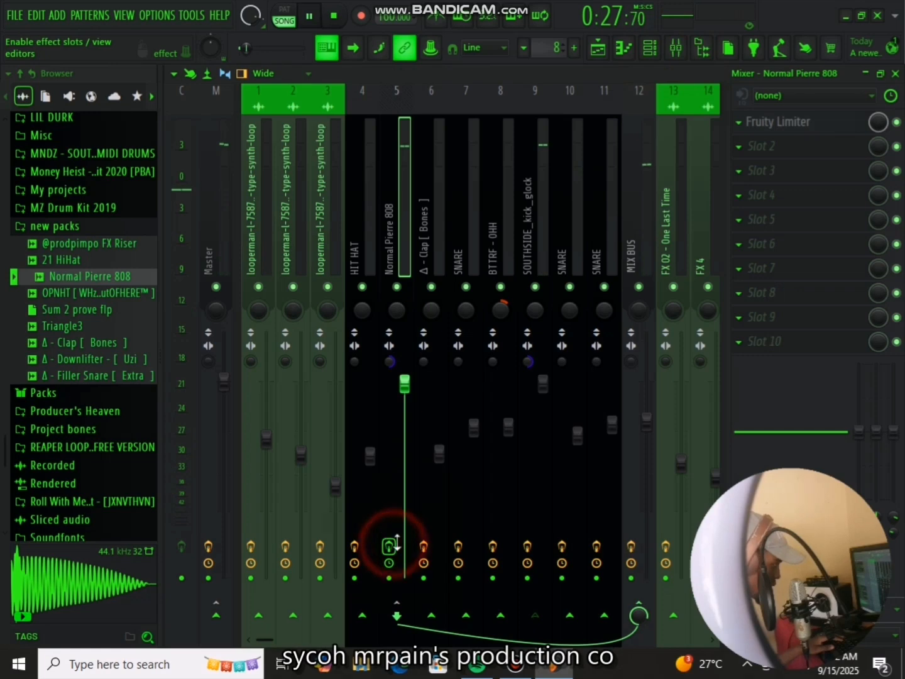
left_click(528, 545)
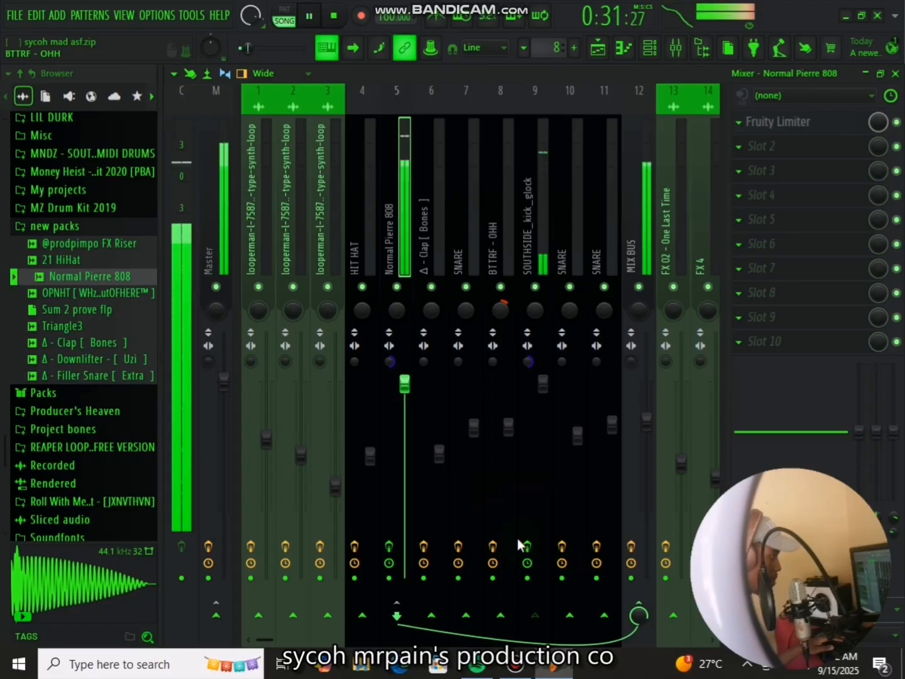
left_click(527, 546)
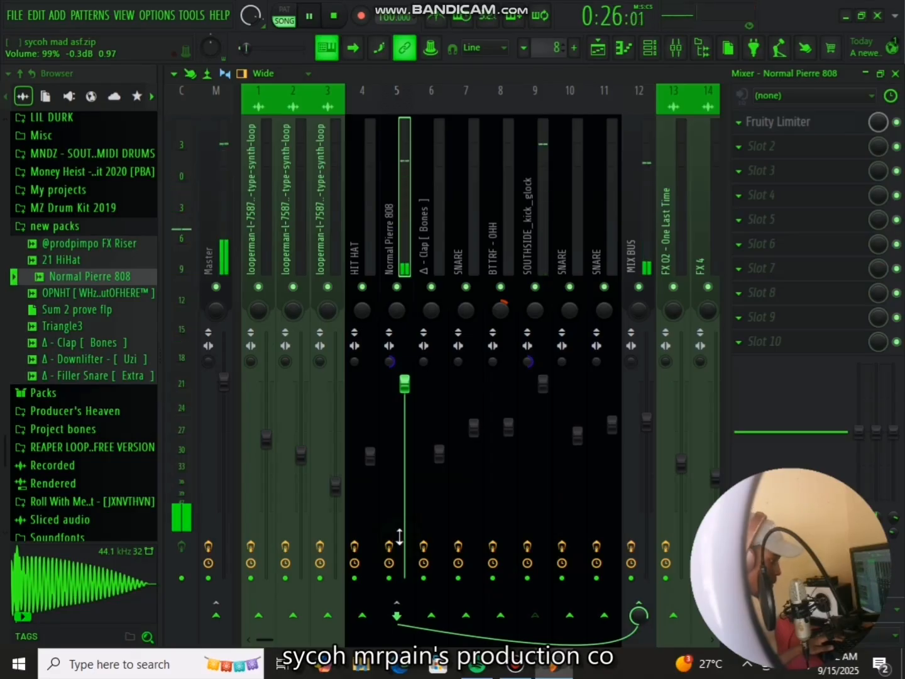
Step: Solo Track 5 with the Clap [ Bones ] patterns in the playlist, play it and select its mixer track
left_click(598, 49)
key("space")
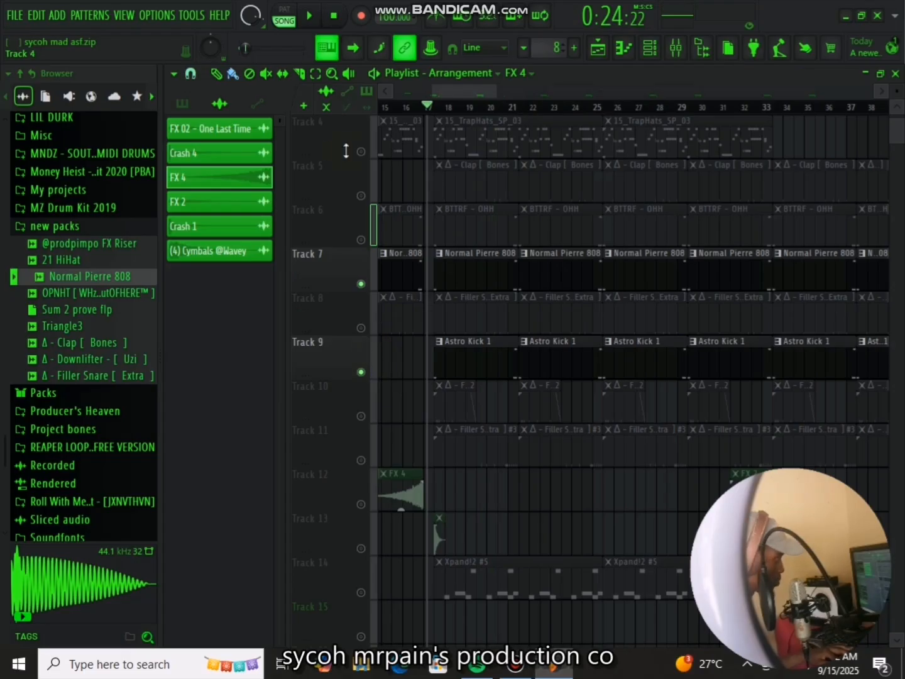
right_click(365, 196)
key("space")
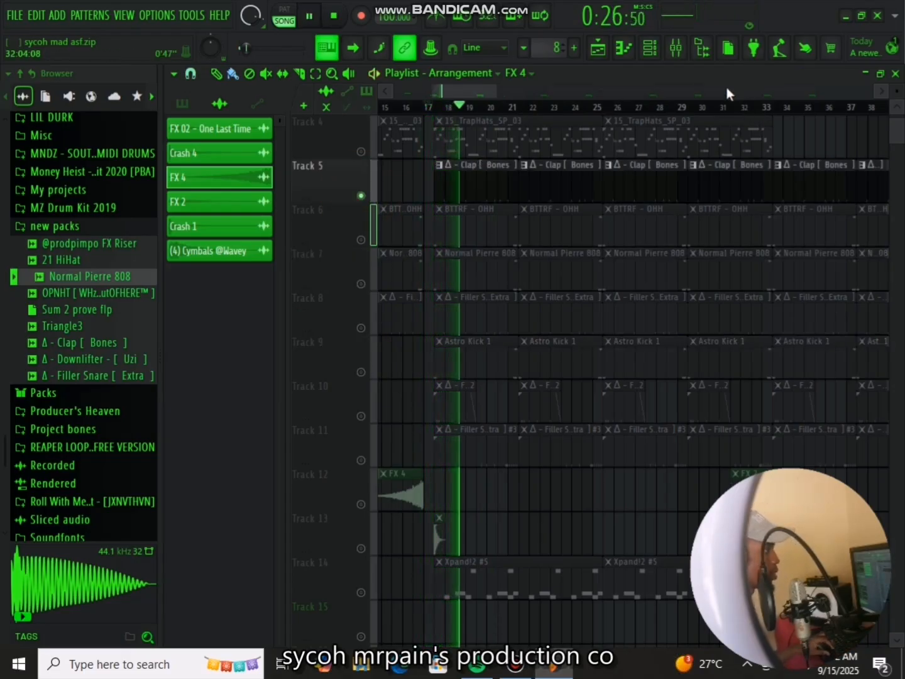
left_click(677, 48)
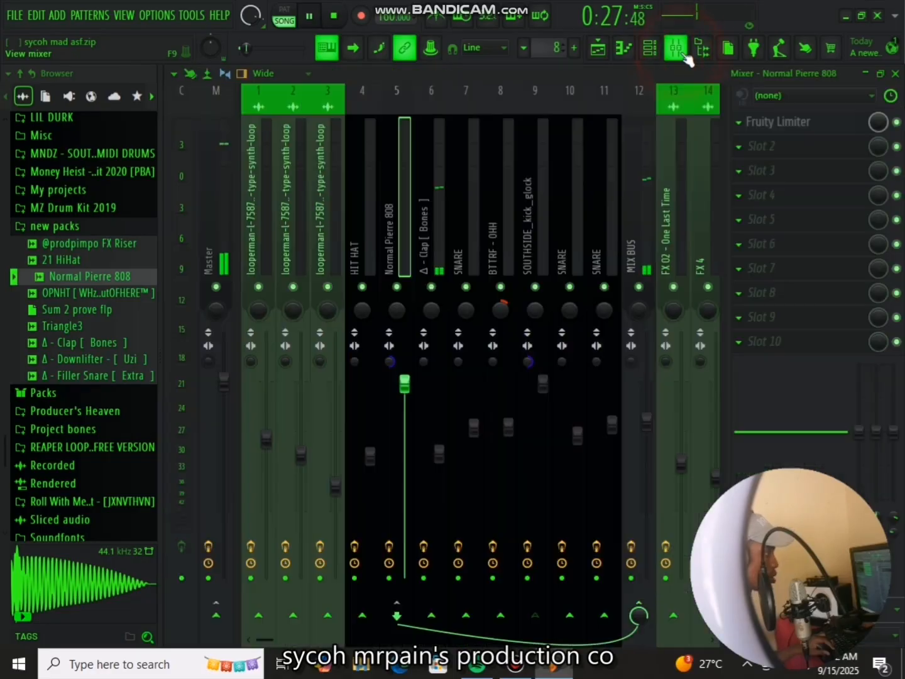
left_click(445, 210)
key("space")
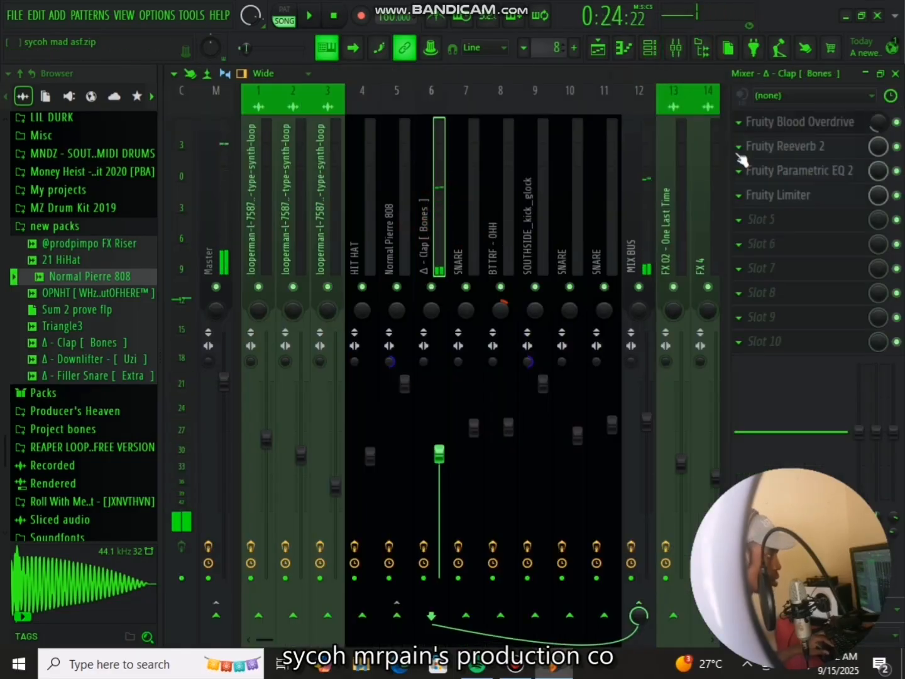
Step: Review the Fruity Blood Overdrive and Fruity Reeverb 2 settings on the Clap [ Bones ] mixer track
left_click(762, 125)
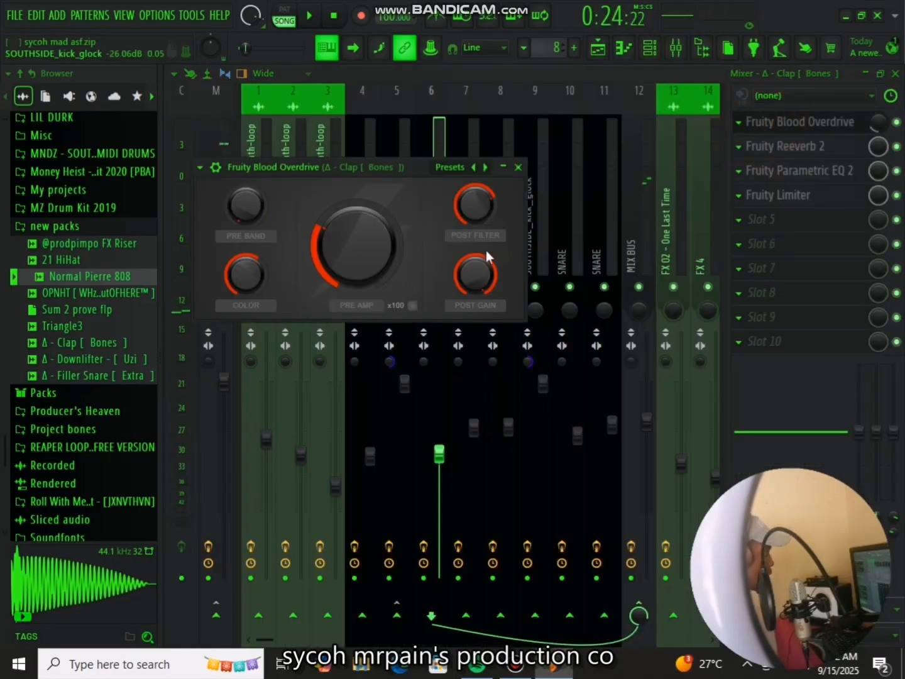
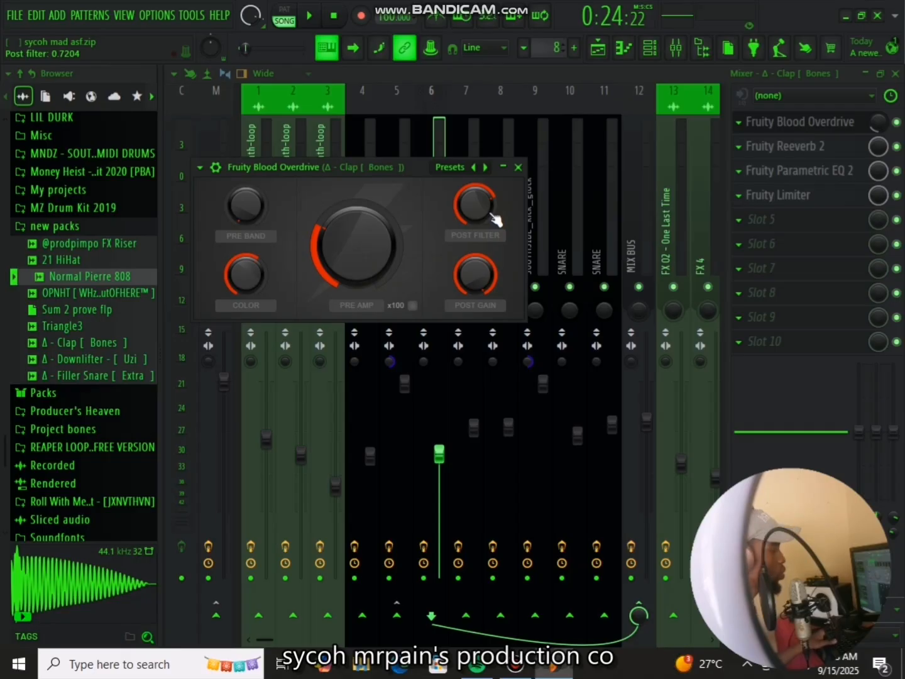
left_click(518, 166)
left_click(870, 149)
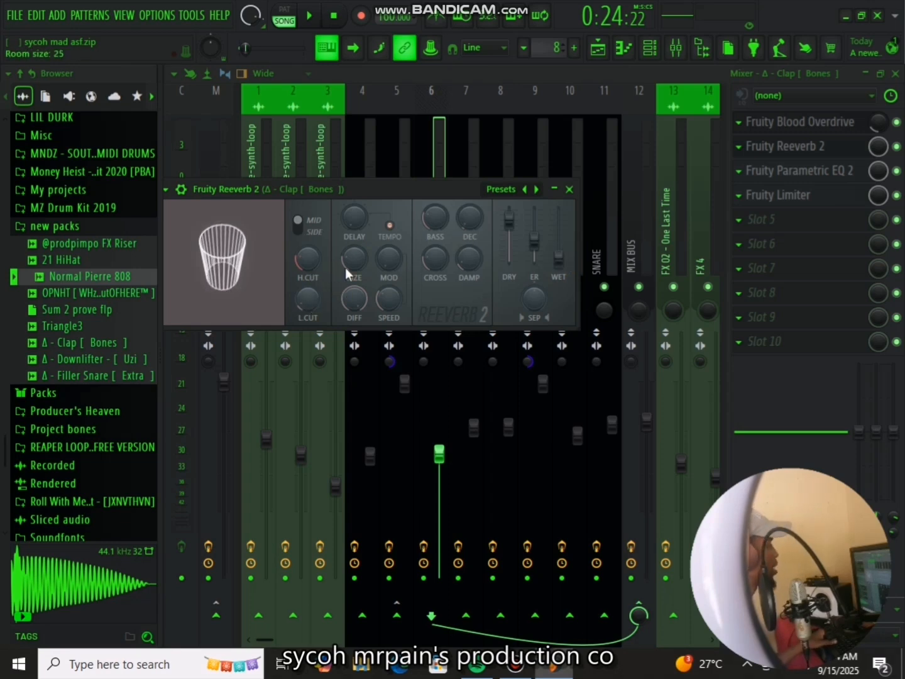
left_click(569, 190)
Step: Review the Fruity Parametric EQ 2 curve and the Fruity Limiter compressor settings on the Clap [ Bones ] mixer track
left_click(790, 171)
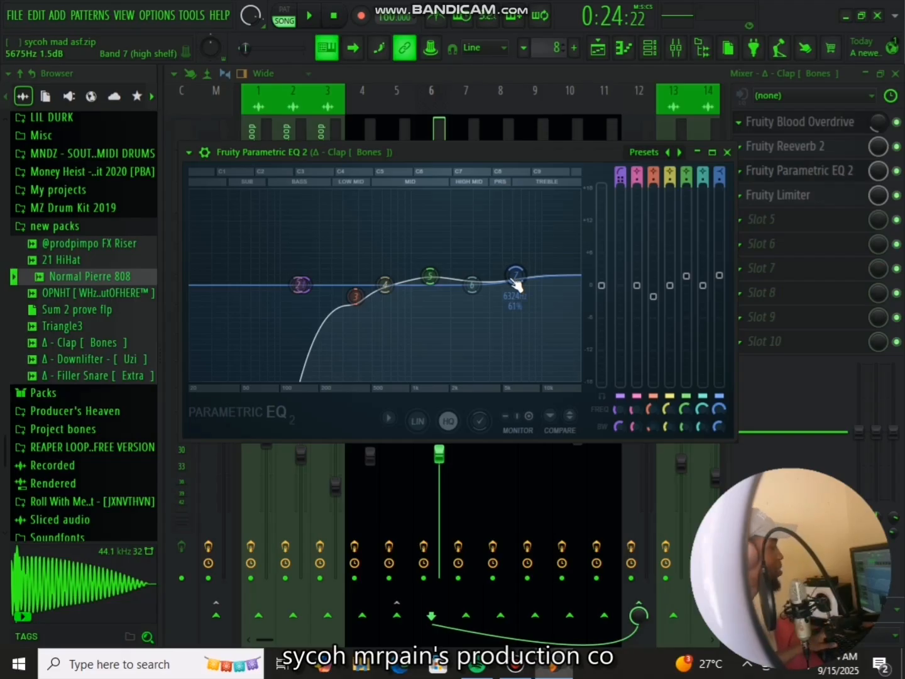
left_click(727, 153)
left_click(787, 197)
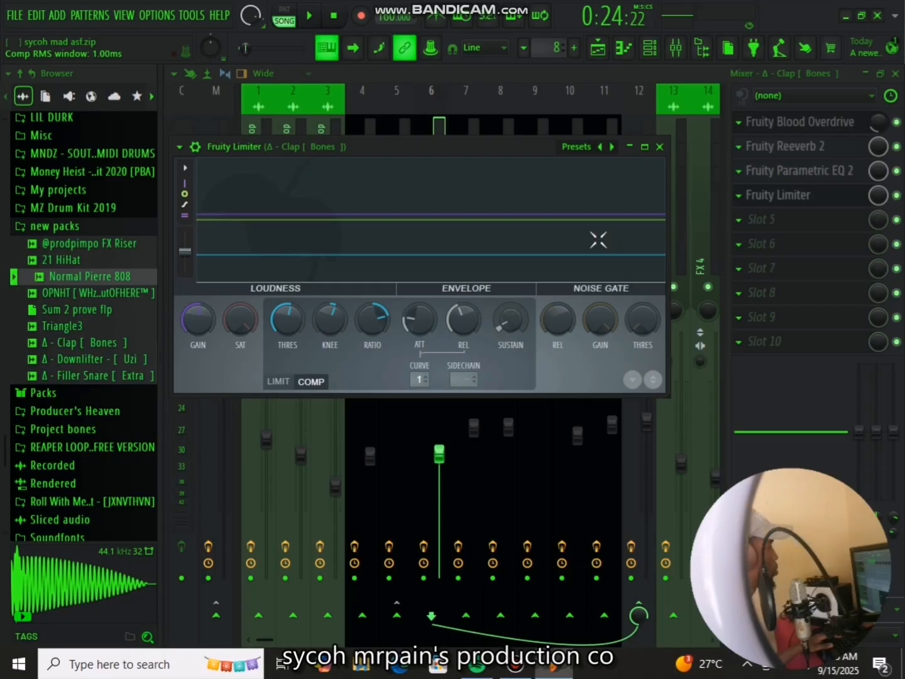
left_click(655, 149)
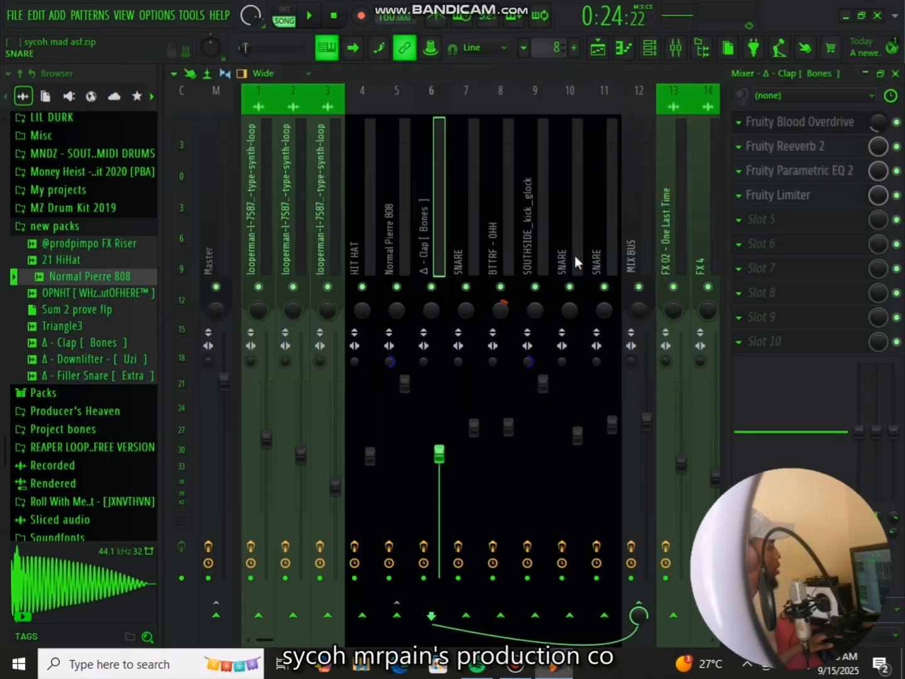
Step: Play the soloed clap again from the mixer and from the playlist
key("space")
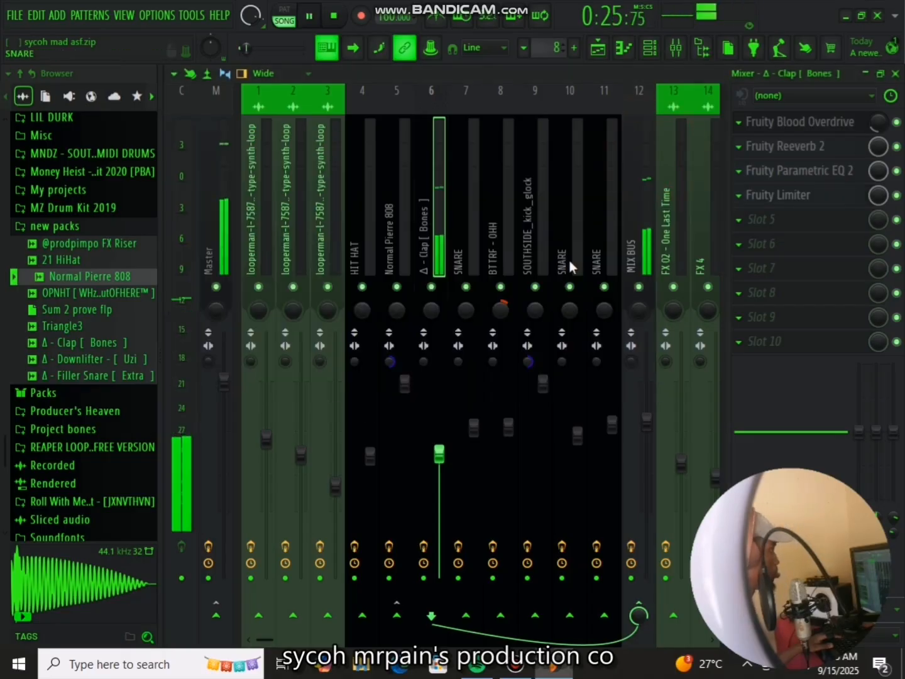
left_click(599, 49)
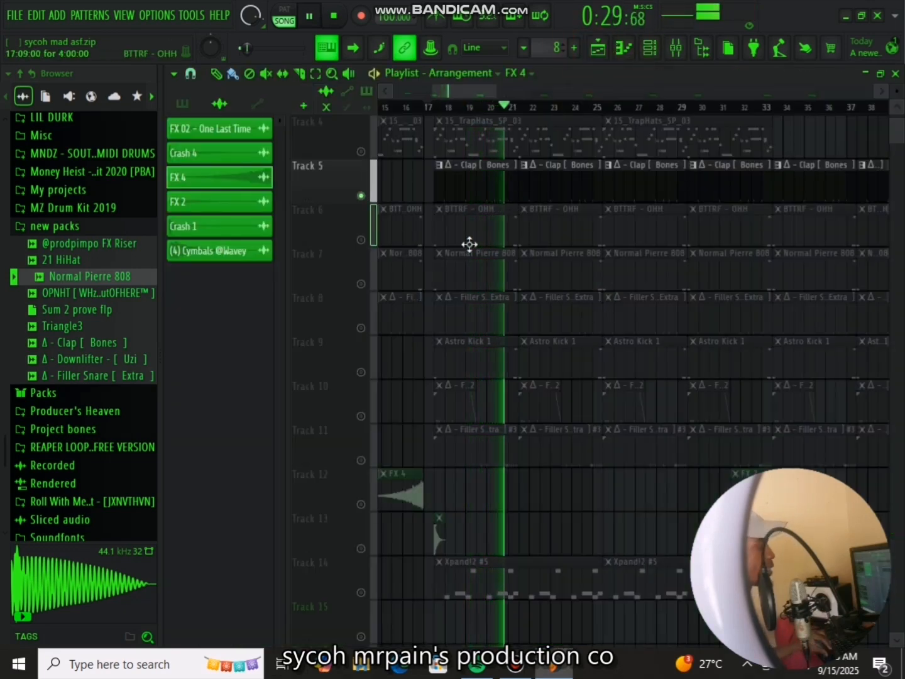
key("space")
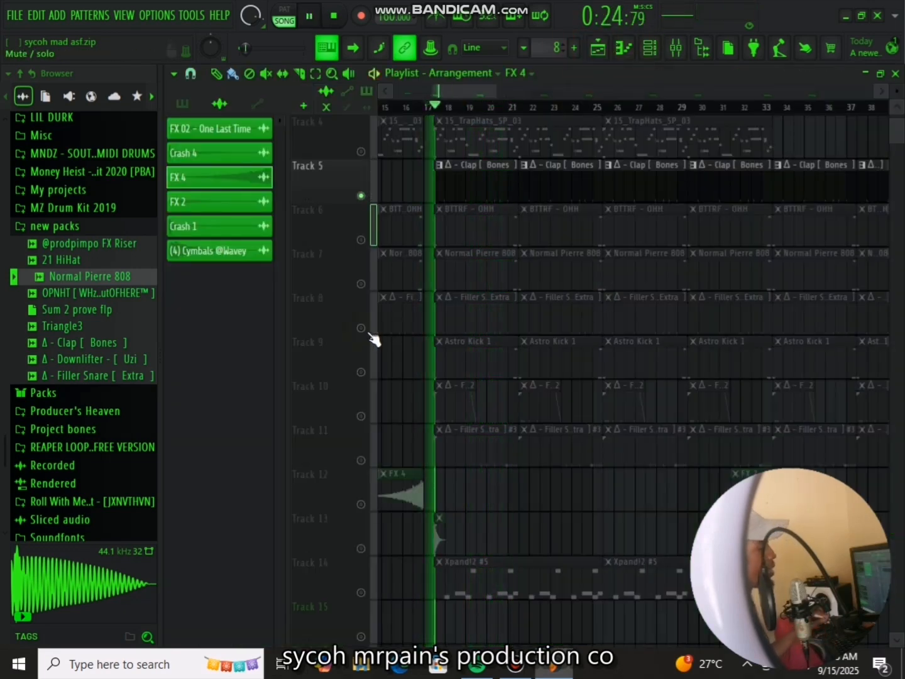
key("space")
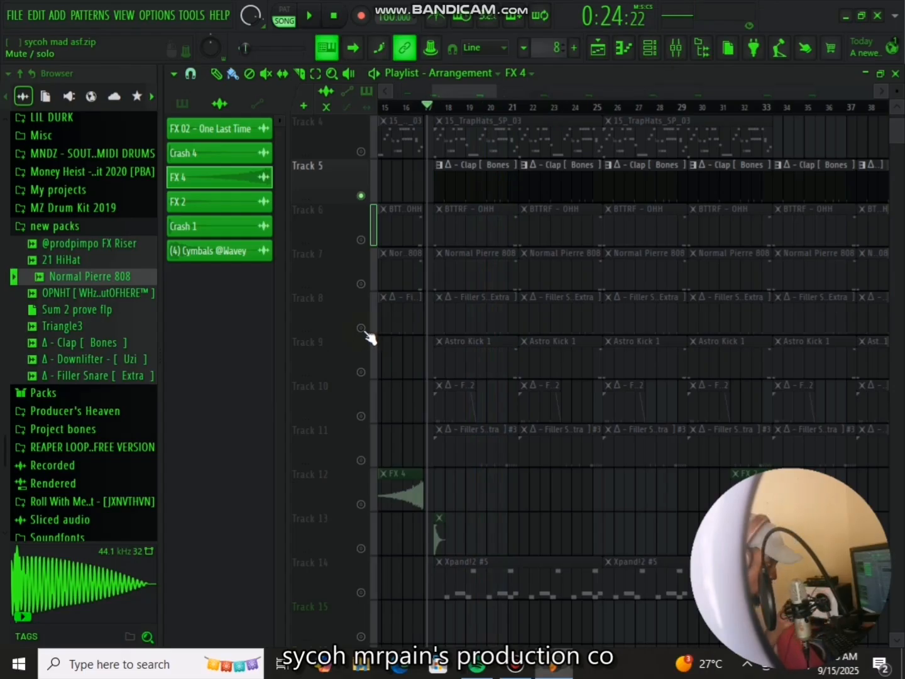
Step: Unmute Track 8 with the Filler Snare [ Extra ] patterns and play it together with the clap
left_click(362, 328)
key("space")
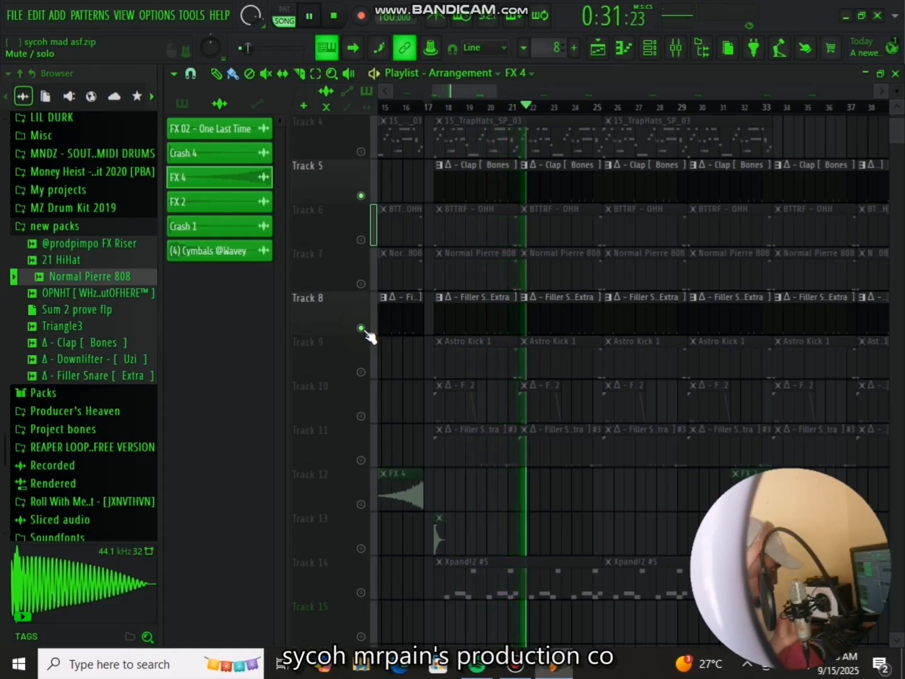
key("space")
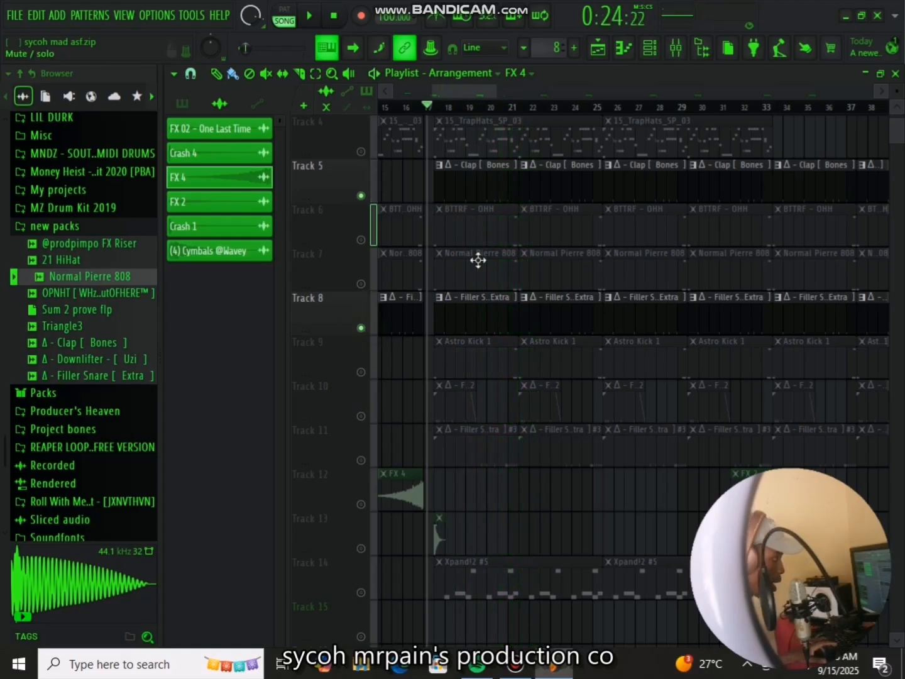
Step: Solo Track 10 with the Filler Snare [ Extra ] #2 patterns in the playlist and play it on its own
scroll(427, 113, "up", 3)
scroll(477, 147, "down", 1)
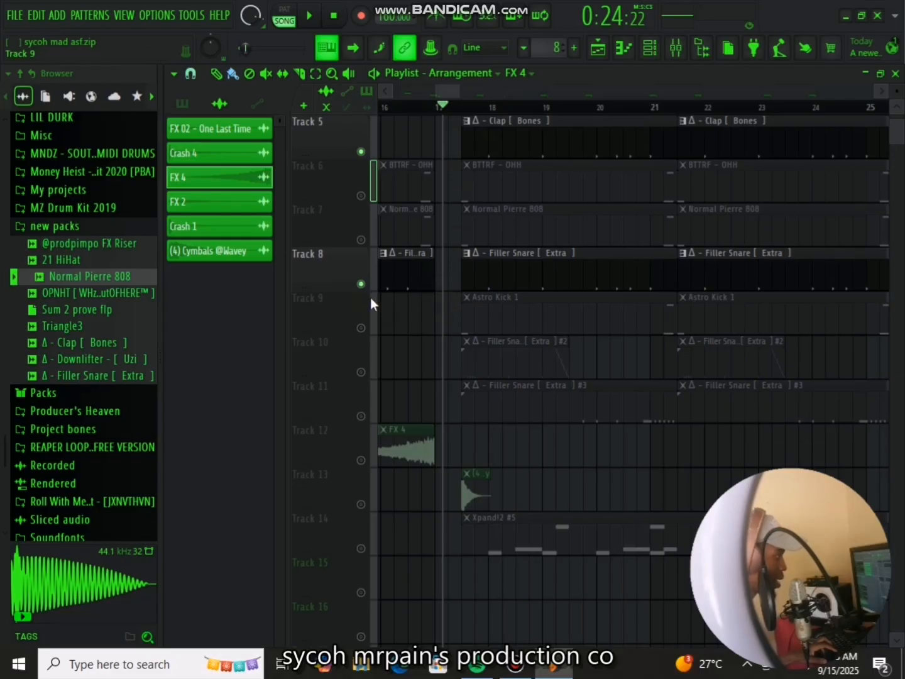
left_click(361, 372)
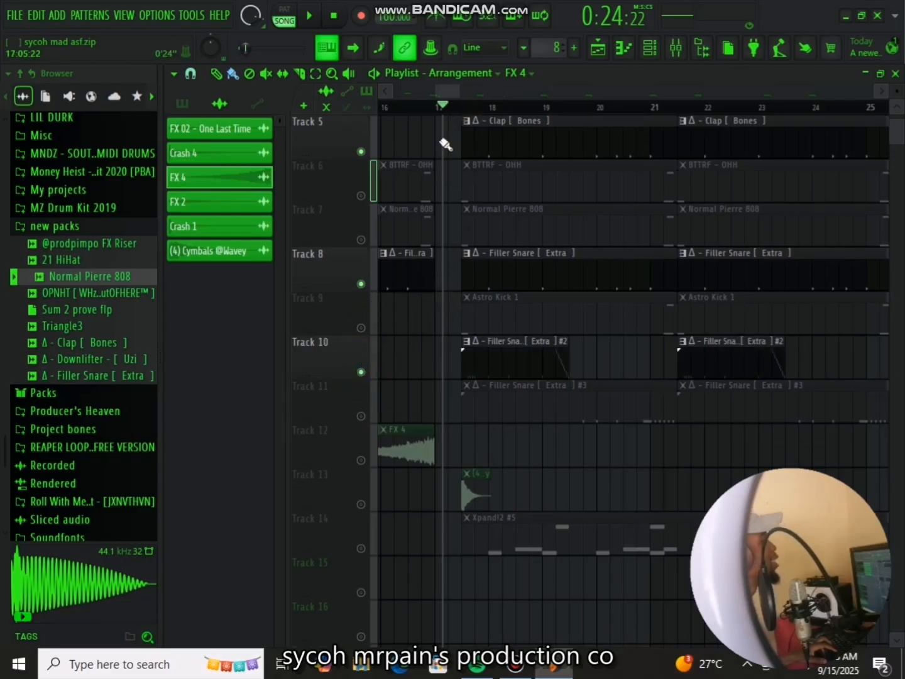
right_click(361, 371)
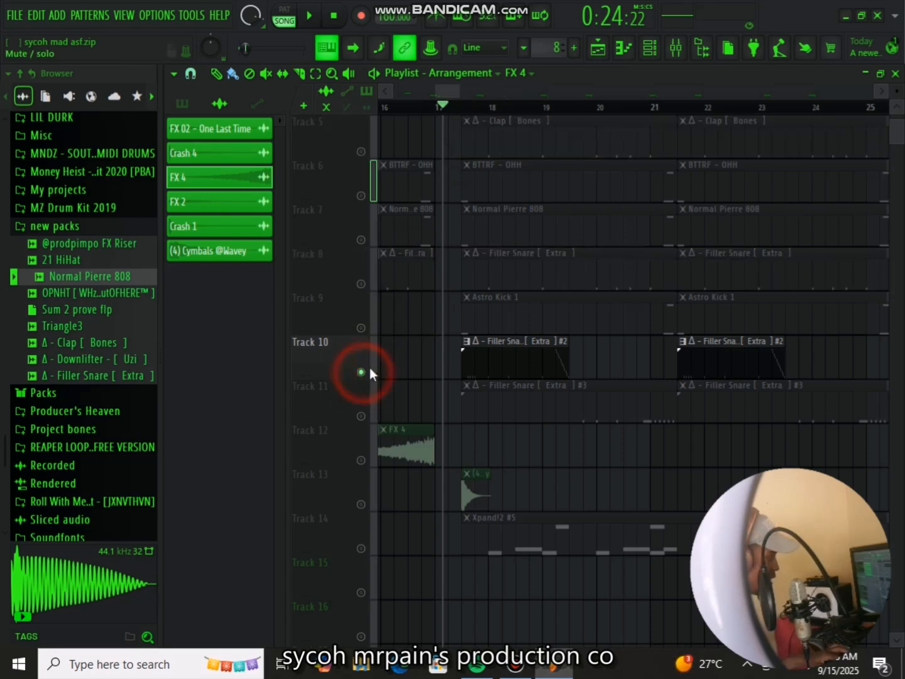
key("space")
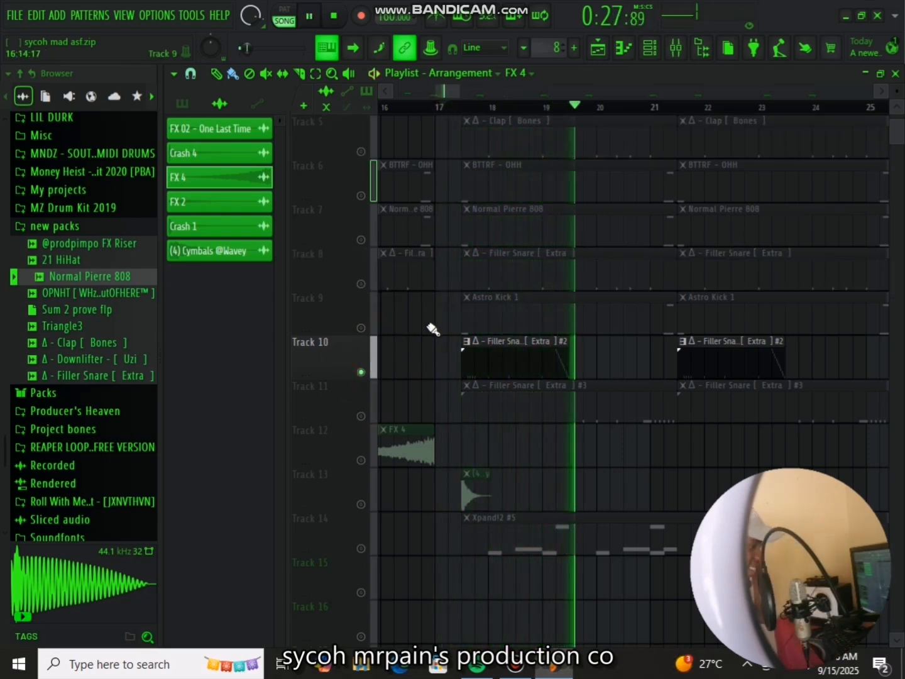
key("space")
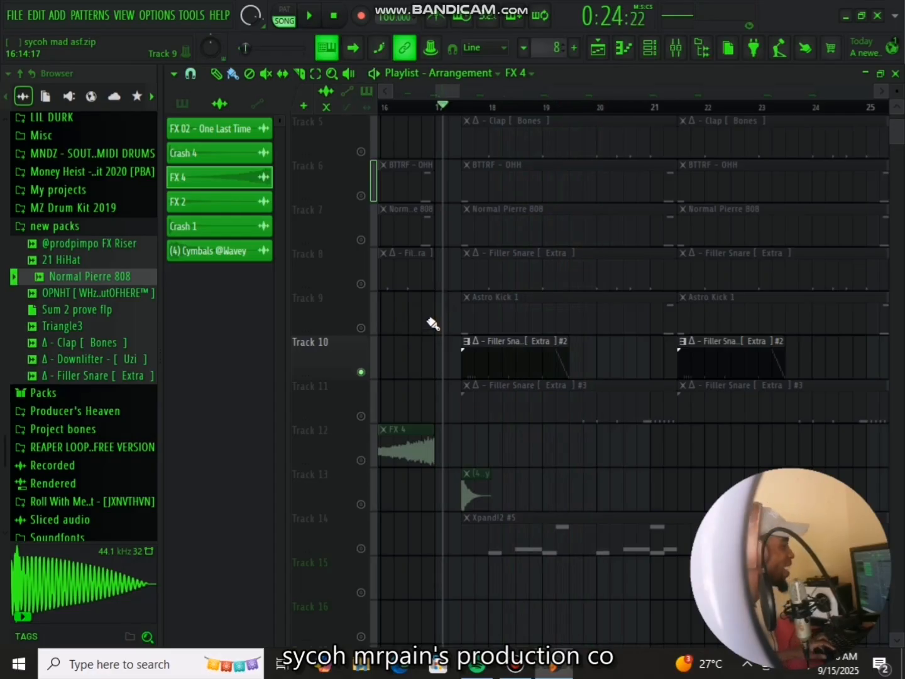
scroll(447, 316, "up", 2)
key("space")
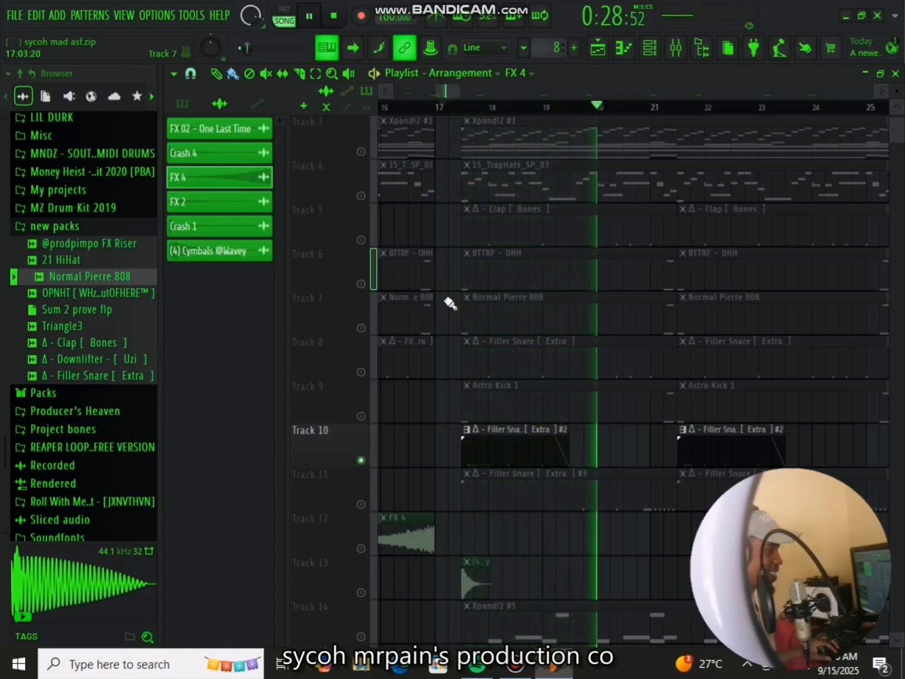
key("space")
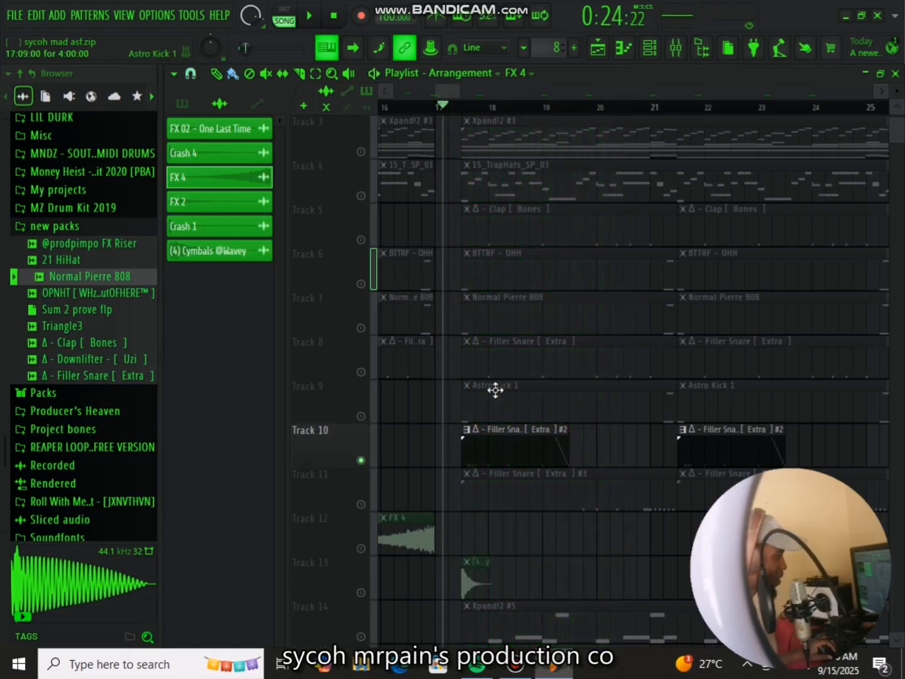
Step: Play the soloed snare in the mixer and select SNARE on mixer track 10 to show its effects
left_click(676, 48)
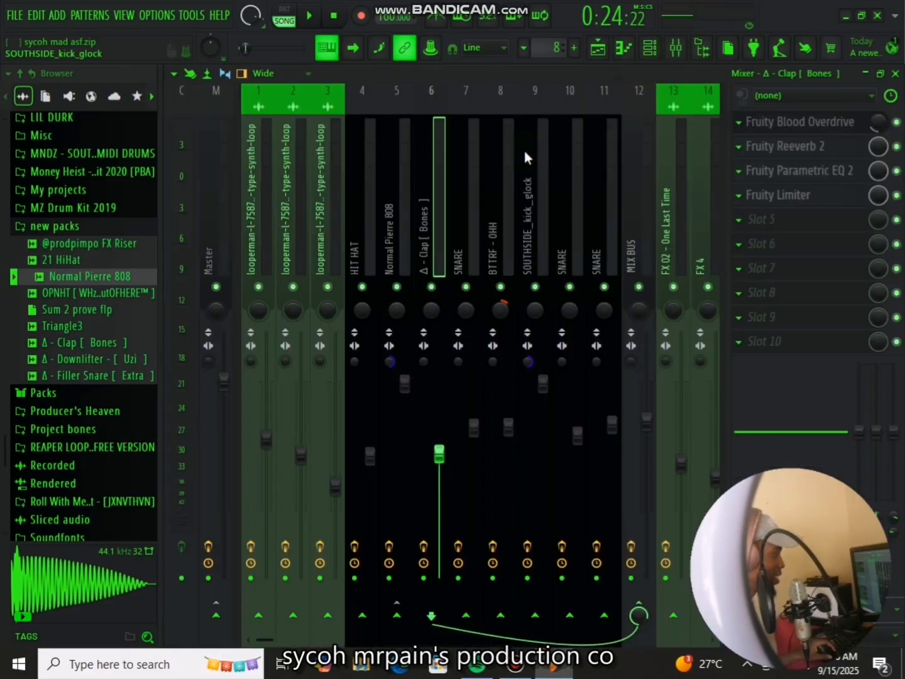
key("space")
left_click(564, 175)
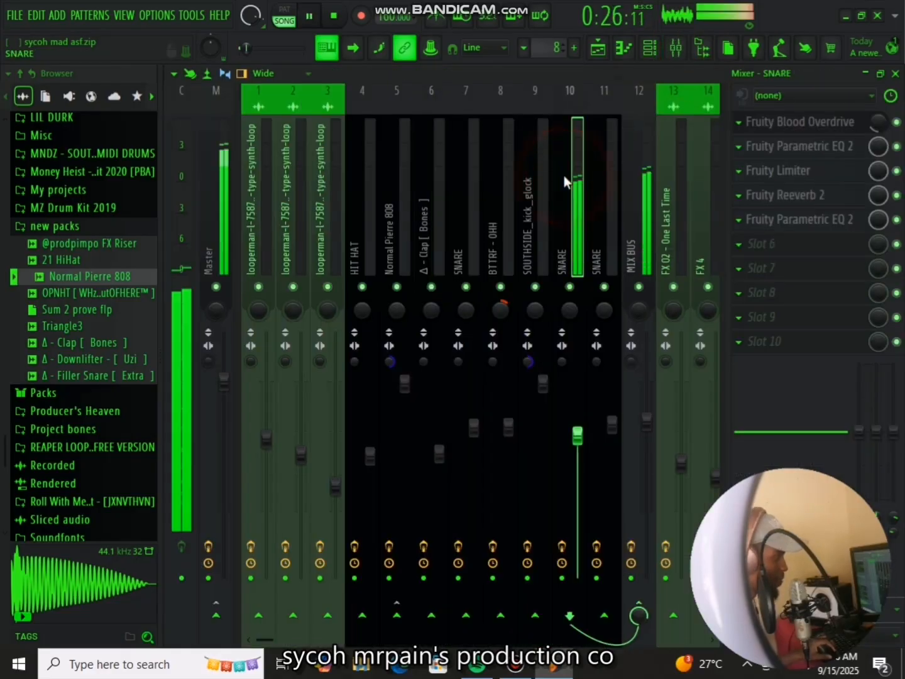
key("space")
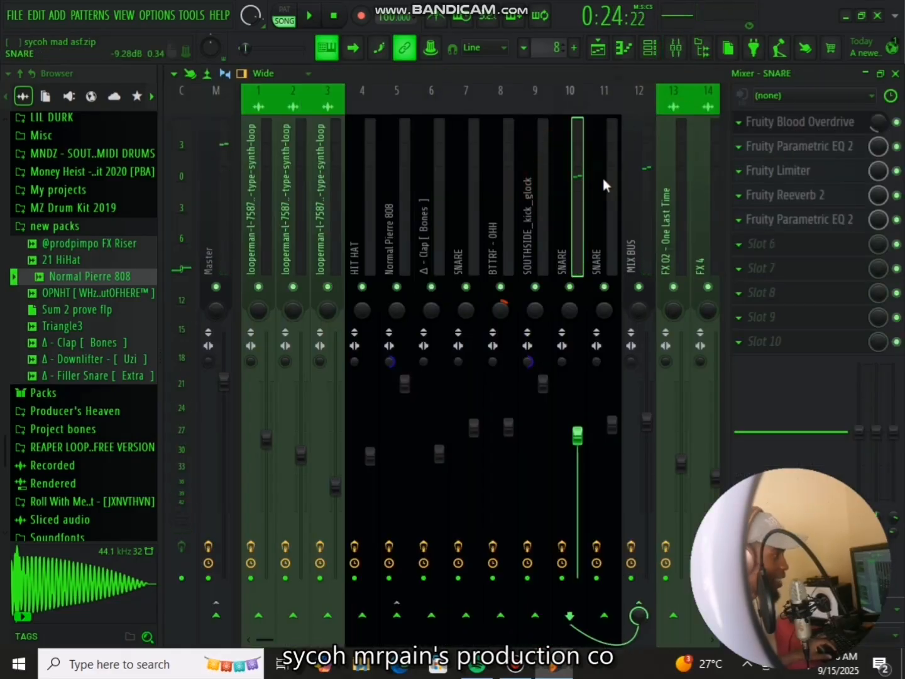
Step: Copy the mixer track state of SNARE on mixer track 7 to SNARE on mixer track 10
right_click(477, 231)
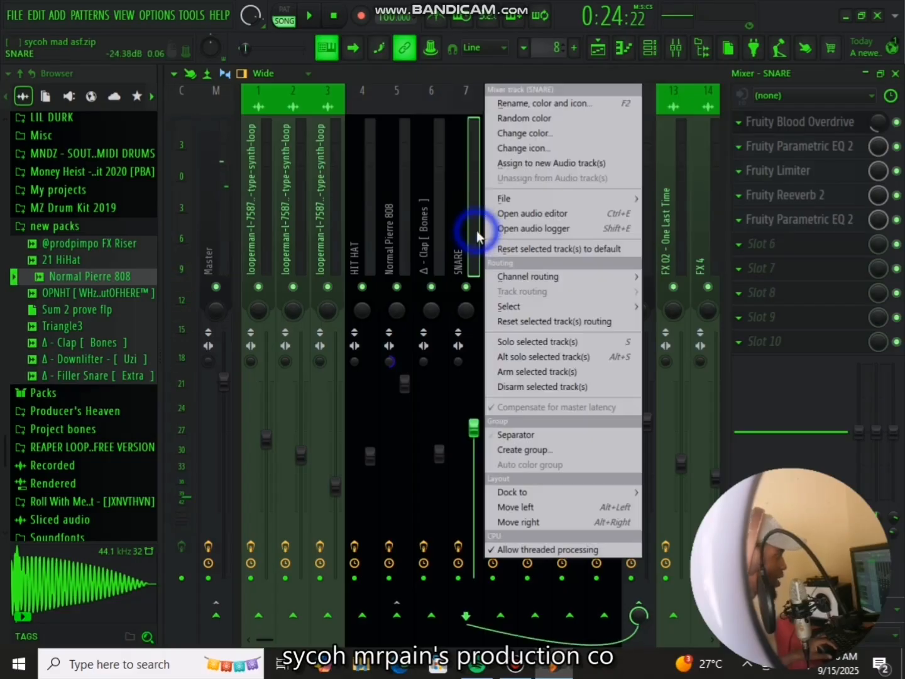
mouse_move(503, 198)
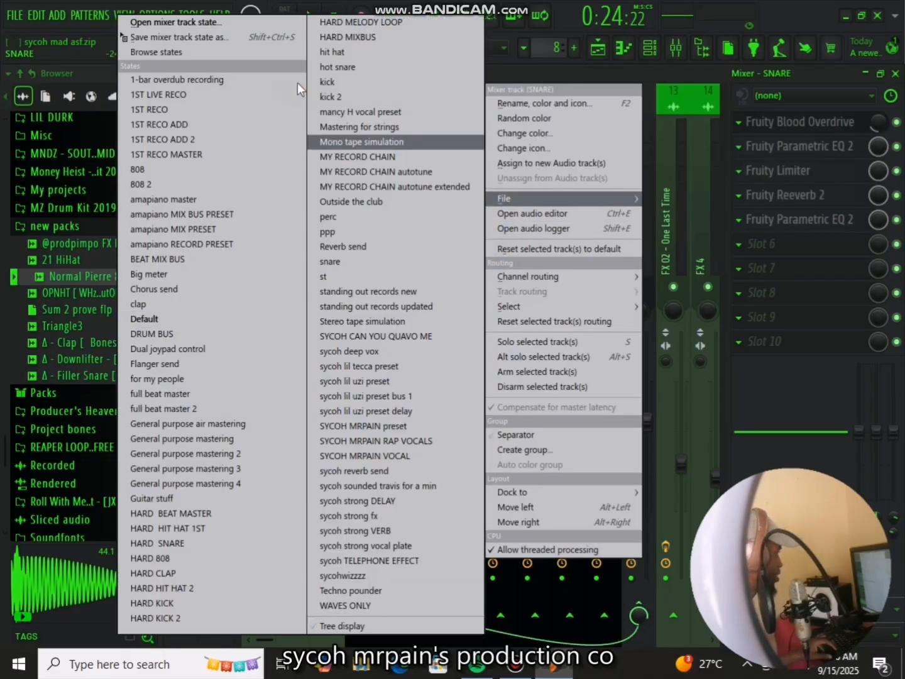
left_click(253, 34)
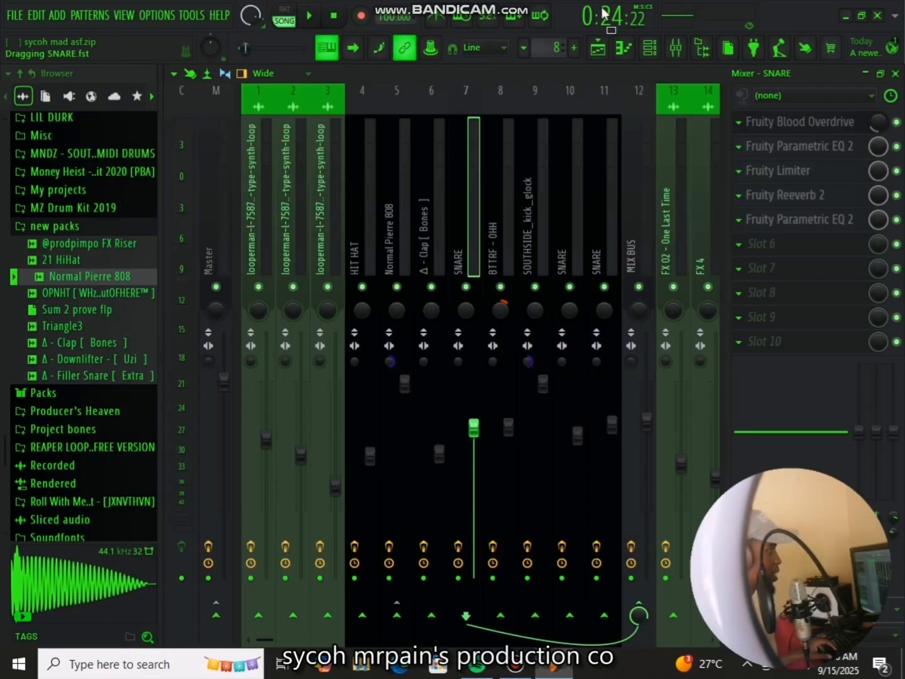
left_click(577, 201)
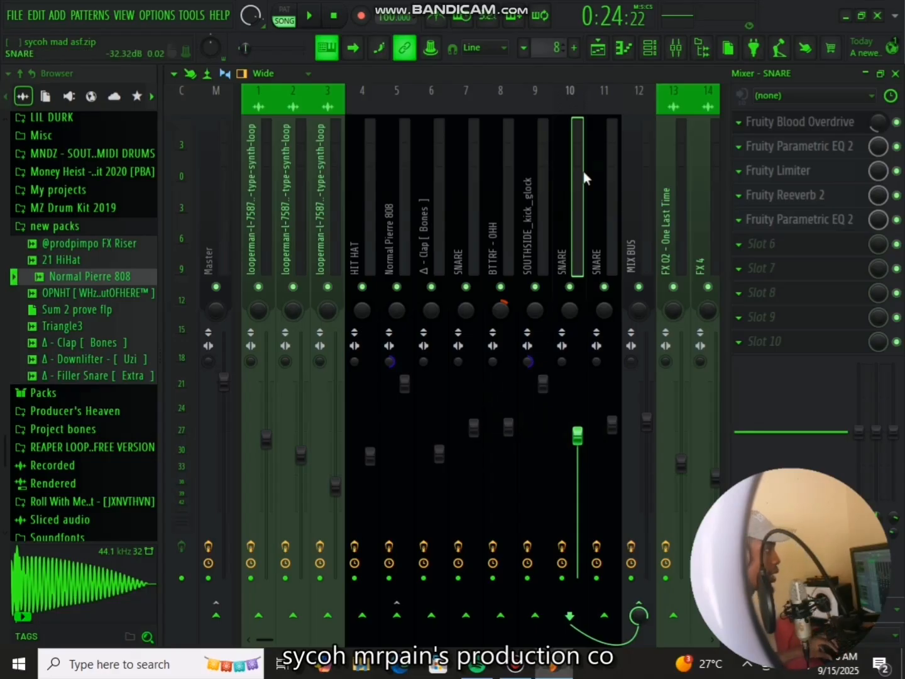
Step: Unmute Track 11 with the Filler Snare [ Extra ] #3 patterns in the playlist and play it together with Track 10
left_click(598, 48)
scroll(695, 237, "down", 2)
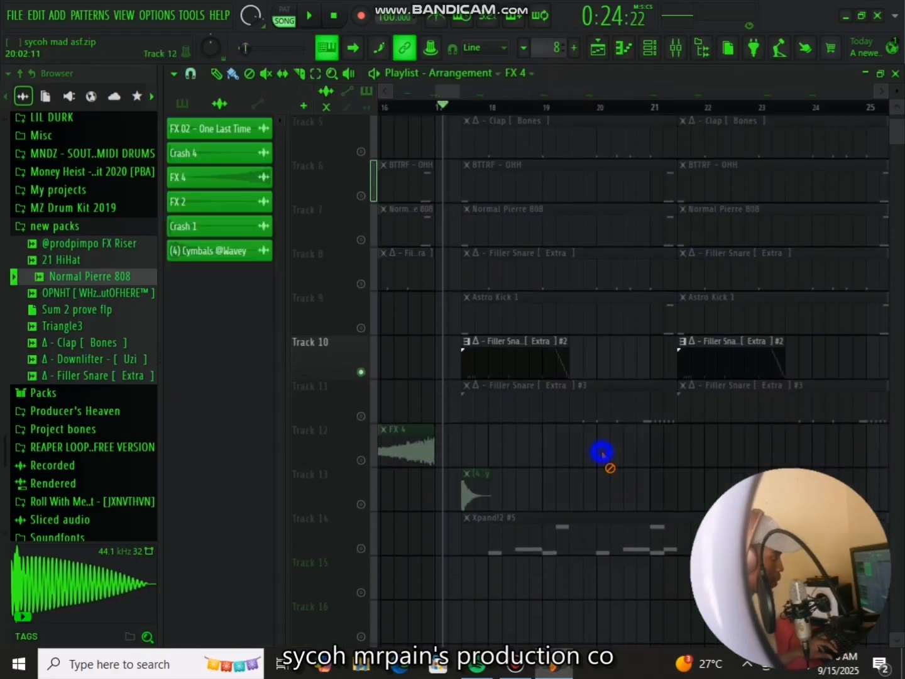
left_click(361, 416)
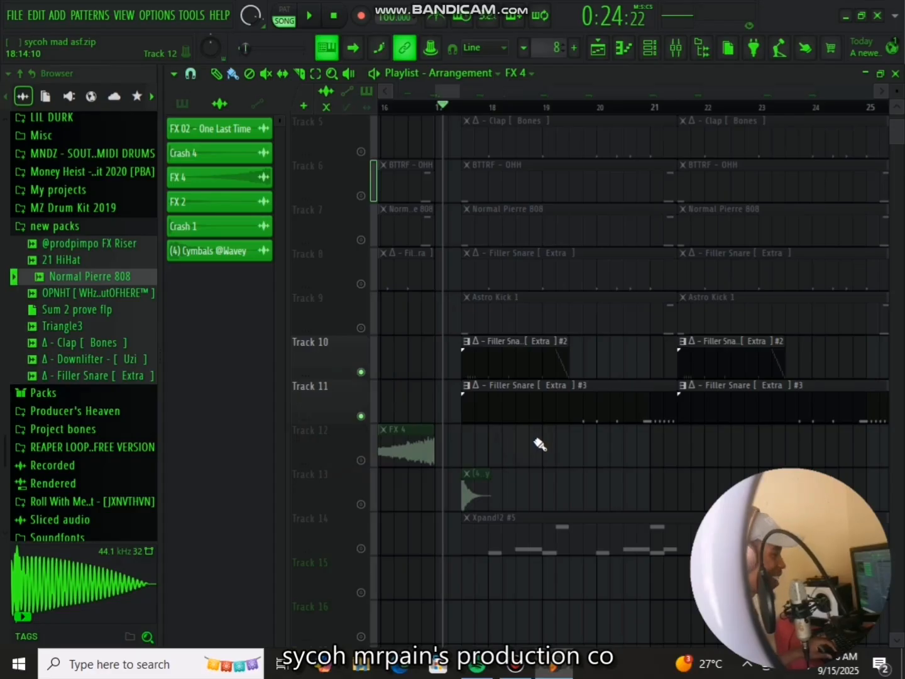
key("space")
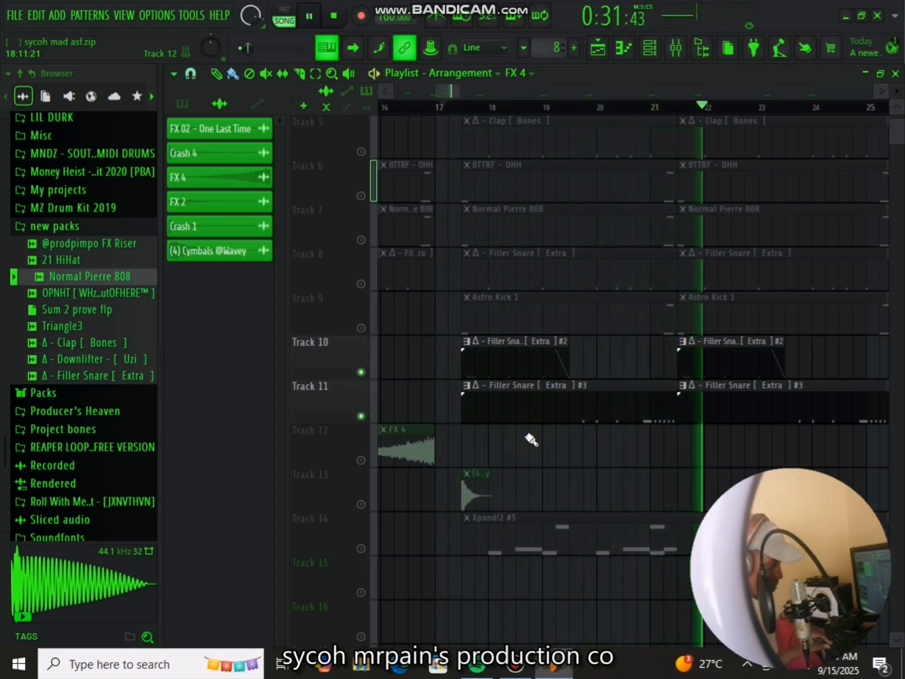
key("space")
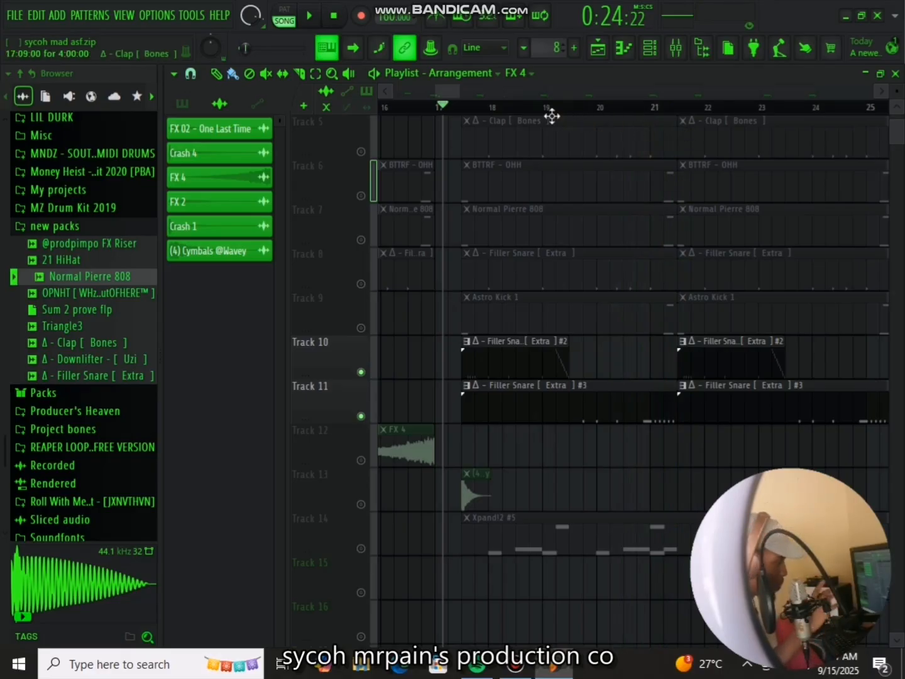
key("space")
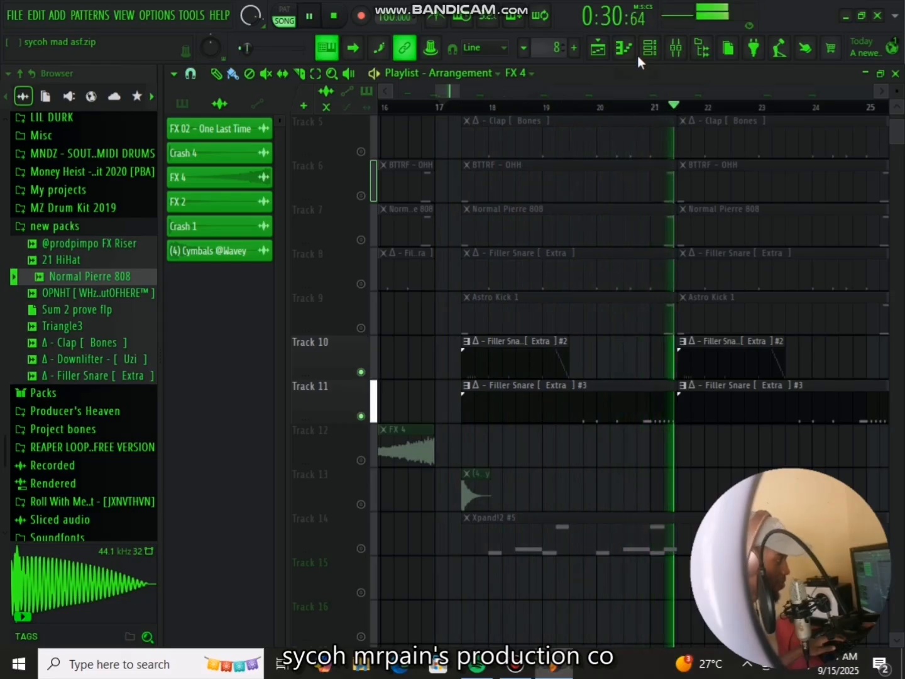
key("space")
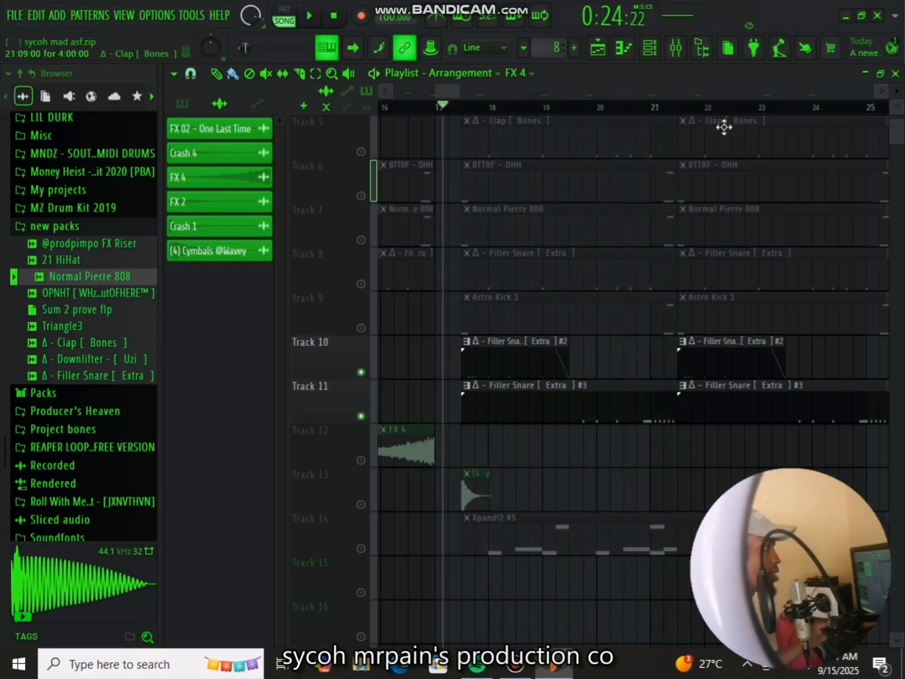
Step: Select SNARE on mixer track 11 to show its effects while the two snare parts play
left_click(675, 47)
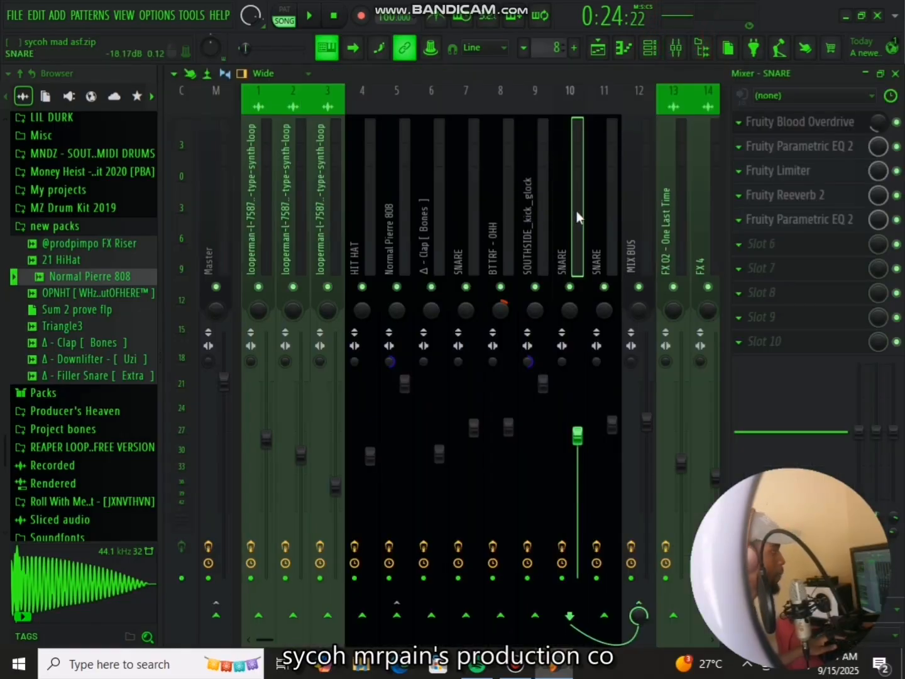
left_click(597, 220)
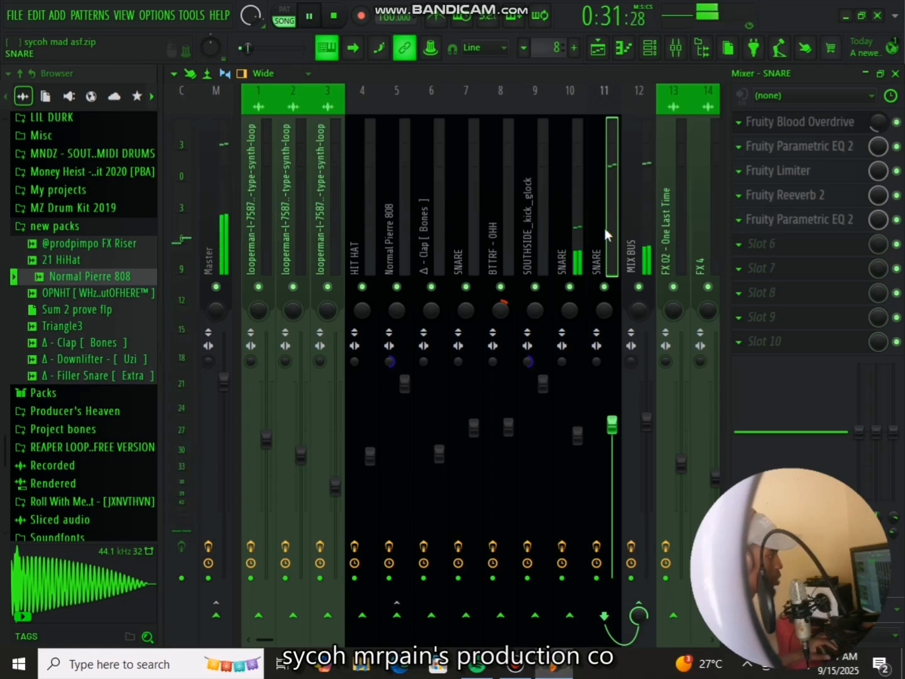
key("space")
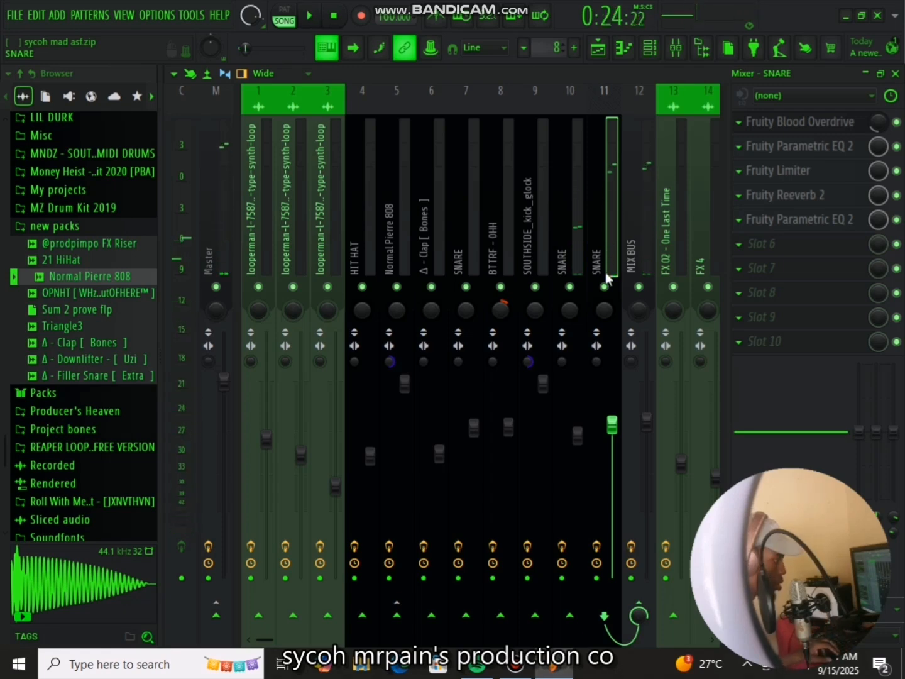
Step: Unmute Track 14 with the Xpand!2 #5 patterns in the playlist and play it together with the snares
left_click(601, 48)
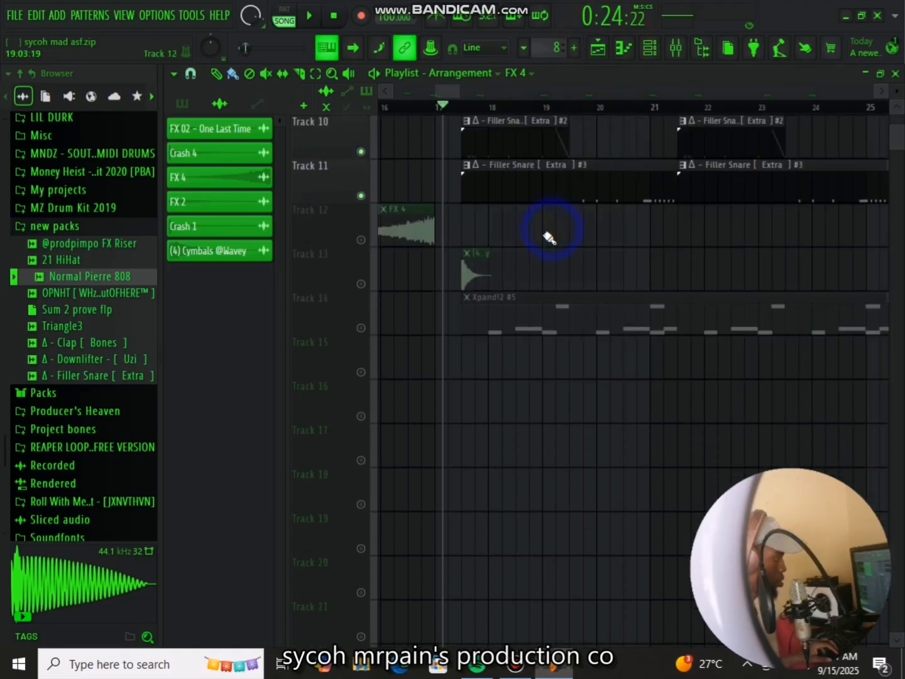
left_click(362, 328)
key("space")
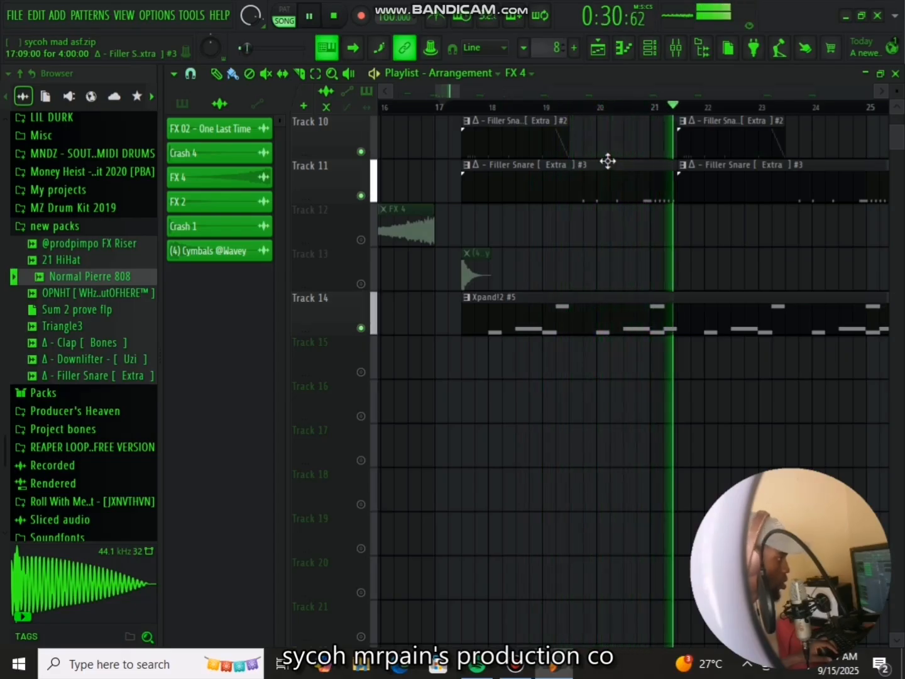
key("space")
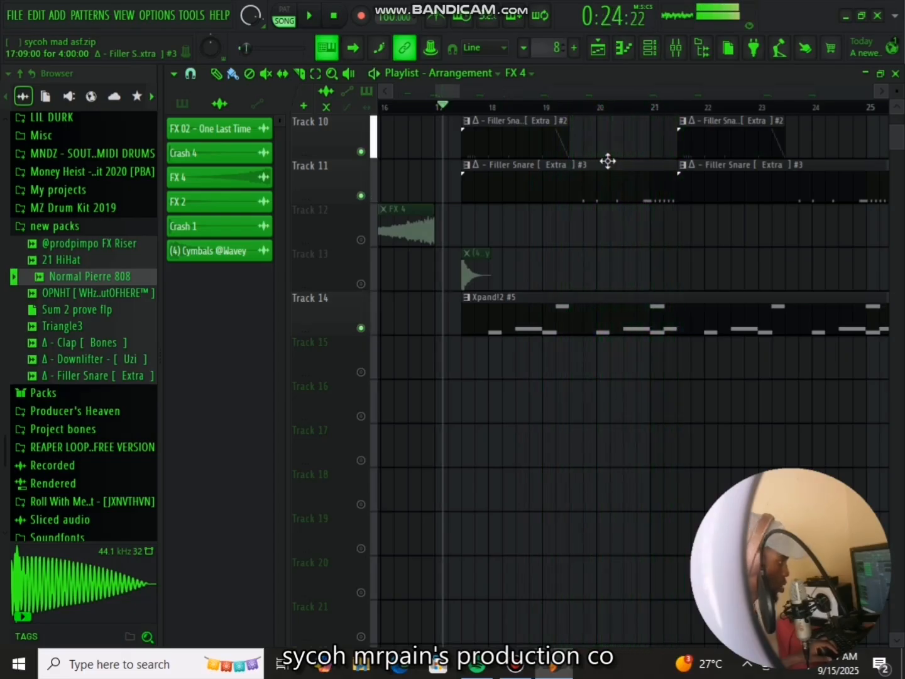
Step: Select the looperman synth loop on mixer track 15 to show its effects during playback
left_click(677, 57)
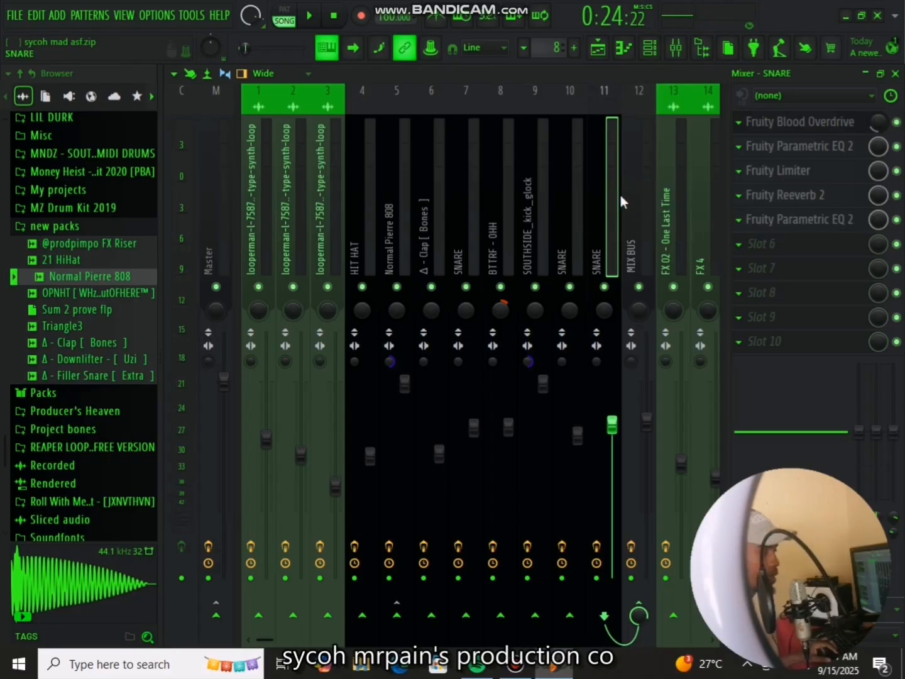
scroll(608, 195, "down", 3)
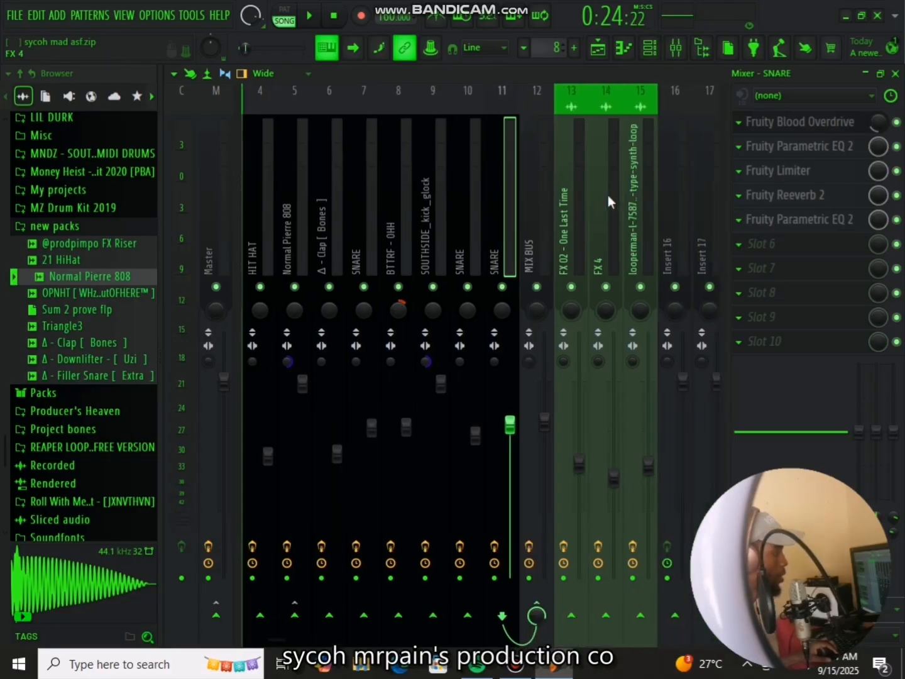
left_click(643, 212)
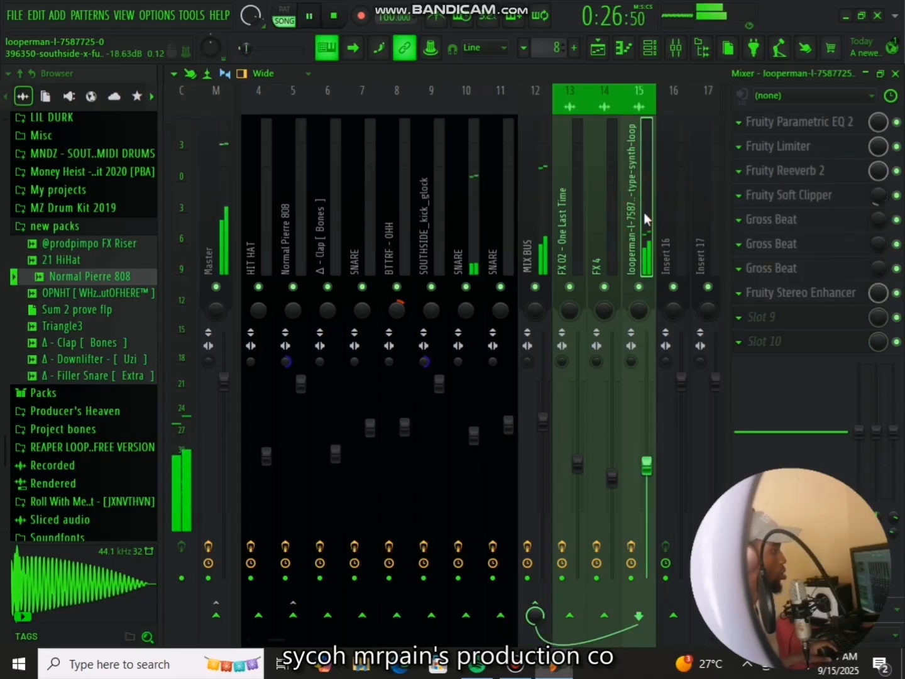
key("space")
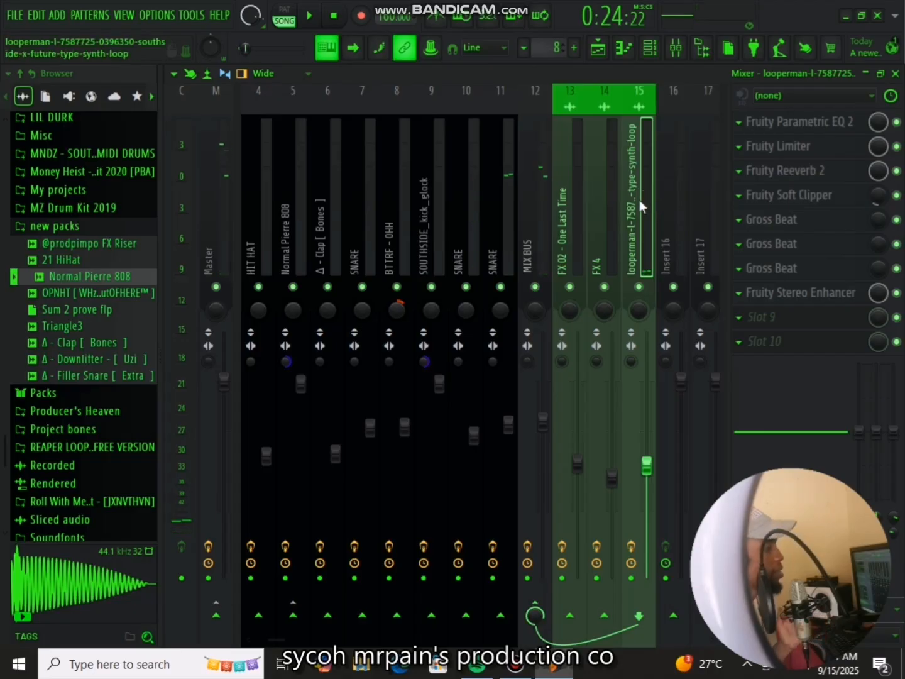
Step: Compare the looperman synth loop on mixer track 1 with the one on mixer track 15
scroll(640, 201, "up", 5)
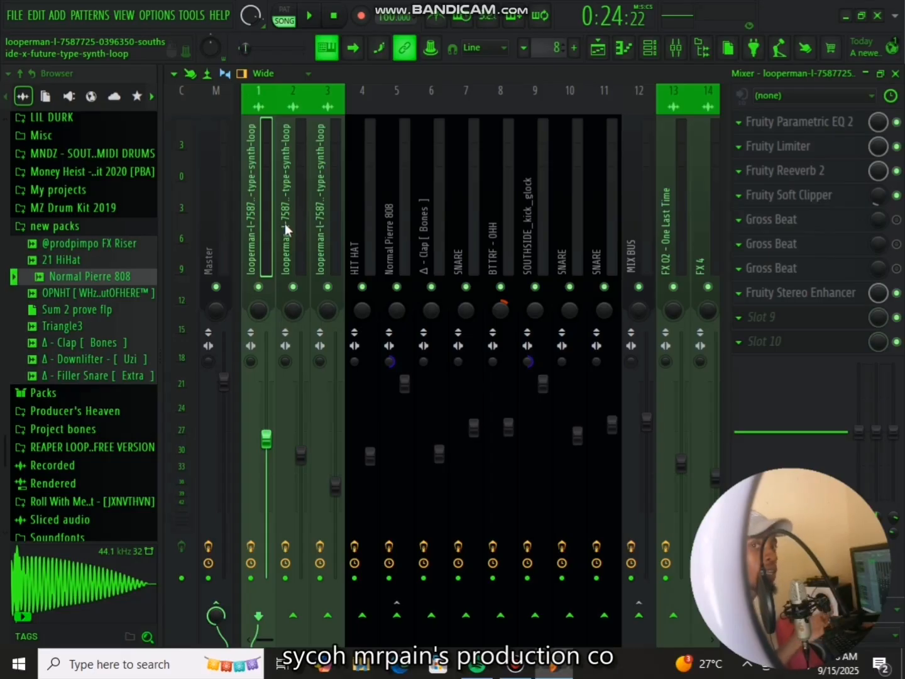
scroll(385, 239, "down", 6)
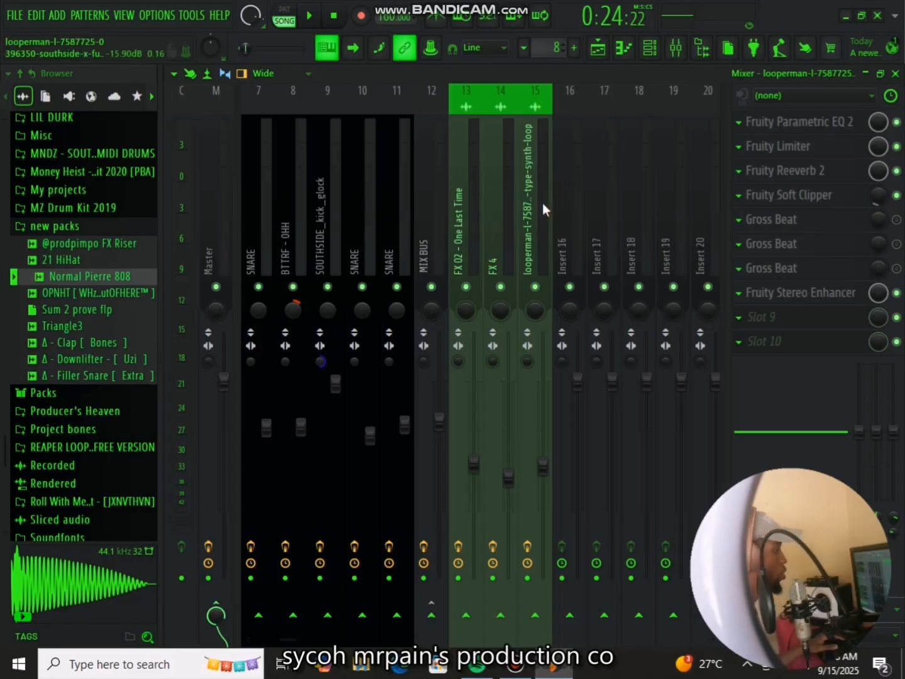
scroll(542, 203, "up", 3)
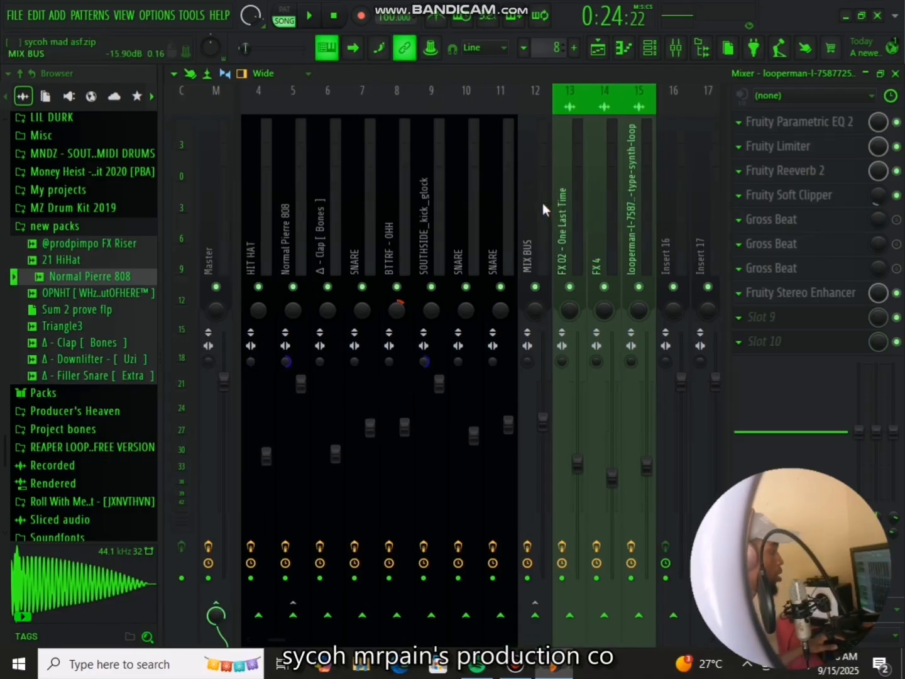
scroll(542, 203, "up", 3)
left_click(597, 48)
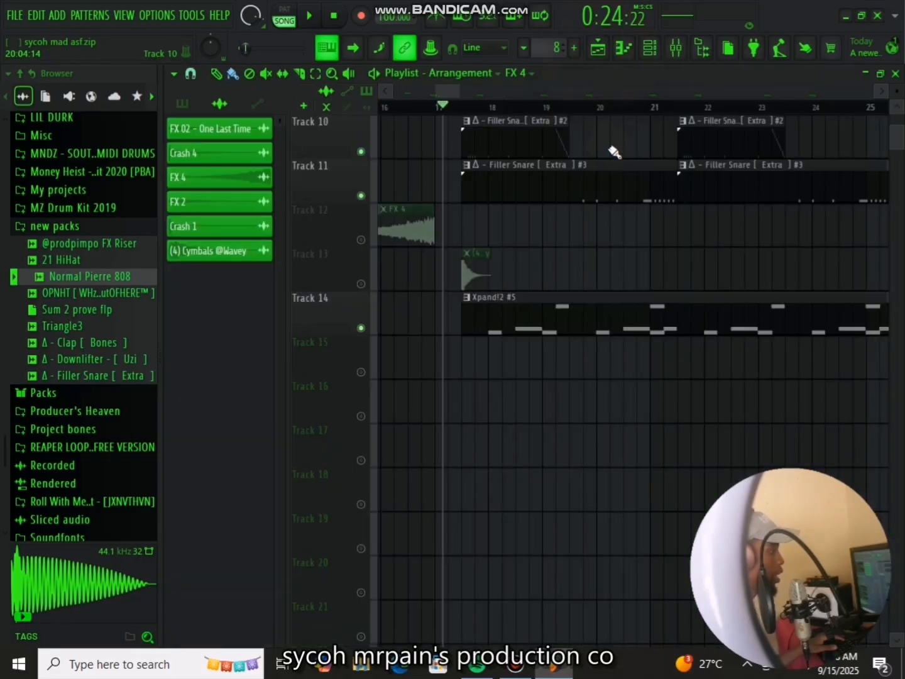
scroll(589, 224, "up", 6)
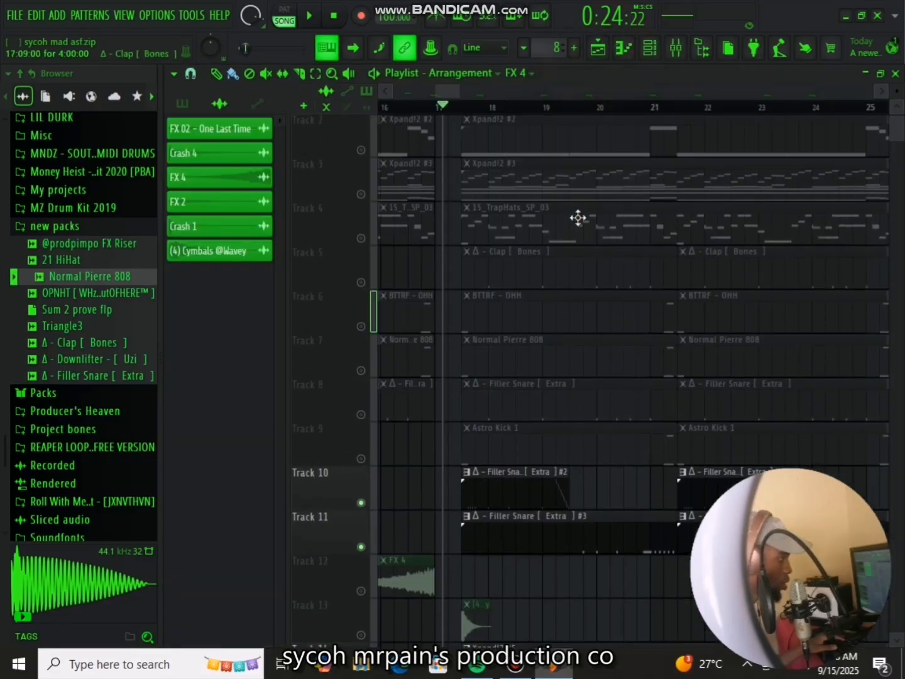
scroll(511, 120, "down", 5)
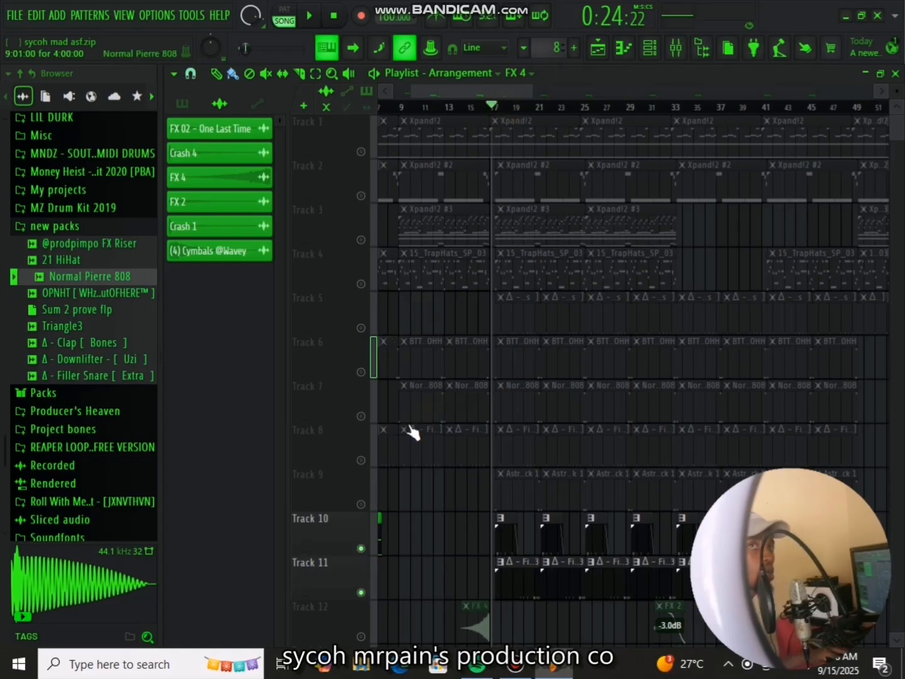
scroll(424, 436, "down", 5)
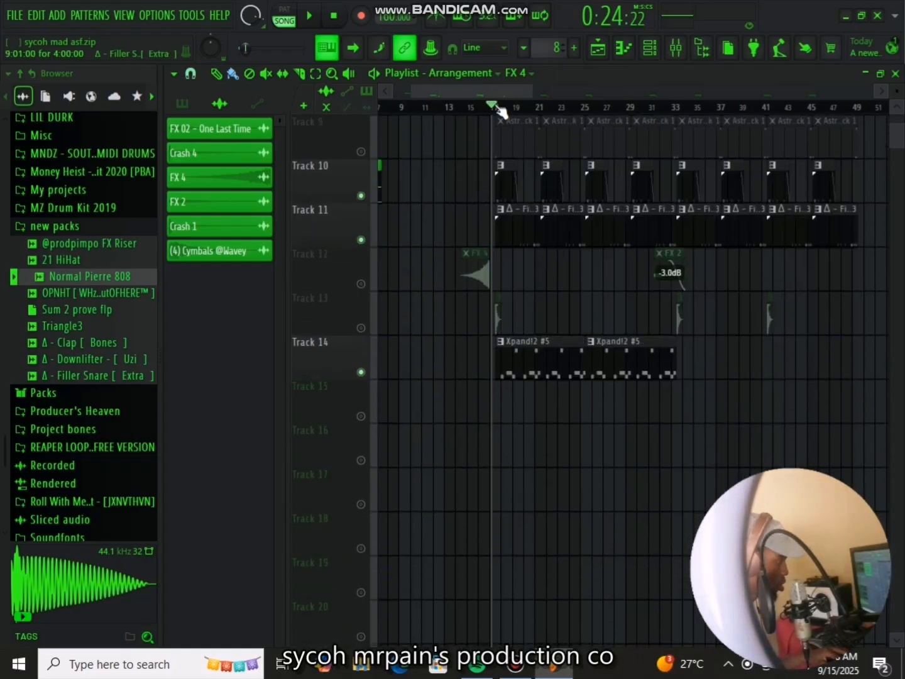
scroll(495, 111, "up", 5)
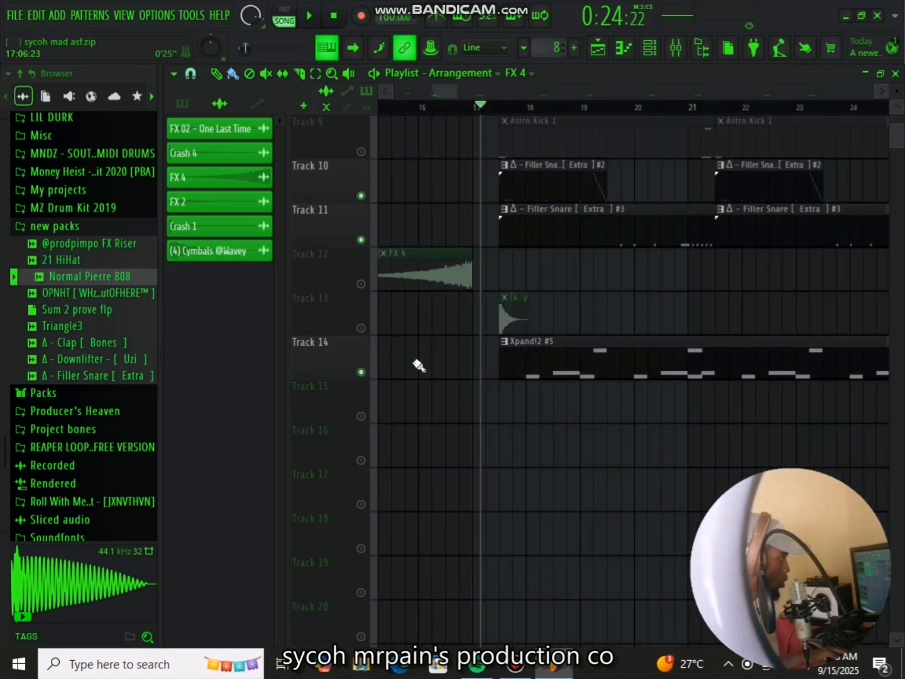
left_click(361, 330)
scroll(503, 189, "up", 4)
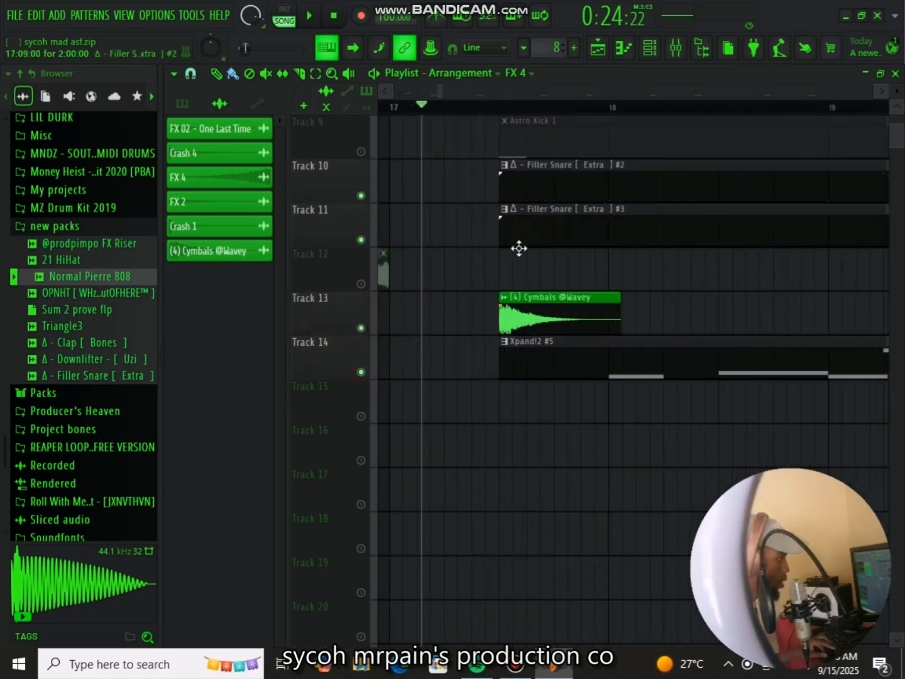
double_click(536, 304)
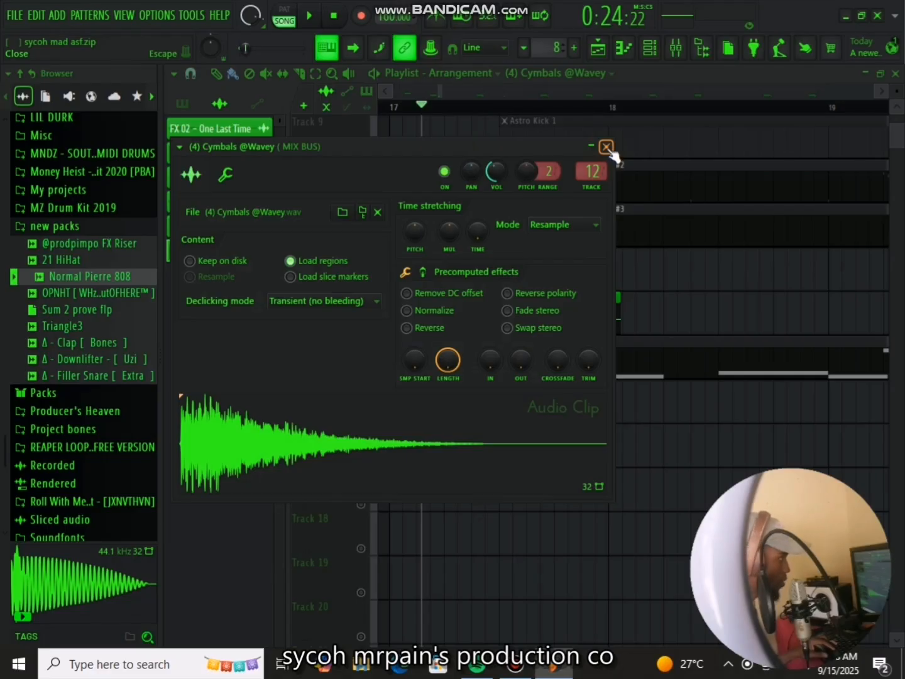
left_click(606, 148)
left_click(676, 48)
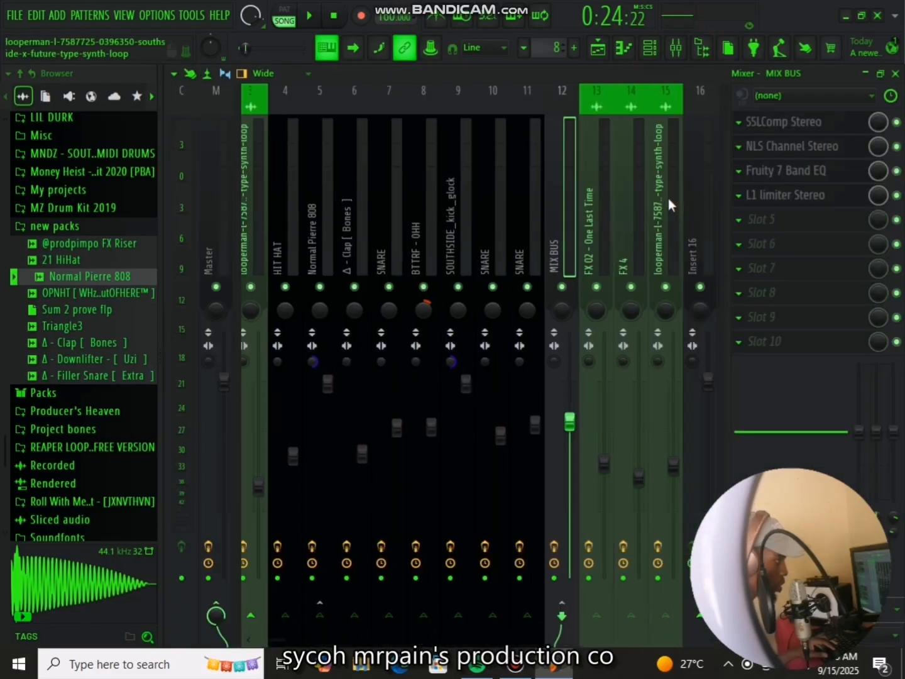
scroll(668, 198, "down", 1)
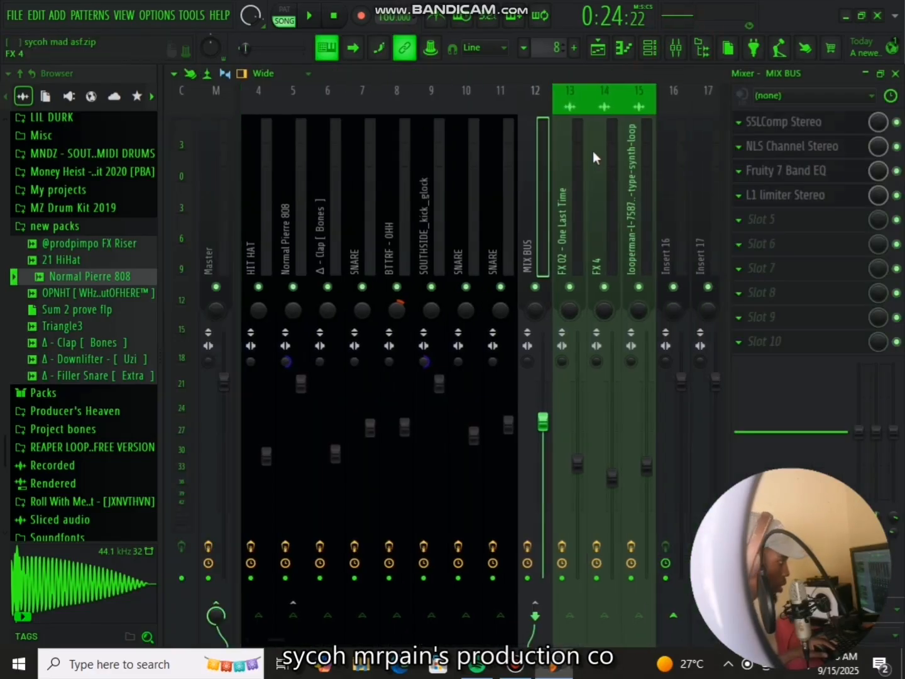
left_click(549, 172)
left_click(598, 48)
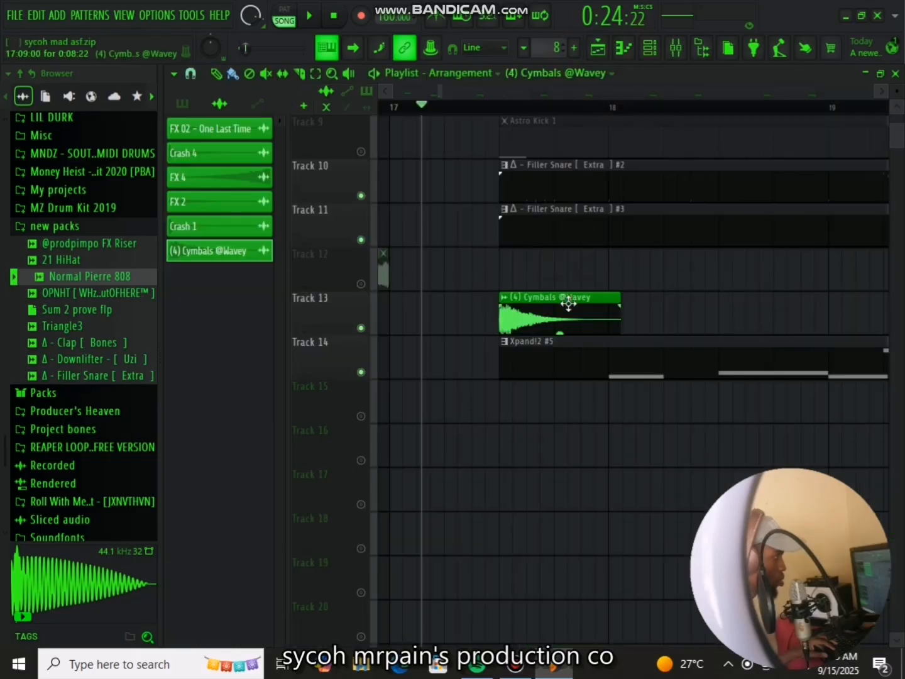
double_click(568, 304)
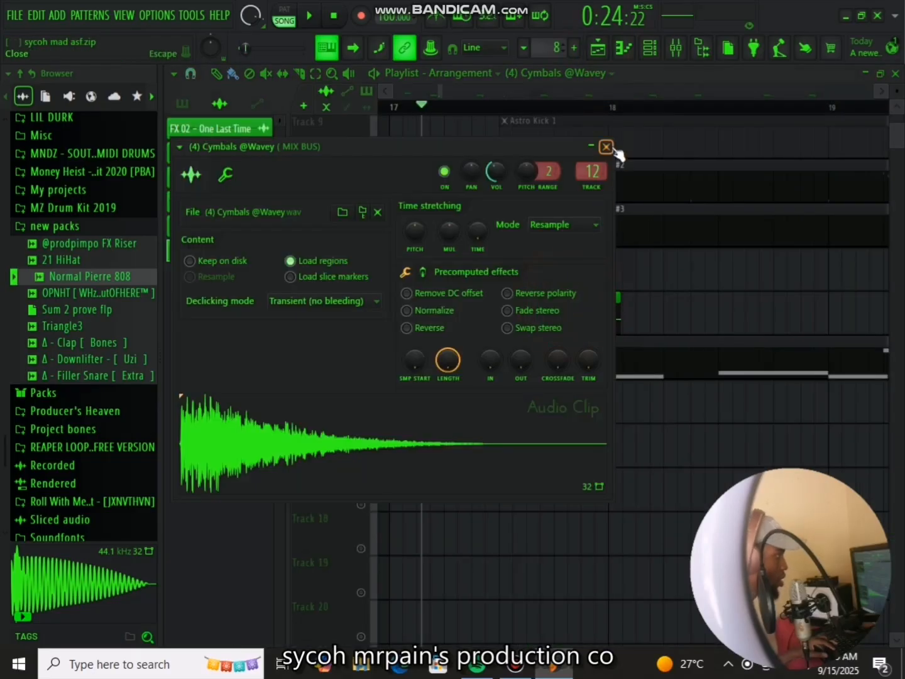
left_click(610, 147)
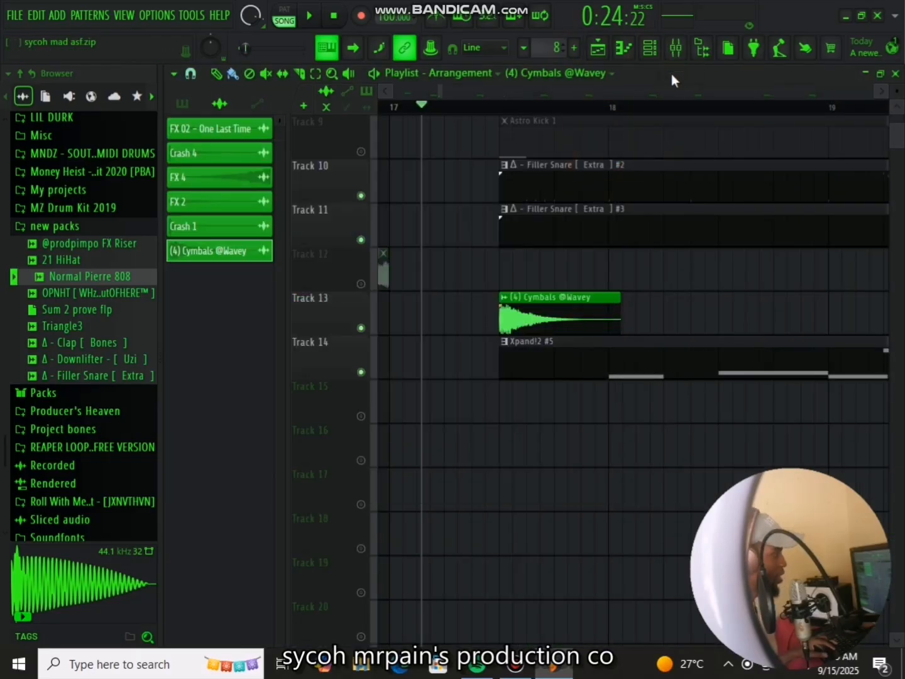
key("space")
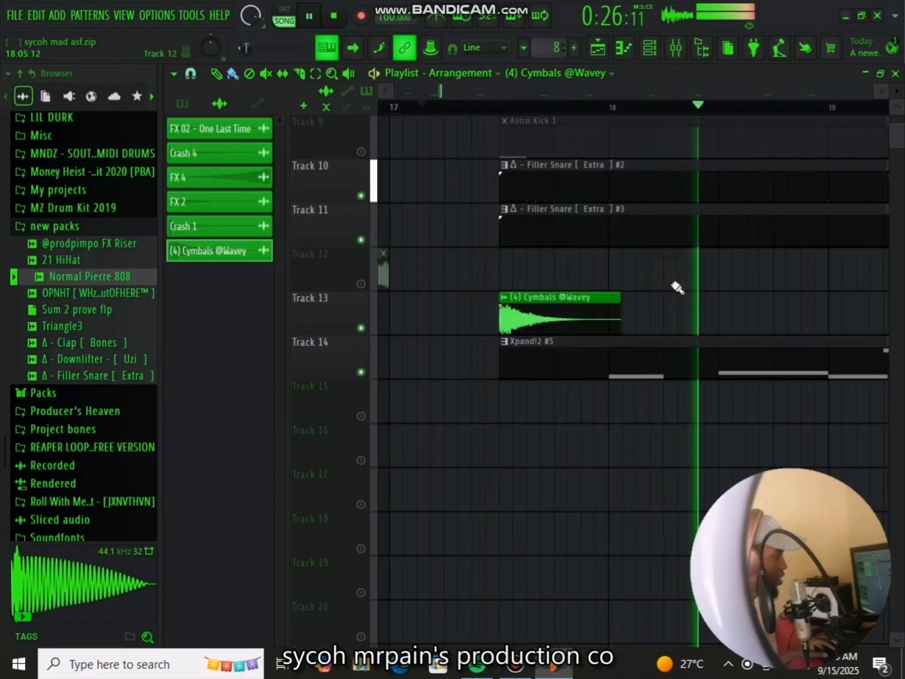
key("space")
key("space")
key("space")
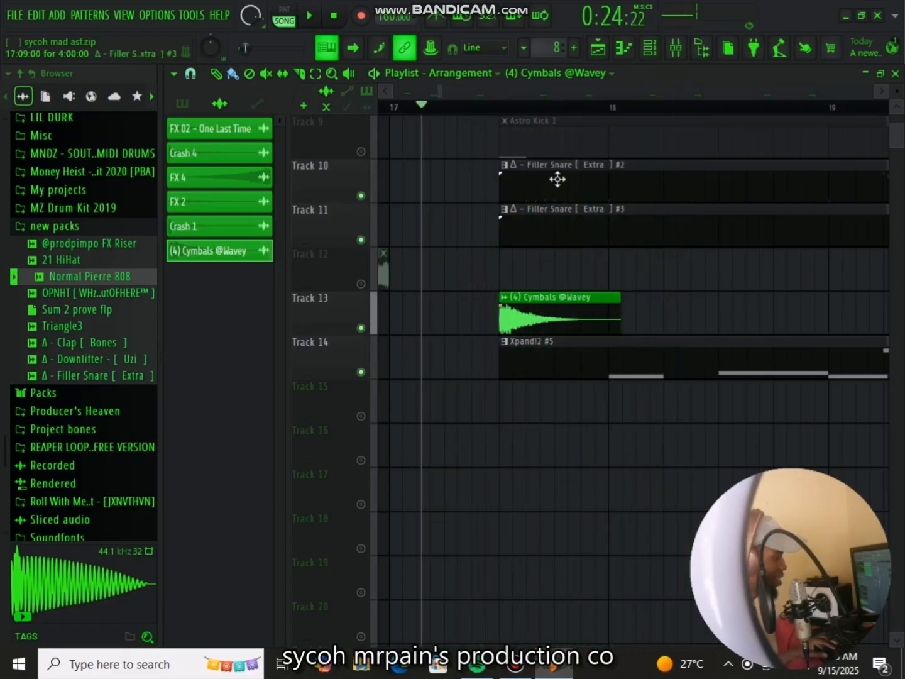
Step: Unmute all playlist tracks to bring back the full arrangement
scroll(521, 115, "down", 8)
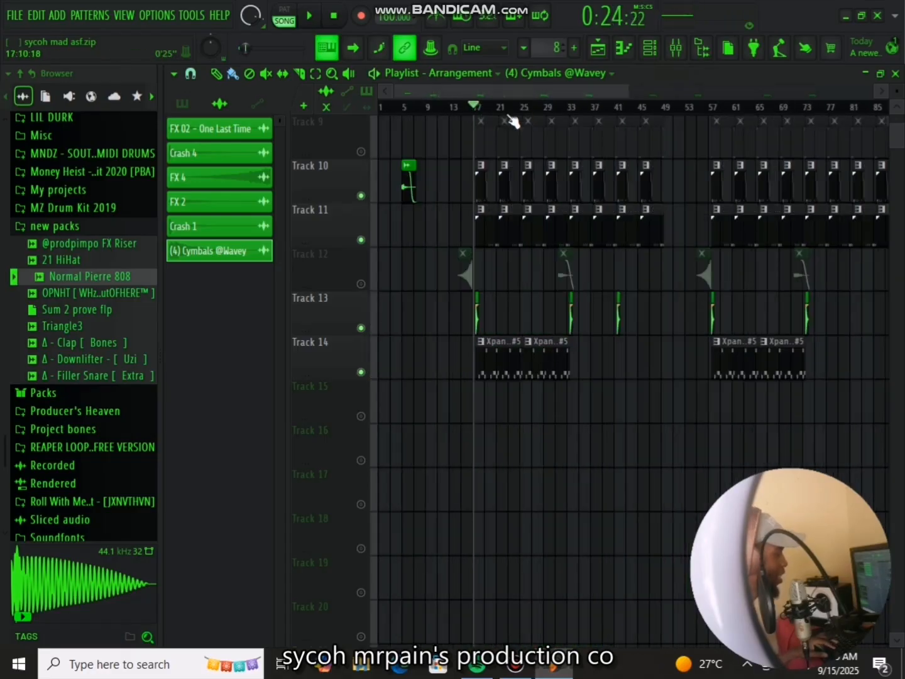
right_click(362, 373)
right_click(363, 372)
scroll(394, 370, "up", 8)
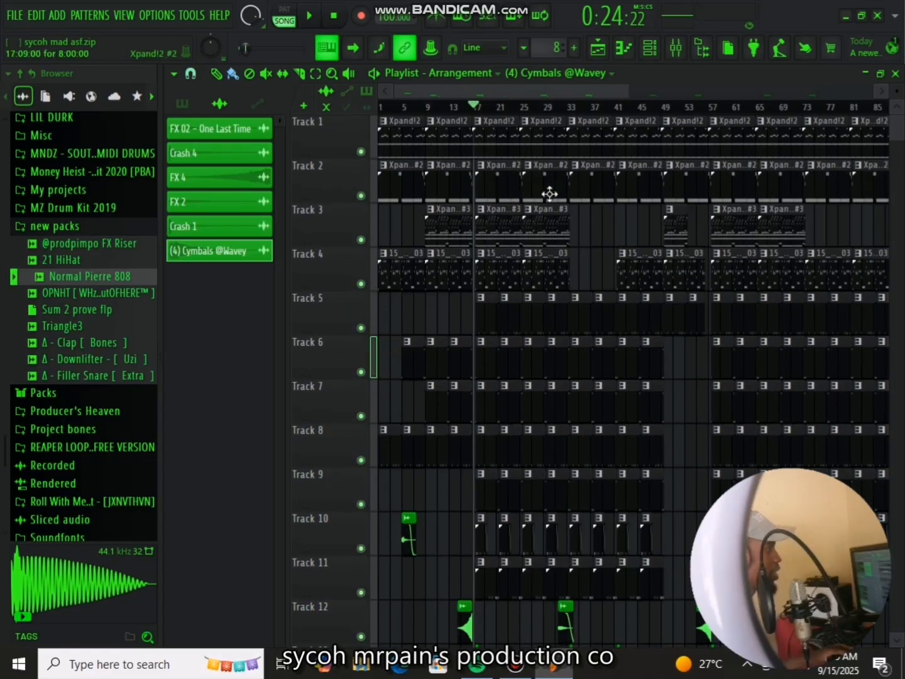
Step: Turn off the effect slots on the Master and MIX BUS tracks in the mixer
left_click(677, 51)
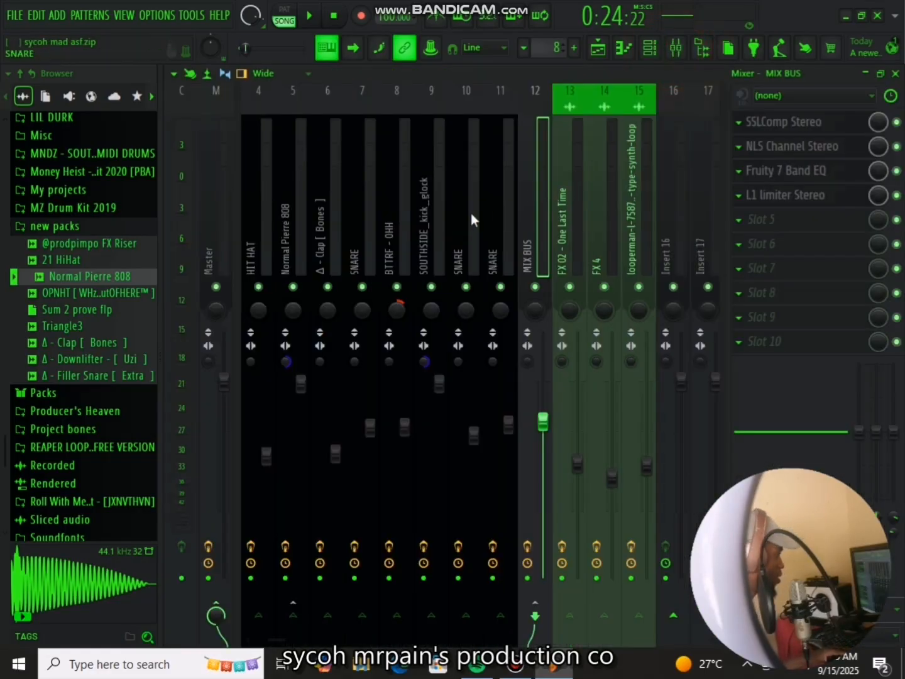
scroll(467, 213, "up", 3)
scroll(433, 235, "down", 4)
scroll(432, 234, "up", 4)
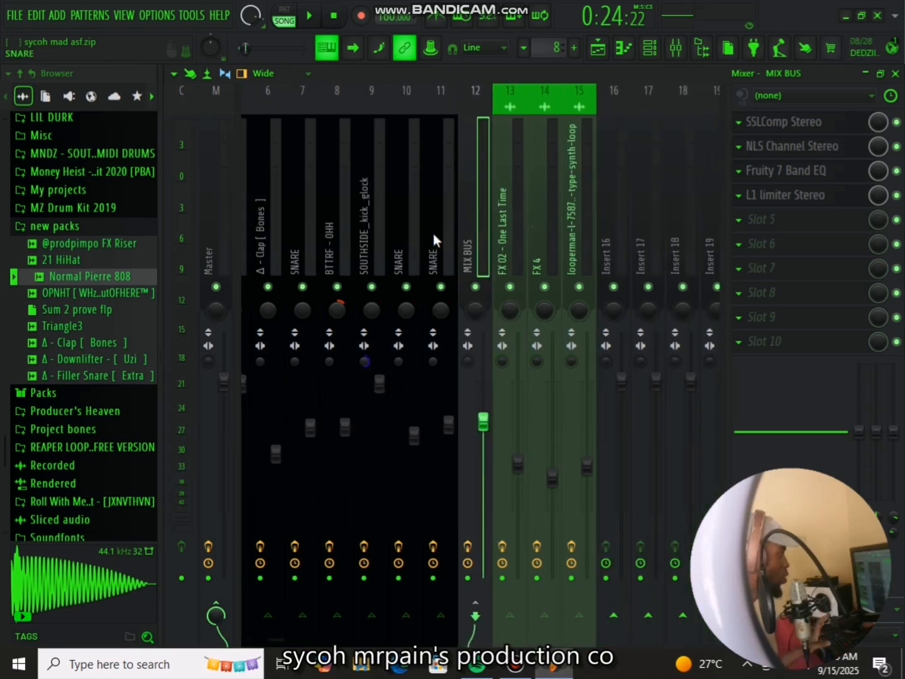
scroll(517, 243, "down", 3)
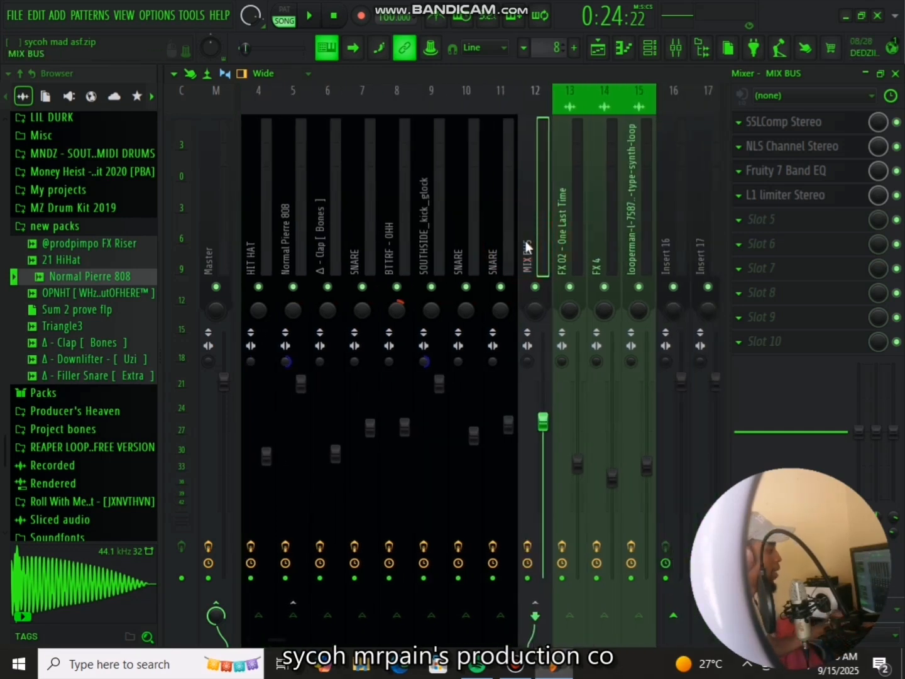
scroll(525, 242, "down", 6)
scroll(526, 242, "up", 9)
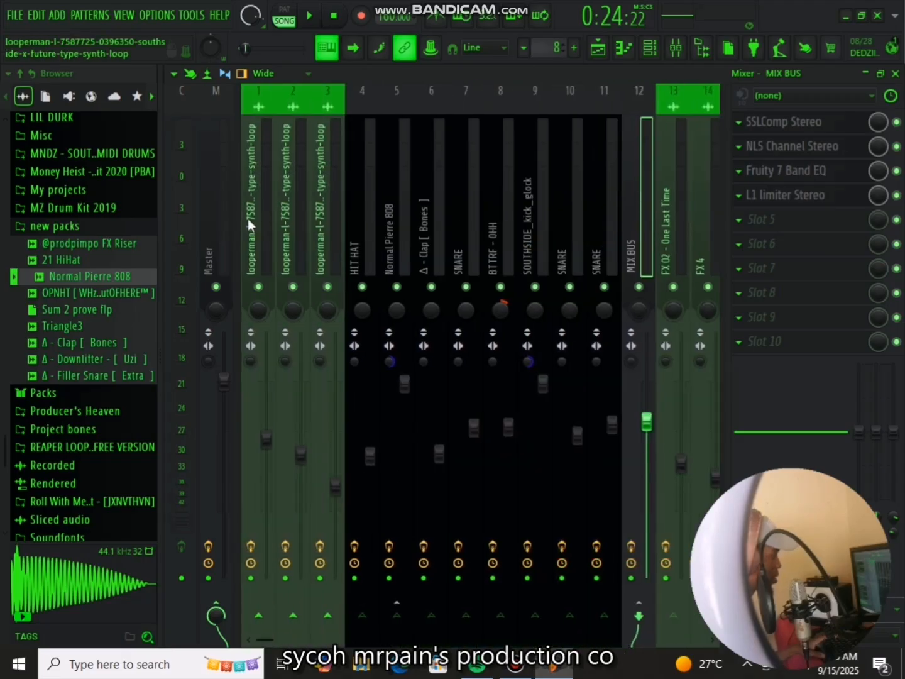
left_click(217, 220)
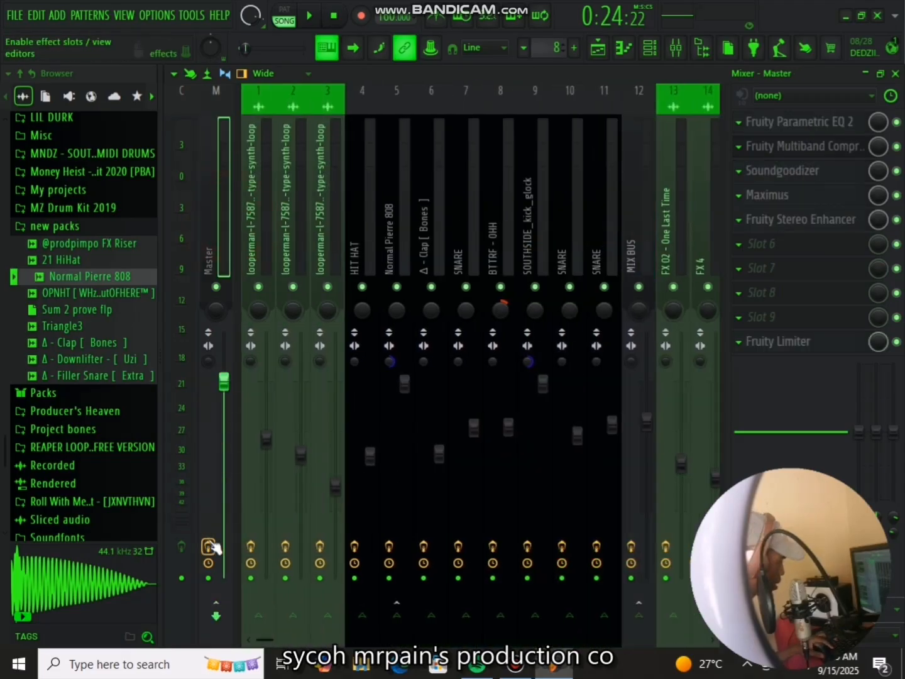
scroll(557, 239, "down", 6)
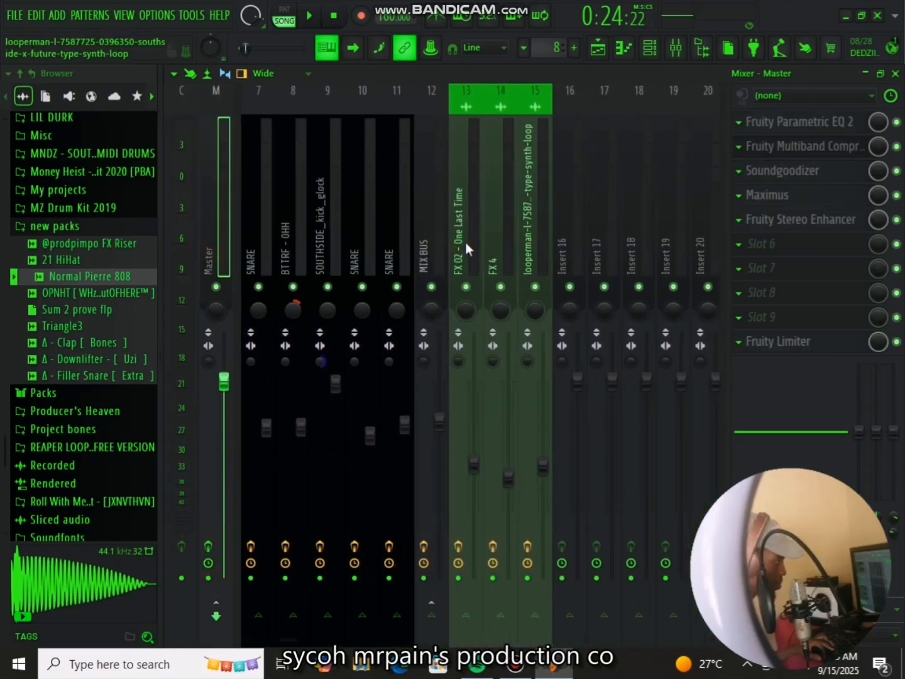
left_click(427, 239)
left_click(426, 547)
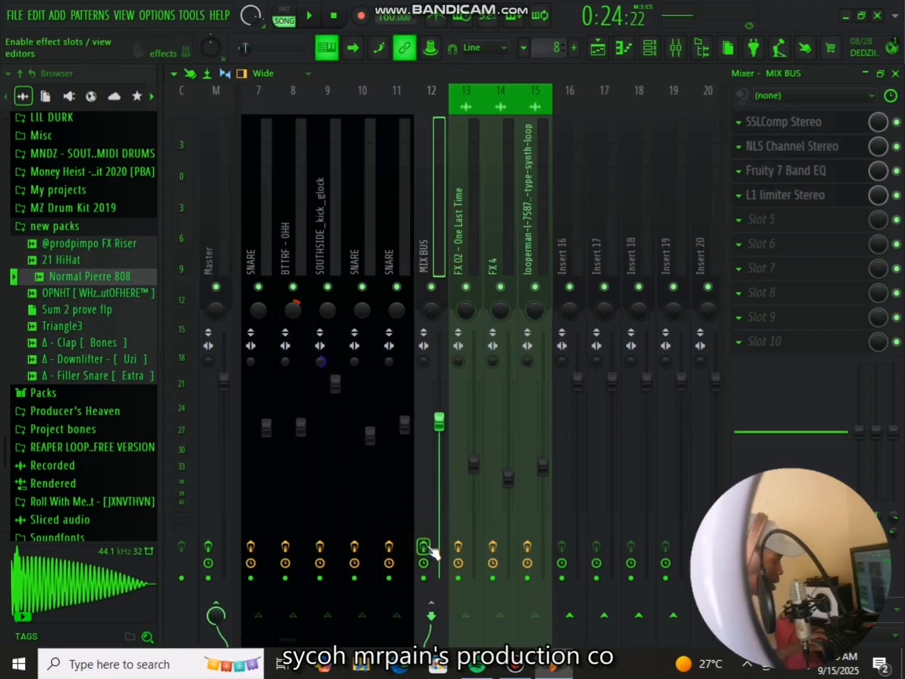
Step: Play the arrangement from the beginning to hear it without the Master and MIX BUS effects
key("space")
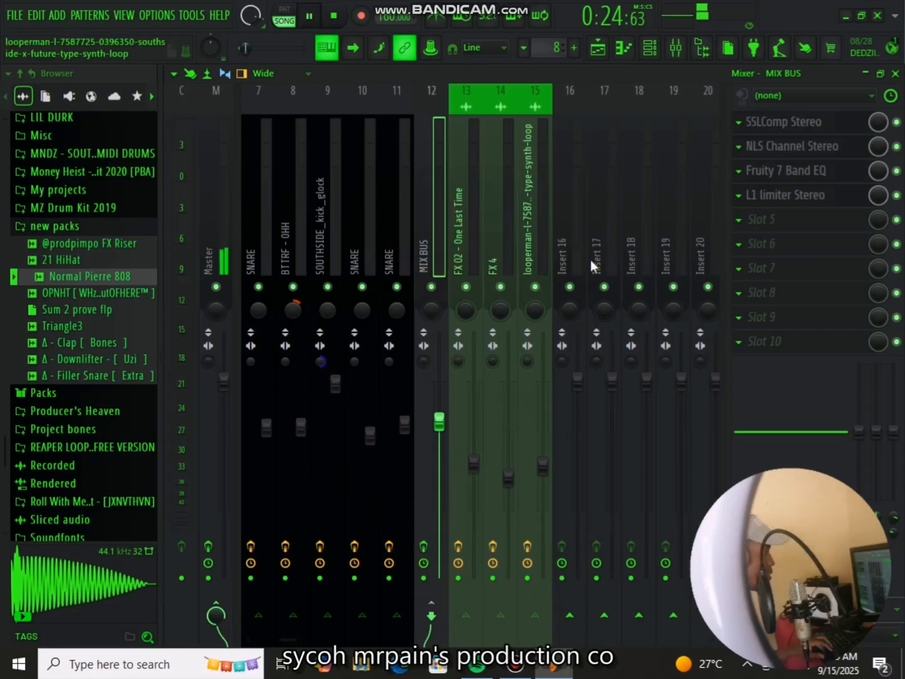
left_click(598, 48)
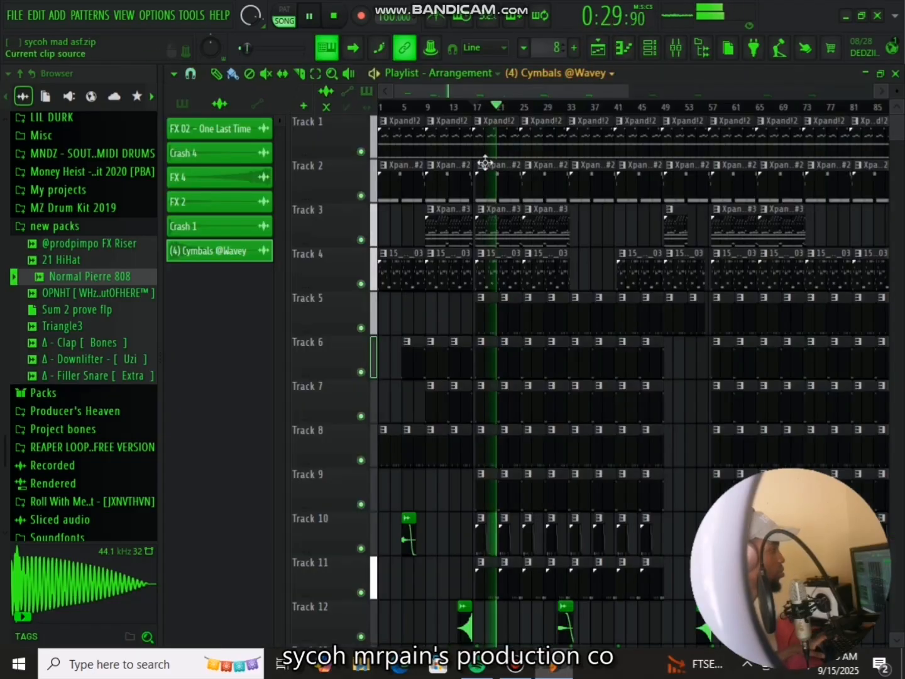
key("space")
key("space")
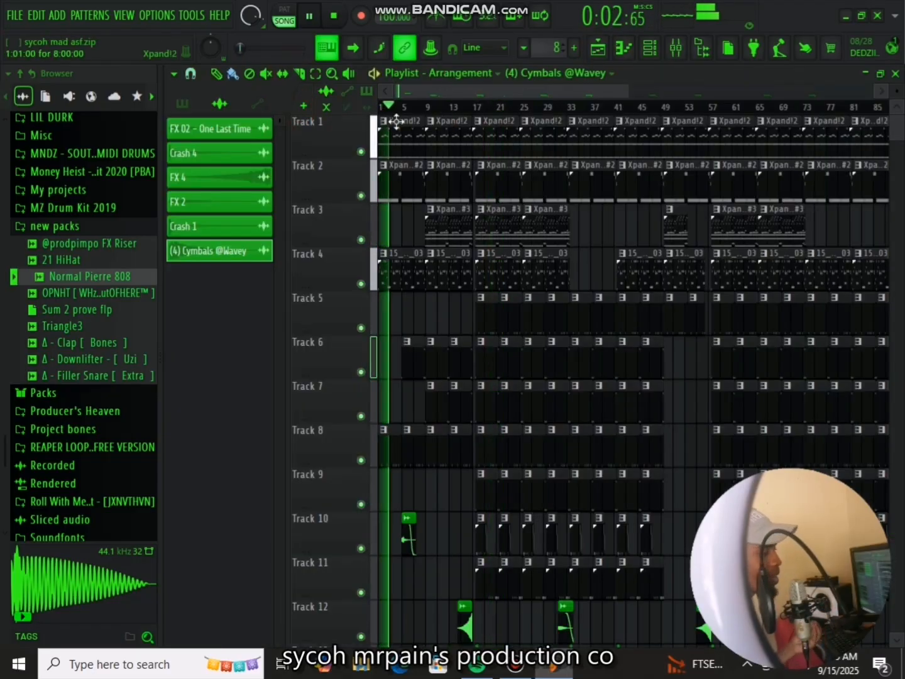
scroll(470, 117, "up", 3)
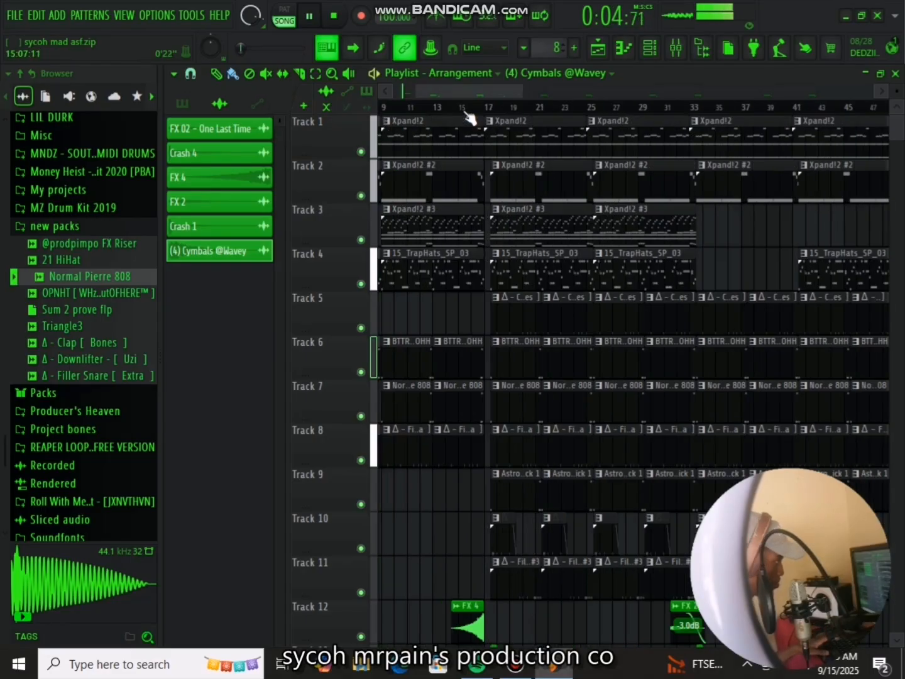
scroll(471, 118, "down", 2)
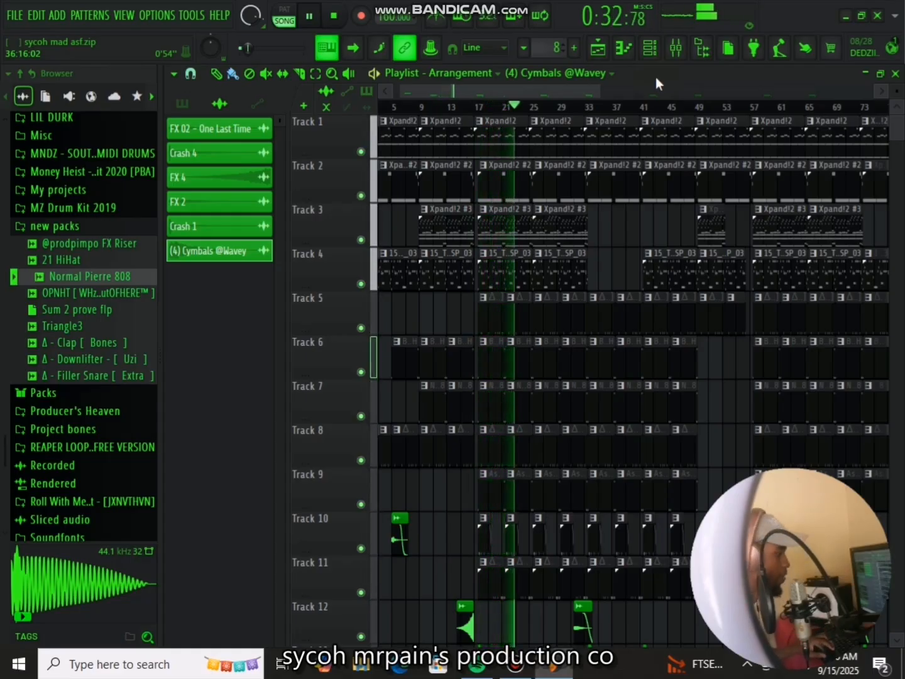
key("space")
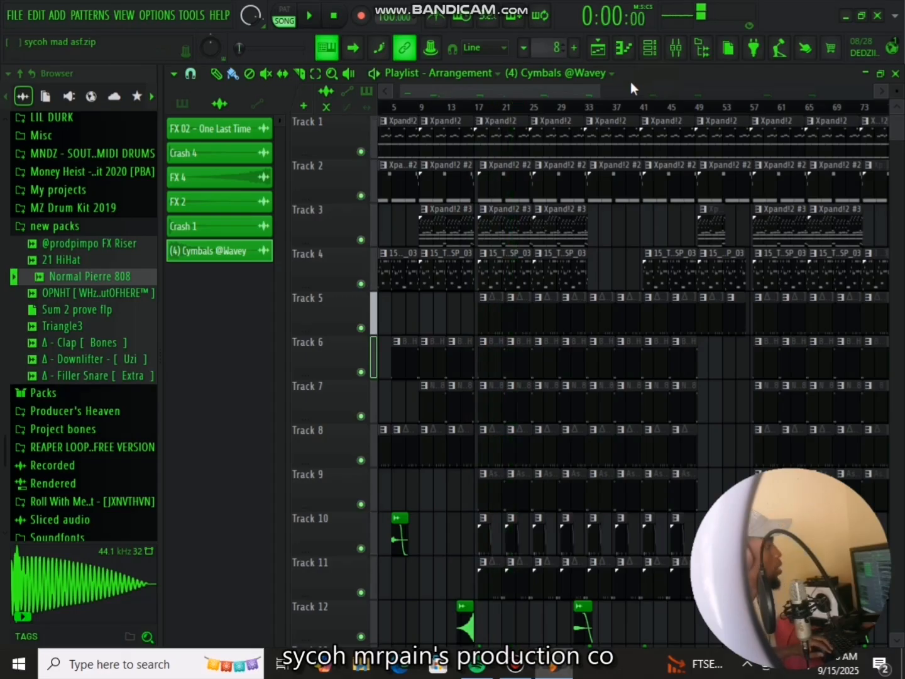
Step: Turn the MIX BUS effect slots back on and briefly play the start of the arrangement
left_click(703, 56)
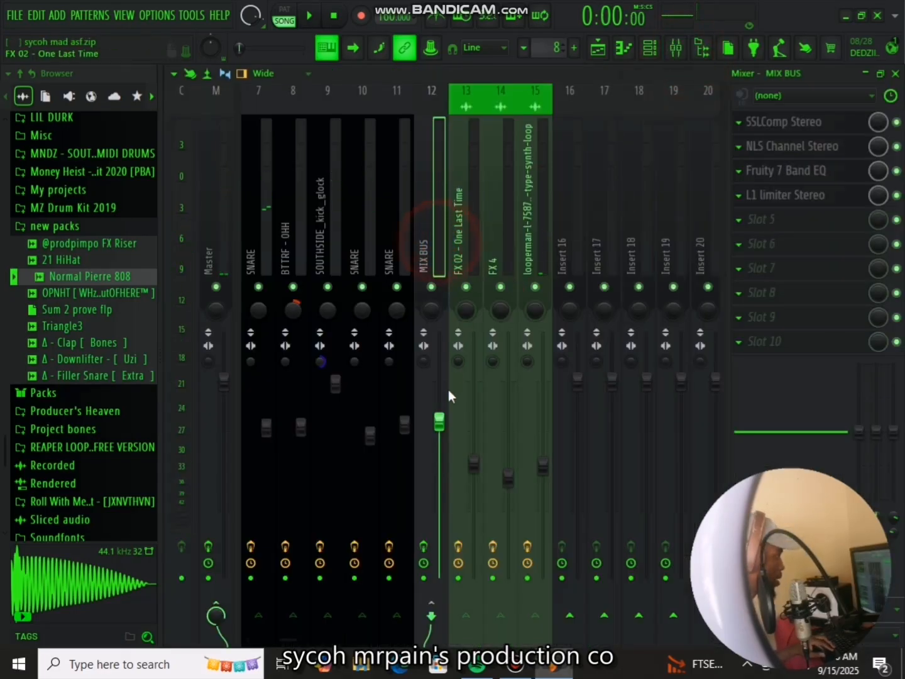
key("space")
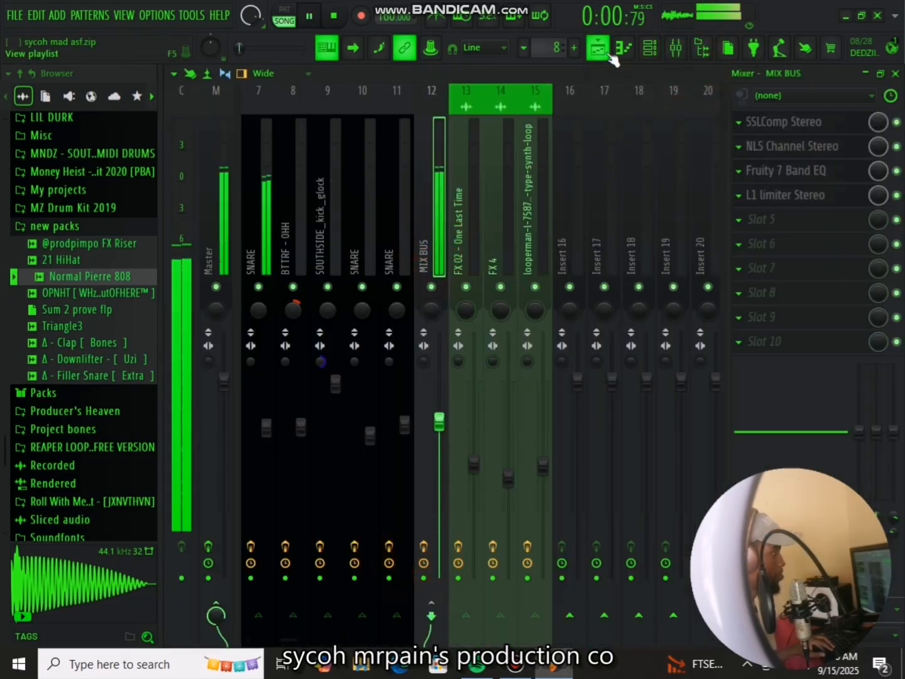
left_click(598, 48)
key("space")
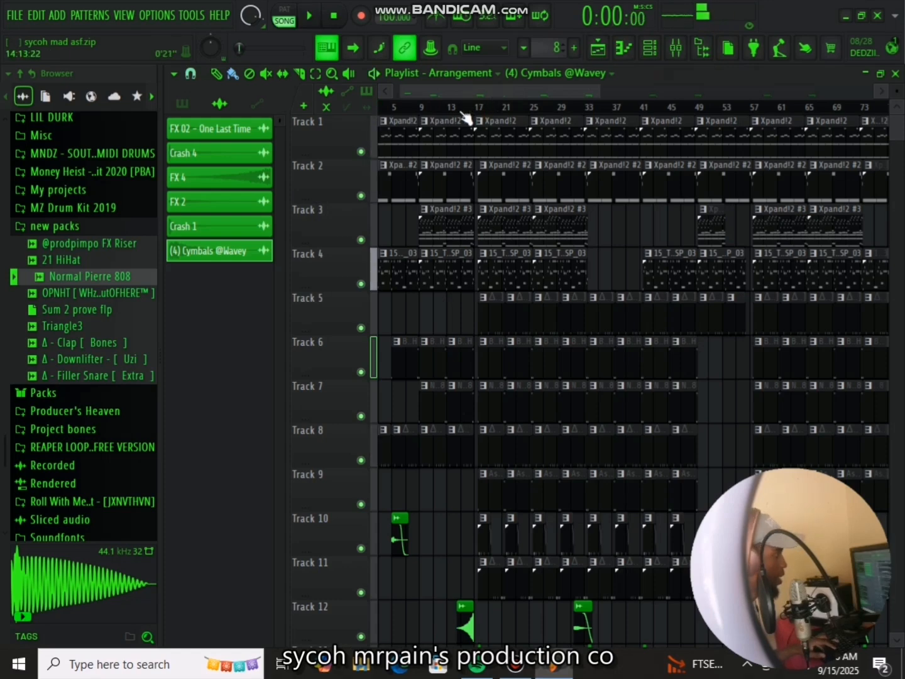
Step: Play the arrangement from about bar 15 in the playlist to hear the drop with the MIX BUS effects
scroll(466, 114, "up", 3)
left_click(463, 113)
scroll(478, 113, "down", 3)
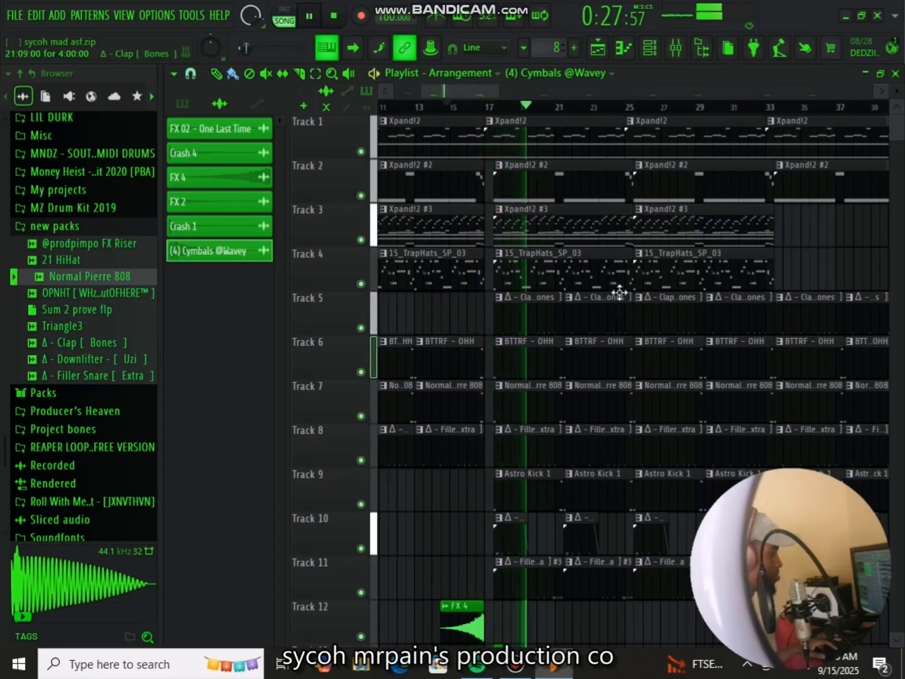
scroll(620, 296, "down", 5)
scroll(621, 307, "down", 2)
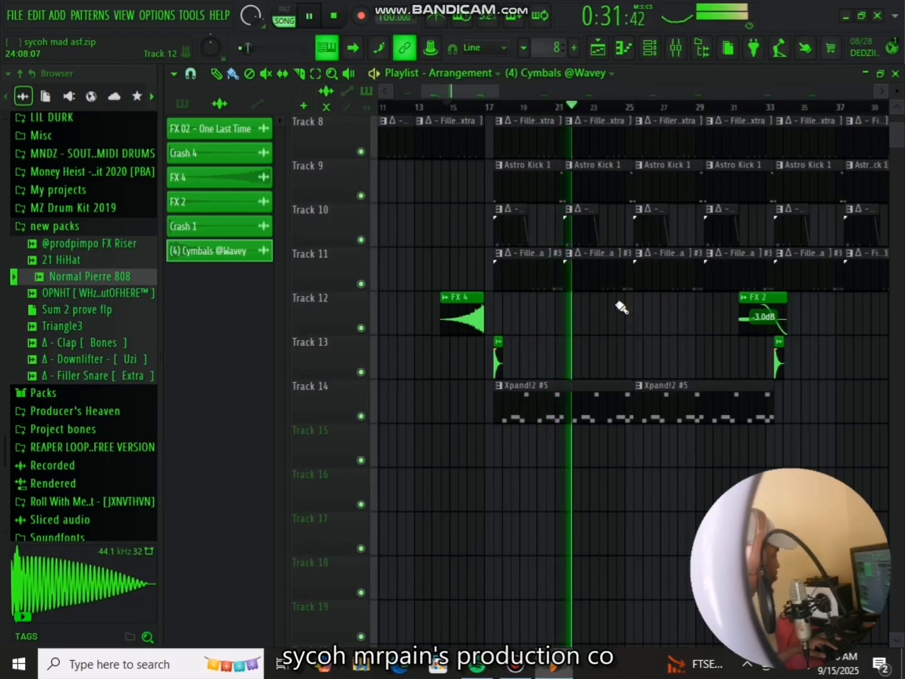
scroll(619, 302, "up", 5)
key("space")
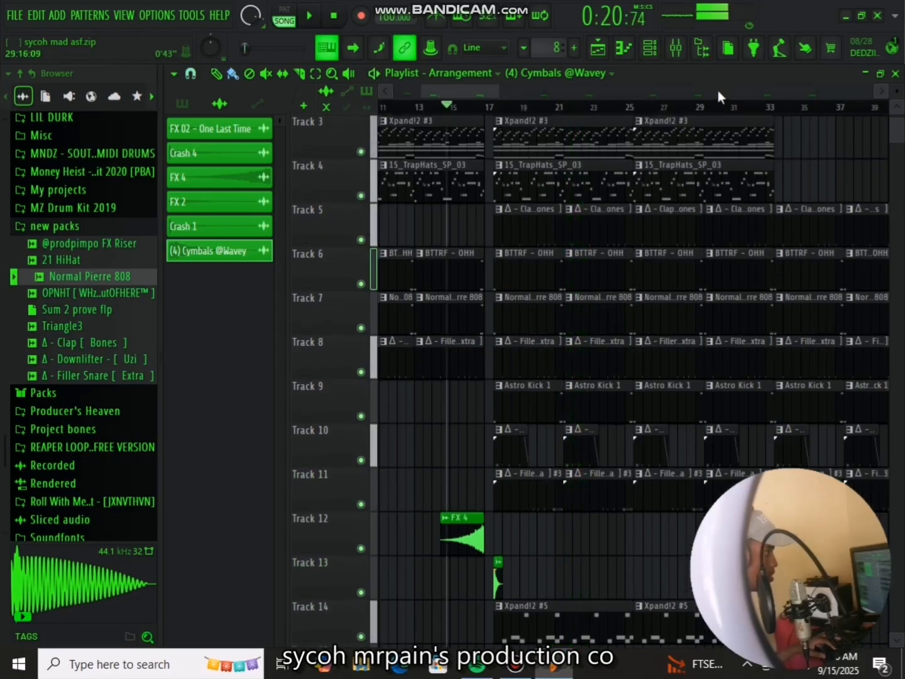
Step: Examine the threshold, attack, ratio and release settings of the SSLComp Stereo compressor on the MIX BUS
left_click(676, 48)
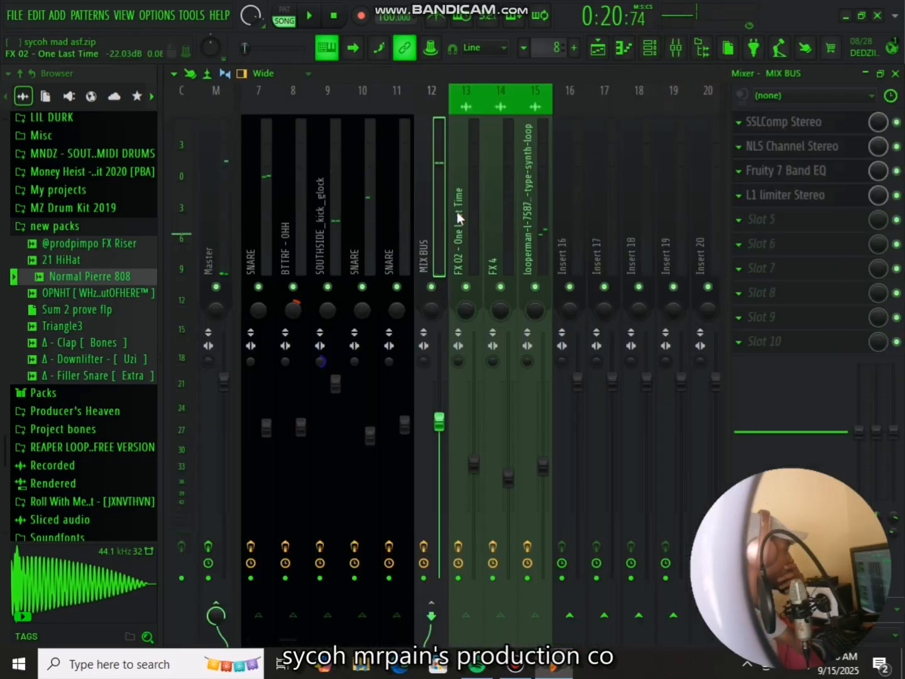
left_click(431, 207)
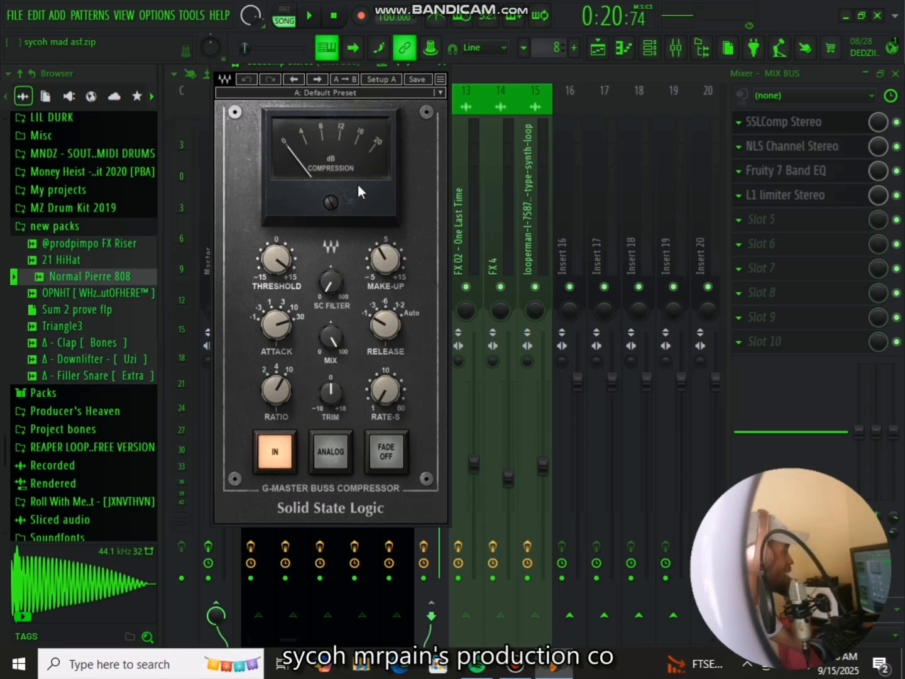
left_click_drag(284, 259, 288, 279)
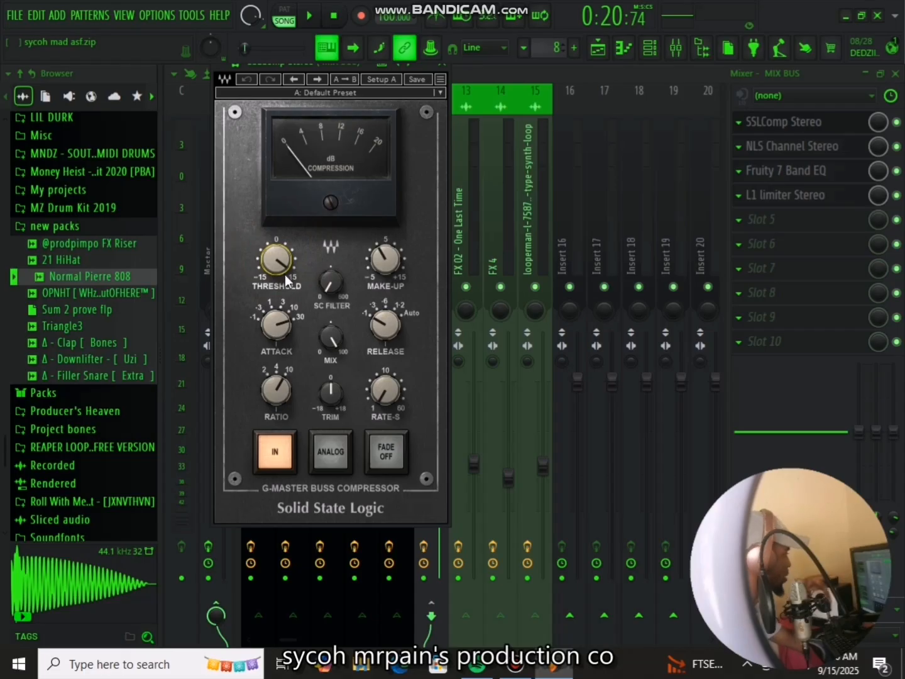
left_click(285, 320)
mouse_move(290, 398)
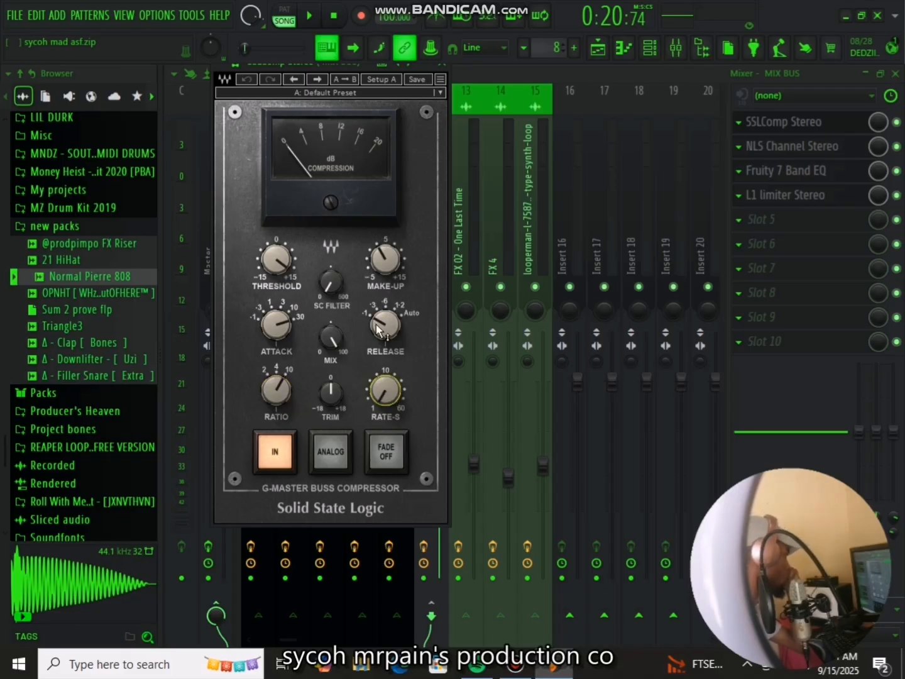
mouse_move(379, 331)
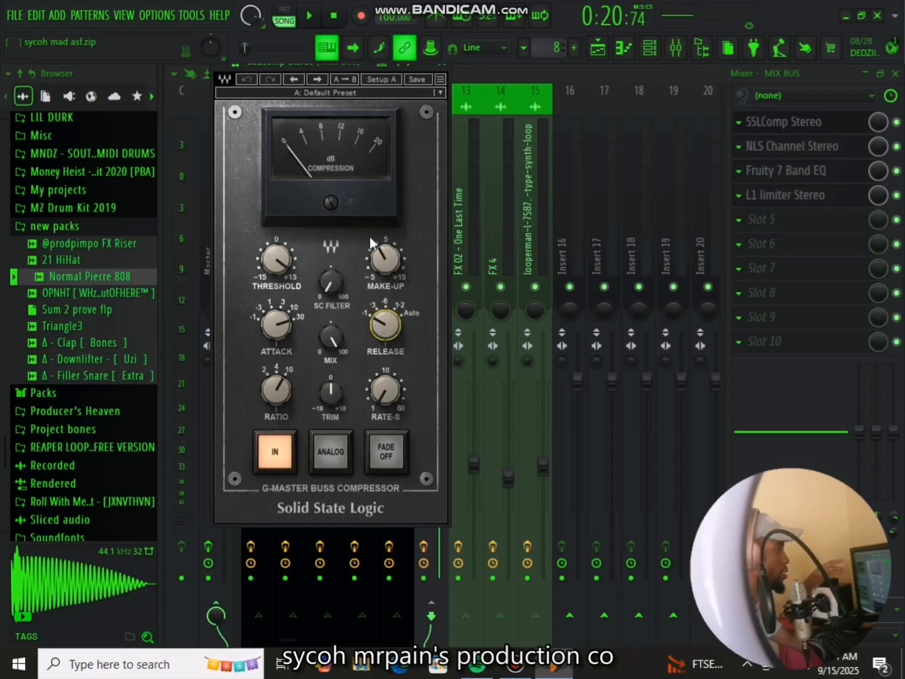
left_click(442, 64)
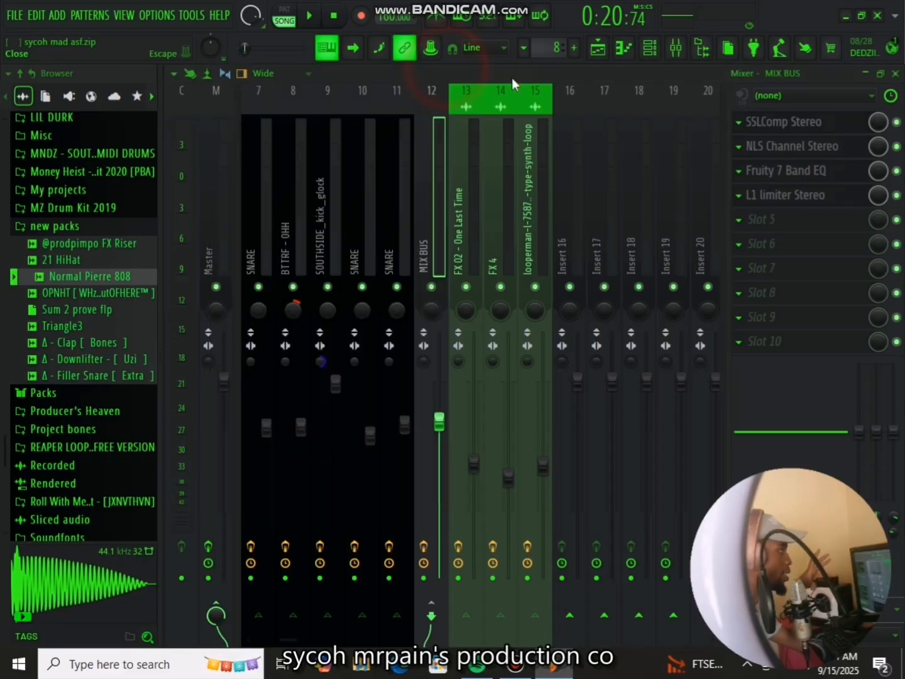
Step: Review the SPIKE studio mode and drive setting of NLS Channel Stereo on the MIX BUS
left_click(805, 149)
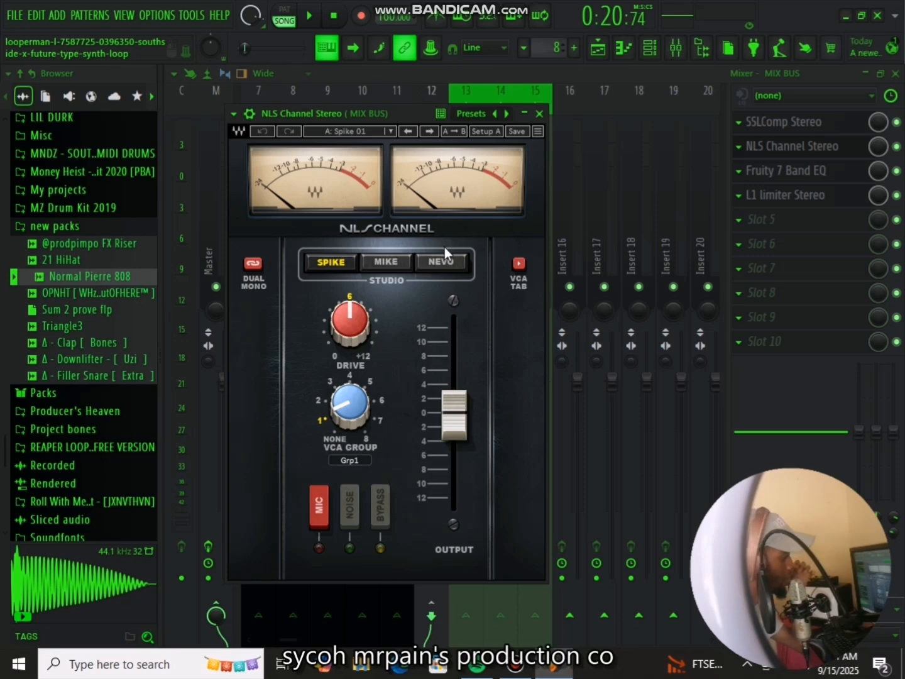
left_click(344, 265)
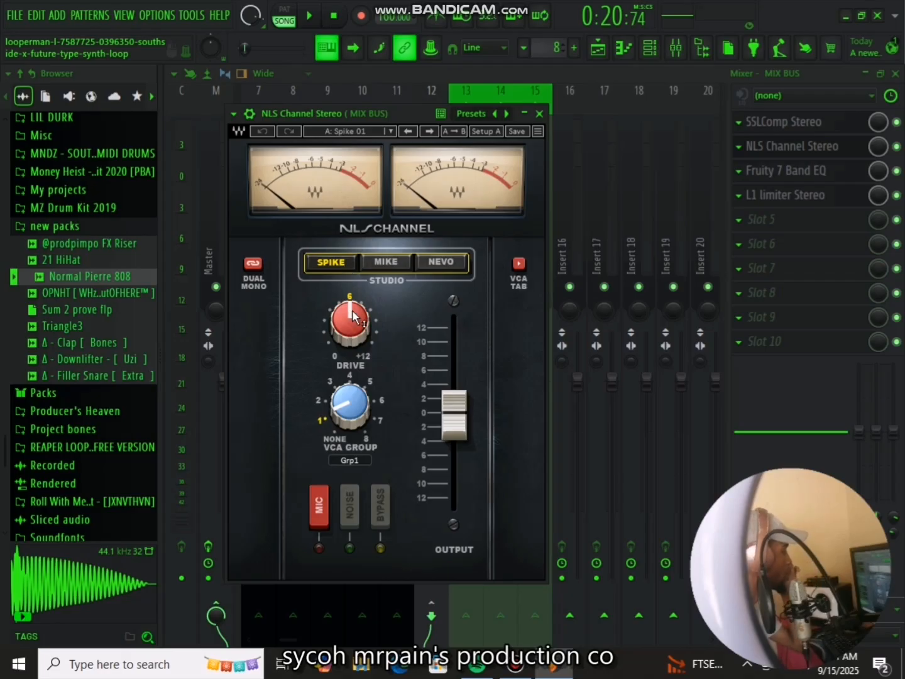
mouse_move(356, 318)
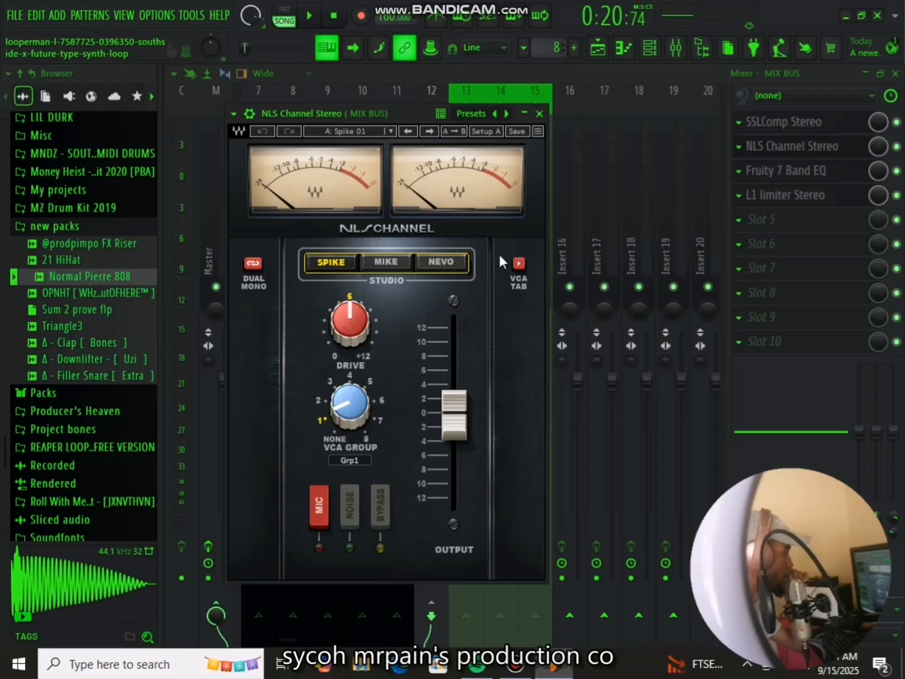
left_click(540, 113)
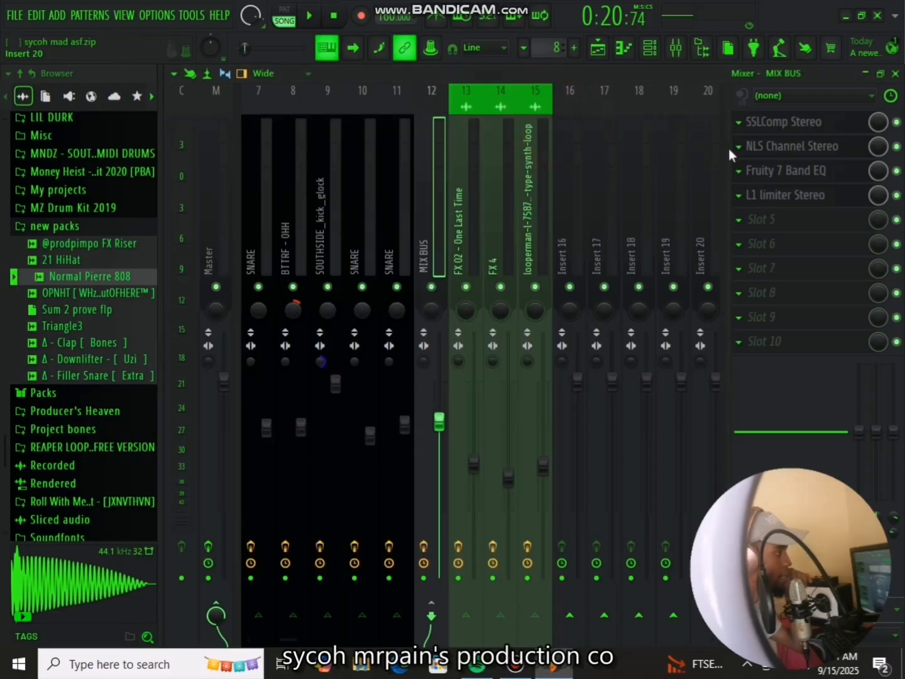
Step: Check the band levels of the Fruity 7 Band EQ on the MIX BUS
left_click(778, 171)
left_click_drag(410, 229, 455, 200)
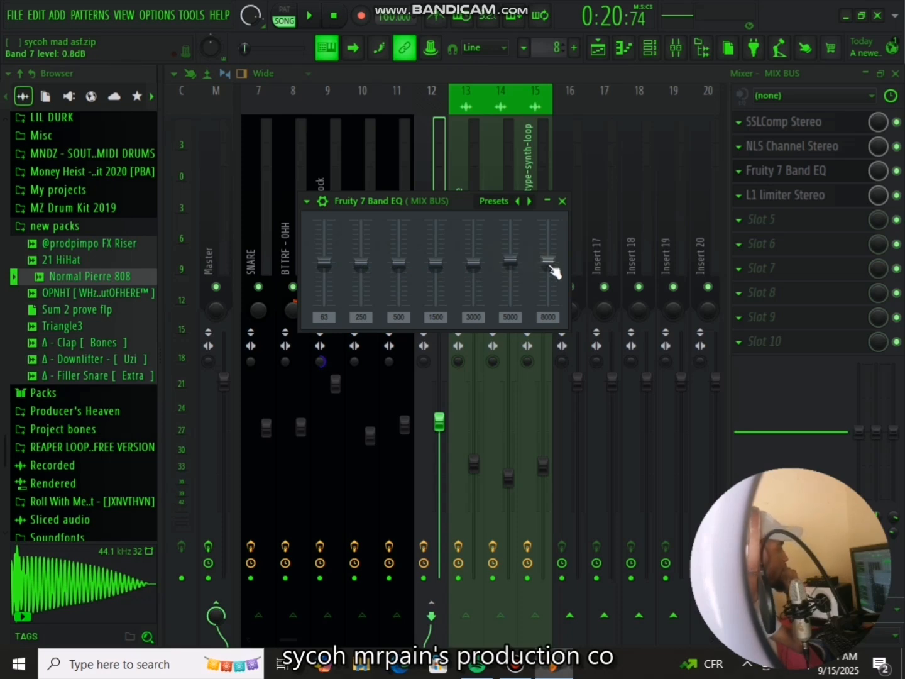
left_click(562, 201)
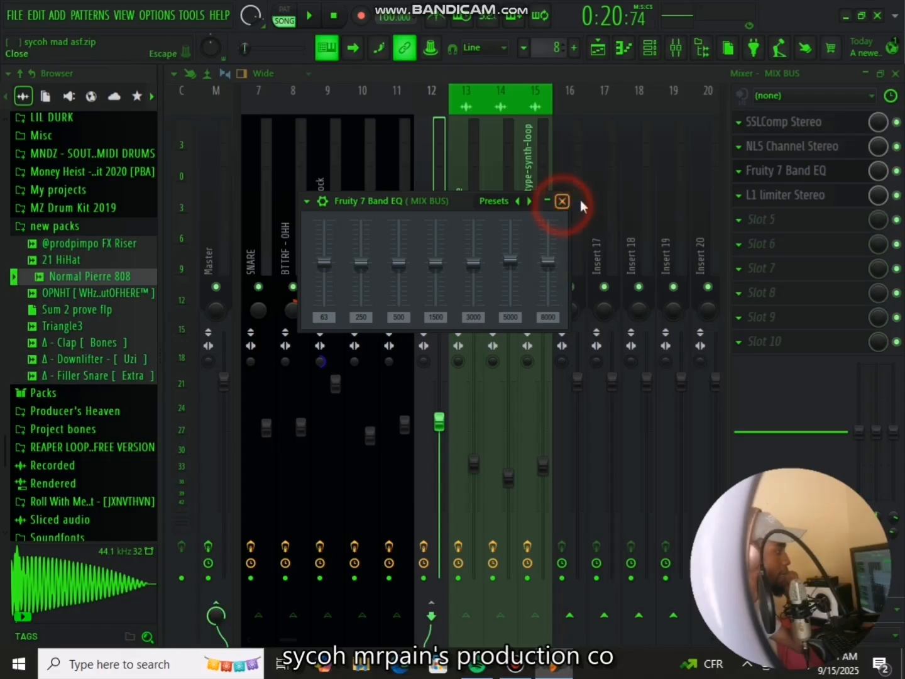
Step: Review the threshold, out ceiling and release settings of the L1 limiter Stereo on the MIX BUS
left_click(816, 203)
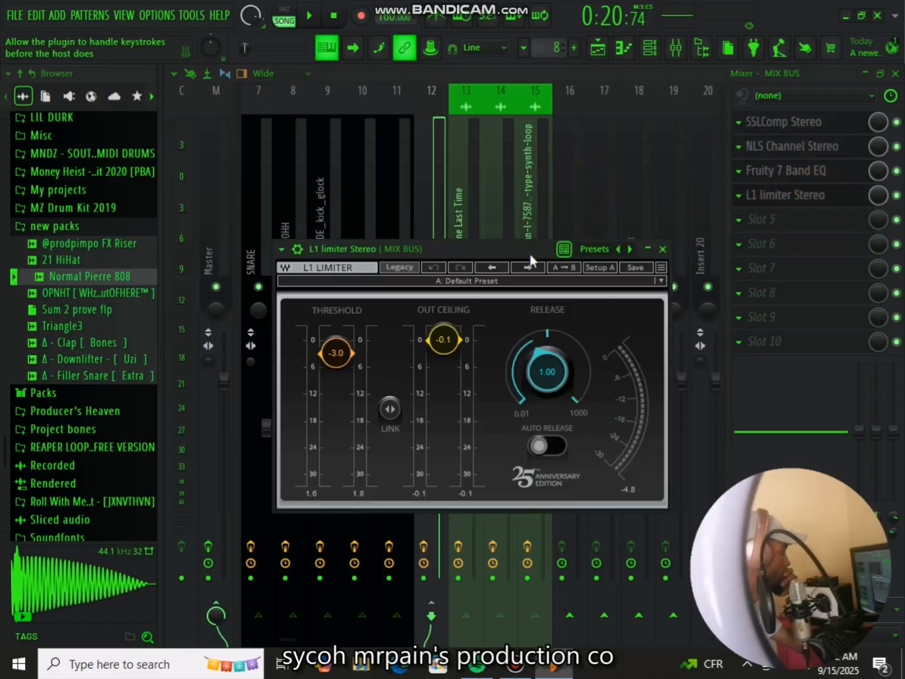
left_click(529, 253)
left_click_drag(530, 253, 530, 165)
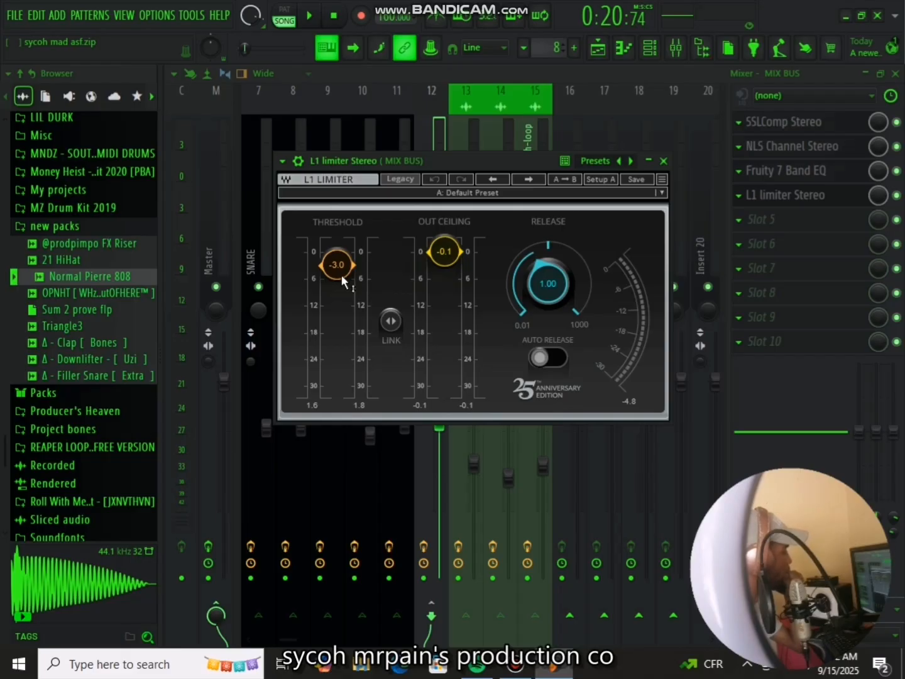
left_click(663, 160)
Step: Play the arrangement from bar 15 again and watch the track levels in the mixer
key("space")
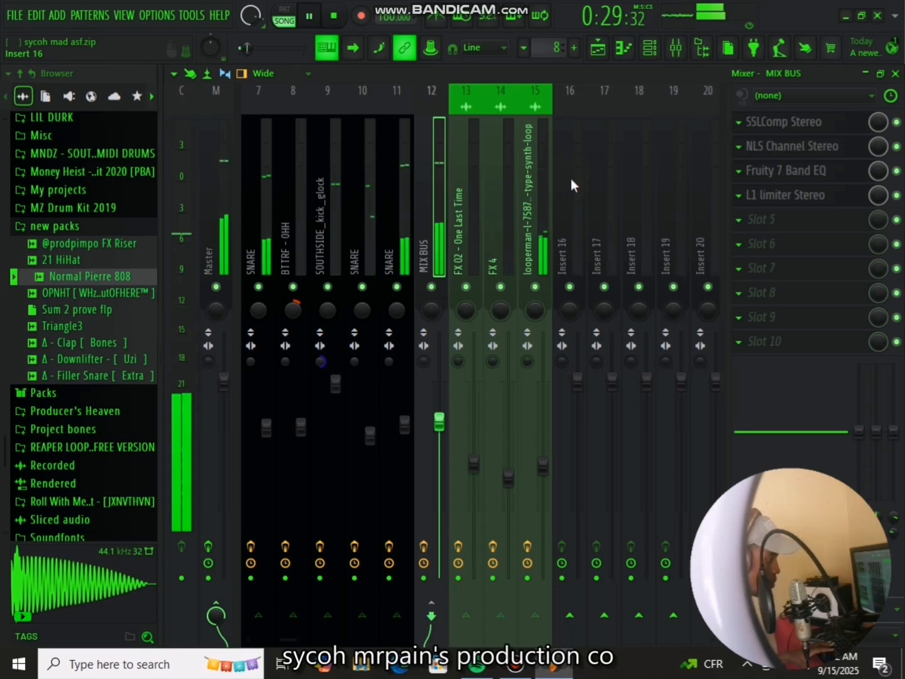
left_click(601, 51)
left_click(676, 48)
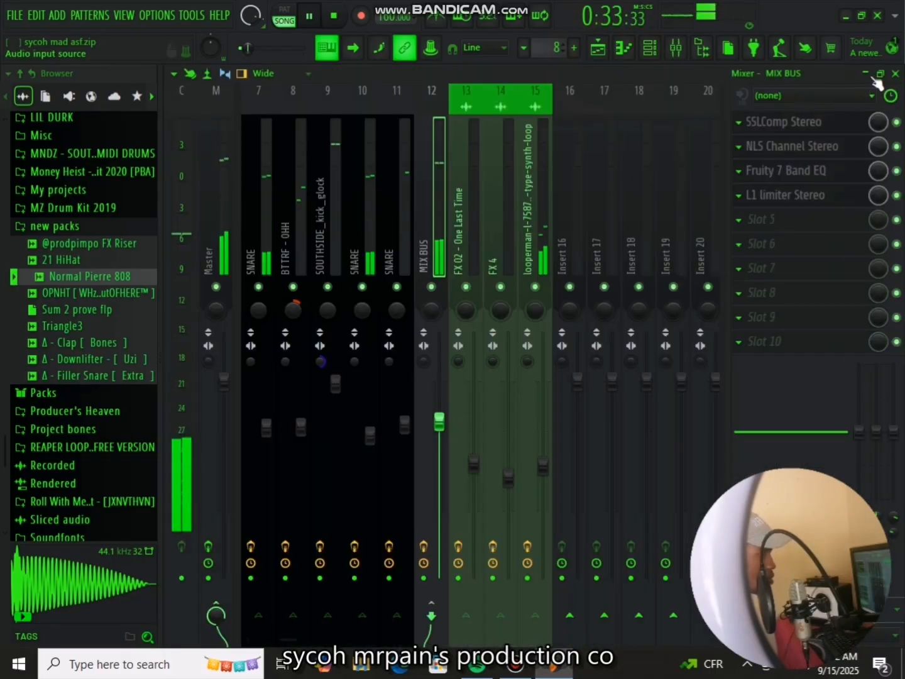
Step: Bring up the playlist behind a reduced mixer window showing the first insert tracks, and stop playback
left_click(880, 73)
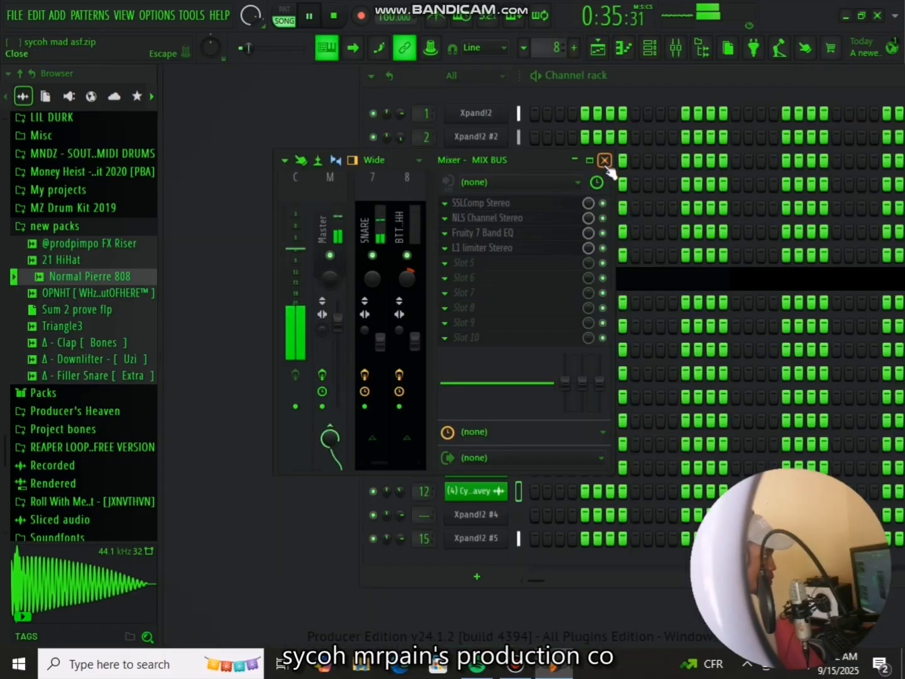
left_click(598, 48)
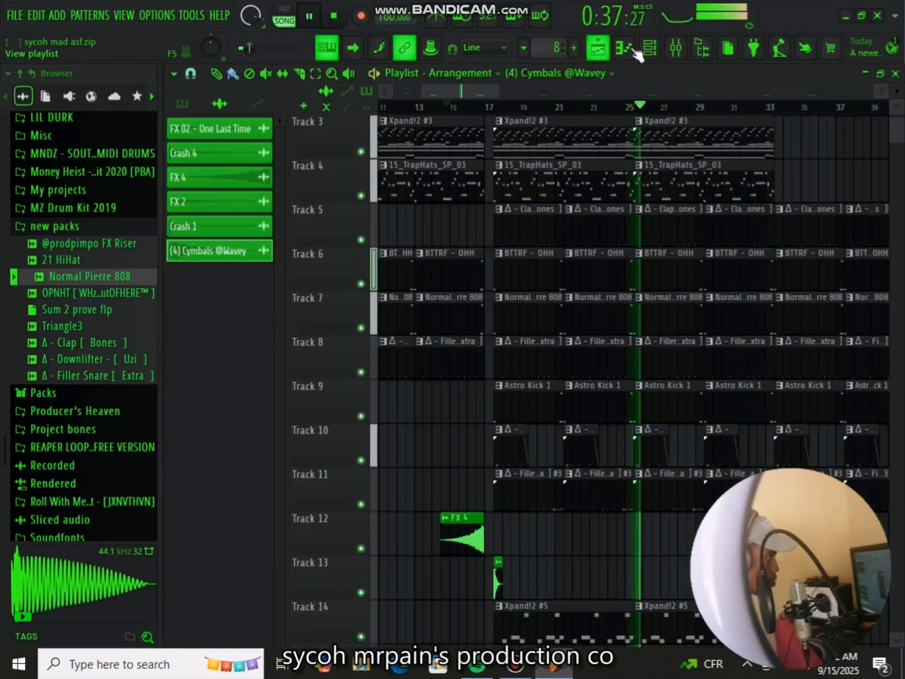
left_click(676, 48)
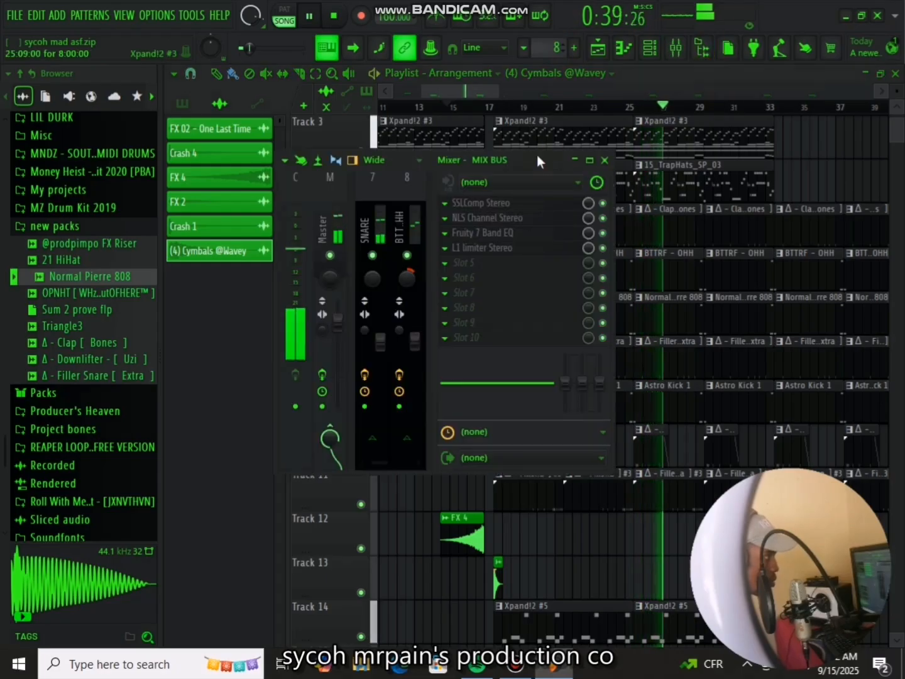
left_click_drag(535, 154, 531, 376)
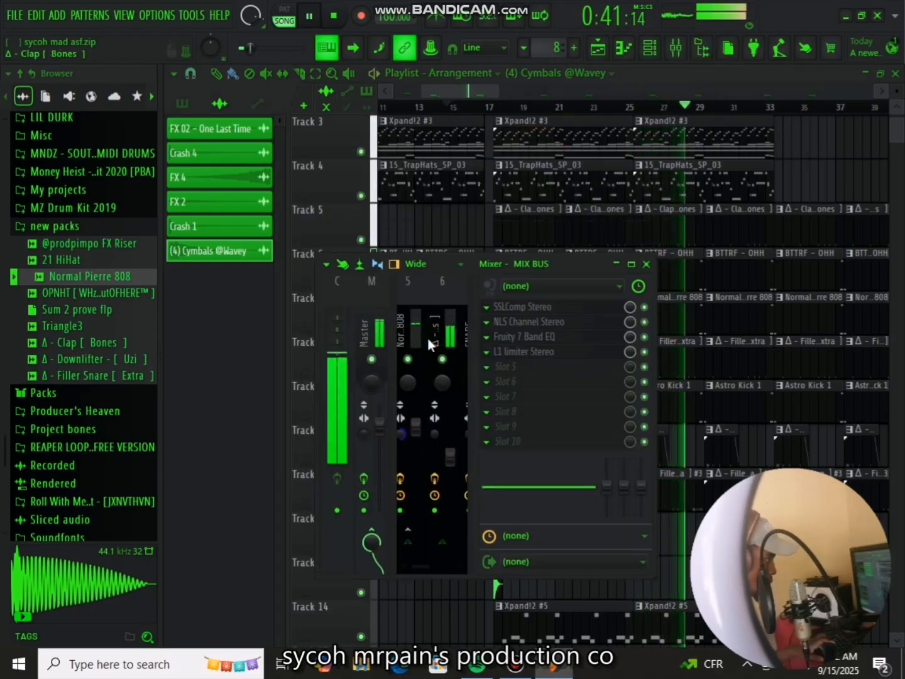
scroll(427, 337, "up", 6)
key("space")
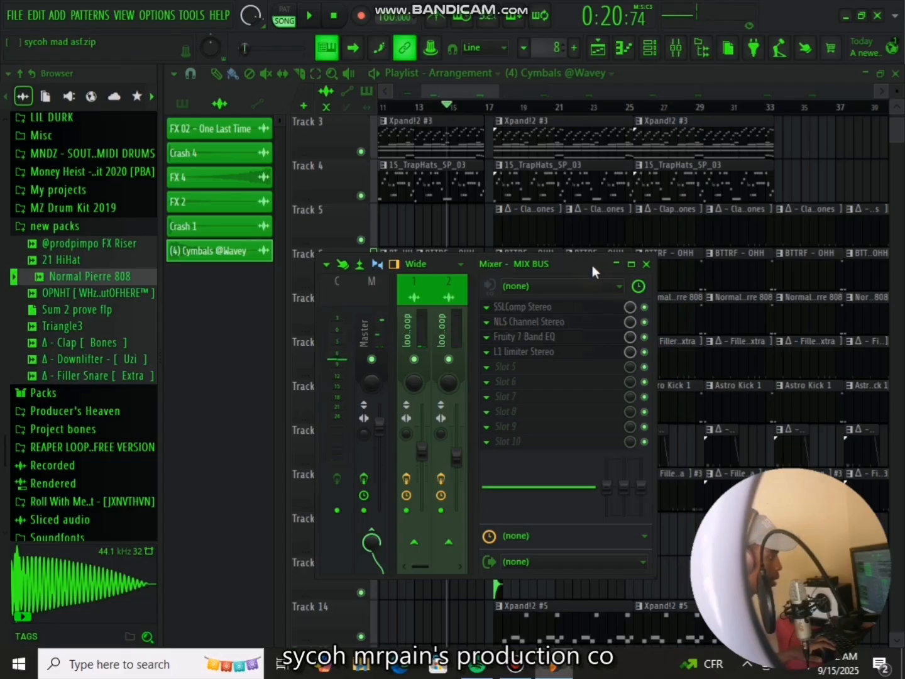
Step: Enable the effect slots of the Master track and enlarge the mixer to full size
left_click(377, 323)
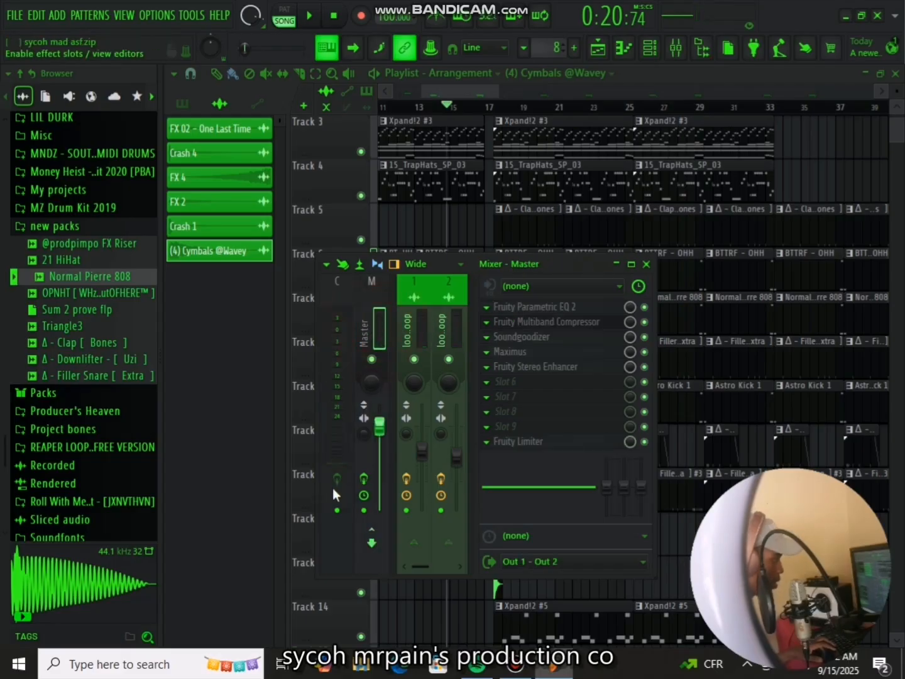
left_click(364, 478)
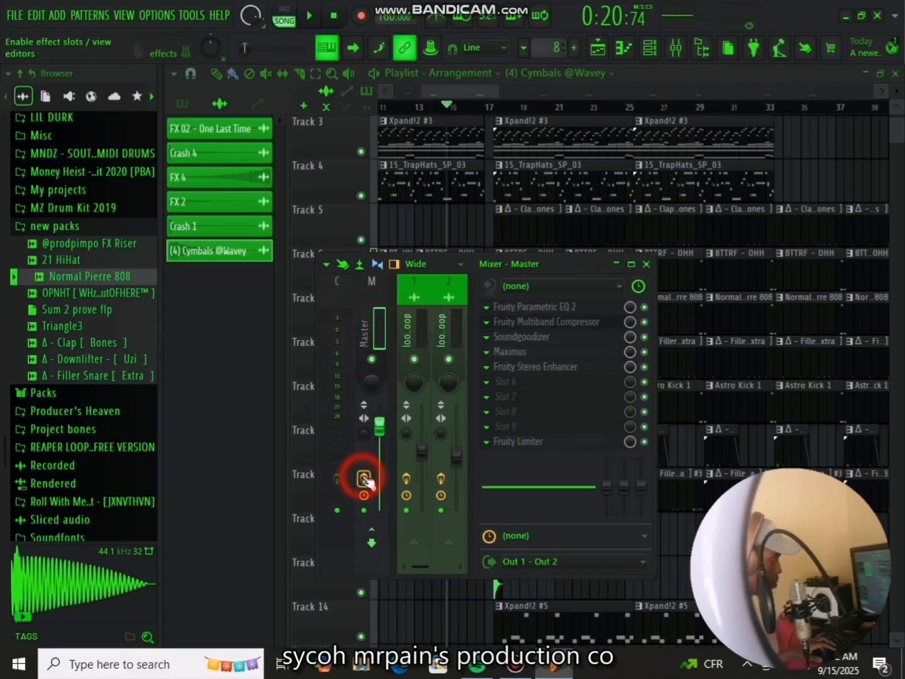
left_click(631, 264)
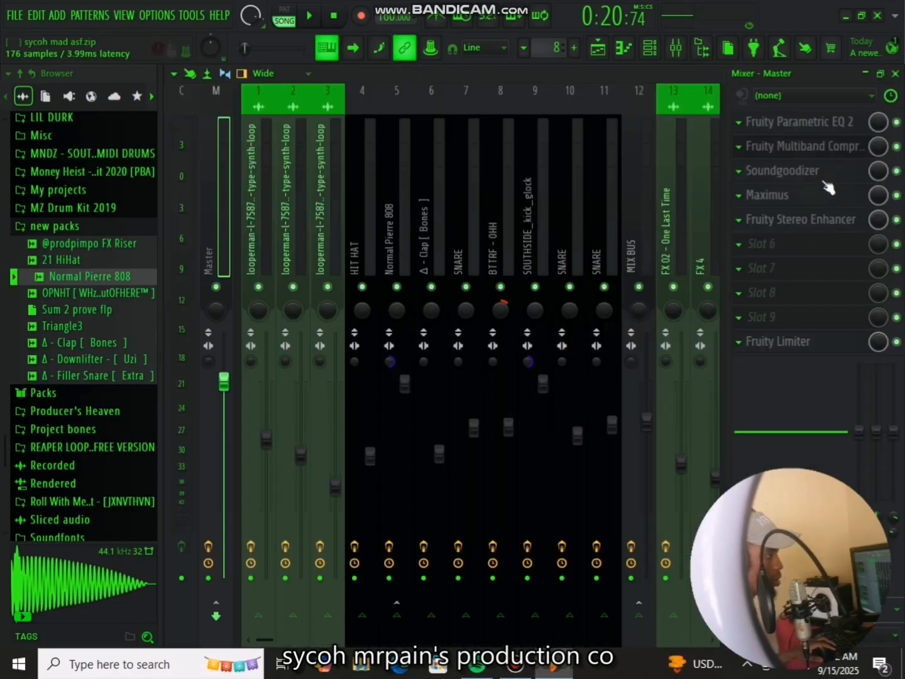
Step: Look at Fruity Parametric EQ 2 and Fruity Multiband Compressor on the Master track
left_click(821, 129)
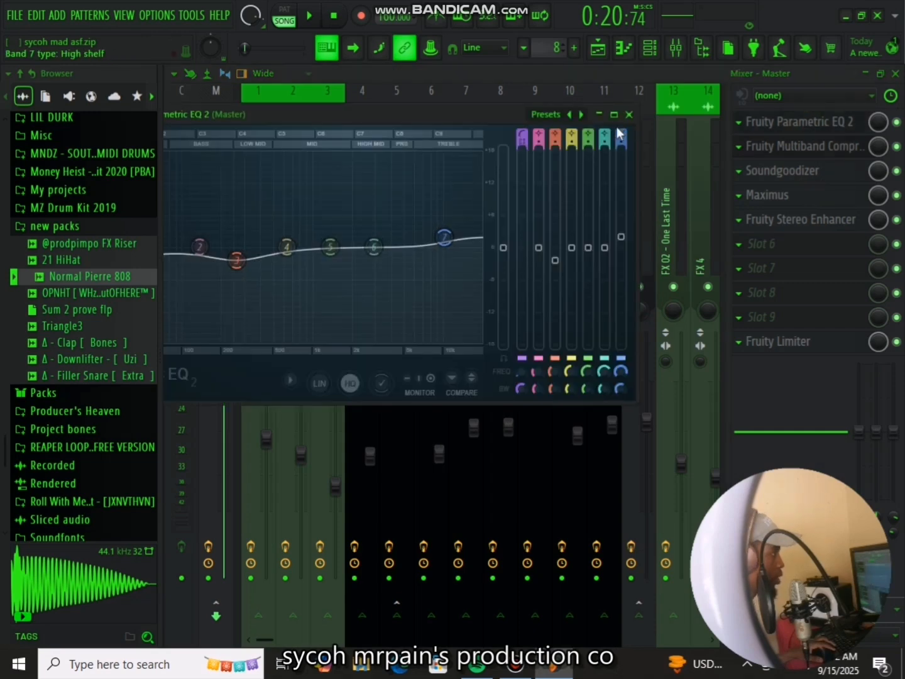
left_click_drag(476, 114, 530, 105)
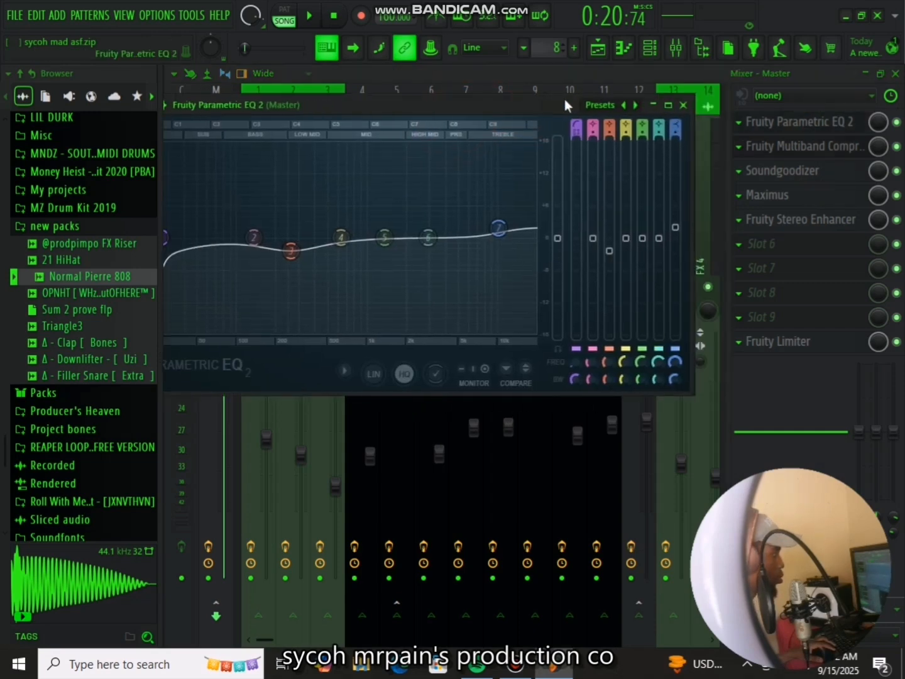
left_click(684, 105)
left_click(808, 146)
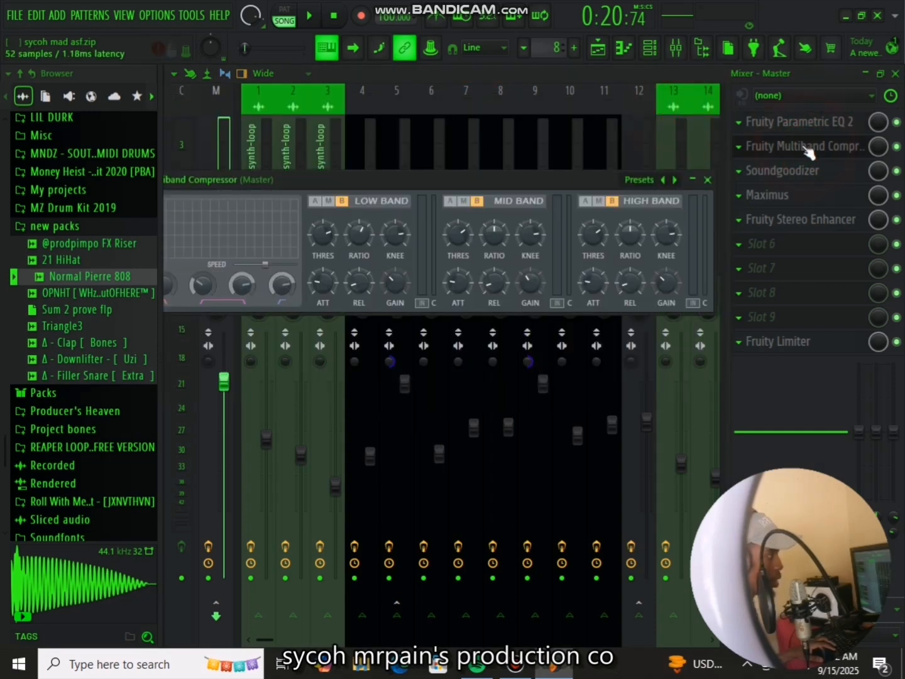
left_click_drag(549, 176, 539, 135)
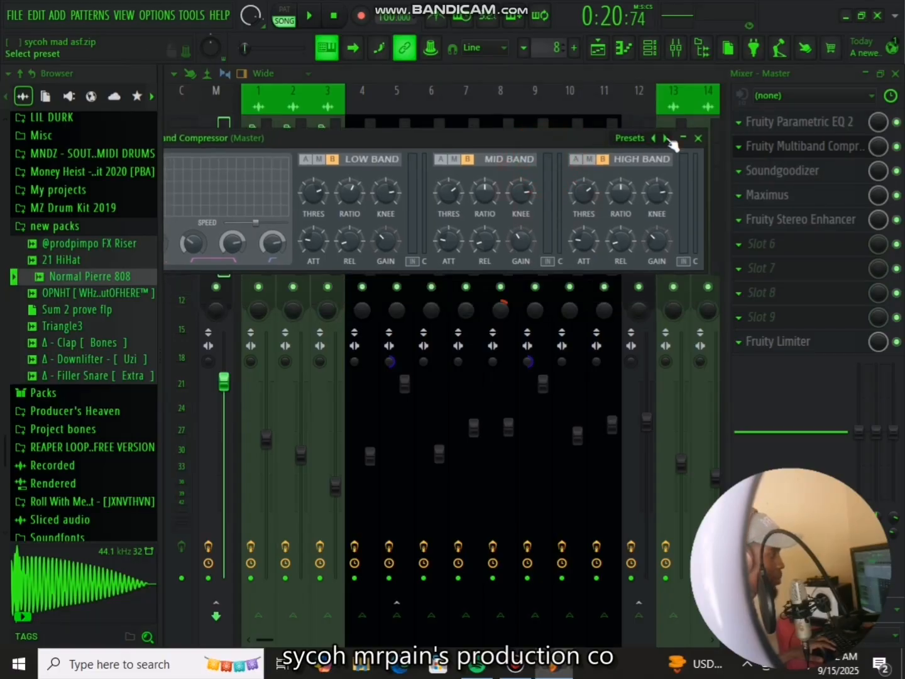
left_click(698, 139)
Step: Look through Soundgoodizer, Maximus, Fruity Stereo Enhancer and Fruity Limiter on the Master track
left_click(773, 172)
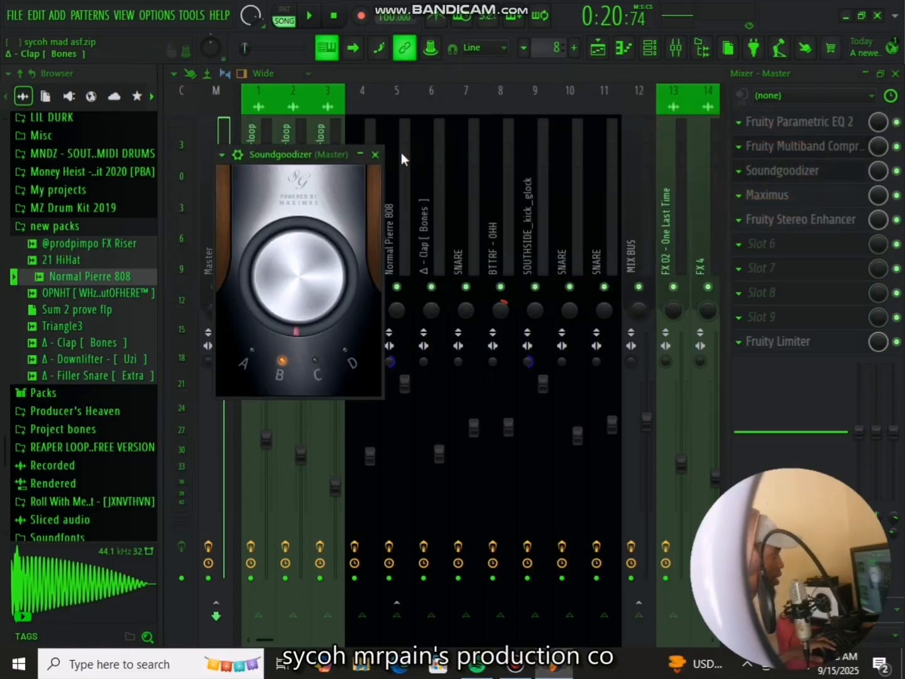
left_click(373, 155)
left_click(768, 195)
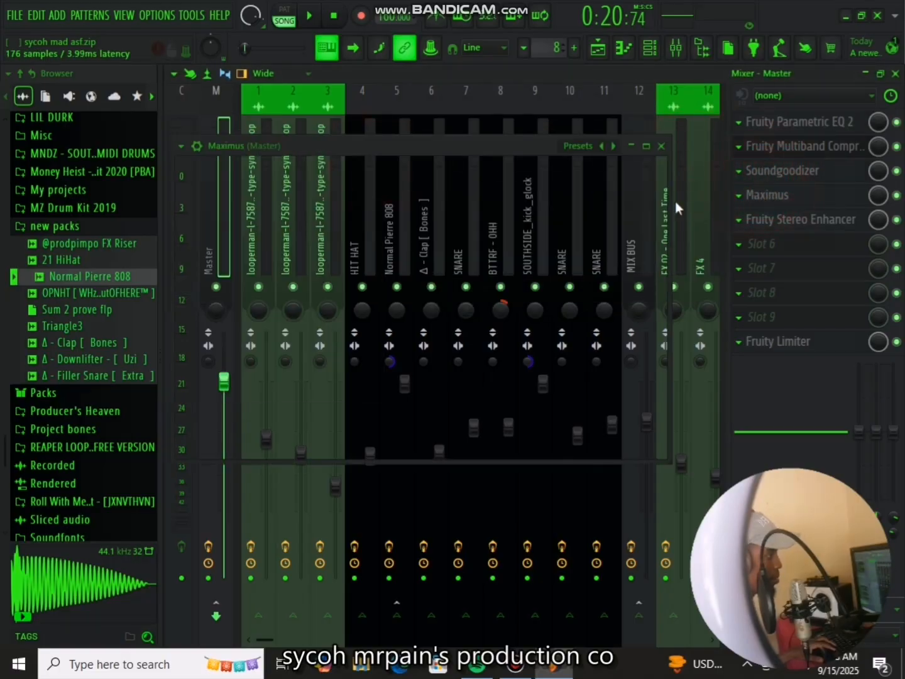
left_click(661, 145)
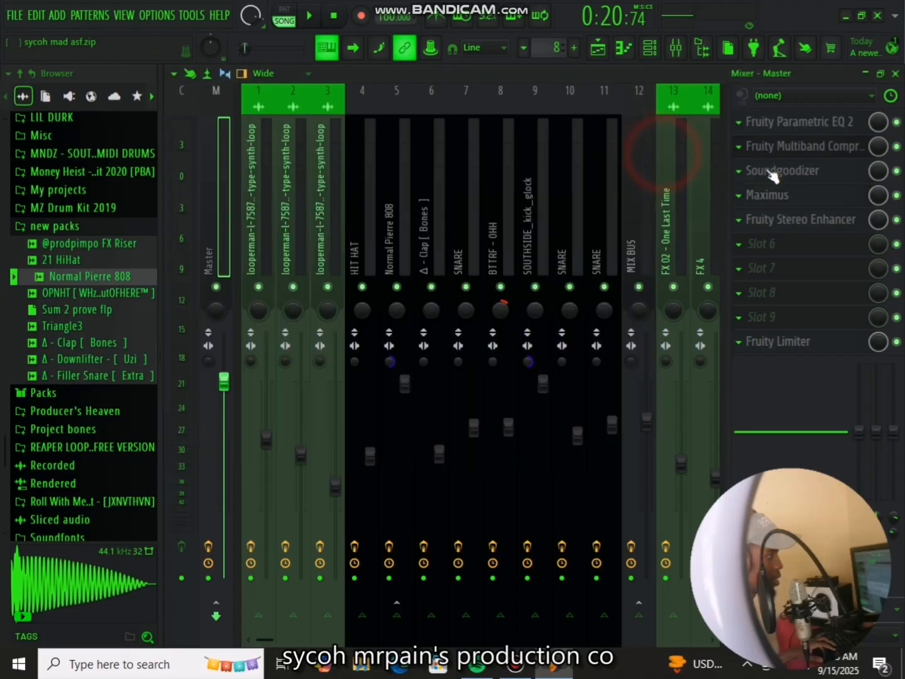
left_click(787, 219)
left_click(605, 268)
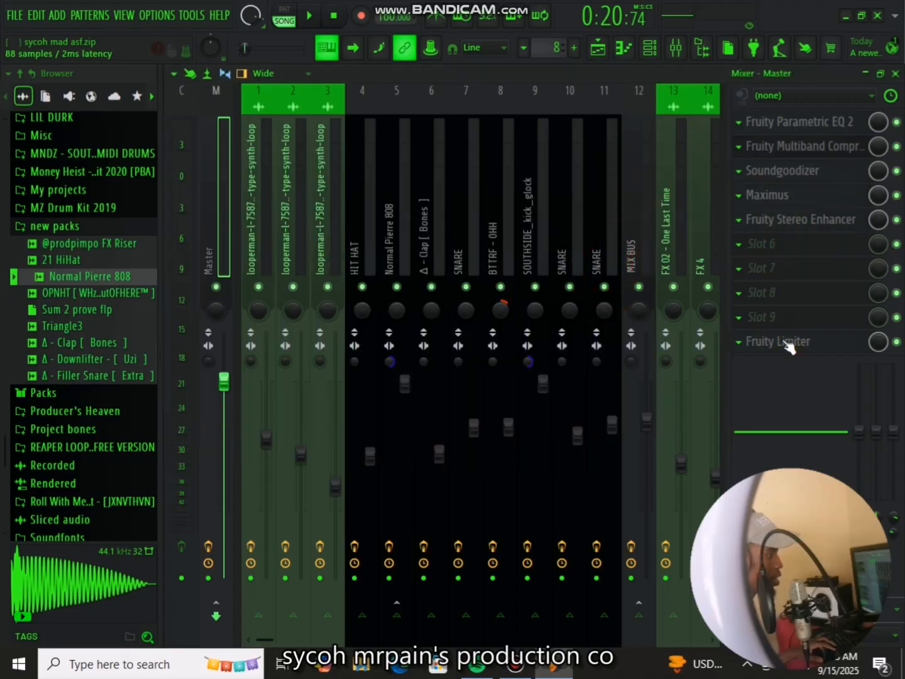
left_click(783, 341)
left_click(572, 227)
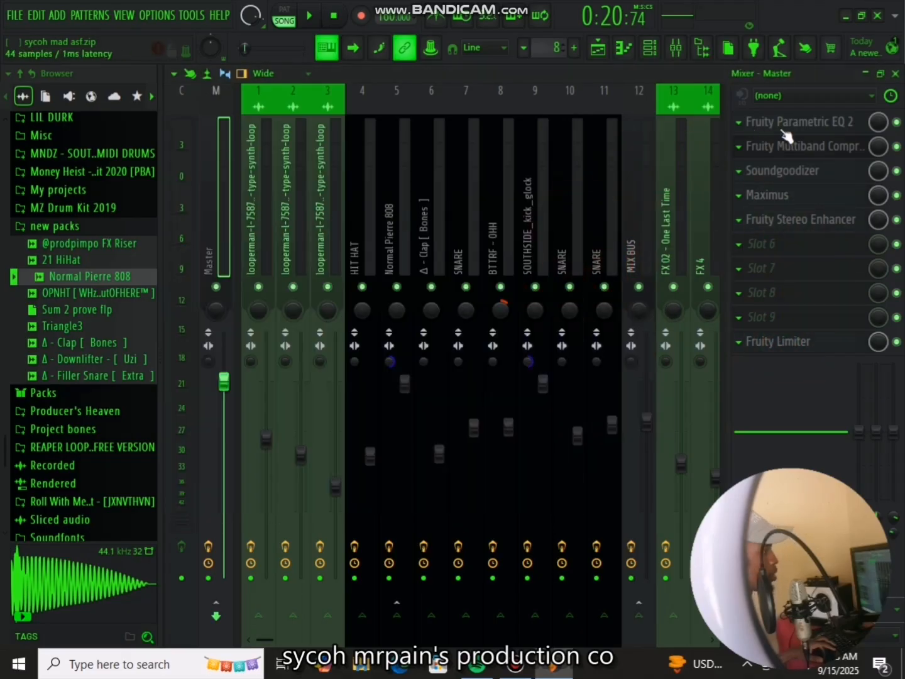
Step: Examine the band curve of Fruity Parametric EQ 2 on the Master track
left_click(783, 122)
left_click_drag(394, 106, 508, 143)
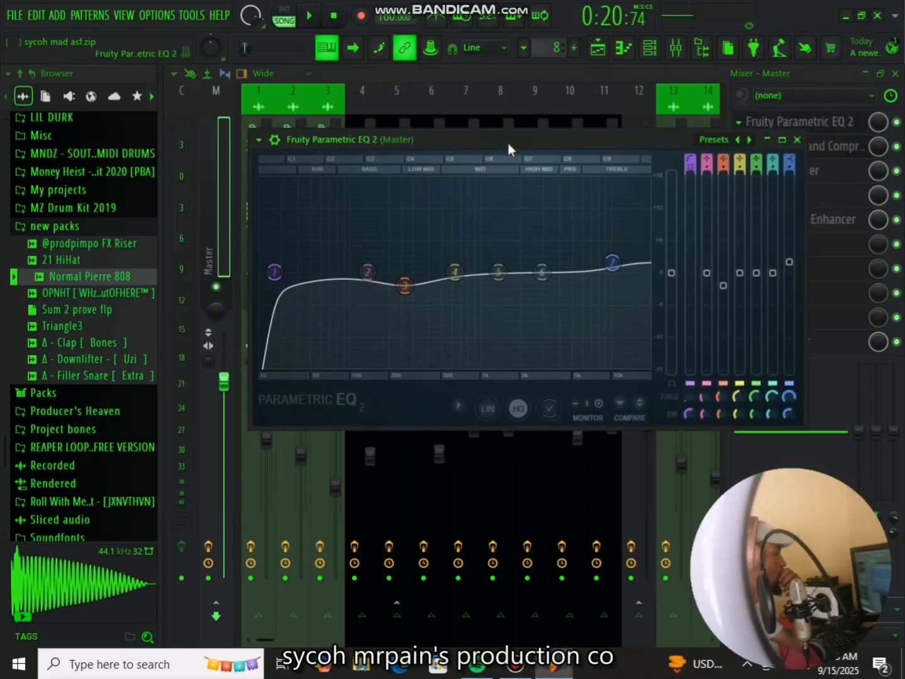
left_click(797, 140)
left_click(804, 121)
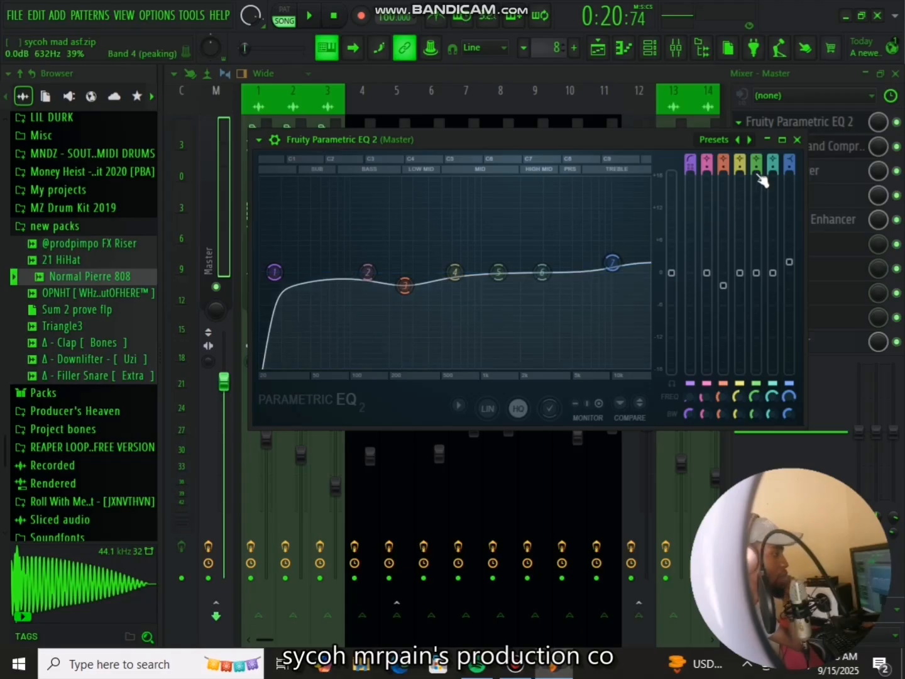
left_click(797, 139)
Step: Examine the low, mid and high band settings of Fruity Multiband Compressor on the Master track
left_click(794, 146)
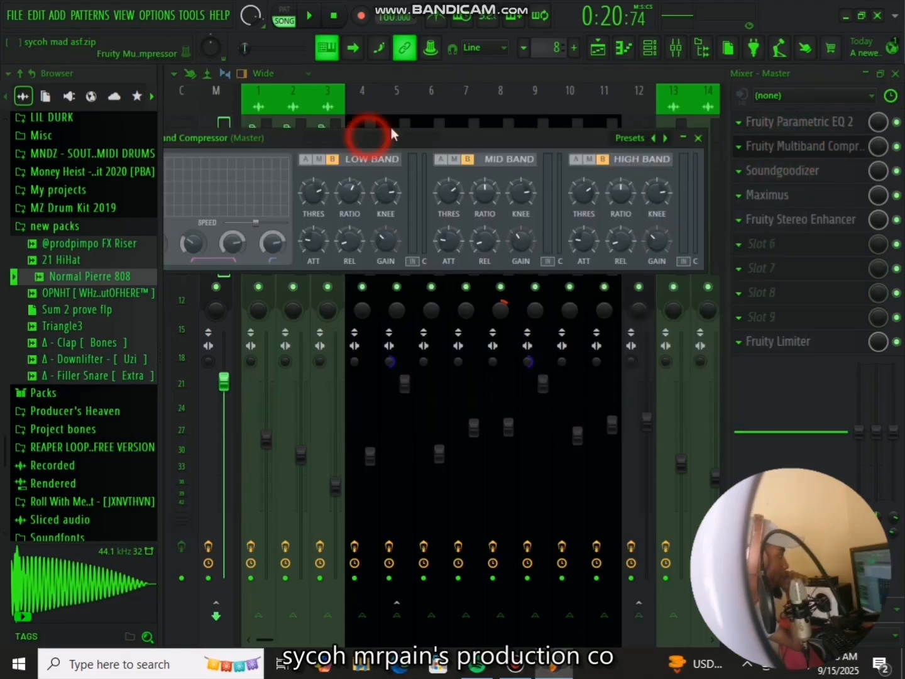
left_click_drag(392, 127, 417, 112)
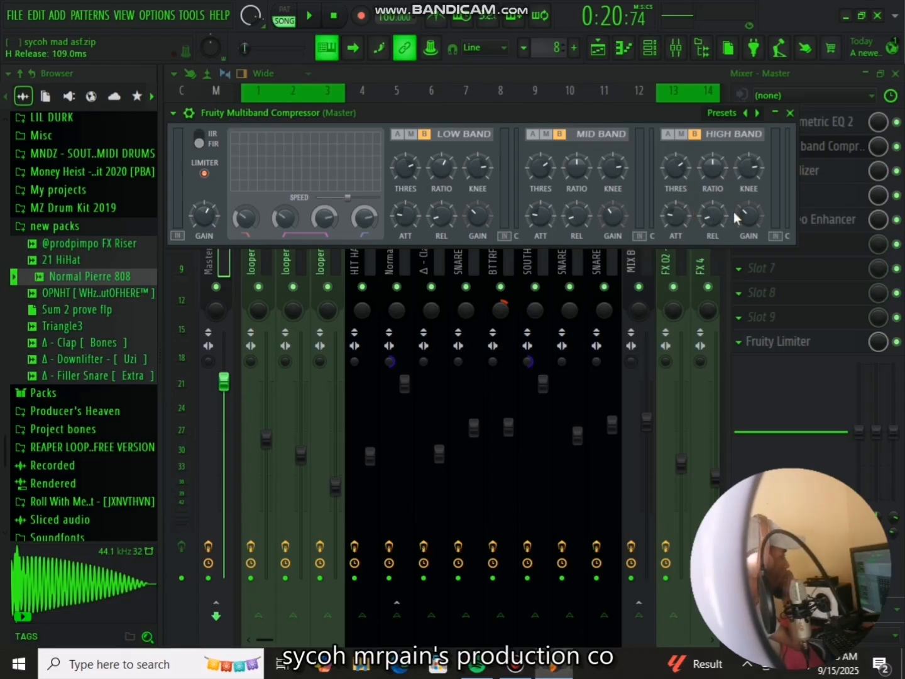
left_click(791, 113)
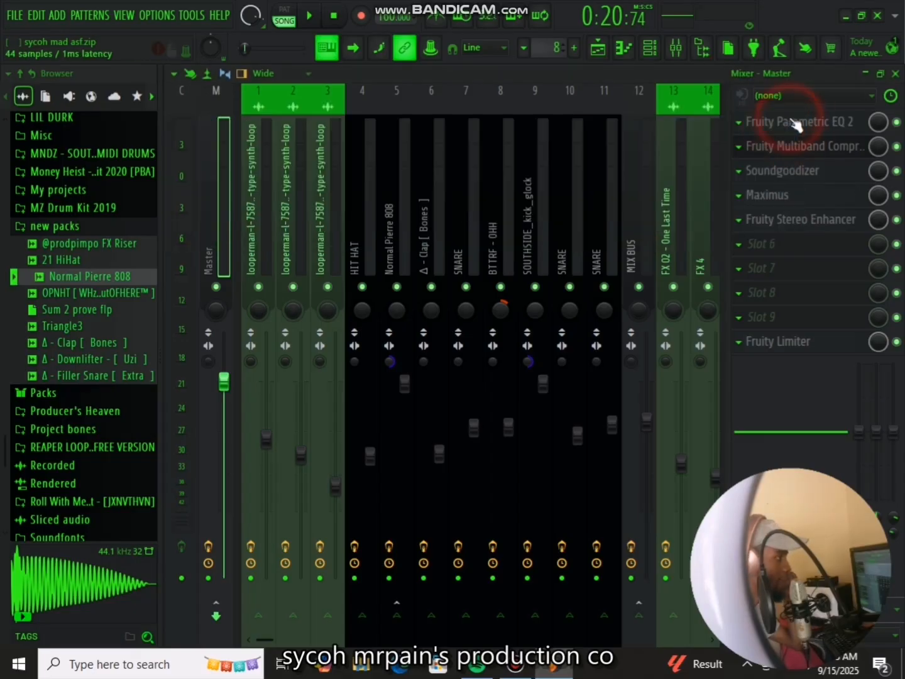
Step: Bypass Parametric EQ 2, Multiband Compressor, Soundgoodizer, Maximus and Stereo Enhancer on the Master track, leaving Fruity Limiter active
left_click(898, 147)
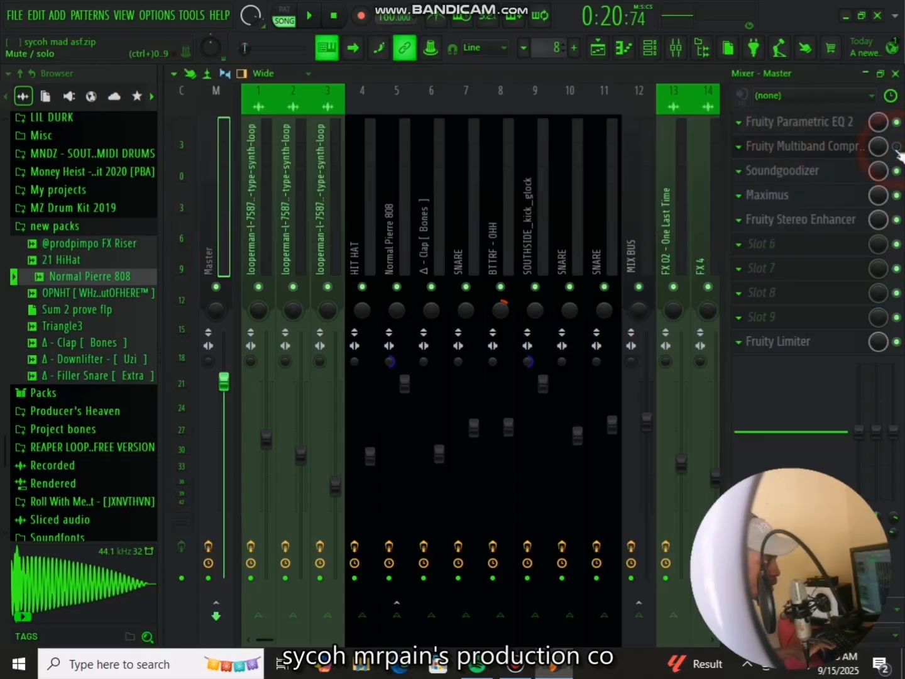
left_click(897, 194)
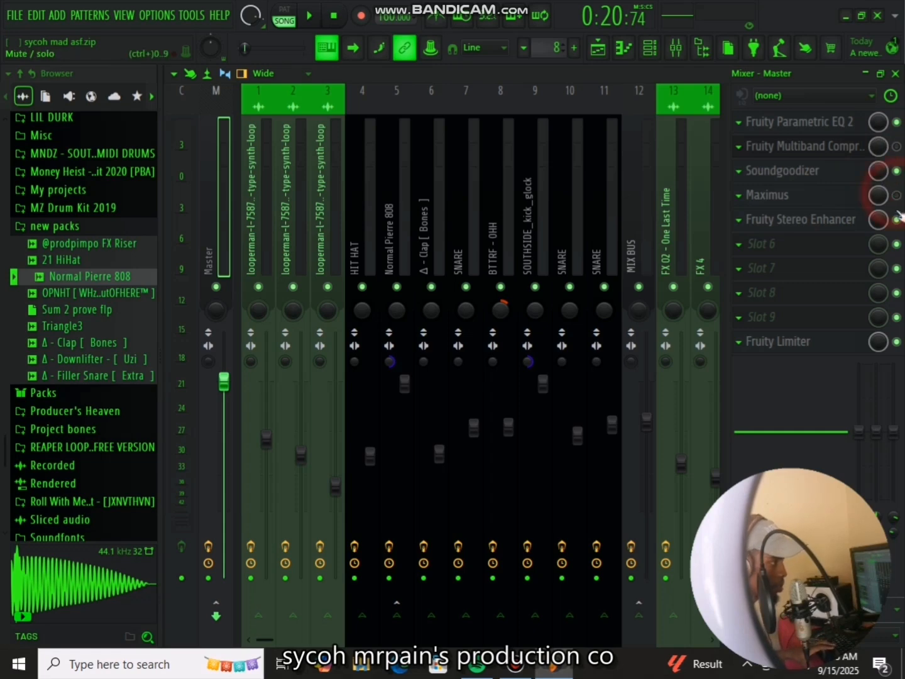
left_click(897, 219)
left_click(897, 122)
left_click(897, 171)
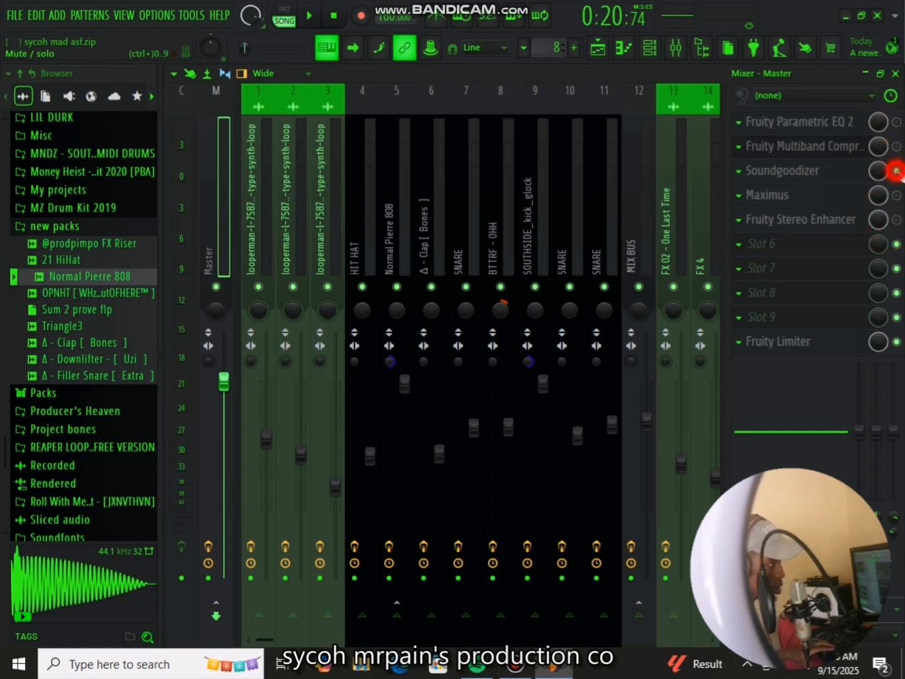
Step: Compare playback of the beat with Fruity Multiband Compressor on the Master switched on and off
left_click(896, 145)
key("space")
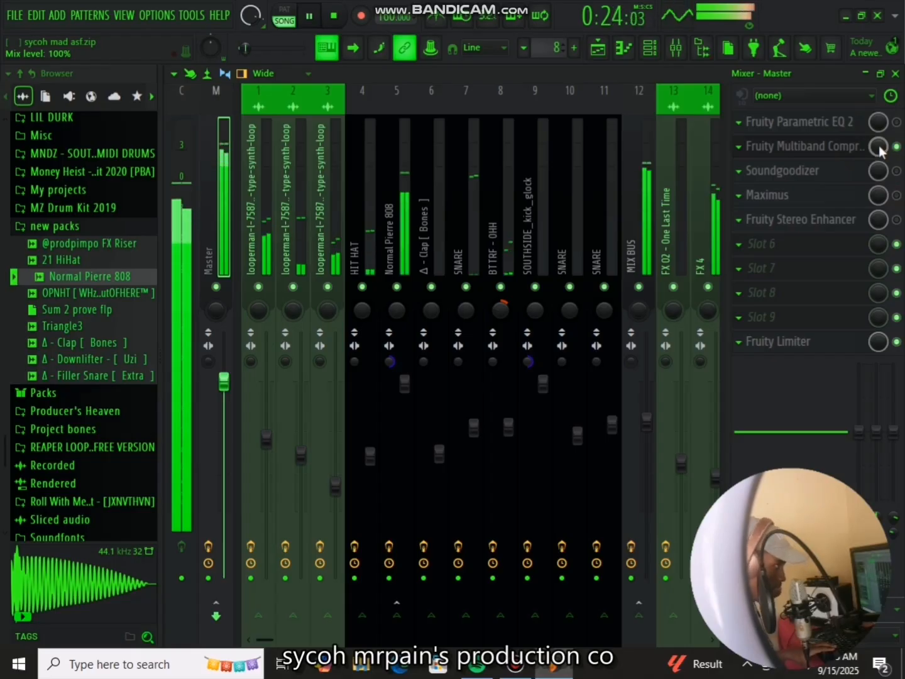
left_click(897, 146)
key("space")
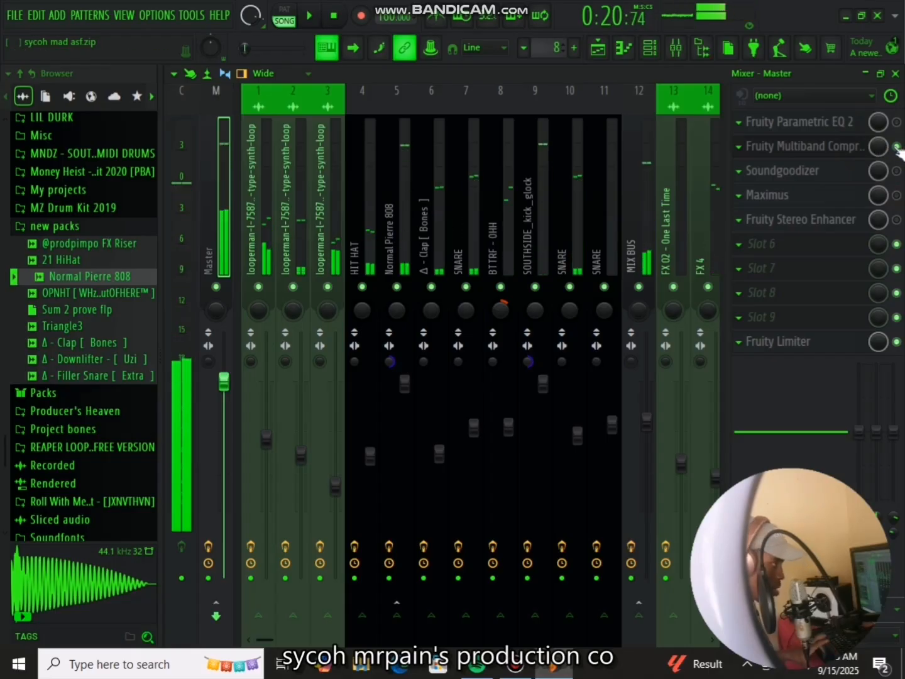
key("space")
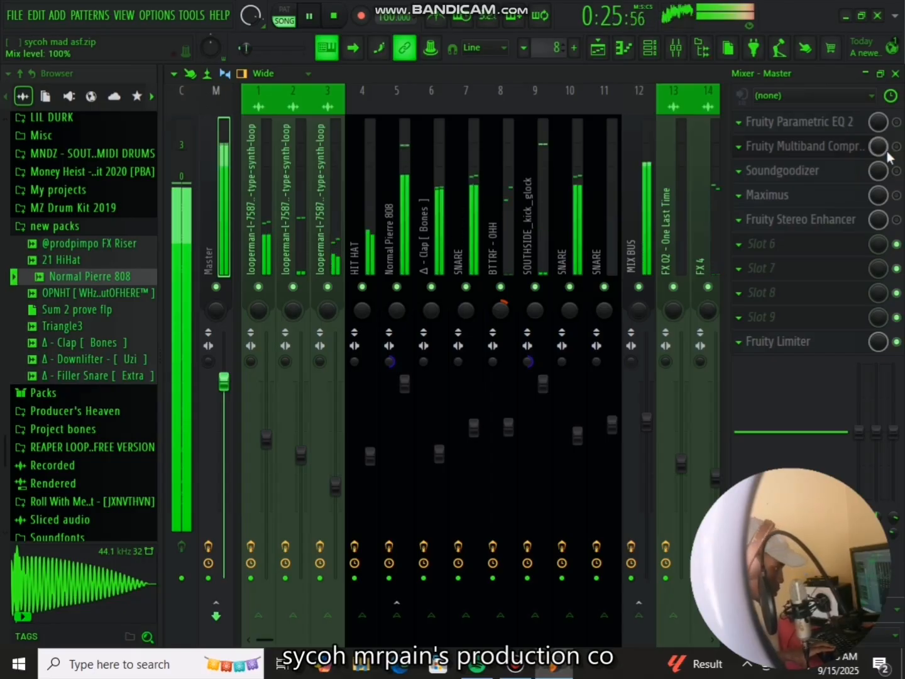
key("space")
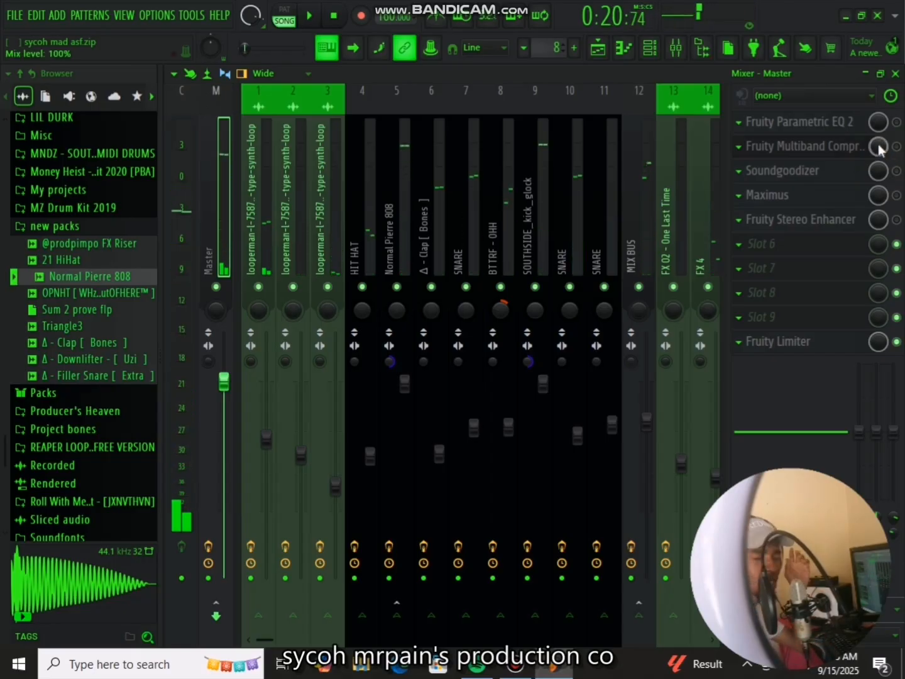
Step: Enable Fruity Parametric EQ 2 and Fruity Multiband Compressor on the Master and listen to the beat
left_click(896, 122)
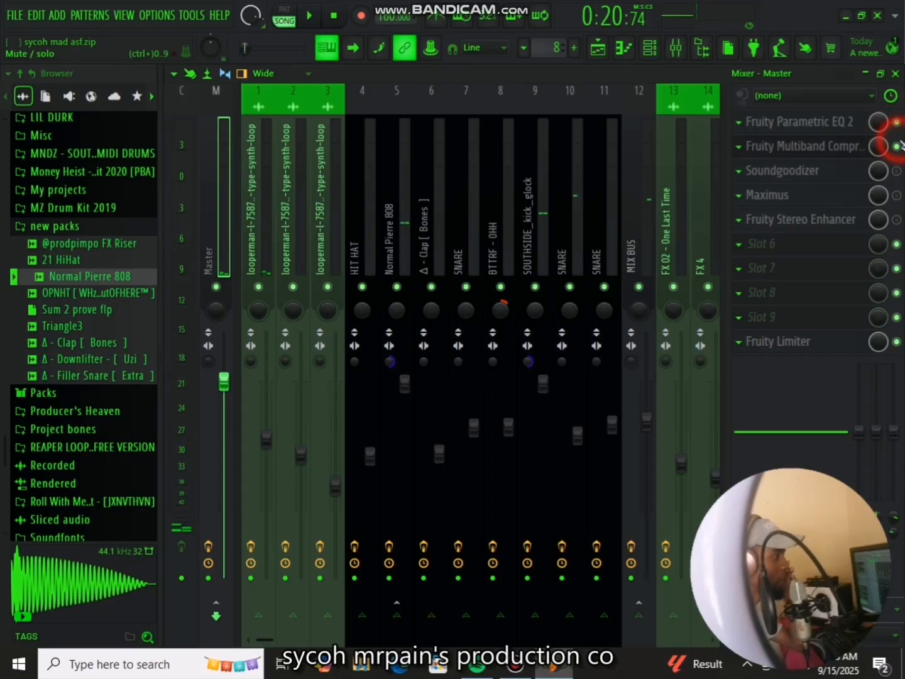
left_click(897, 146)
key("space")
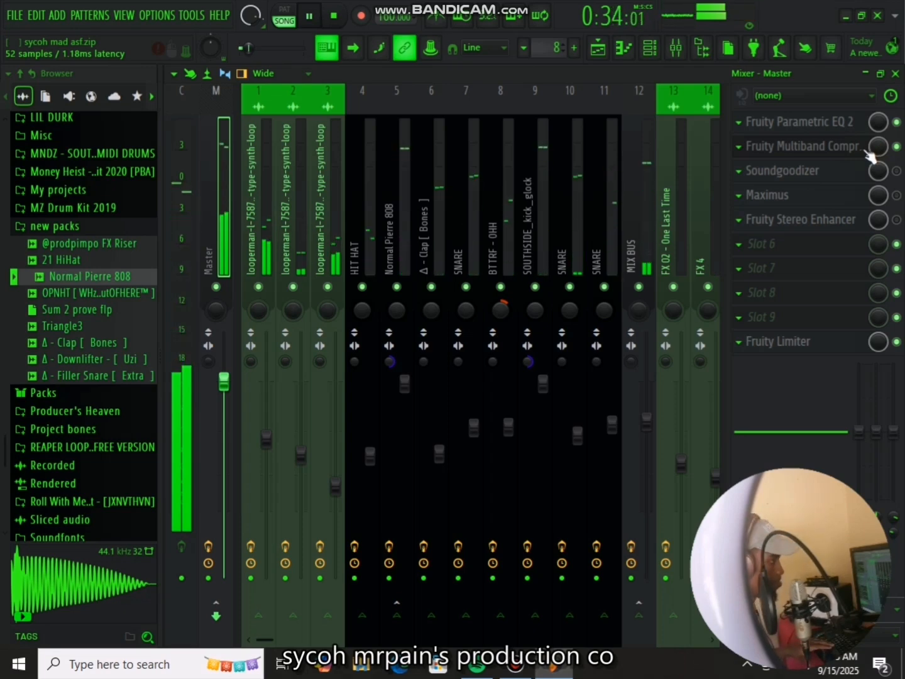
key("space")
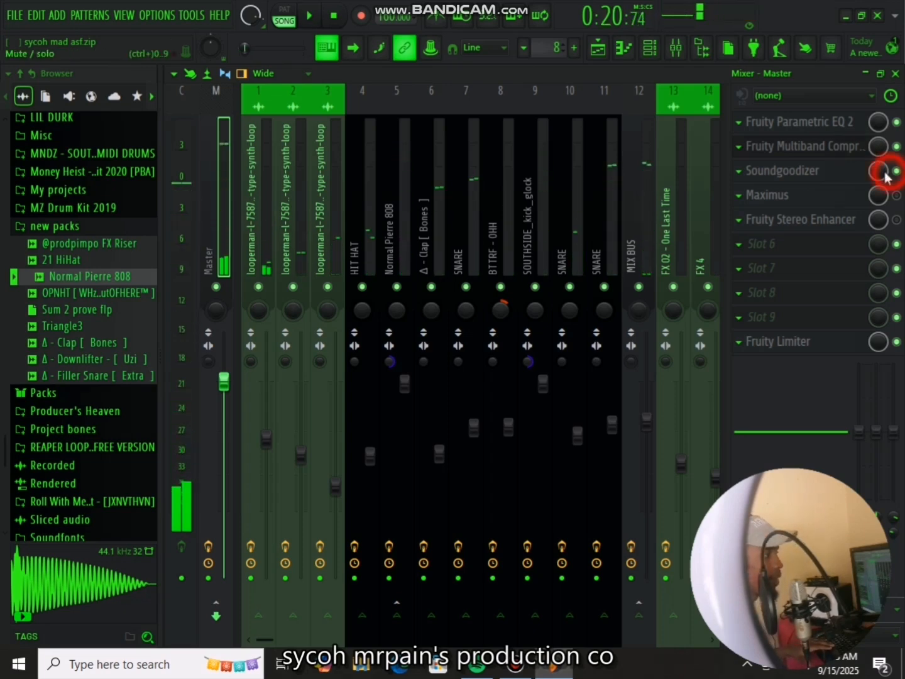
Step: Enable Soundgoodizer on the Master and review its amount knob and mode B
left_click(850, 172)
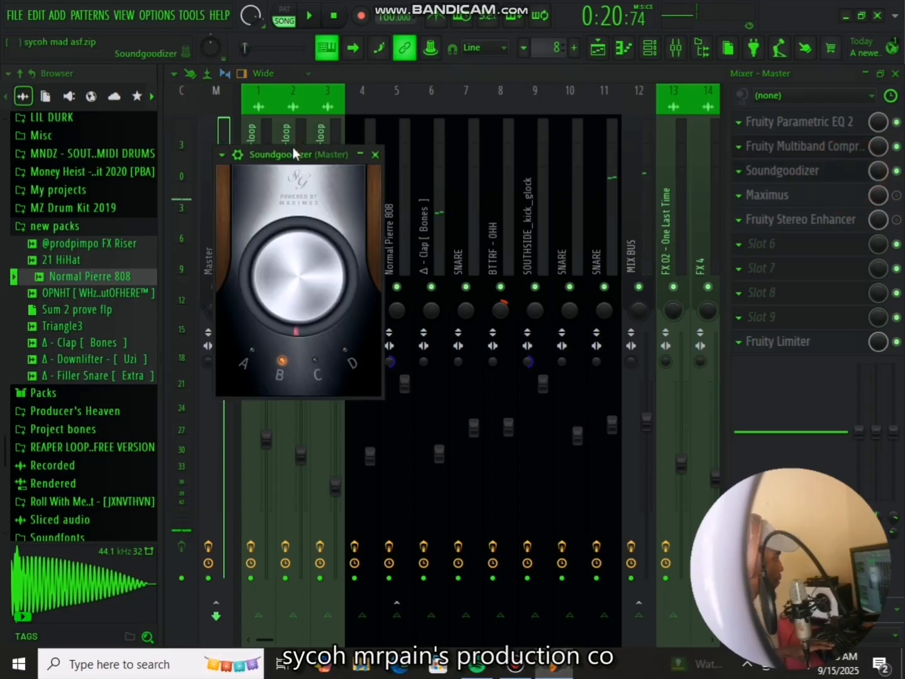
left_click_drag(292, 151, 337, 128)
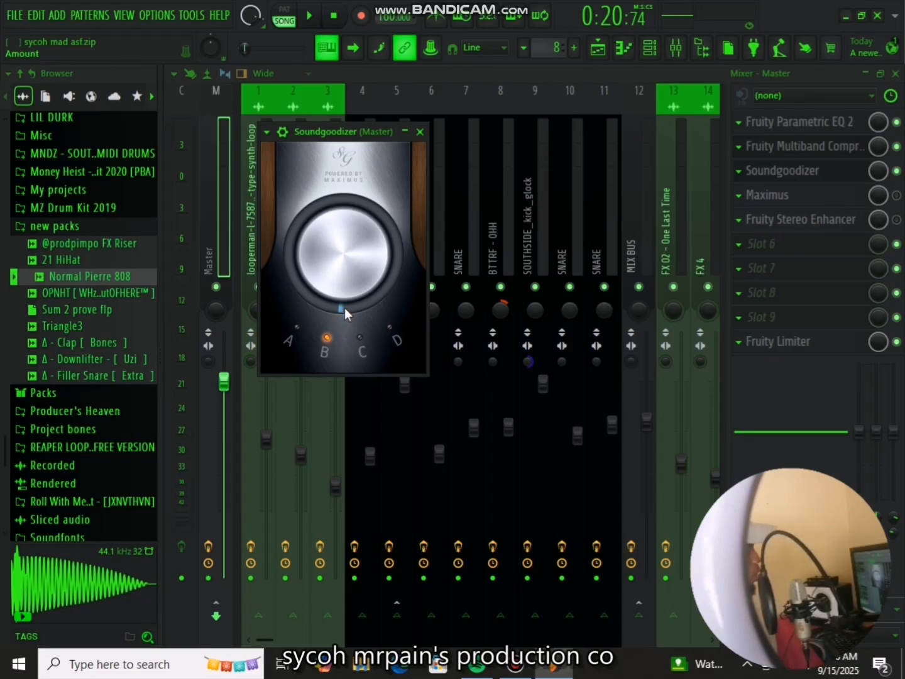
left_click(419, 131)
Step: Enable Maximus on the Master and review the settings of its low, mid, high and master bands
left_click(860, 196)
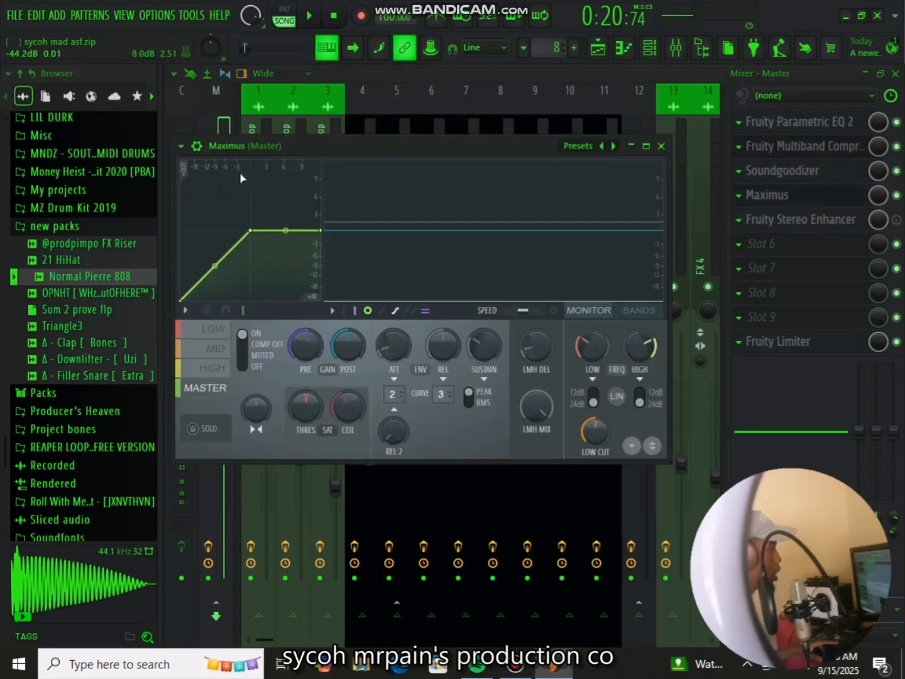
left_click_drag(336, 148, 387, 94)
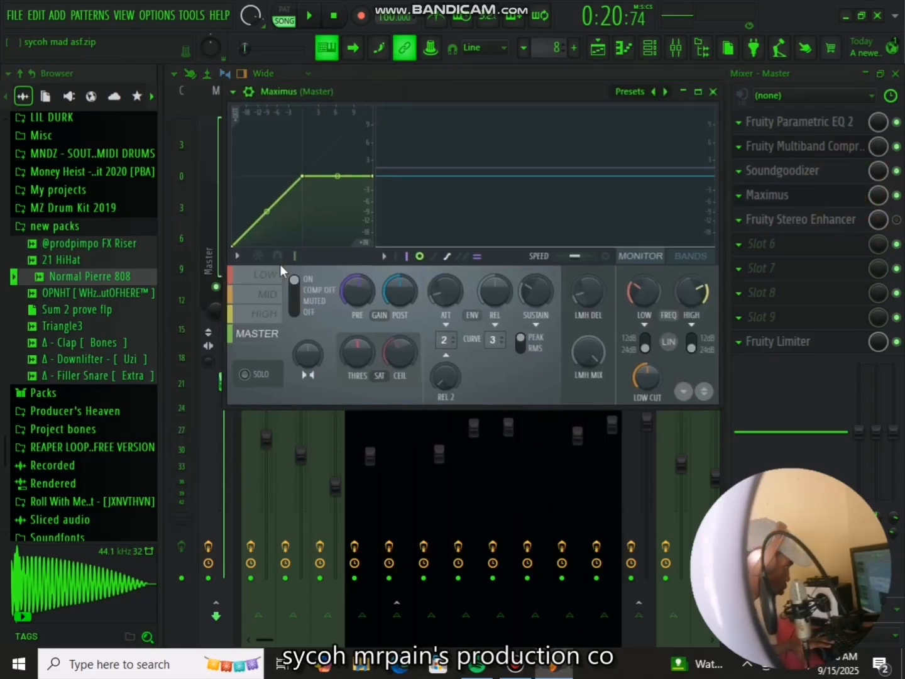
left_click(277, 274)
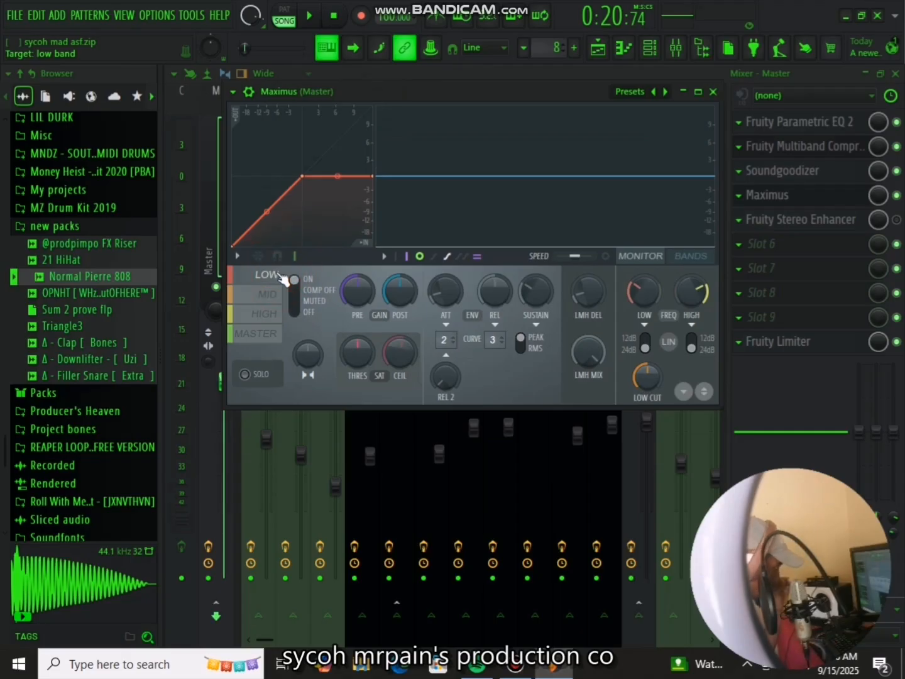
left_click(281, 279)
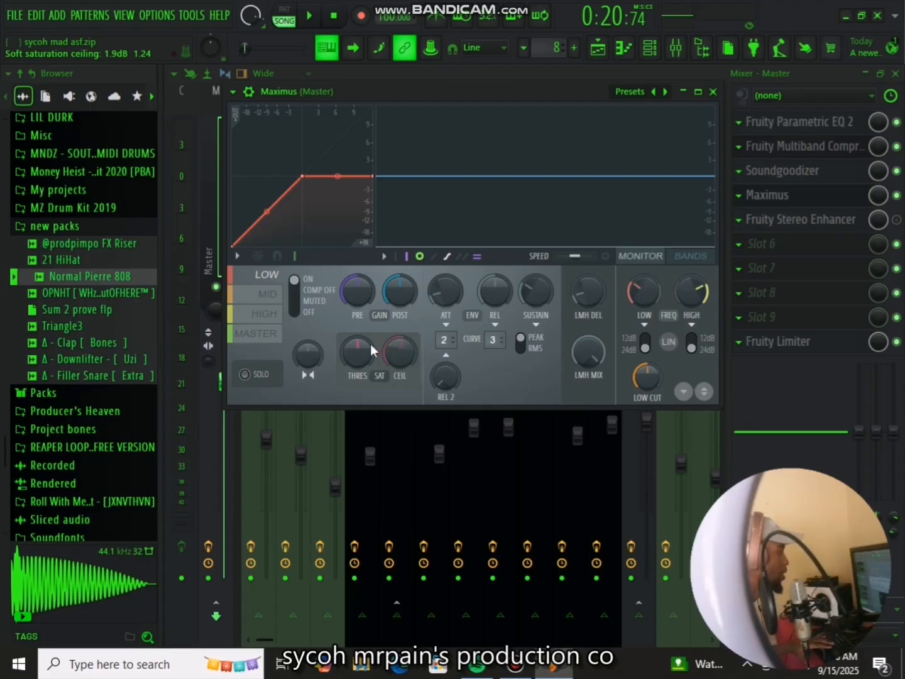
left_click(267, 294)
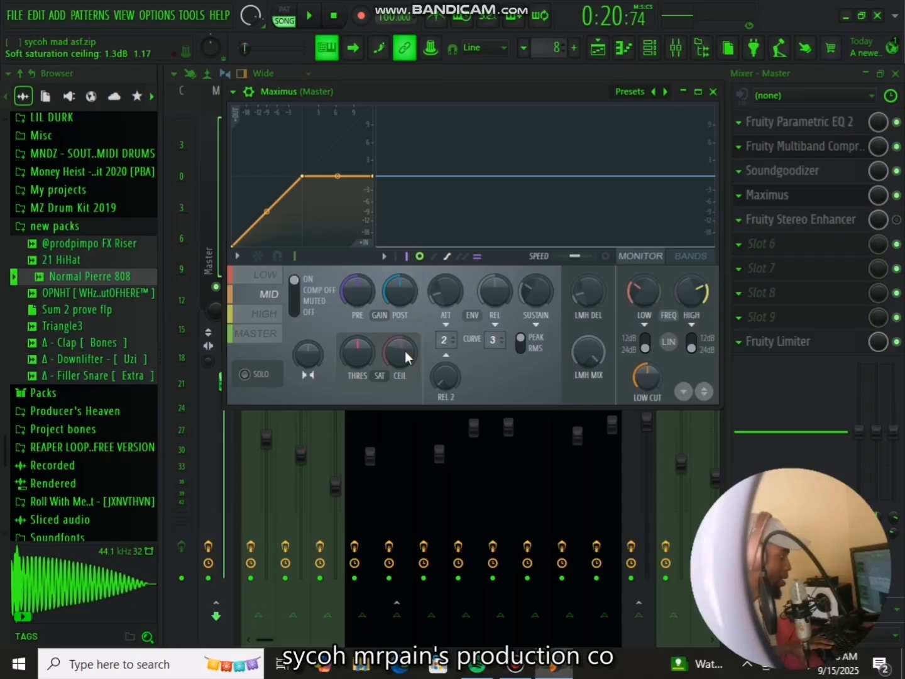
left_click(270, 313)
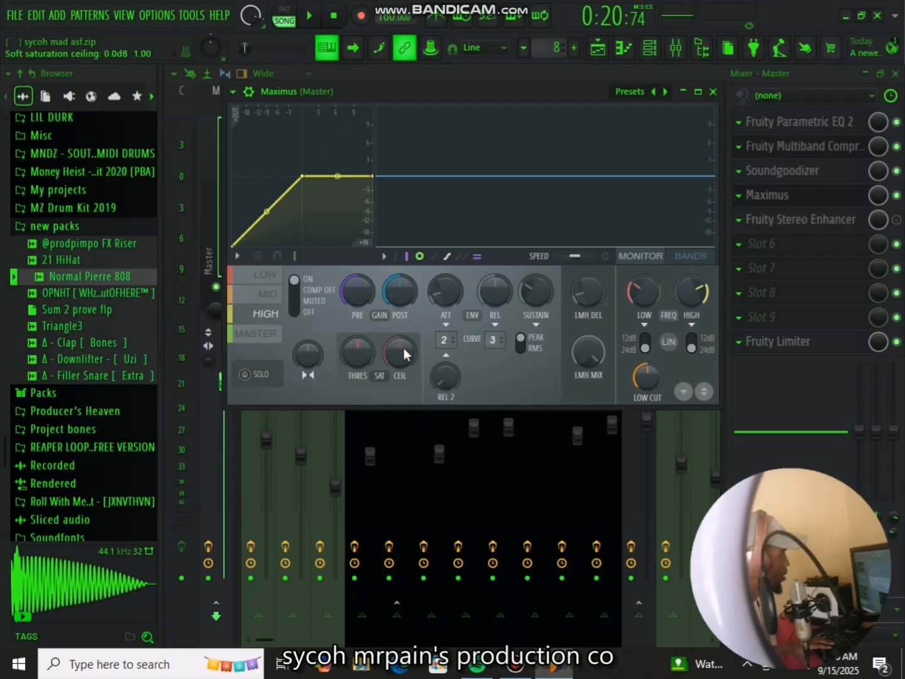
left_click(271, 334)
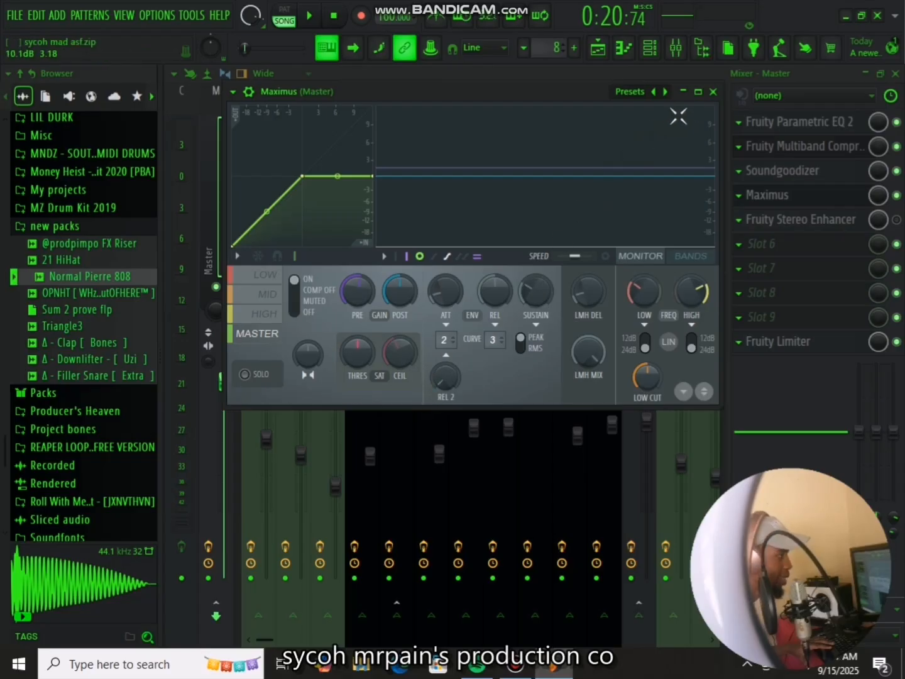
Step: Close Maximus and listen to a short passage of the beat with it active on the Master
left_click(713, 93)
key("space")
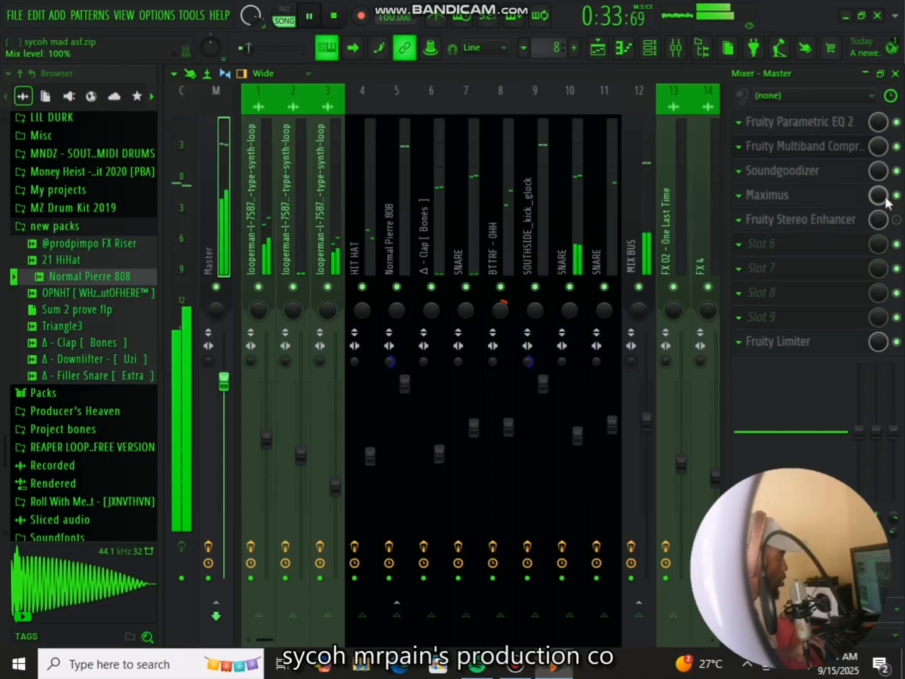
key("space")
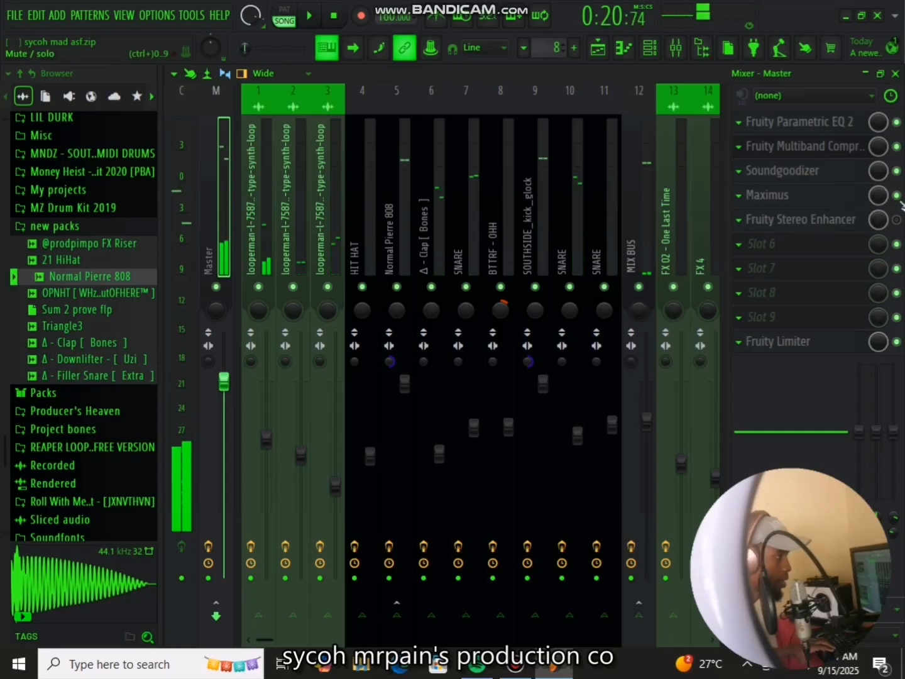
Step: Enable Fruity Stereo Enhancer on the Master and review its stereo separation and phase offset controls
left_click(806, 222)
left_click_drag(497, 269, 495, 172)
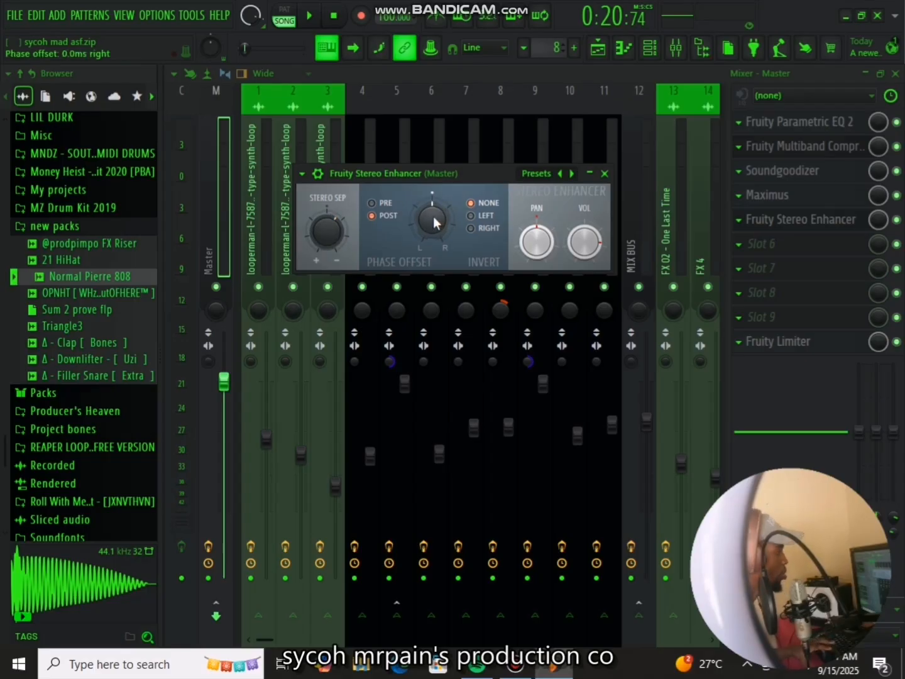
left_click(605, 173)
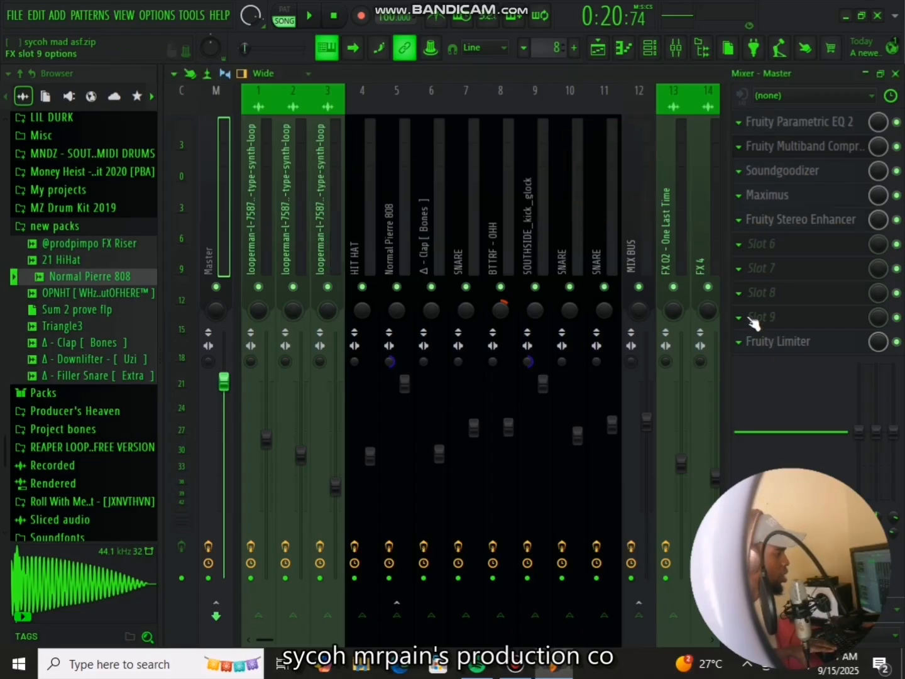
Step: Review the gain and ceiling settings of Fruity Limiter on the Master
left_click(759, 342)
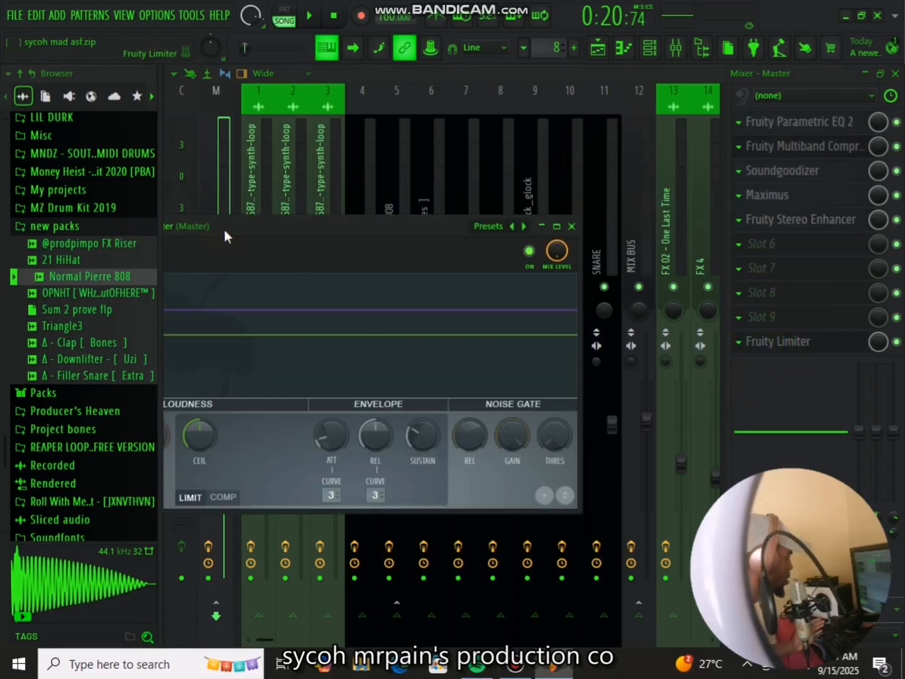
left_click_drag(223, 229, 391, 116)
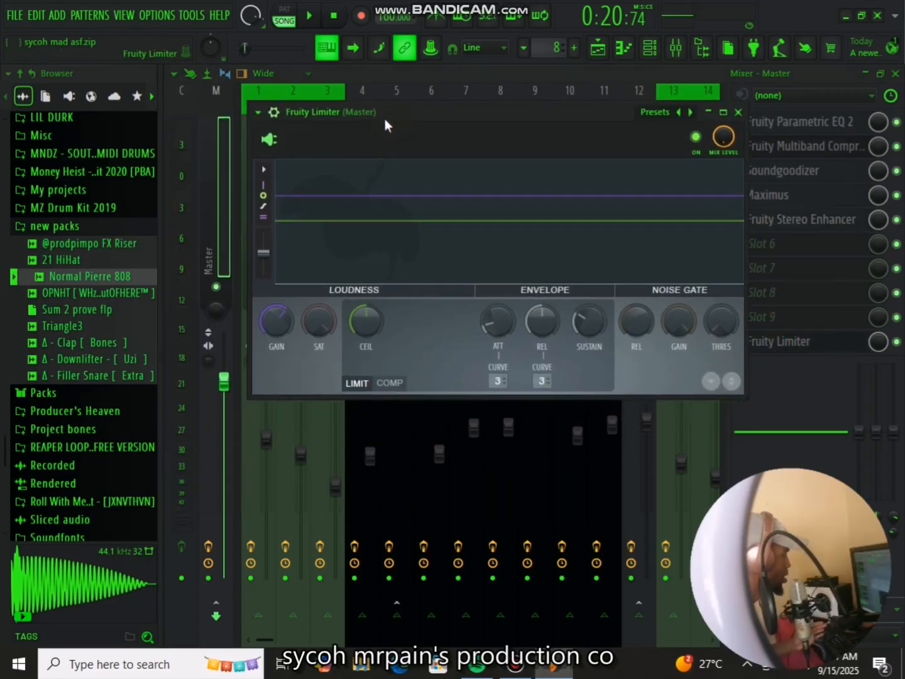
left_click_drag(280, 329, 287, 320)
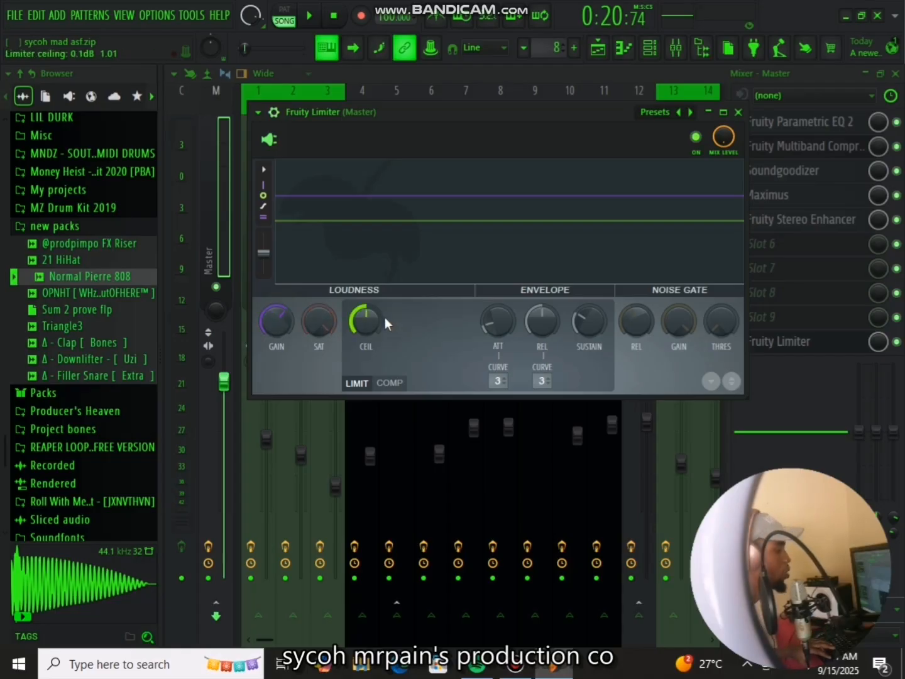
left_click(738, 112)
Step: Review the threshold and out ceiling of the L1 limiter Stereo on the MIX BUS
scroll(591, 183, "down", 3)
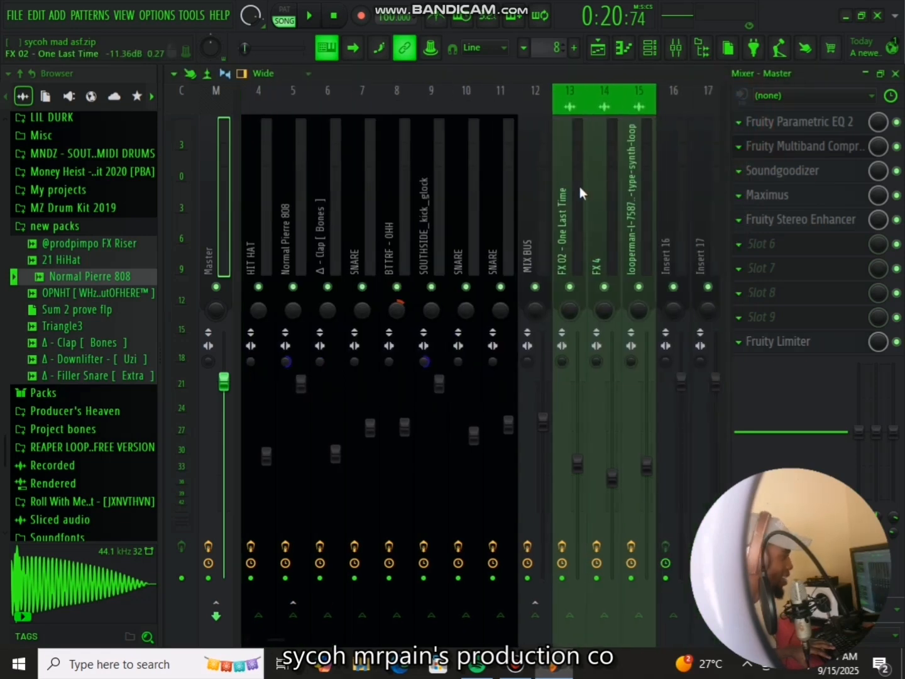
left_click(533, 232)
left_click(796, 195)
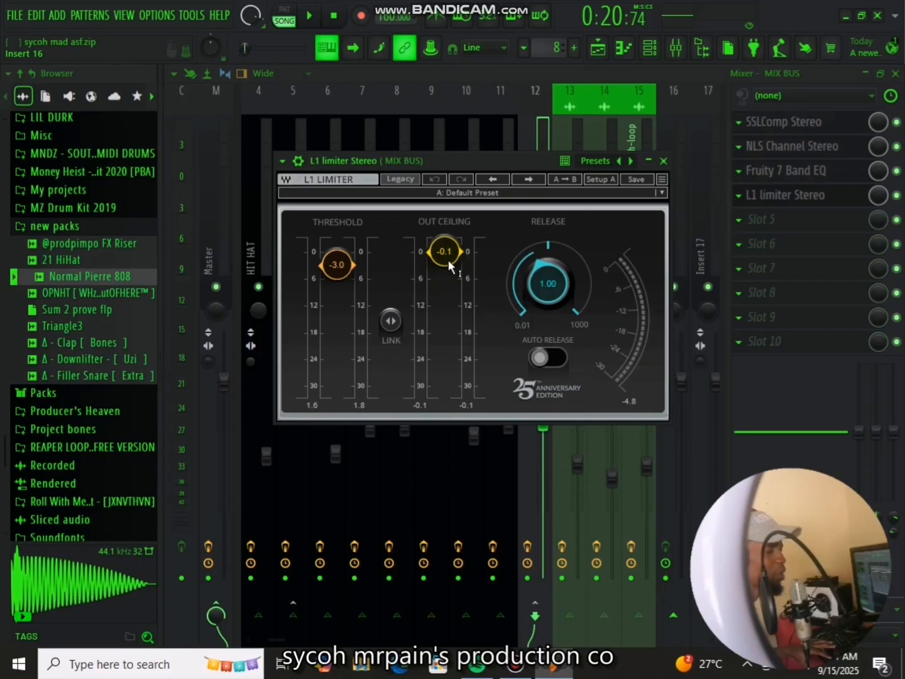
left_click(663, 161)
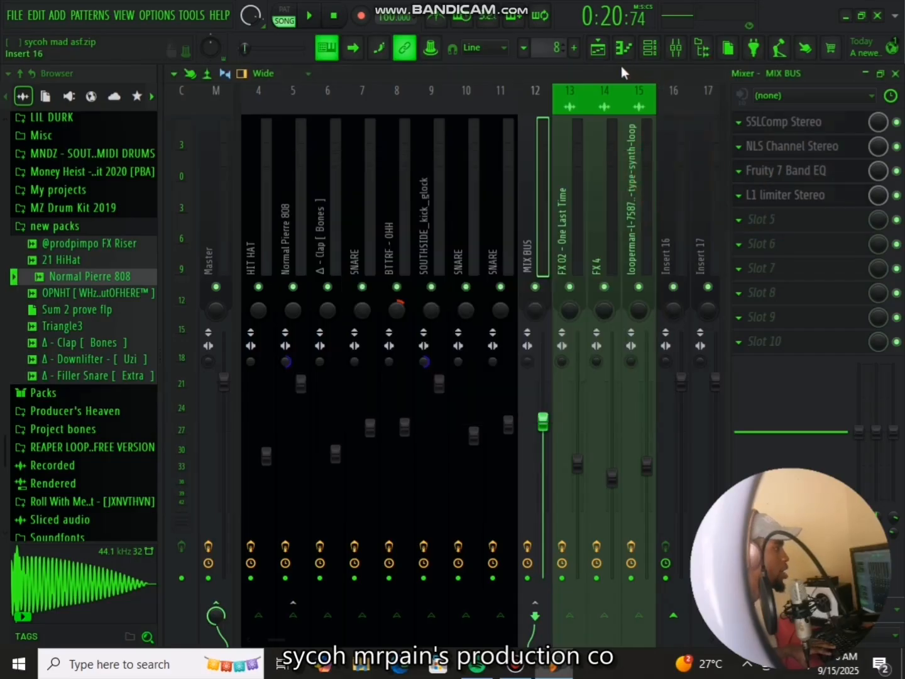
Step: Show the playlist arrangement and listen to the beat from bar 31
left_click(597, 49)
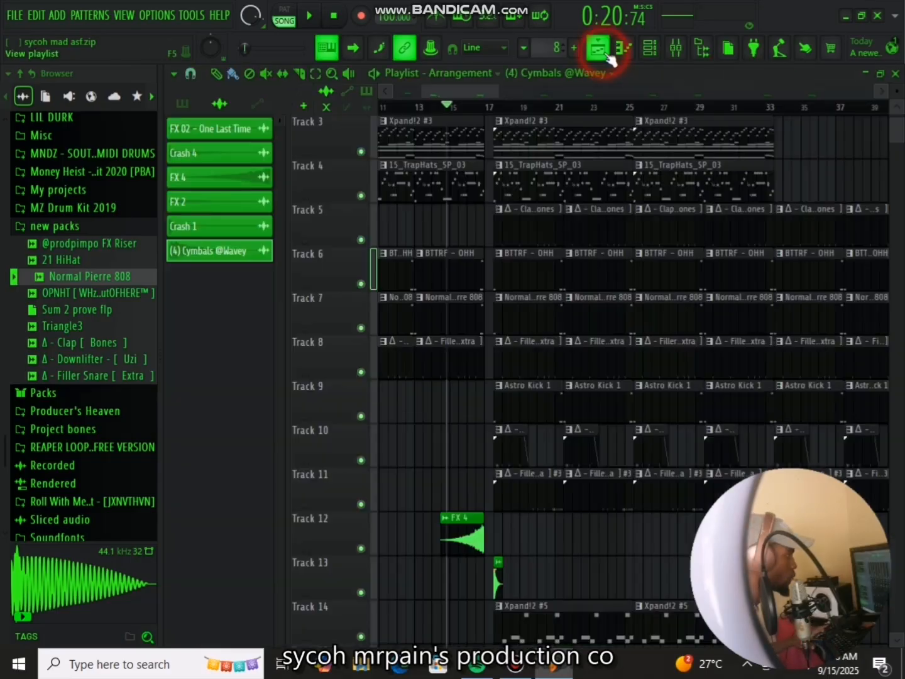
scroll(495, 108, "down", 3)
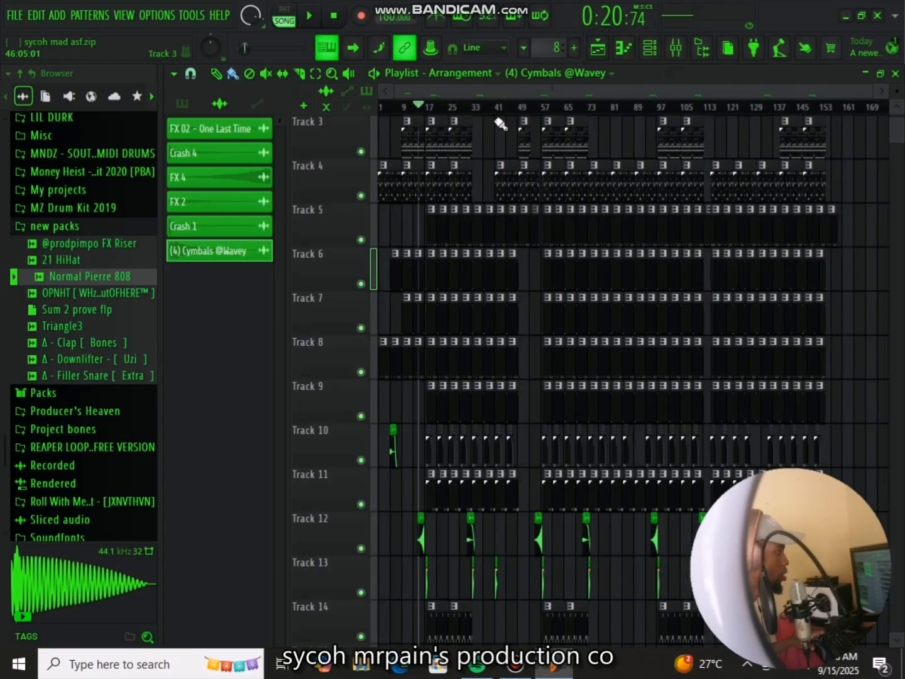
scroll(483, 110, "up", 4)
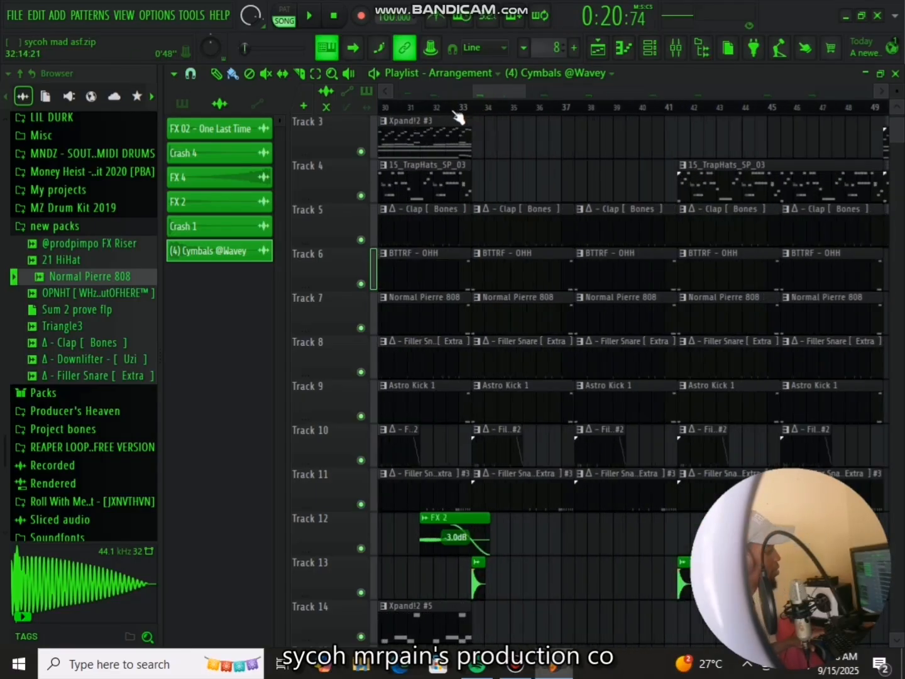
left_click(412, 108)
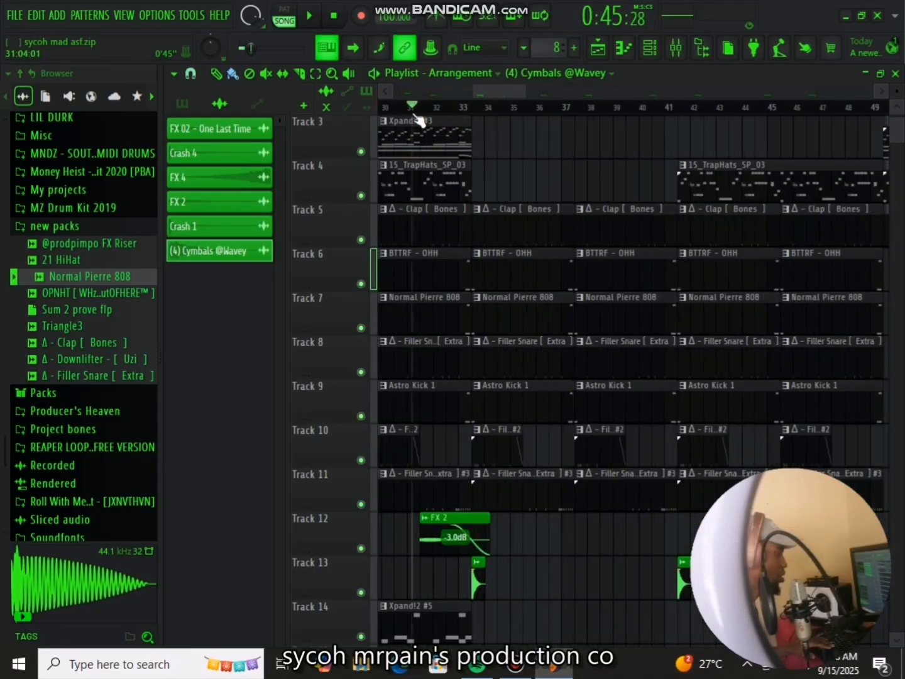
key("space")
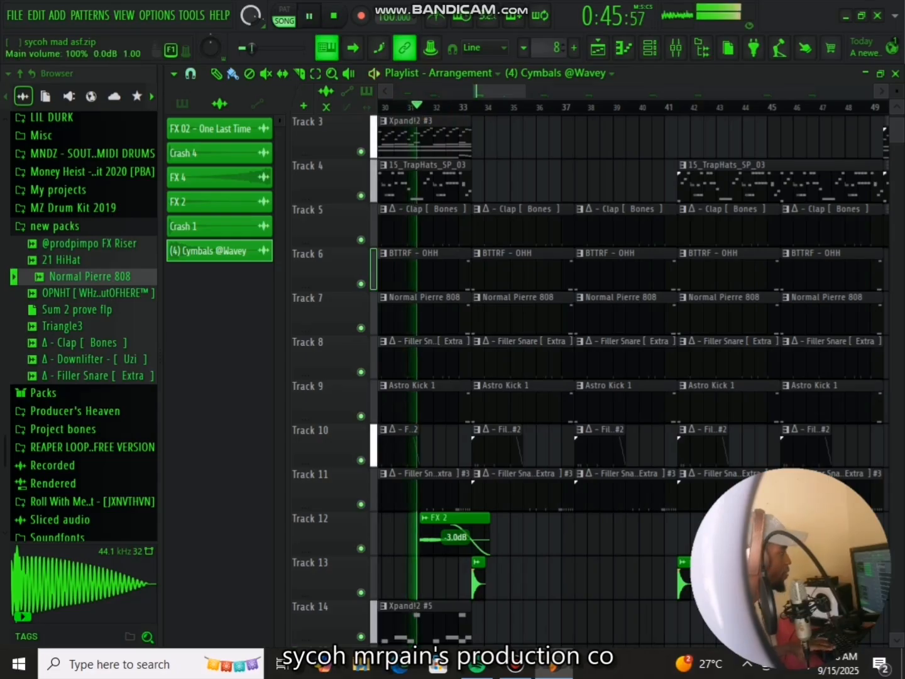
key("space")
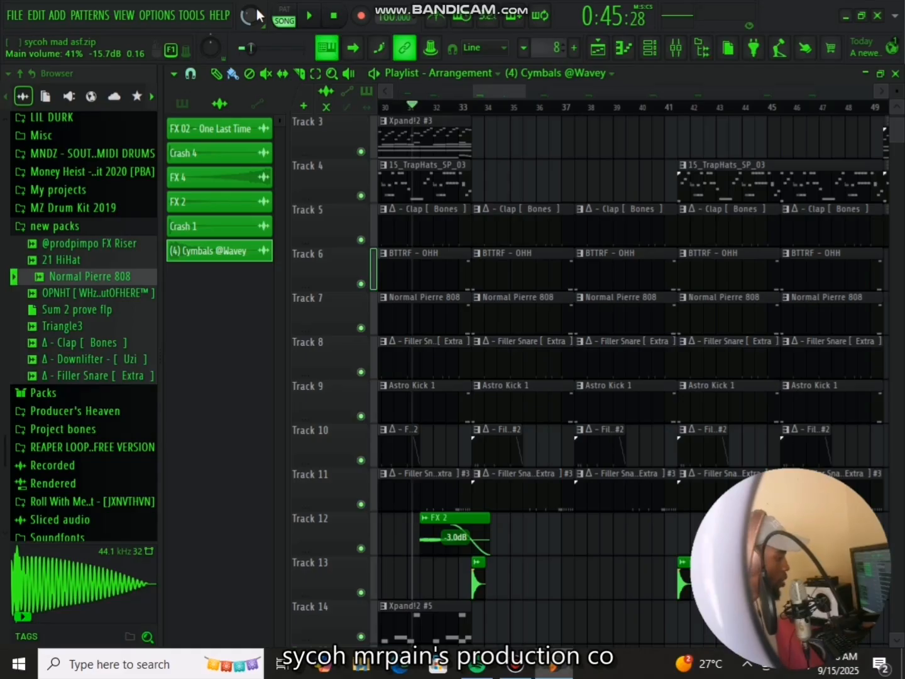
Step: Play the arrangement again from bar 31 and look over its tracks during playback
scroll(383, 110, "down", 3)
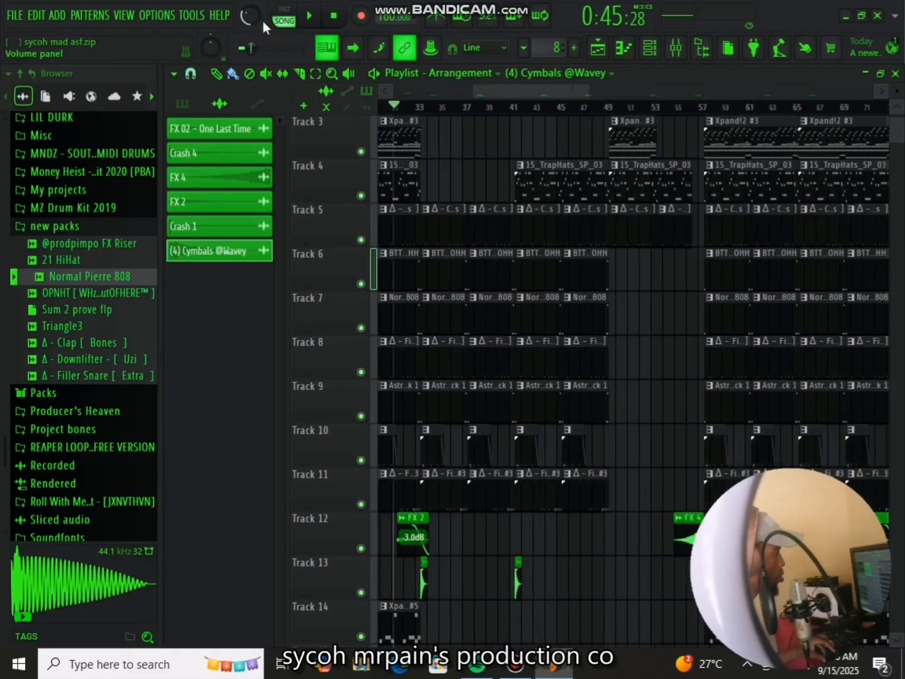
key("space")
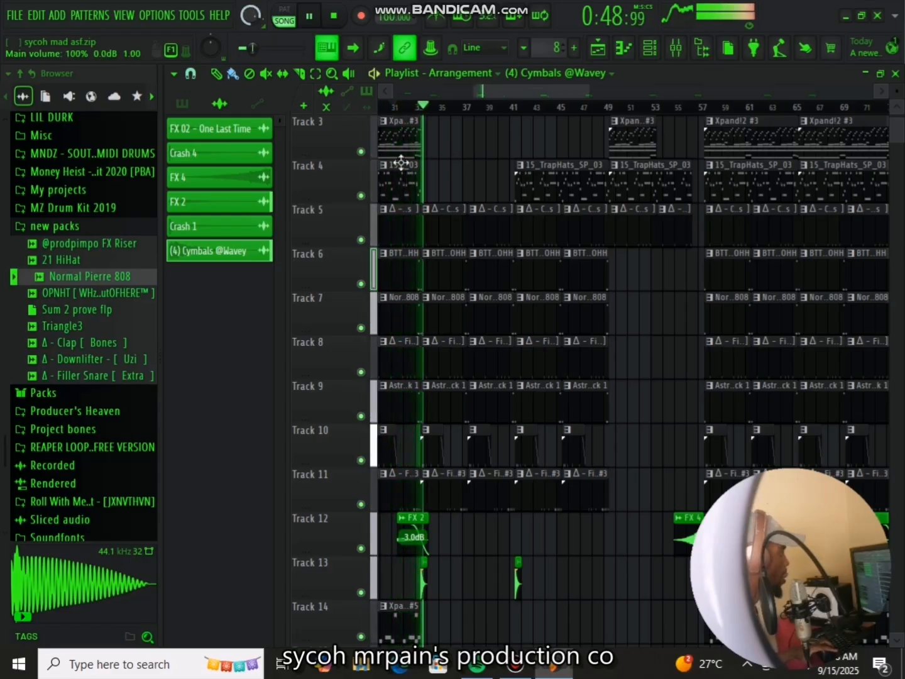
scroll(553, 277, "up", 1)
scroll(629, 440, "down", 3)
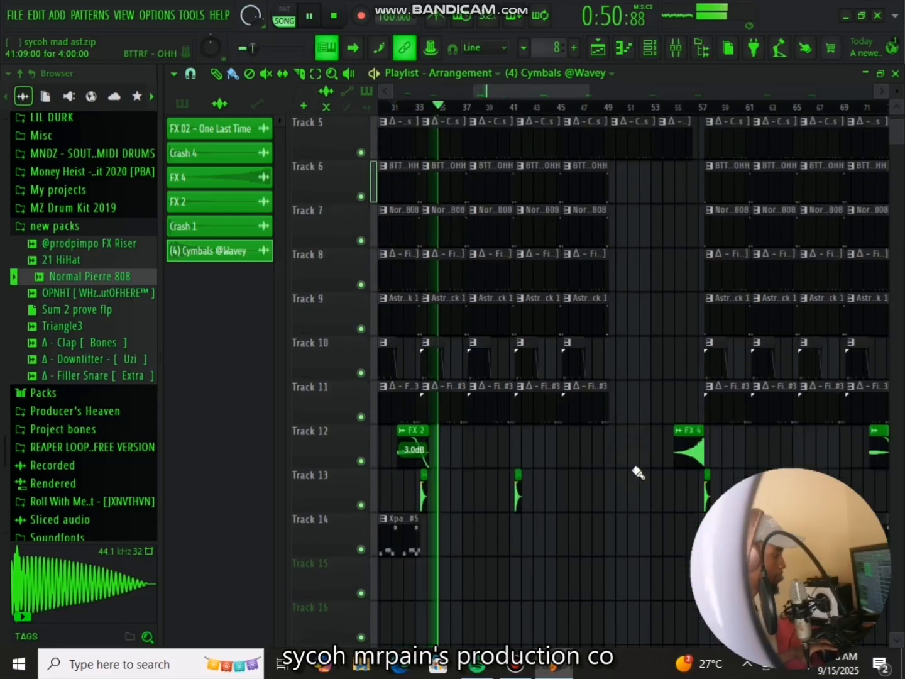
scroll(413, 188, "up", 4)
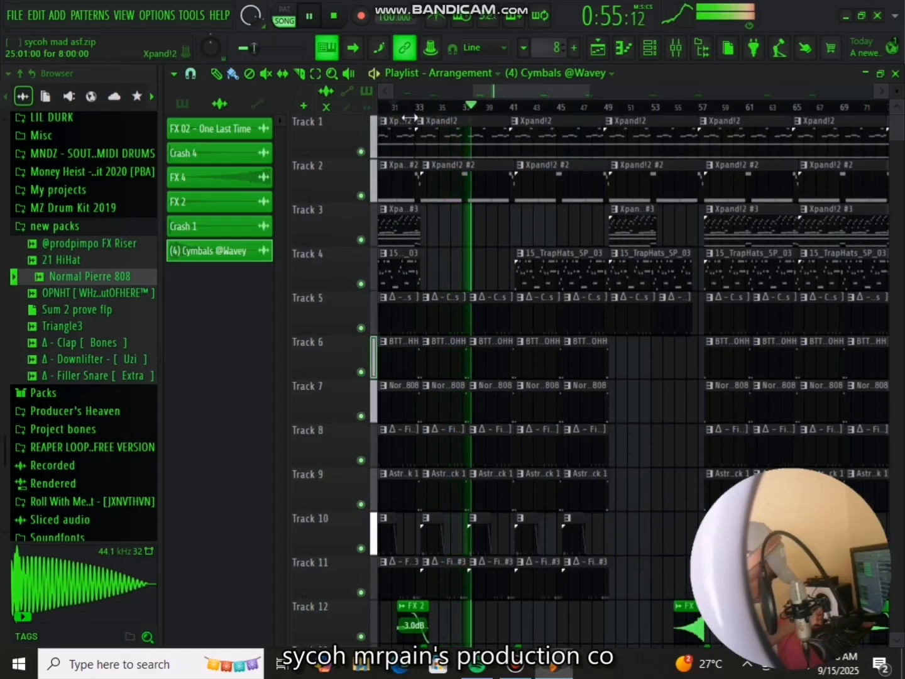
scroll(500, 116, "down", 2)
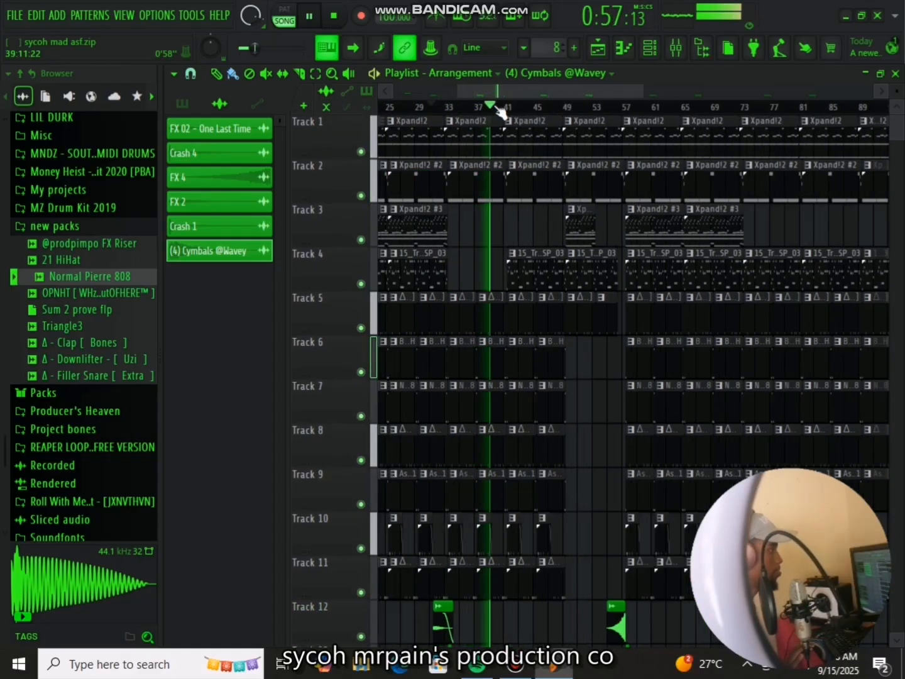